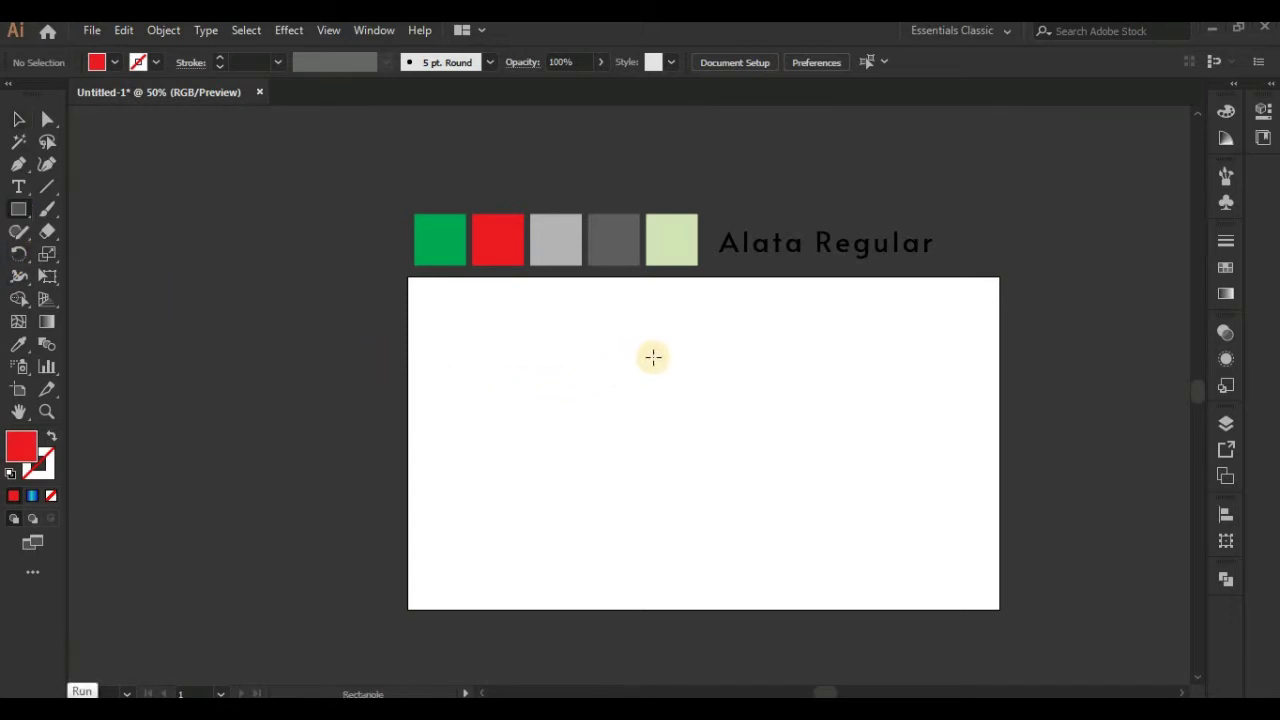
# - Draw a rectangle on the artboard and fill it with the sample green using the Eyedropper
pyautogui.moveTo(683, 377); pyautogui.dragTo(858, 449)
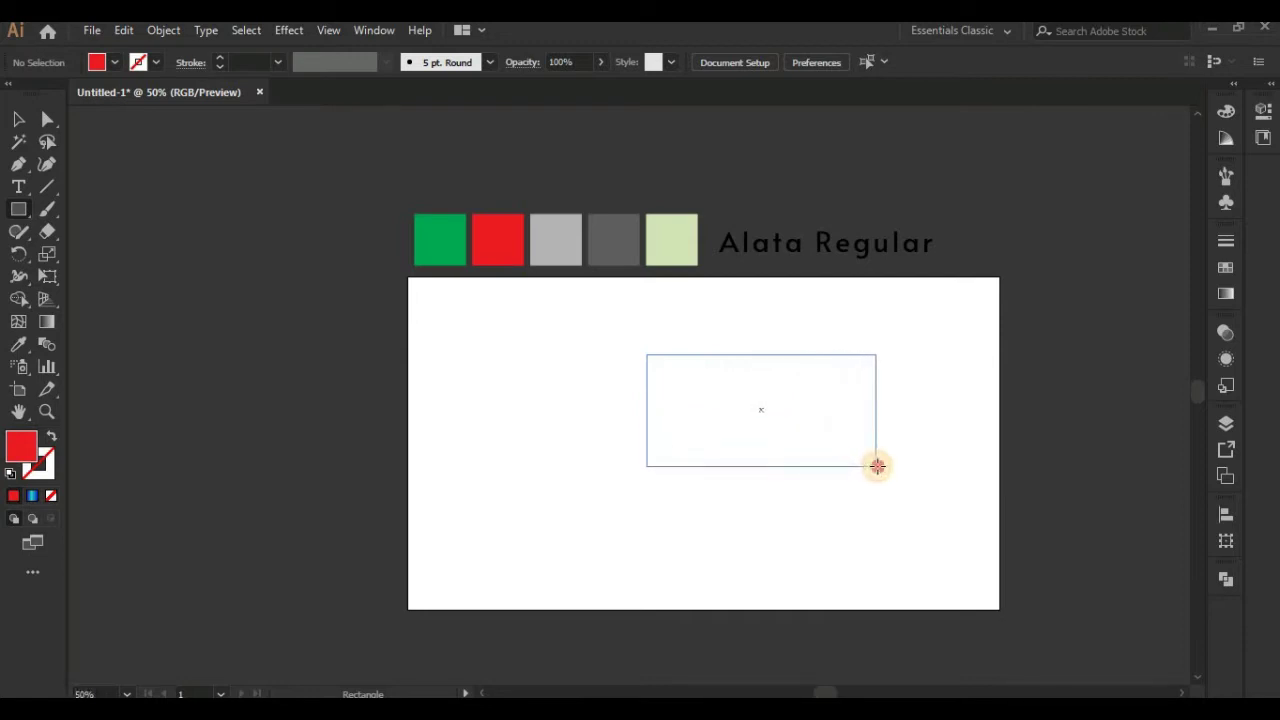
pyautogui.moveTo(858, 449); pyautogui.dragTo(865, 467)
pyautogui.click(19, 343)
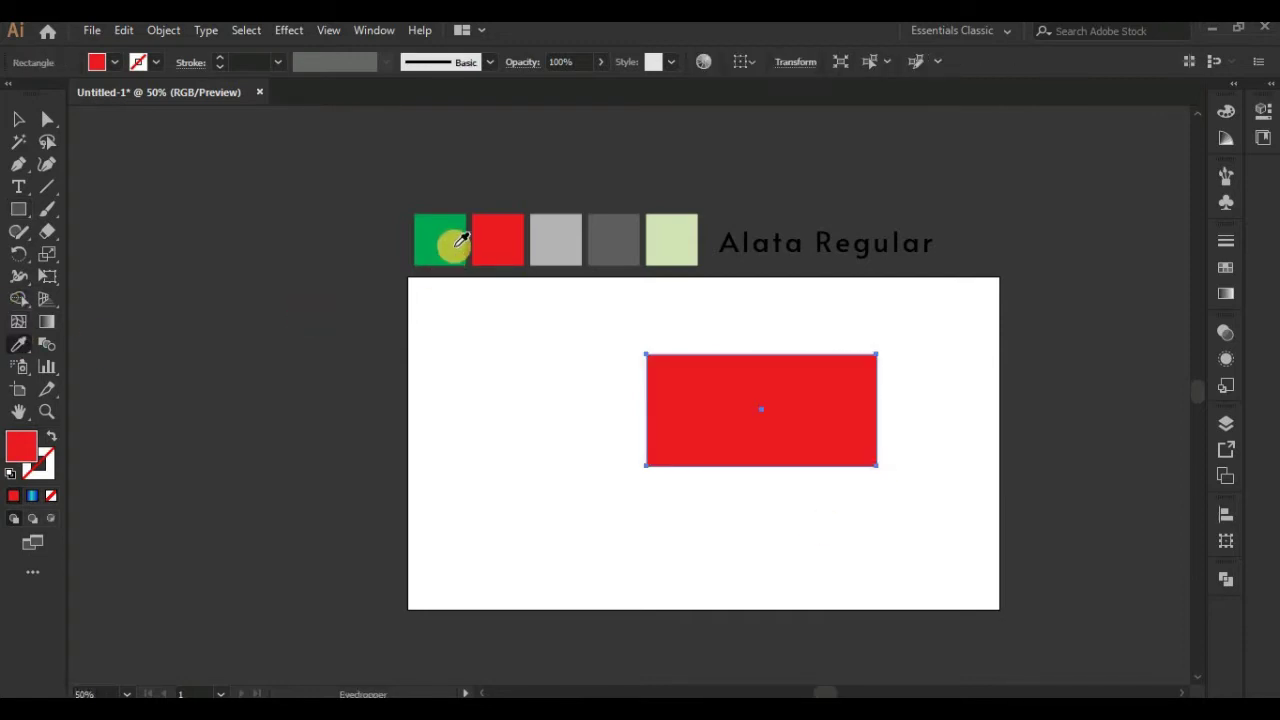
pyautogui.click(440, 240)
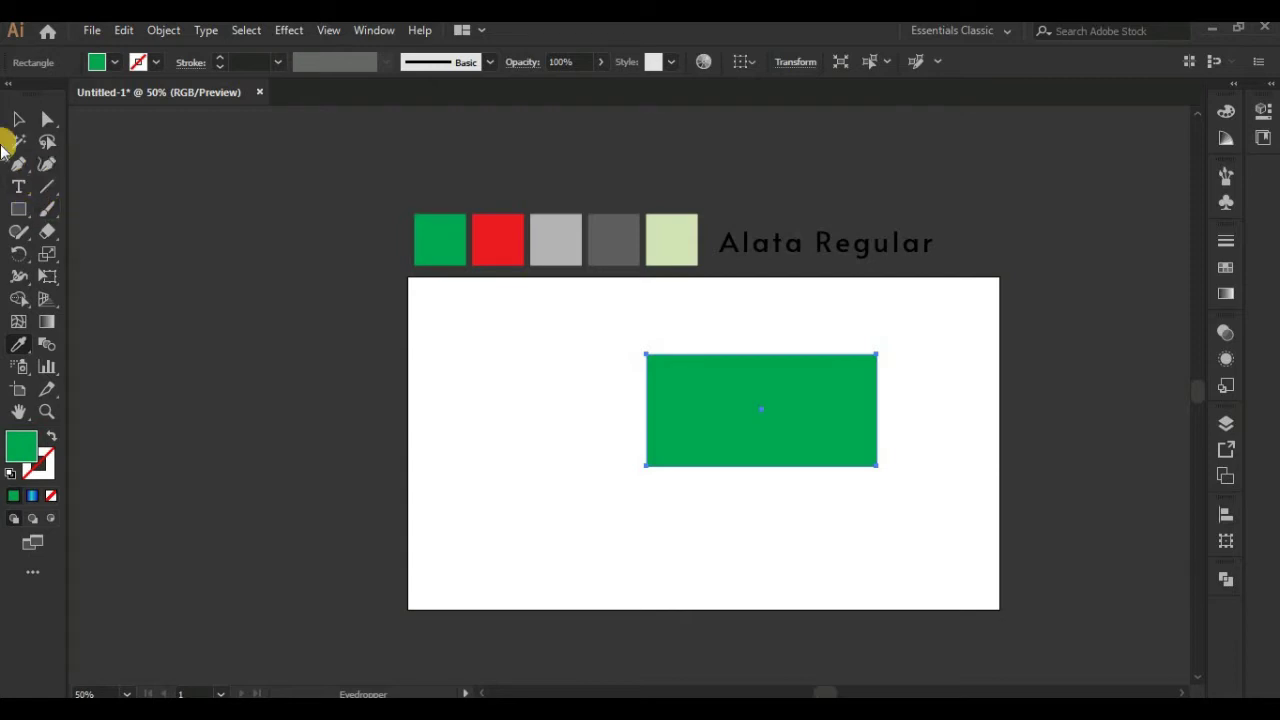
pyautogui.click(16, 120)
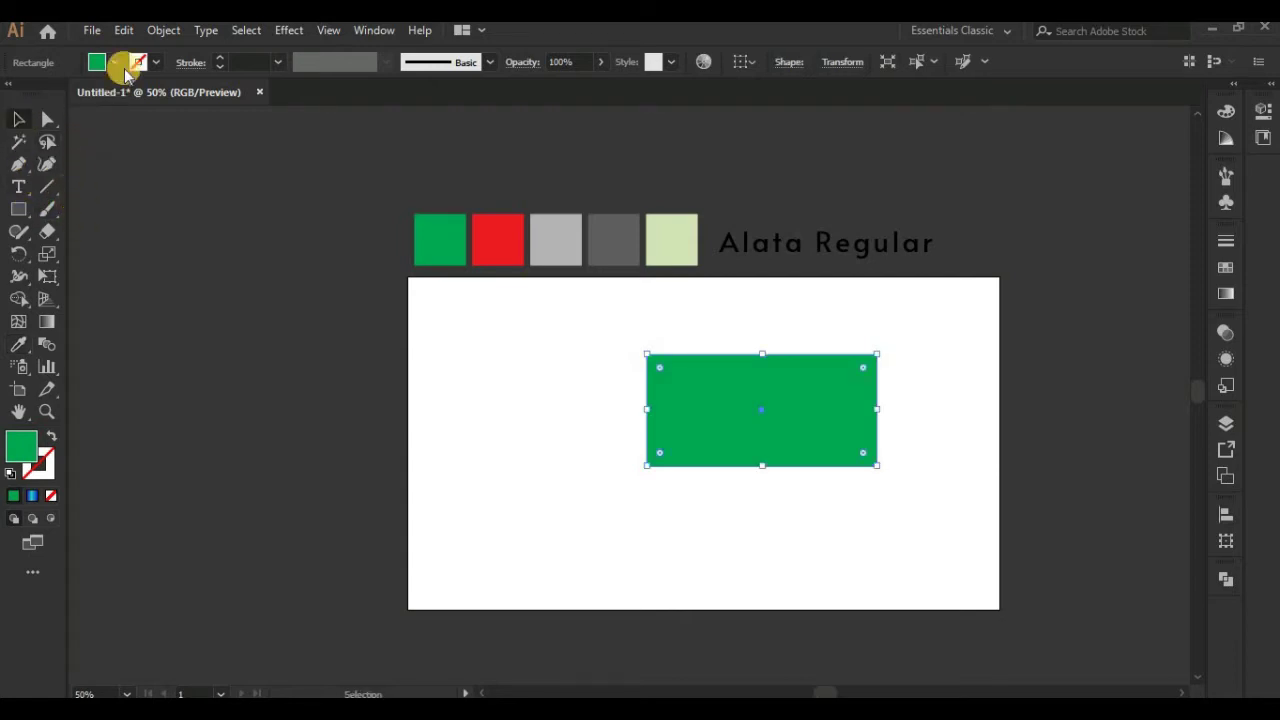
pyautogui.hotkey('ctrl', 'r')
# - Add vertical guides over the green rectangle, using a thin measuring rectangle to place them
pyautogui.moveTo(82, 267); pyautogui.dragTo(698, 372)
pyautogui.scroll(2, 728, 457)
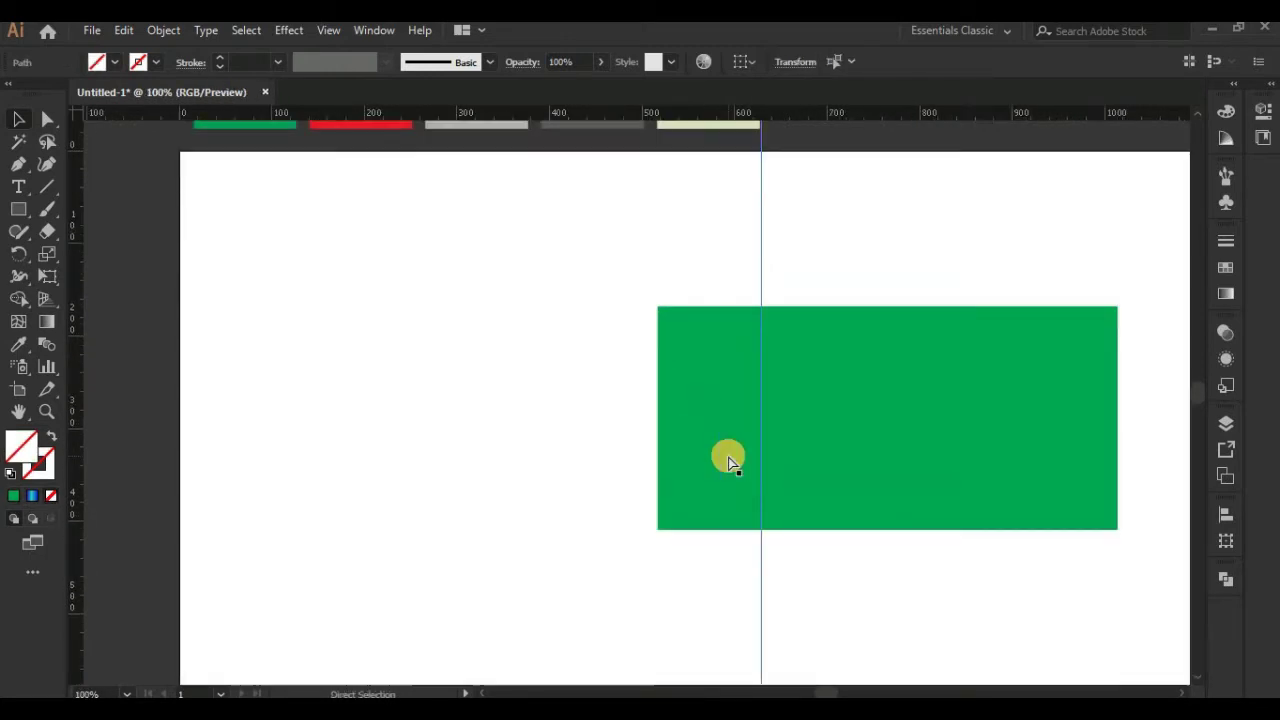
pyautogui.scroll(2, 717, 457)
pyautogui.moveTo(717, 457); pyautogui.dragTo(371, 437)
pyautogui.click(18, 214)
pyautogui.moveTo(282, 196); pyautogui.dragTo(434, 224)
pyautogui.moveTo(78, 290); pyautogui.dragTo(279, 303)
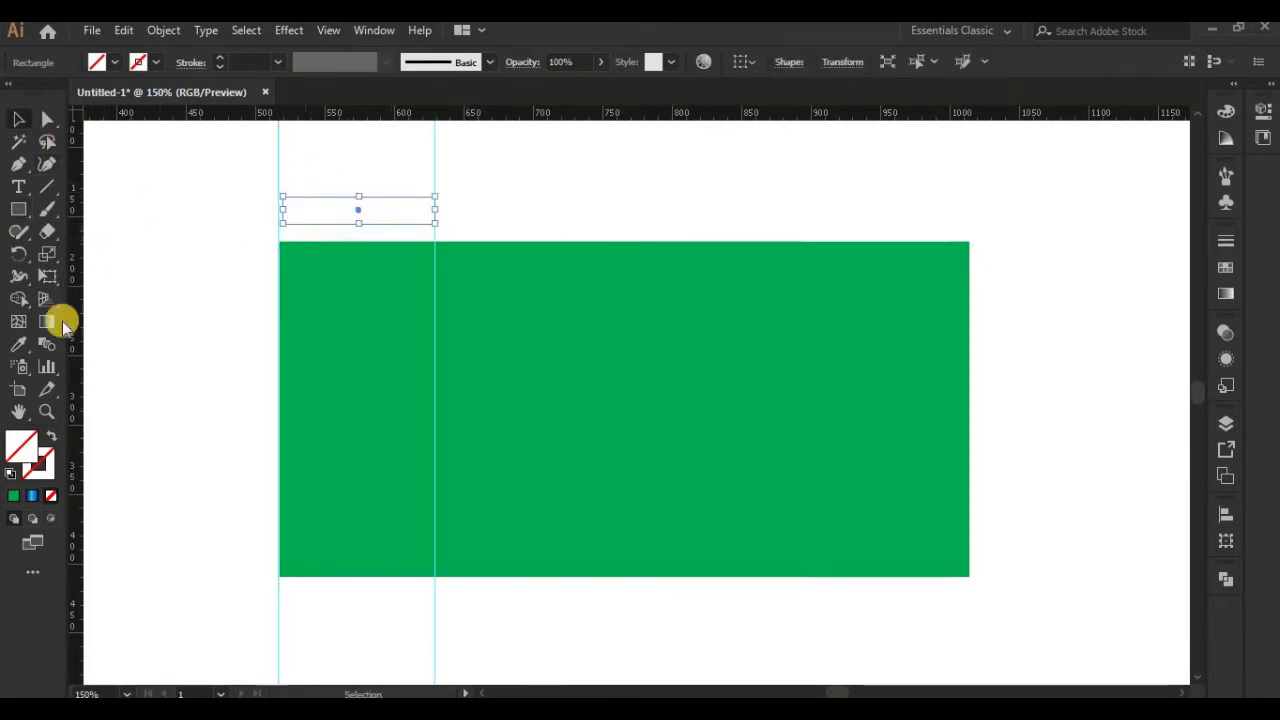
# - Delete the measuring rectangle and add a Curvature anchor on the flag's top edge
pyautogui.hotkey('ctrl', 'shift', 'a')
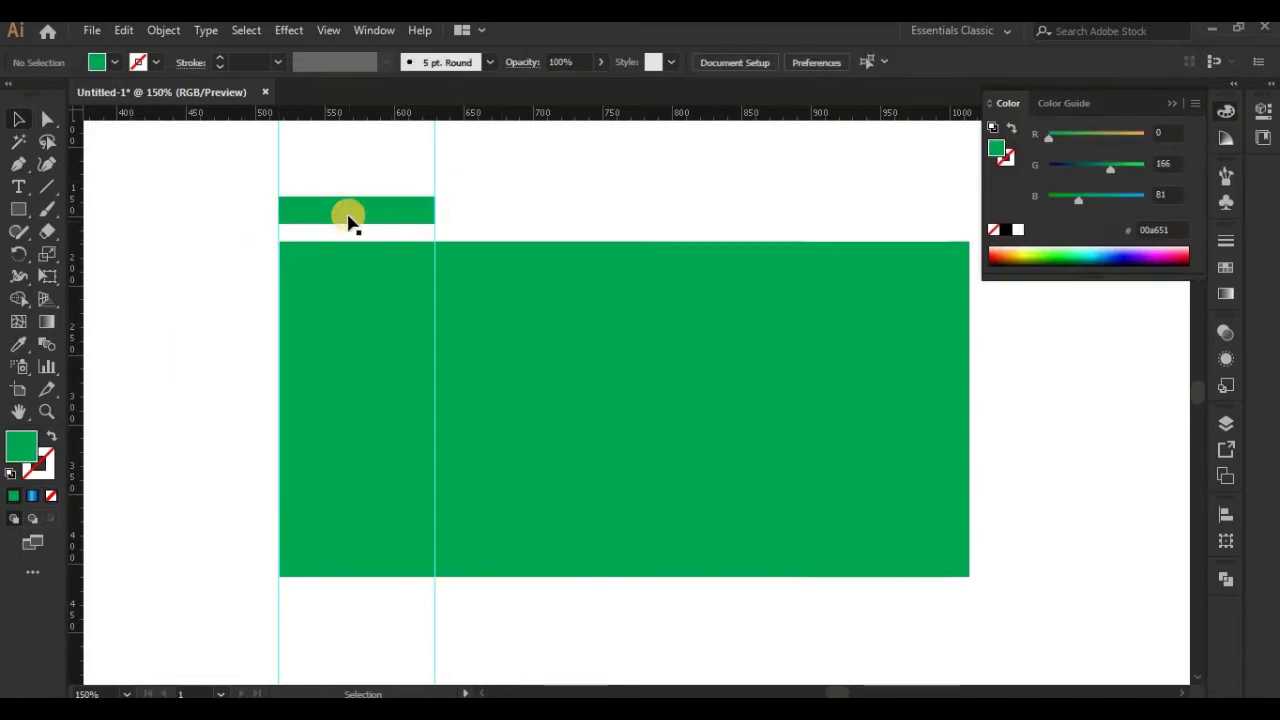
pyautogui.moveTo(350, 222); pyautogui.dragTo(803, 281)
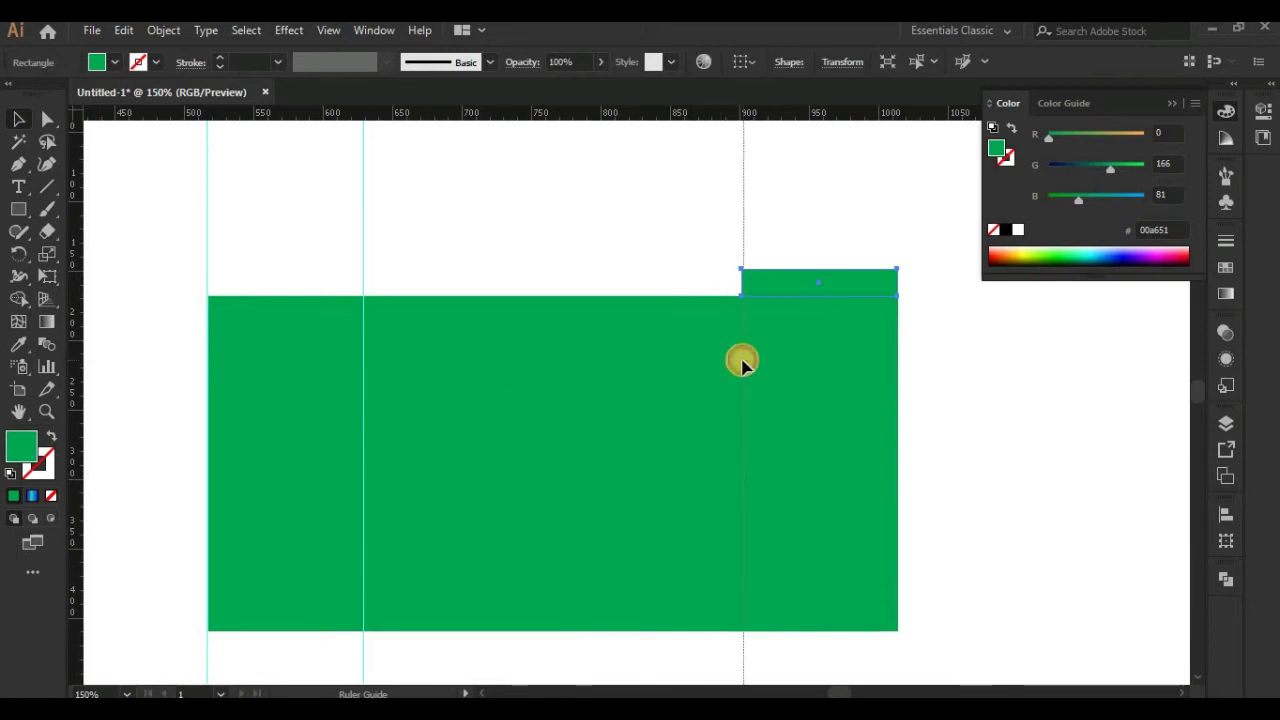
pyautogui.click(774, 280)
pyautogui.press('Delete')
pyautogui.click(466, 406)
pyautogui.click(47, 164)
pyautogui.click(366, 300)
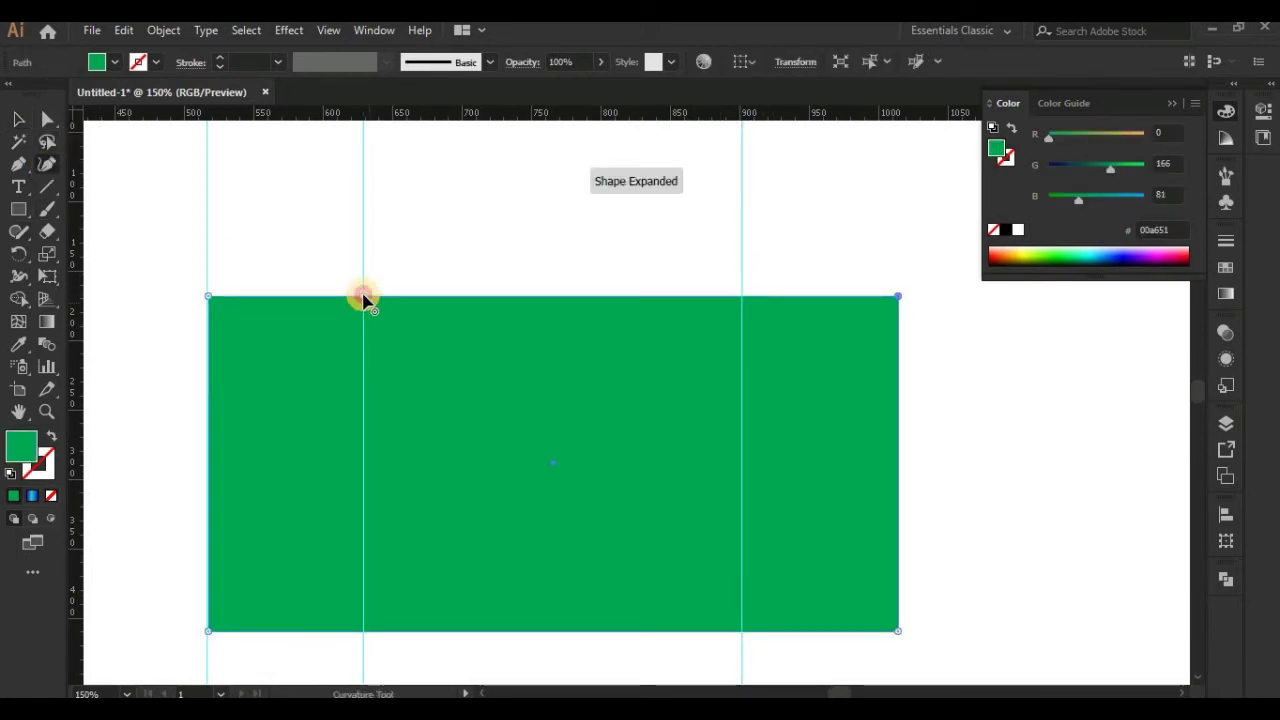
# - Curve the flag's top edge into a wave, pulling one anchor up and one down
pyautogui.moveTo(363, 298); pyautogui.dragTo(352, 256)
pyautogui.click(742, 258)
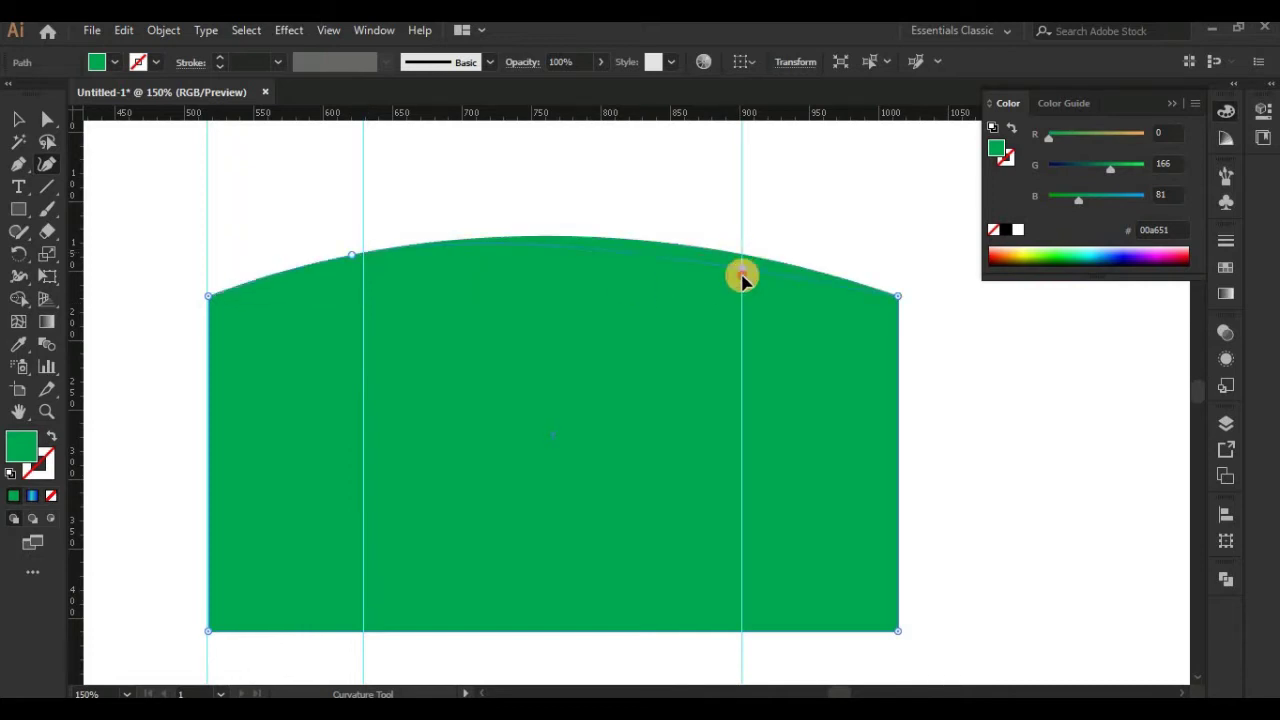
pyautogui.moveTo(742, 277); pyautogui.dragTo(740, 314)
pyautogui.moveTo(352, 256); pyautogui.dragTo(363, 253)
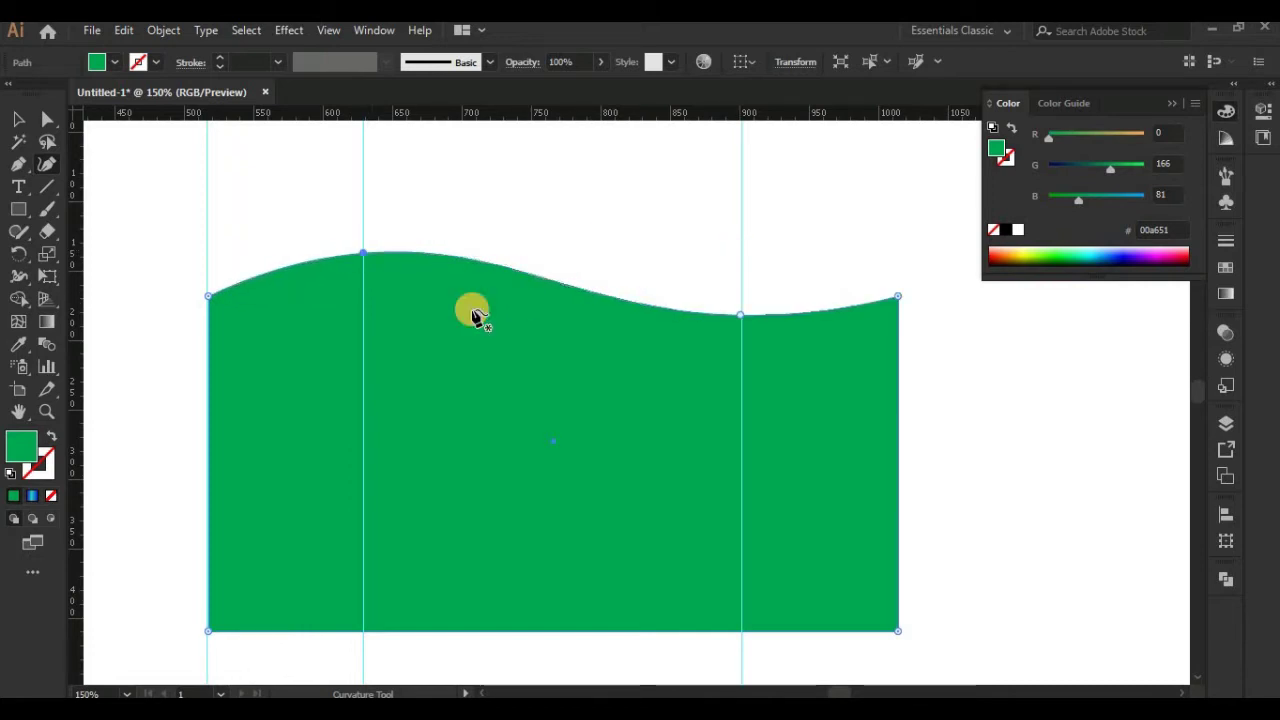
pyautogui.scroll(-3, 518, 522)
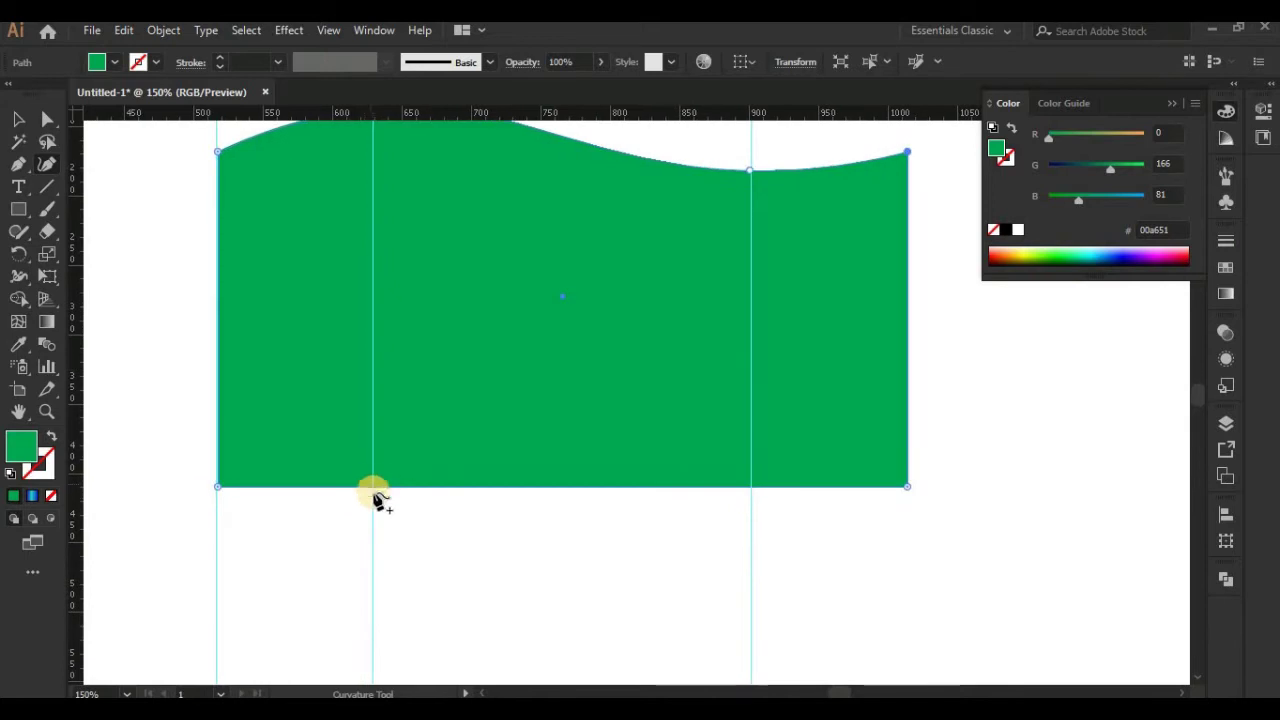
# - Bend the bottom edge into a matching wave and fine-tune the right corners and top anchor
pyautogui.moveTo(374, 489); pyautogui.dragTo(374, 449)
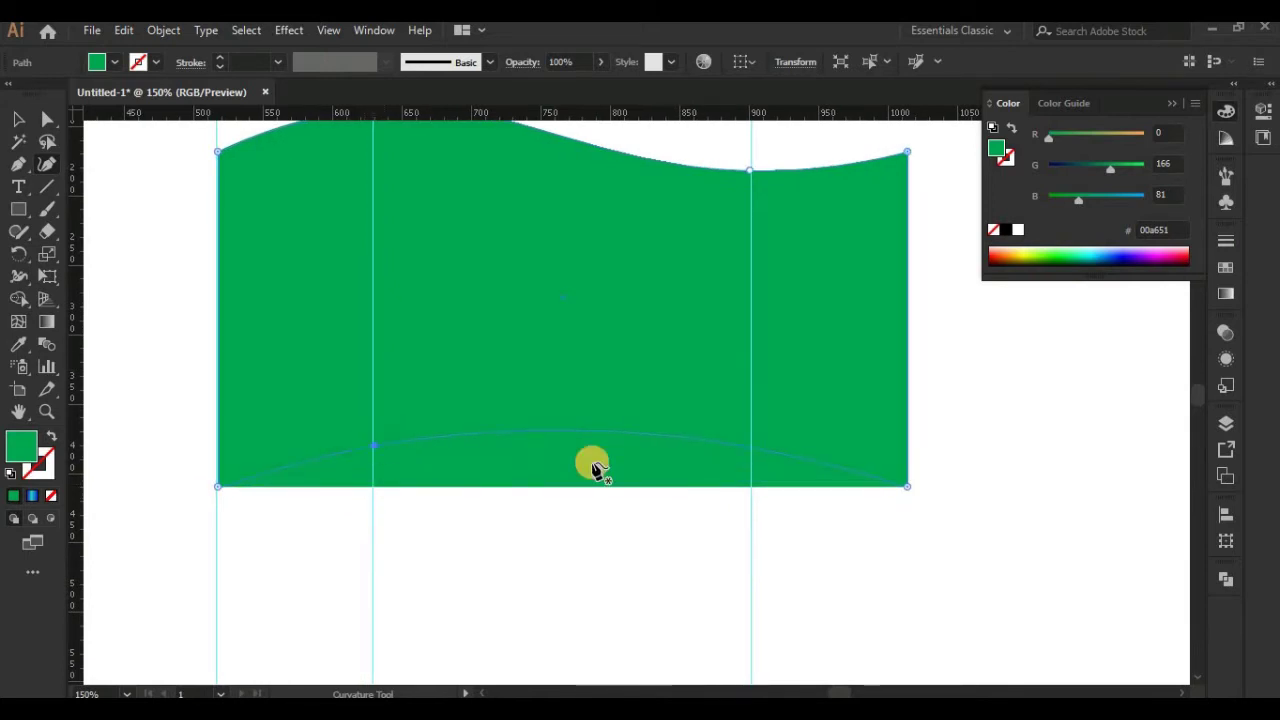
pyautogui.click(751, 455)
pyautogui.scroll(2, 742, 530)
pyautogui.moveTo(735, 518); pyautogui.dragTo(734, 573)
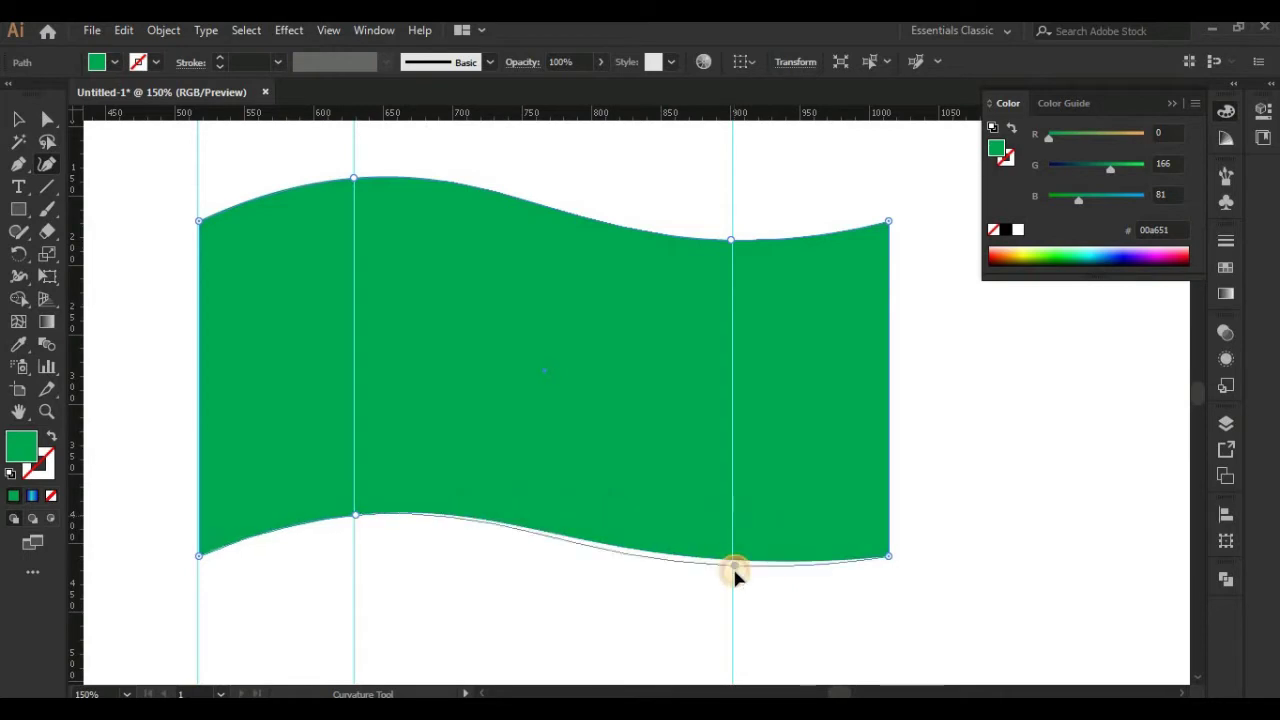
pyautogui.moveTo(355, 507); pyautogui.dragTo(355, 503)
pyautogui.moveTo(731, 578); pyautogui.dragTo(733, 582)
pyautogui.moveTo(890, 557); pyautogui.dragTo(889, 544)
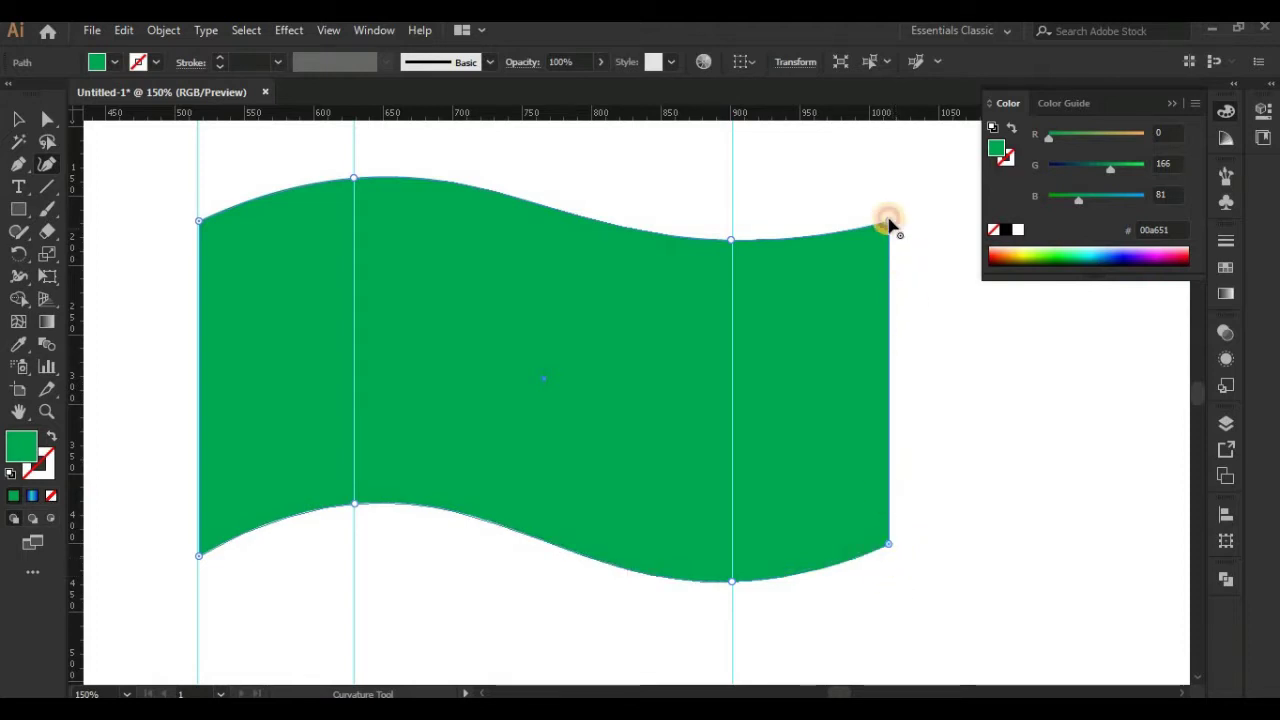
pyautogui.moveTo(889, 215); pyautogui.dragTo(888, 212)
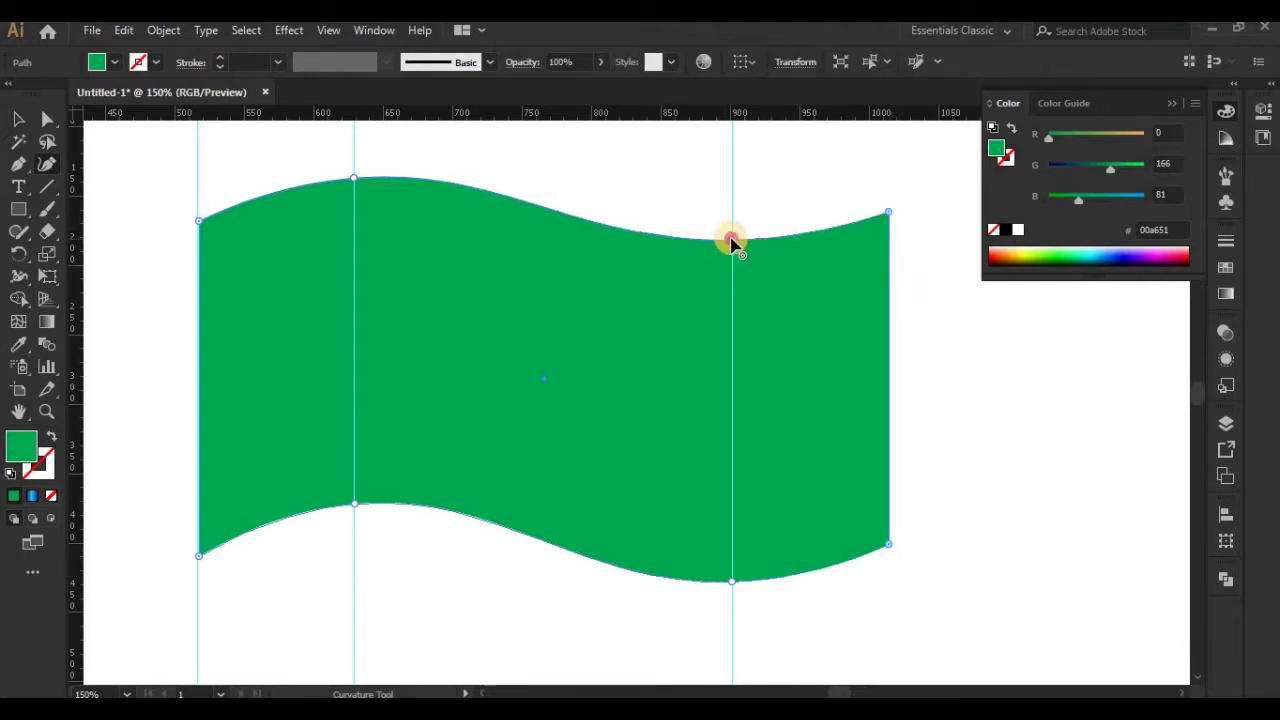
pyautogui.moveTo(731, 243); pyautogui.dragTo(731, 245)
# - Draw a circle on the flag's left half and fill it red from the swatches
pyautogui.click(20, 118)
pyautogui.click(494, 557)
pyautogui.click(548, 428)
pyautogui.click(18, 209)
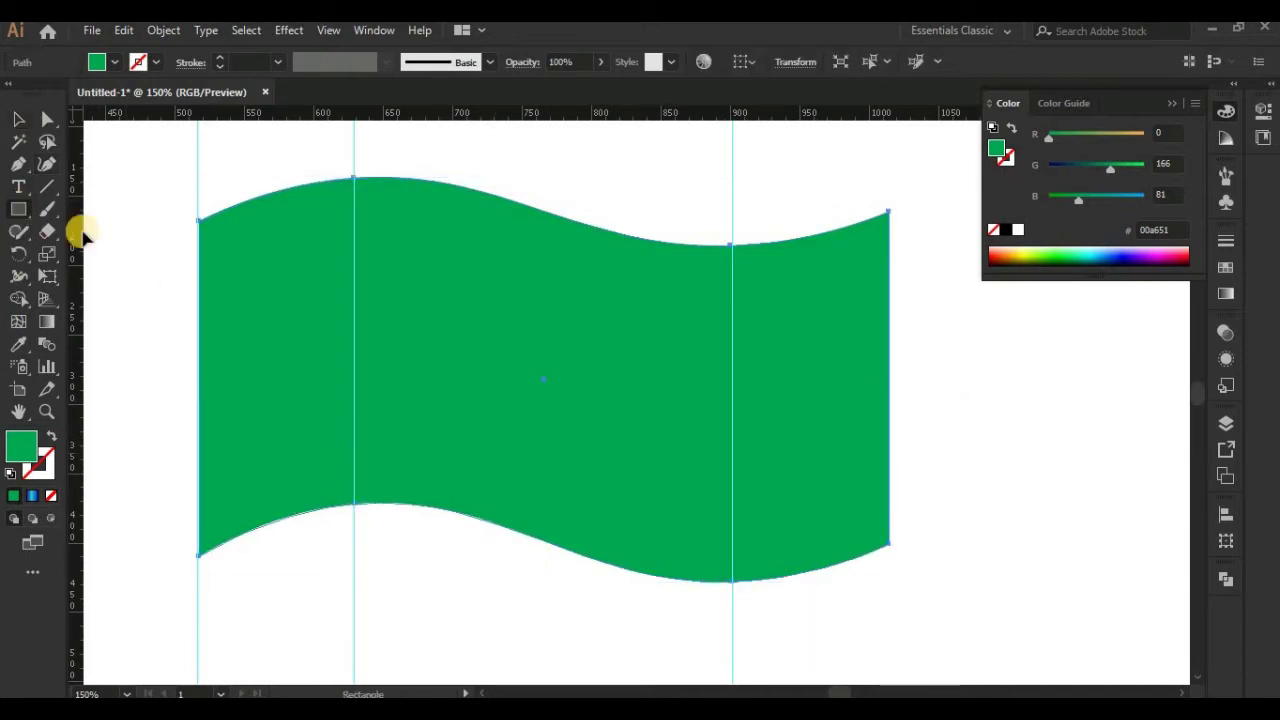
pyautogui.moveTo(18, 209); pyautogui.dragTo(60, 258)
pyautogui.moveTo(530, 362); pyautogui.dragTo(608, 439)
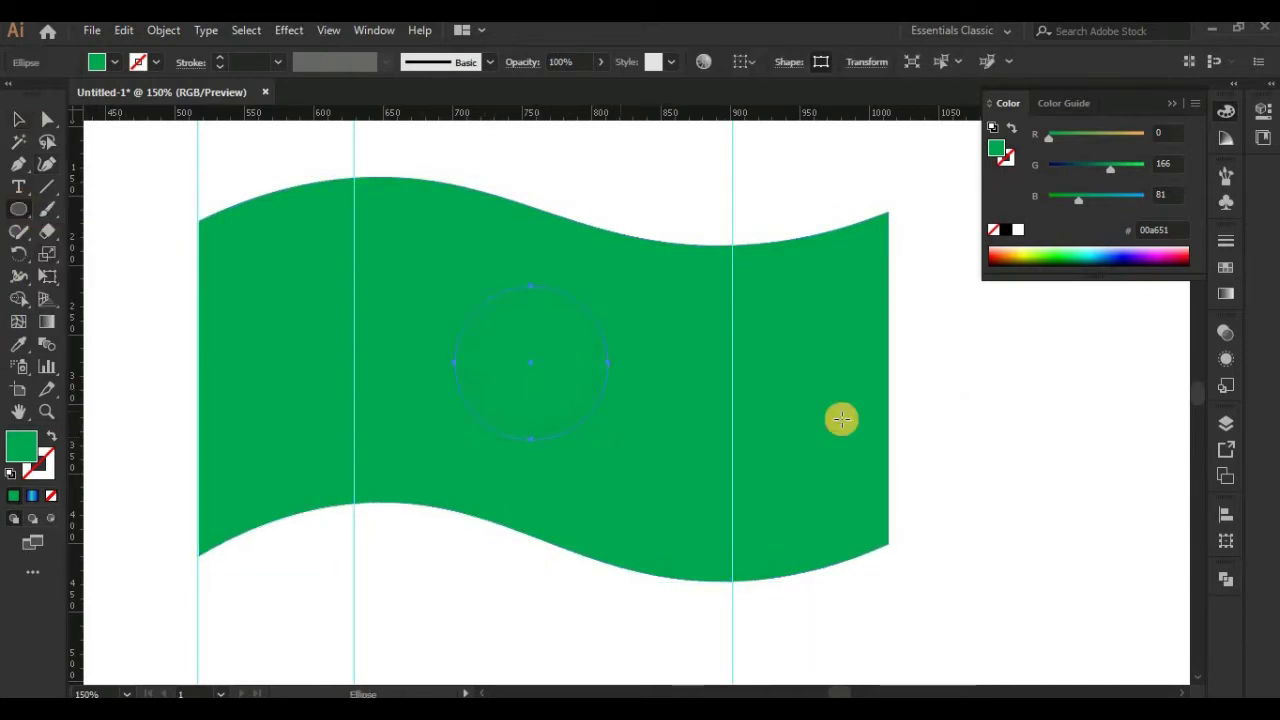
pyautogui.click(1226, 267)
pyautogui.click(1053, 292)
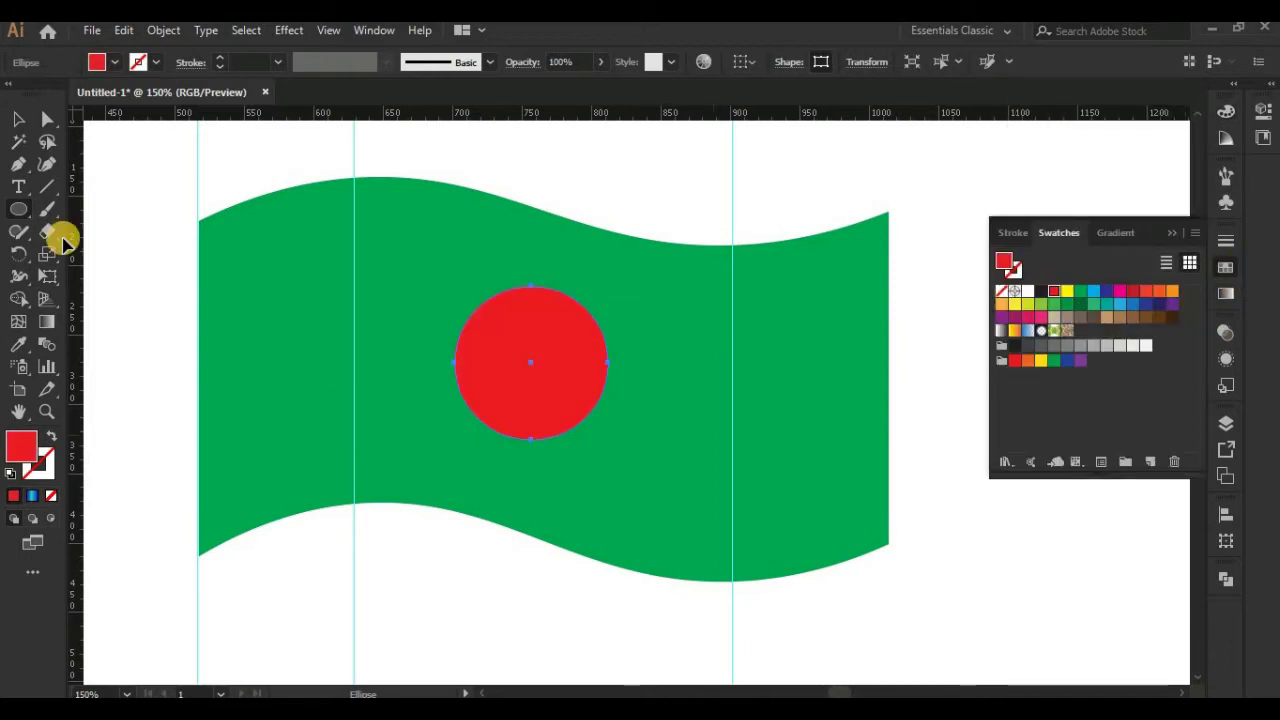
# - Enlarge and reposition the red circle, then apply a shear in the Transform panel to tilt it
pyautogui.click(16, 120)
pyautogui.moveTo(606, 444); pyautogui.dragTo(614, 452)
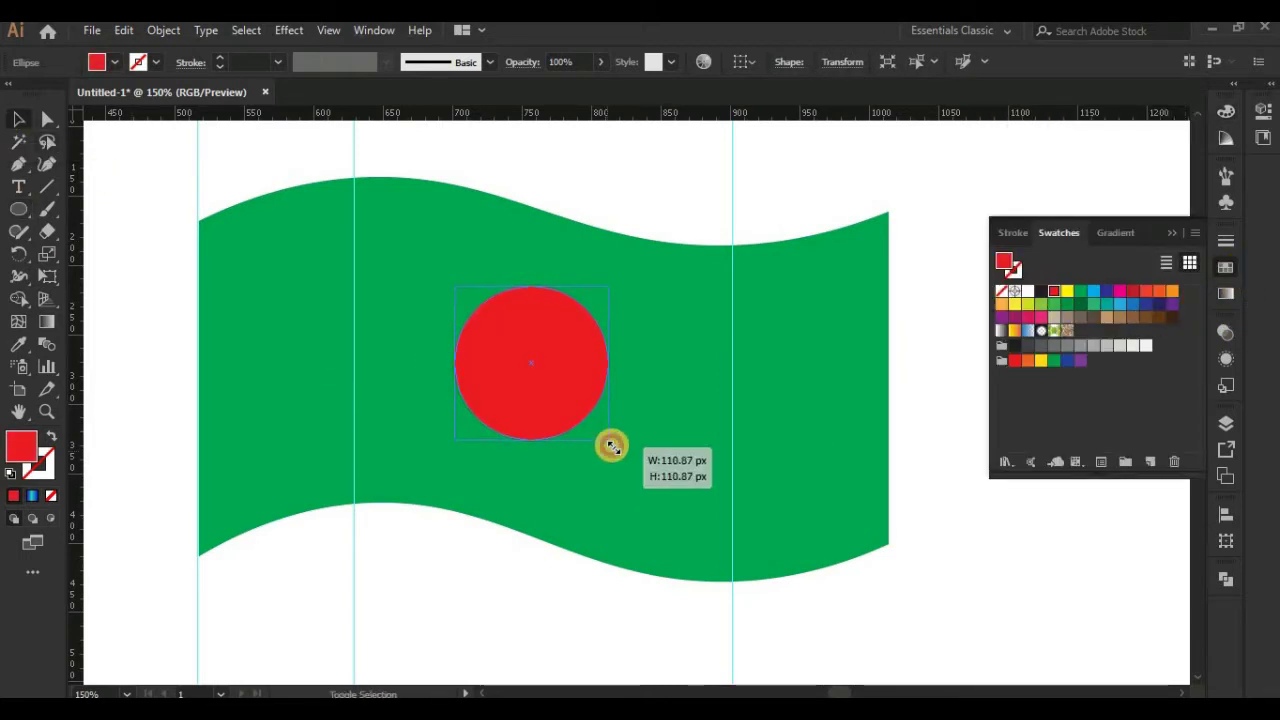
pyautogui.moveTo(560, 403); pyautogui.dragTo(566, 413)
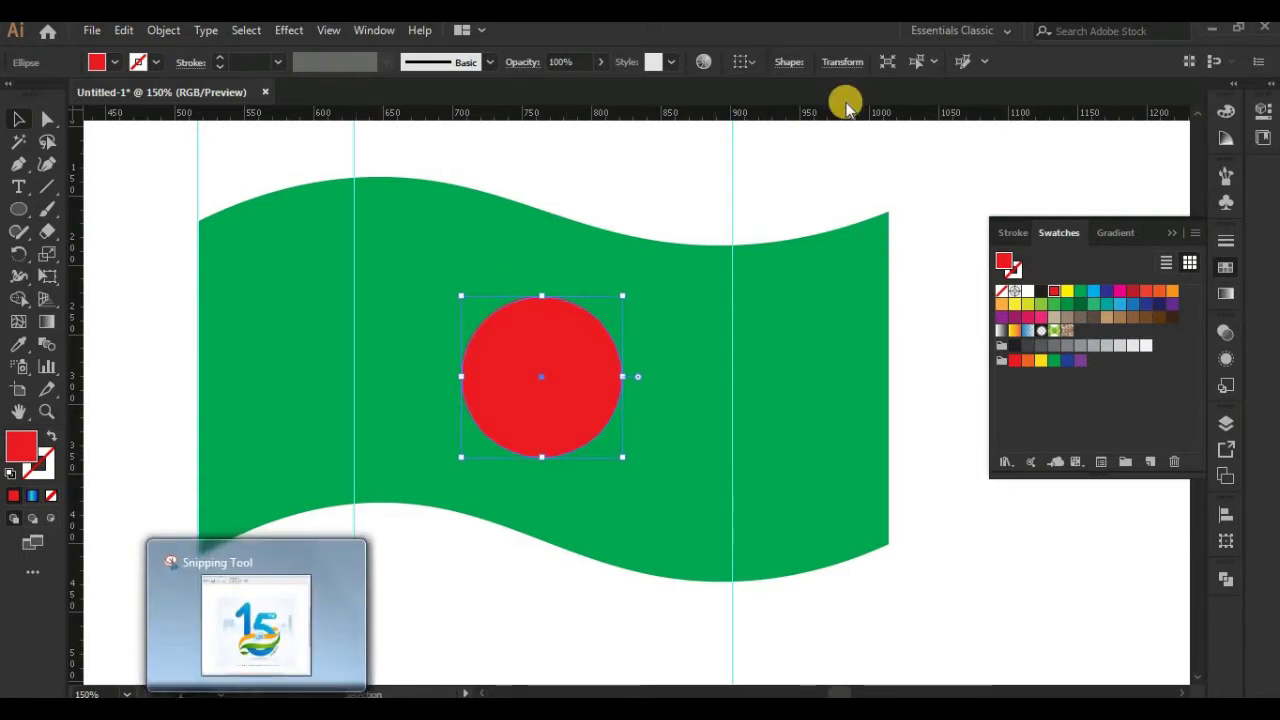
pyautogui.click(840, 66)
pyautogui.click(796, 141)
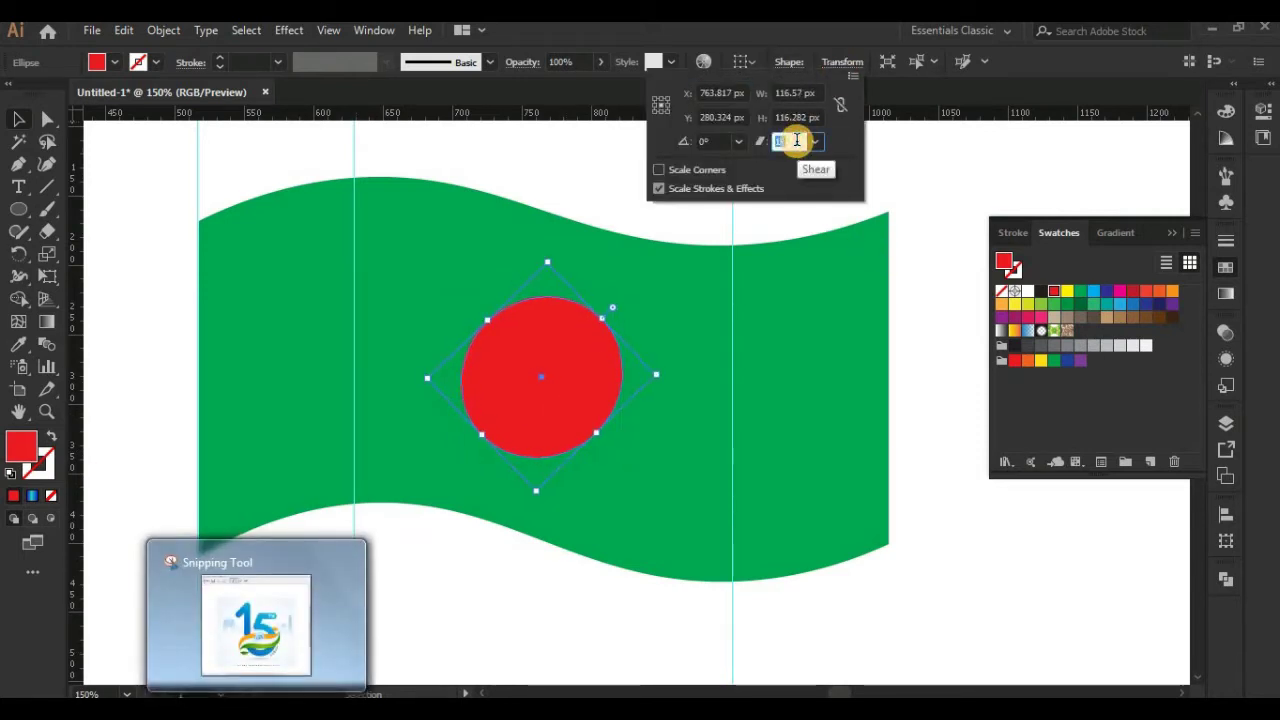
pyautogui.press('Up')
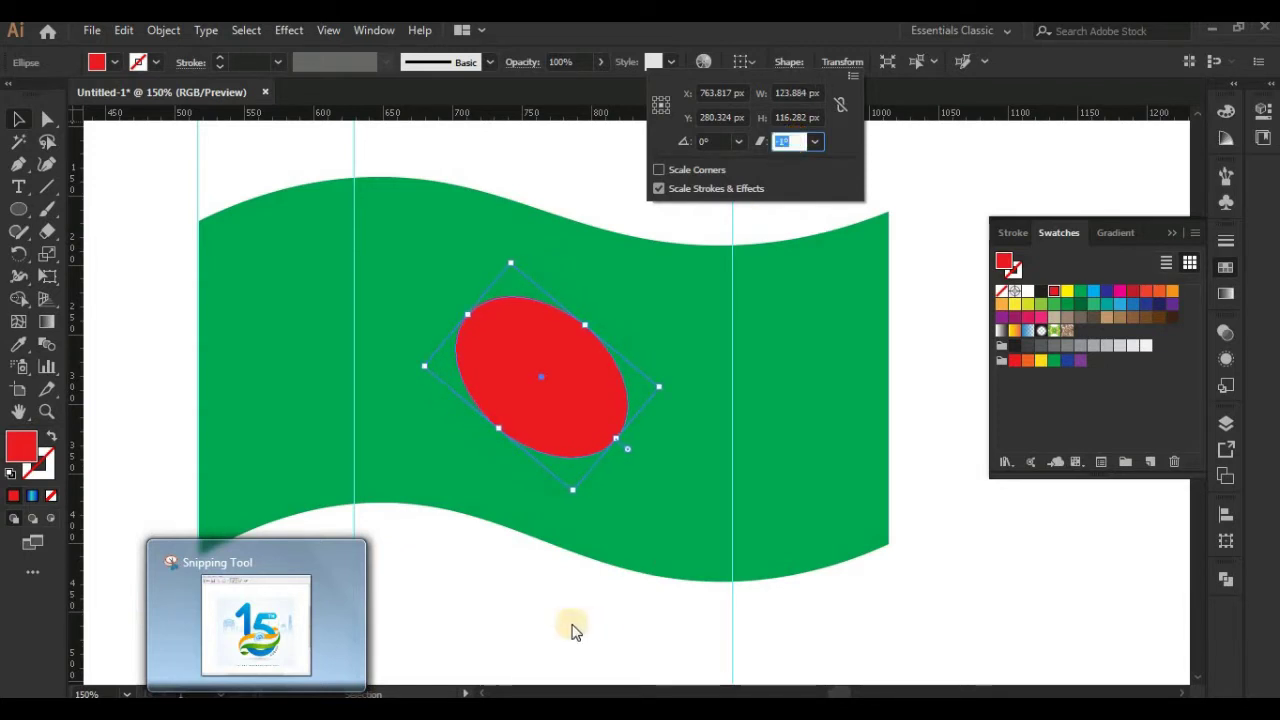
pyautogui.click(566, 610)
# - Delete the guides around the flag
pyautogui.hotkey('ctrl', '-')
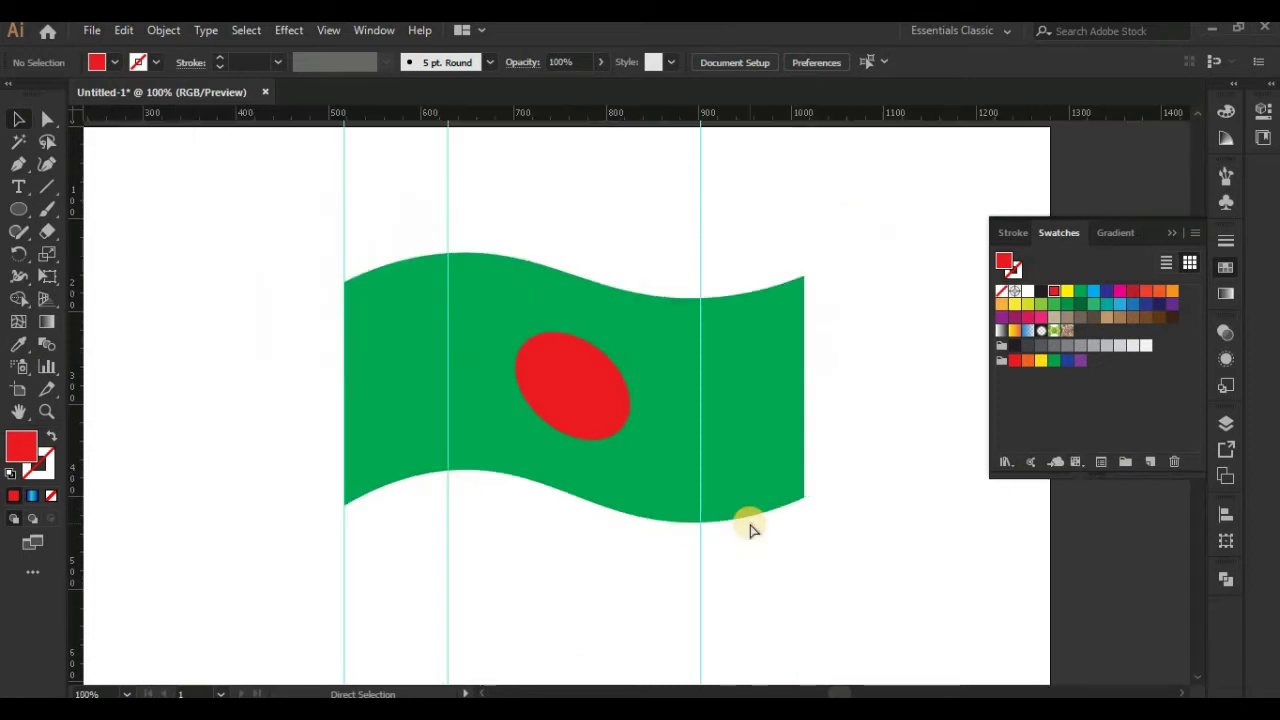
pyautogui.hotkey('ctrl', '-')
pyautogui.hotkey('ctrl', '-')
pyautogui.click(22, 120)
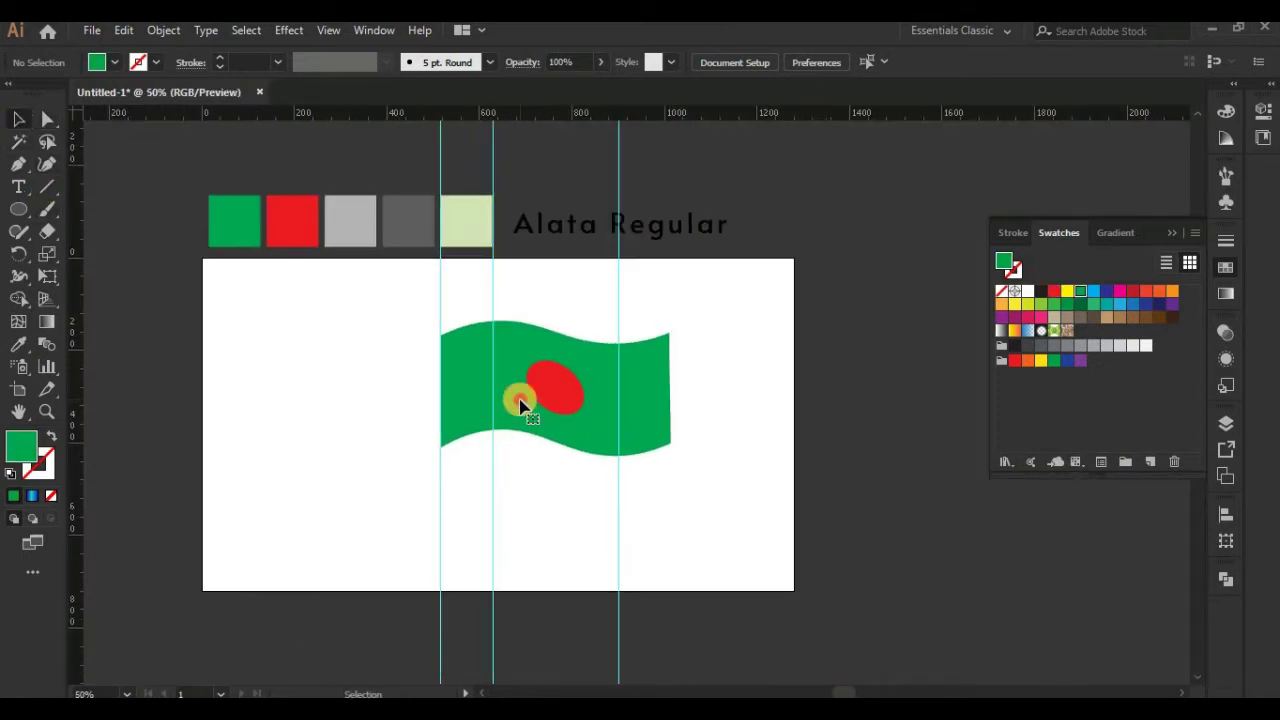
pyautogui.click(520, 400)
pyautogui.hotkey('ctrl', '+')
pyautogui.hotkey('ctrl', '+')
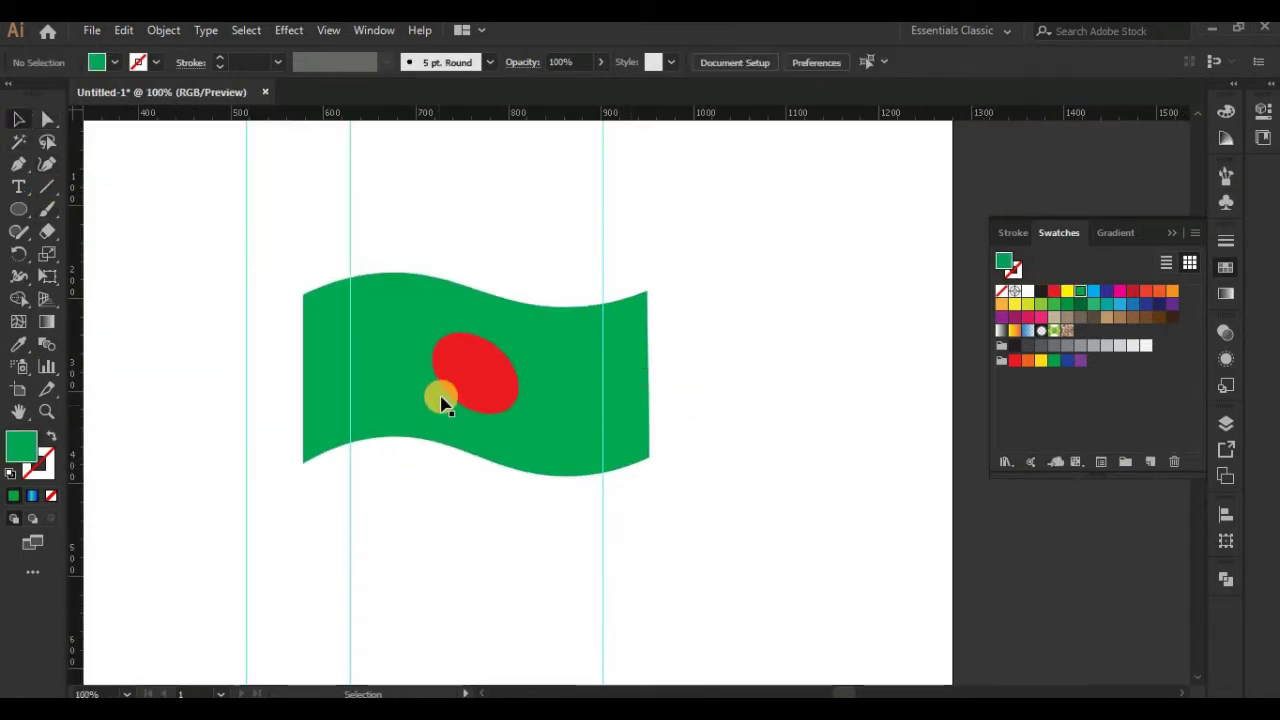
pyautogui.hscroll(-3, 580, 437)
pyautogui.moveTo(363, 486); pyautogui.dragTo(534, 514)
pyautogui.press('Delete')
pyautogui.hscroll(-2, 700, 510)
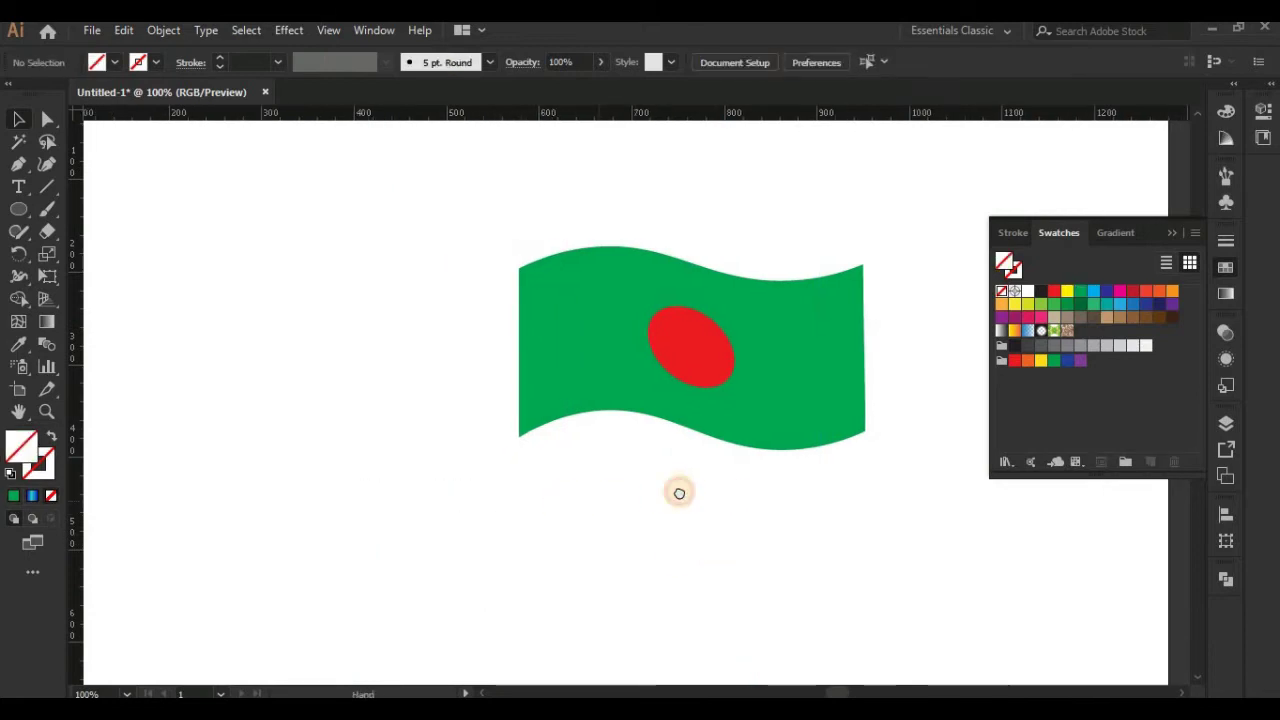
pyautogui.hotkey('ctrl', '+')
# - Draw a thin flagpole along the flag's left edge and fill it with the light grey sample
pyautogui.press('m')
pyautogui.moveTo(509, 252); pyautogui.dragTo(508, 626)
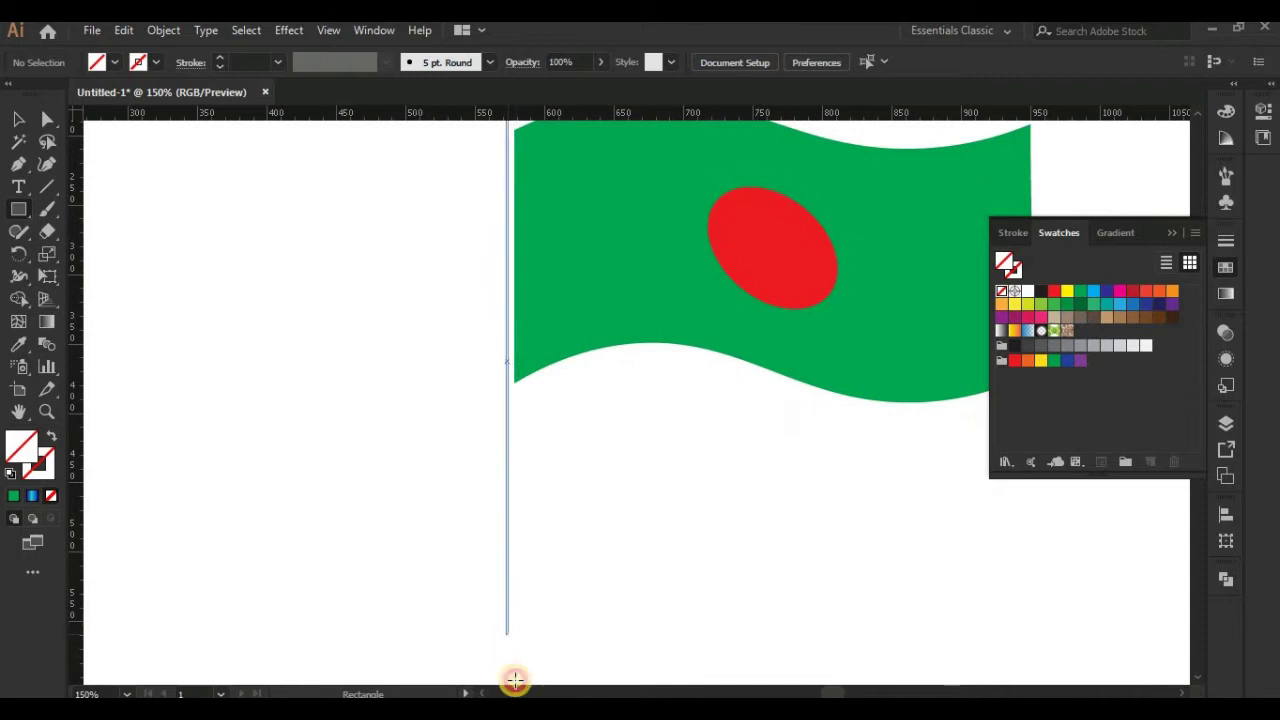
pyautogui.moveTo(508, 626)
pyautogui.mouseDown()
pyautogui.moveTo(512, 612)
pyautogui.moveTo(517, 658)
pyautogui.mouseUp()
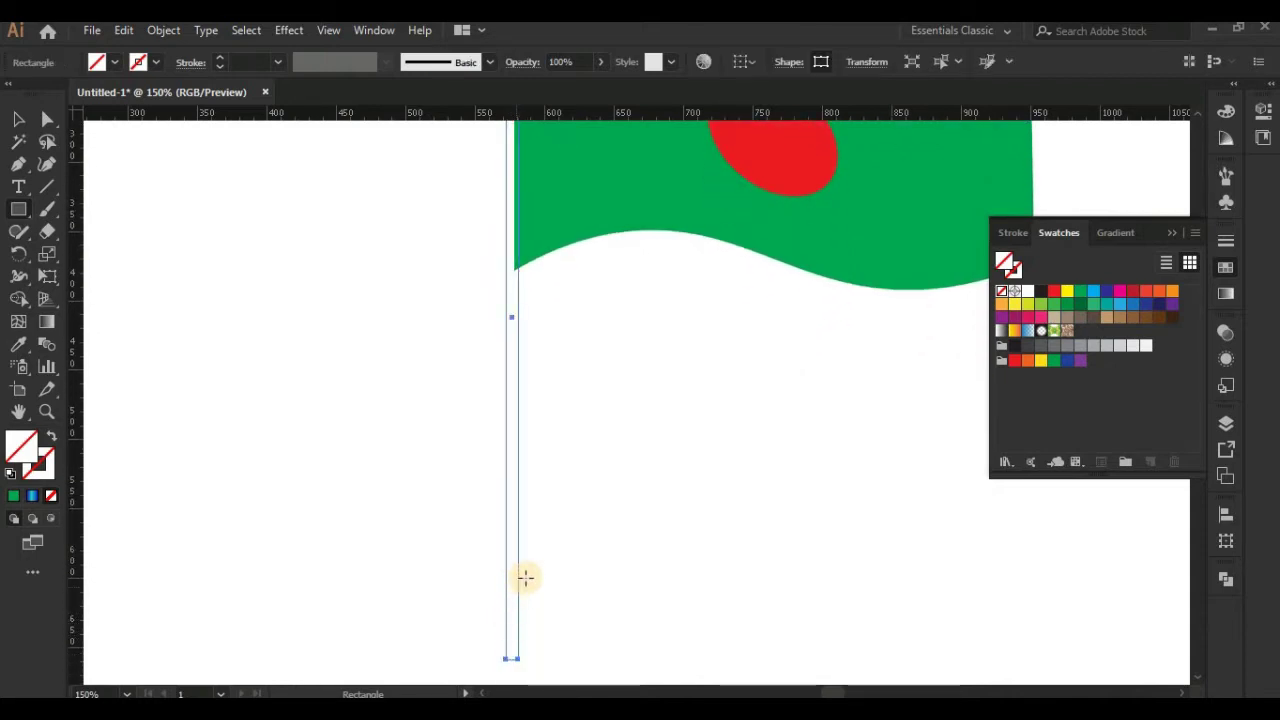
pyautogui.click(18, 344)
pyautogui.moveTo(277, 305); pyautogui.dragTo(333, 652)
pyautogui.moveTo(384, 242); pyautogui.dragTo(391, 431)
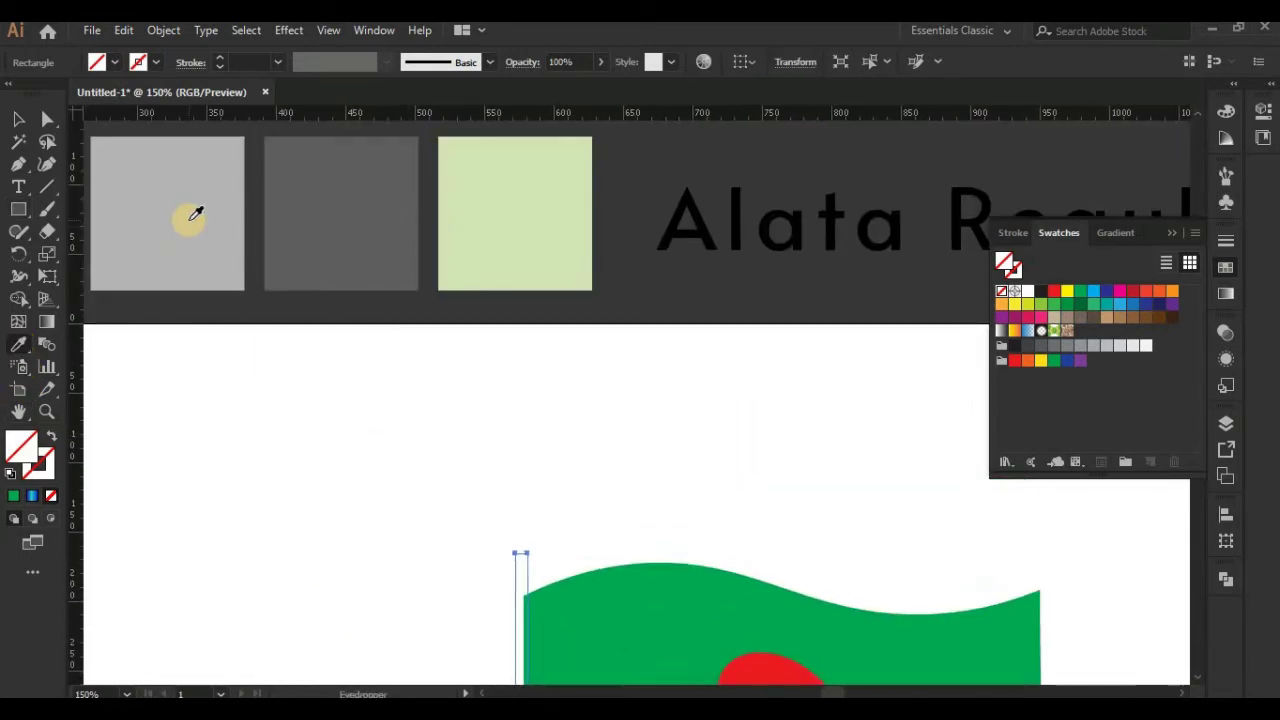
pyautogui.click(191, 219)
# - Widen the light grey flagpole slightly
pyautogui.click(18, 119)
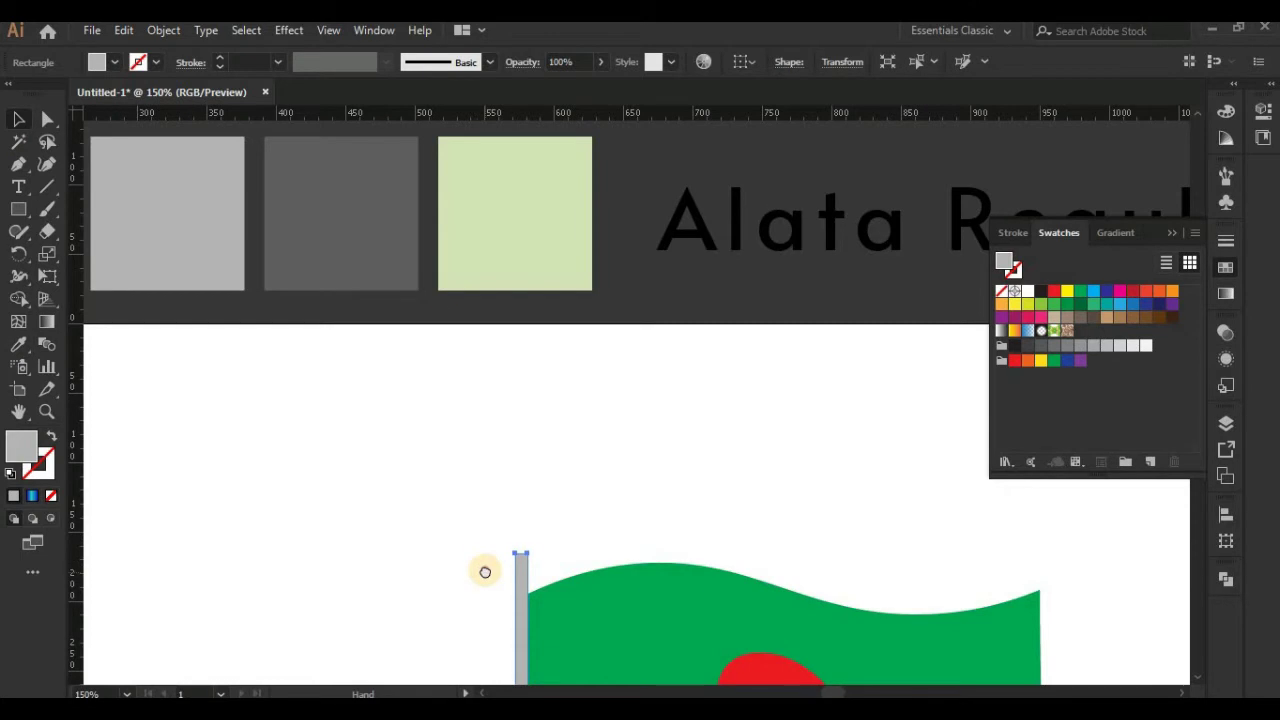
pyautogui.scroll(-5, 485, 571)
pyautogui.moveTo(489, 626); pyautogui.dragTo(462, 470)
pyautogui.moveTo(457, 366); pyautogui.dragTo(460, 415)
pyautogui.click(483, 381)
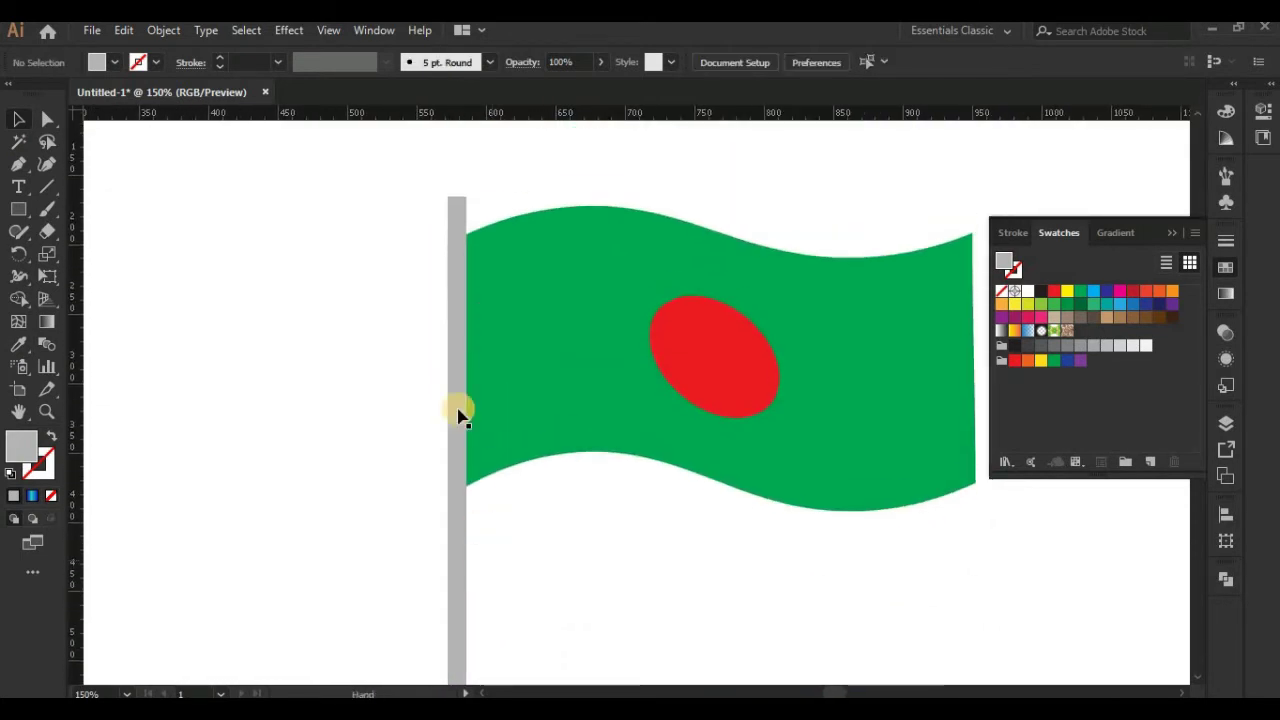
pyautogui.click(457, 366)
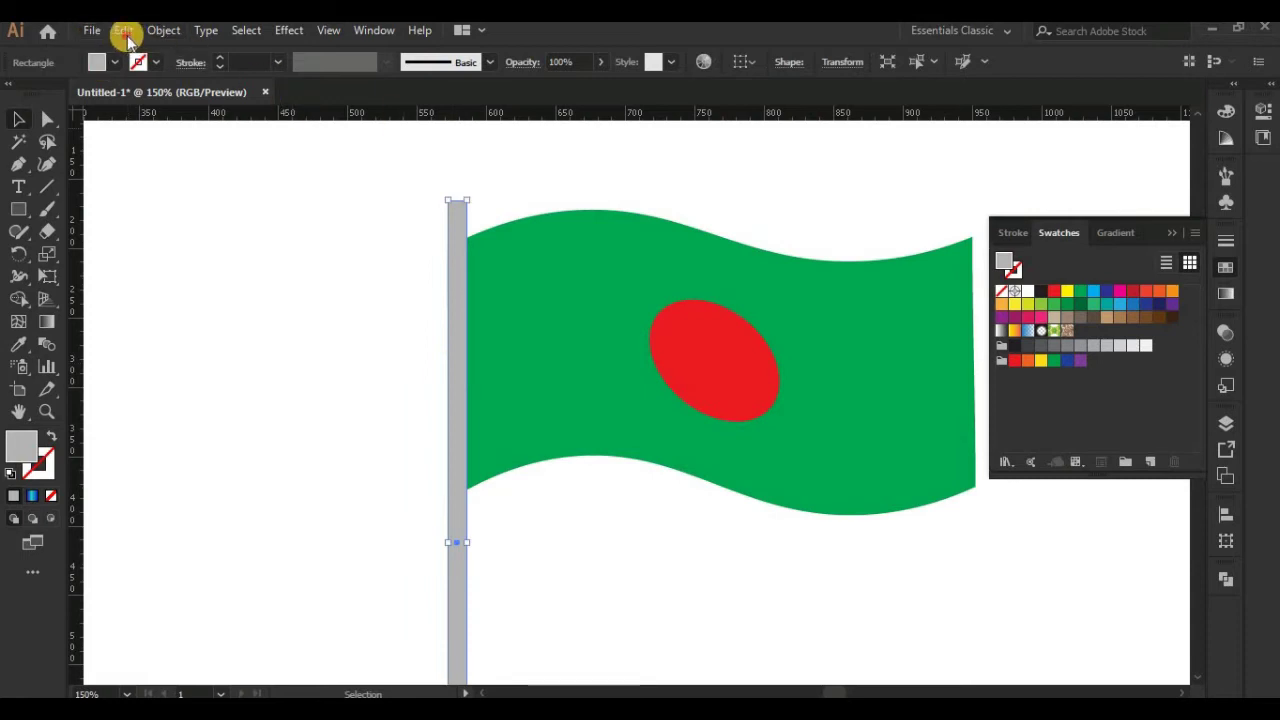
# - Paste a copy of the pole in front, narrow it to about 6.76 px and colour it dark grey
pyautogui.click(124, 31)
pyautogui.click(155, 121)
pyautogui.click(124, 31)
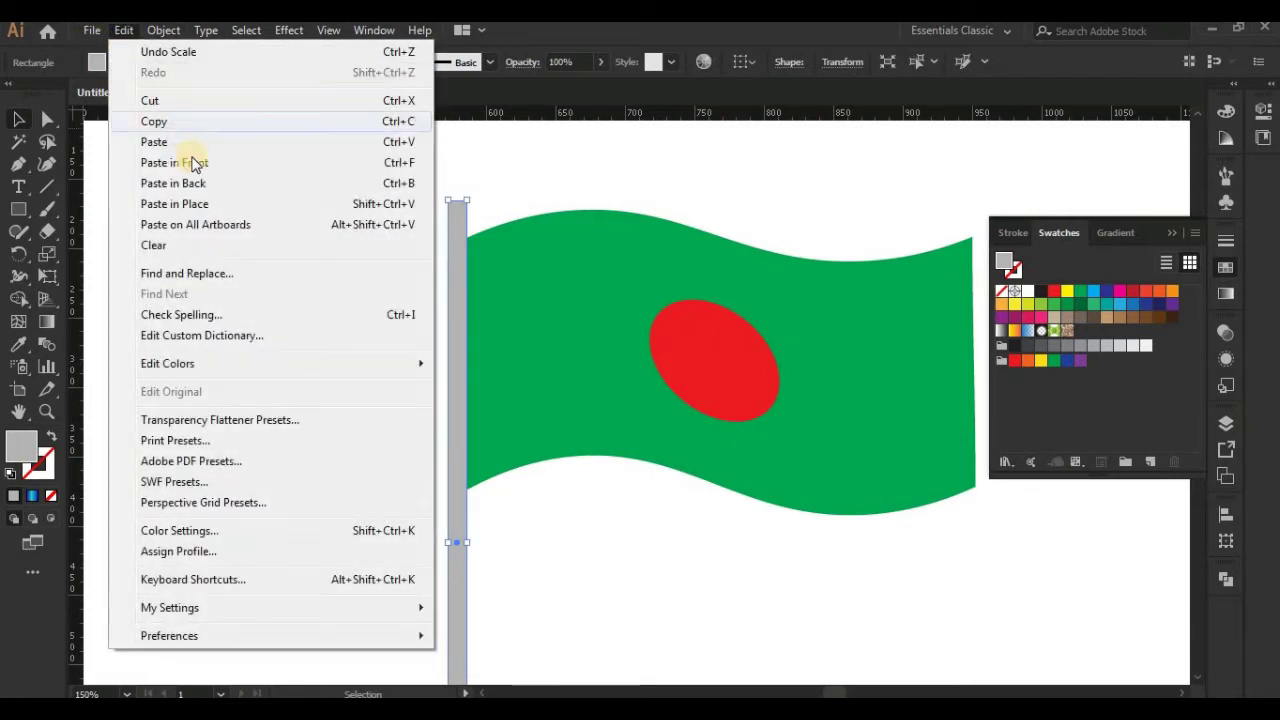
pyautogui.click(195, 166)
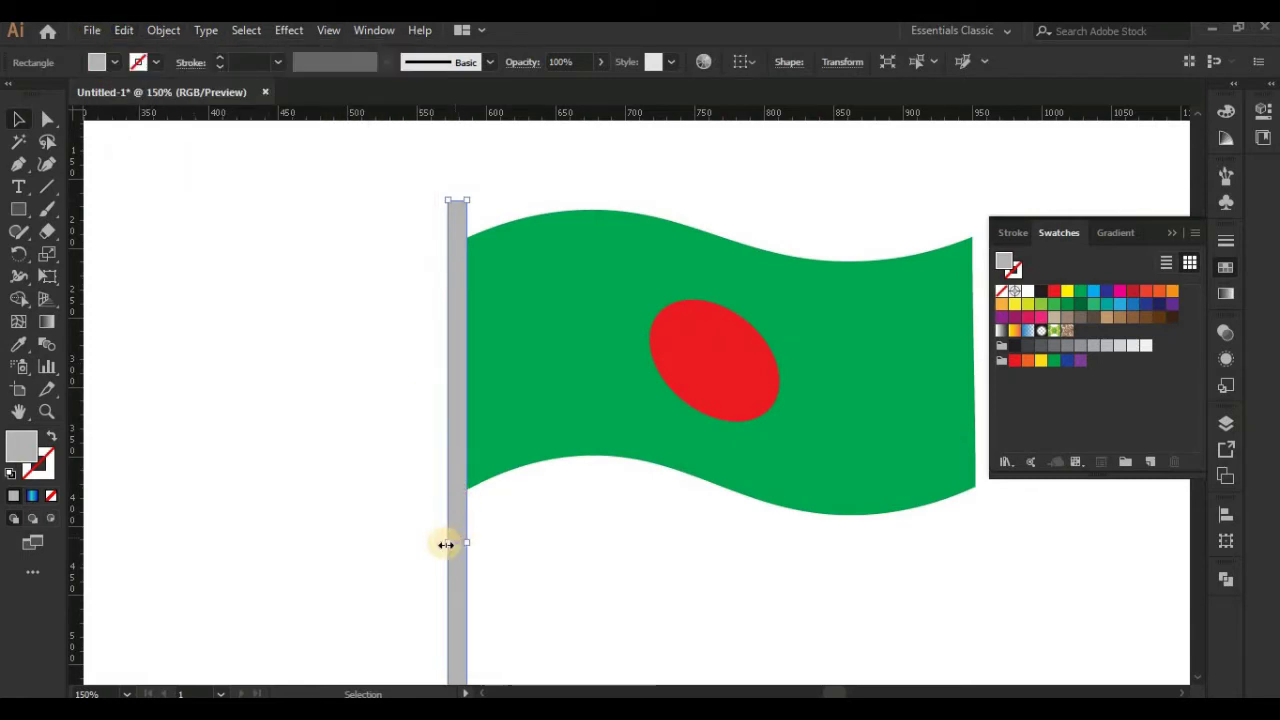
pyautogui.moveTo(448, 542); pyautogui.dragTo(458, 543)
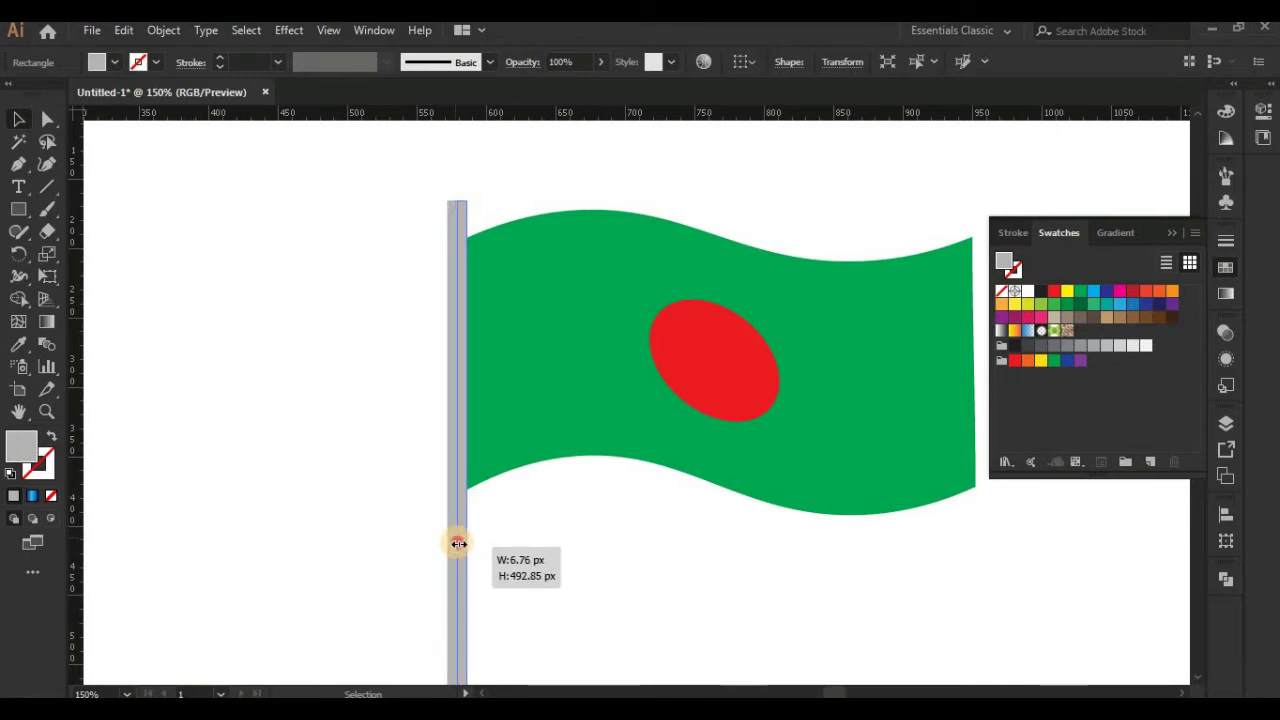
pyautogui.scroll(3, 331, 574)
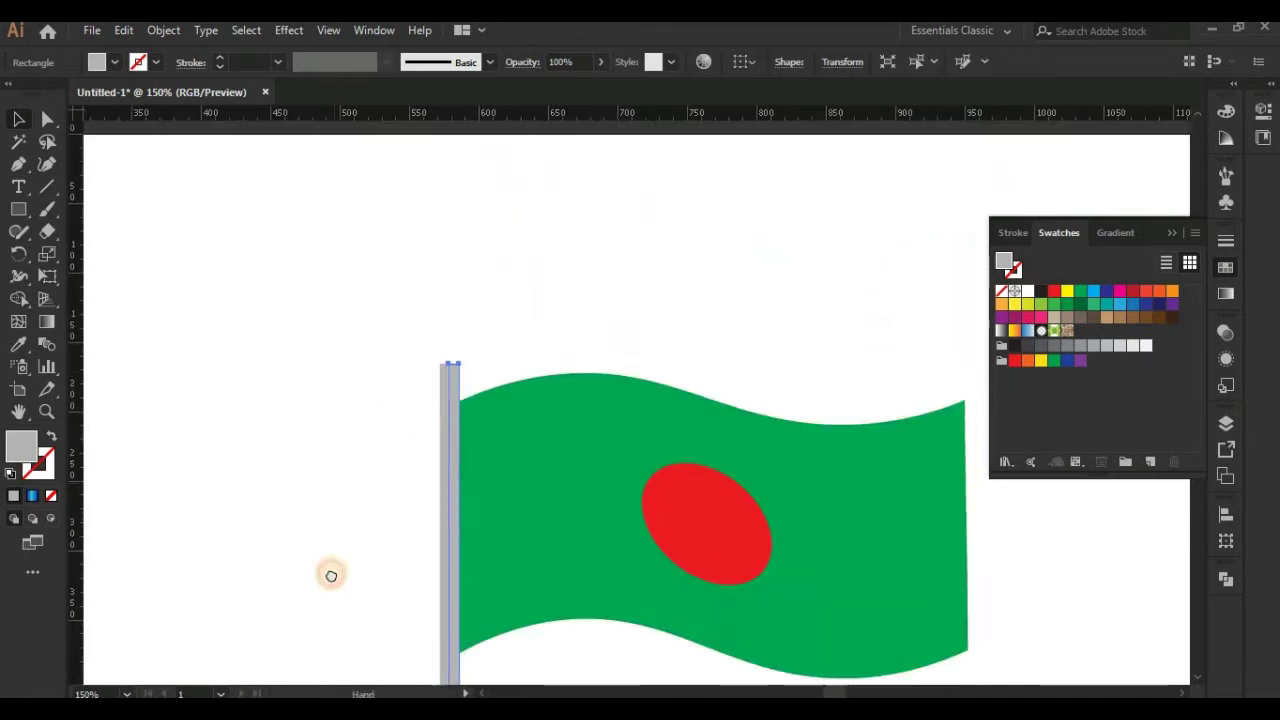
pyautogui.scroll(2, 331, 574)
pyautogui.click(18, 343)
pyautogui.click(313, 175)
pyautogui.click(20, 119)
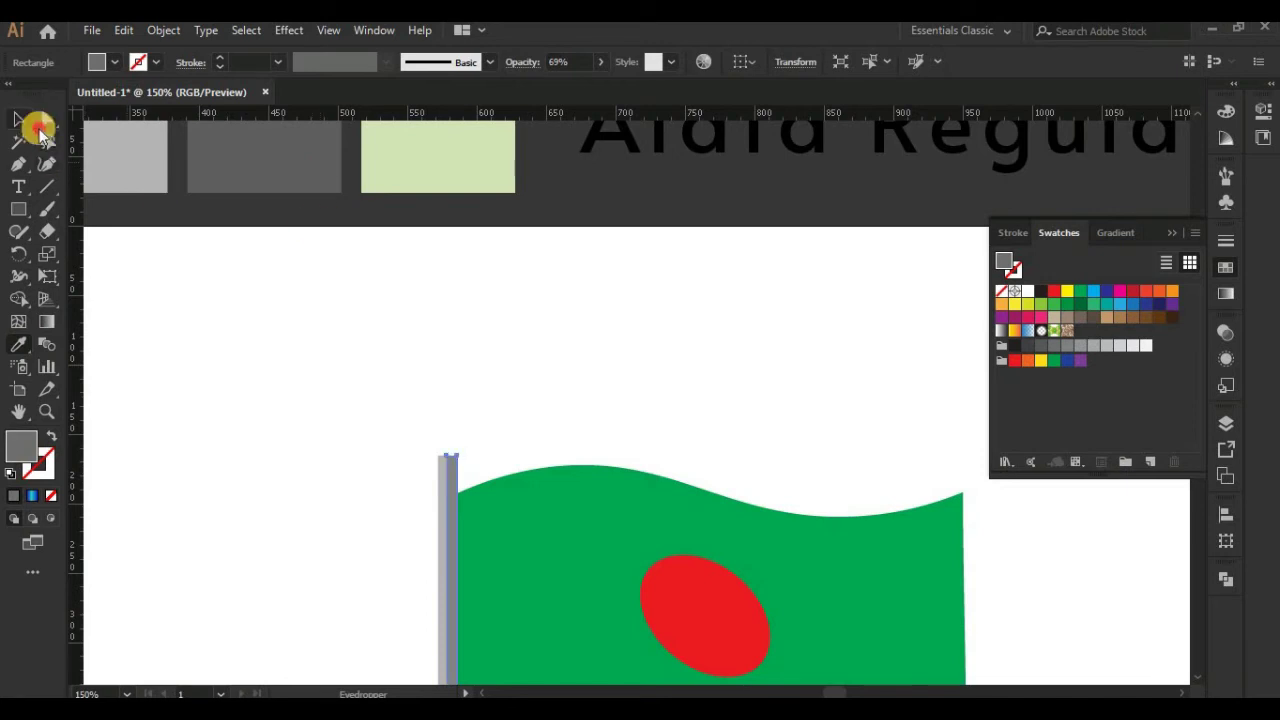
pyautogui.click(376, 214)
pyautogui.moveTo(504, 461)
pyautogui.mouseDown()
pyautogui.moveTo(531, 240)
pyautogui.moveTo(514, 397)
pyautogui.moveTo(511, 314)
pyautogui.moveTo(543, 570)
pyautogui.mouseUp()
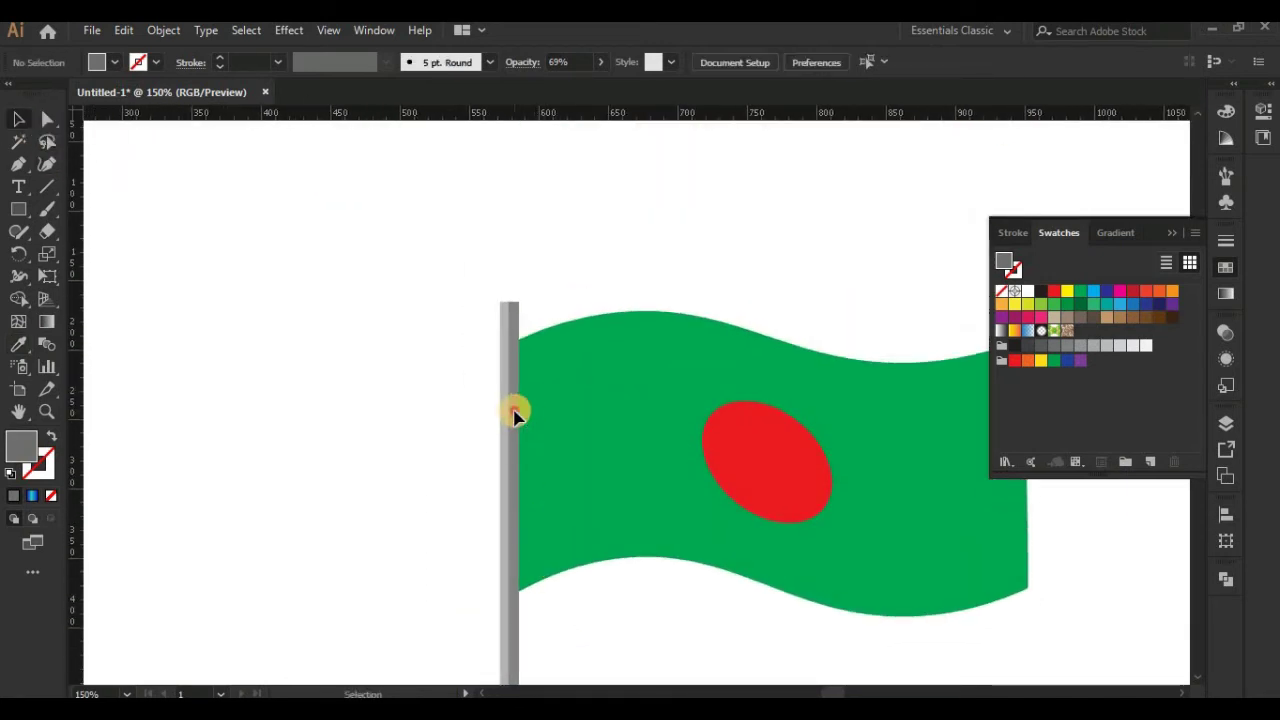
# - Group the two pole pieces, then zoom in on the top of the pole
pyautogui.click(511, 416)
pyautogui.rightClick(505, 416)
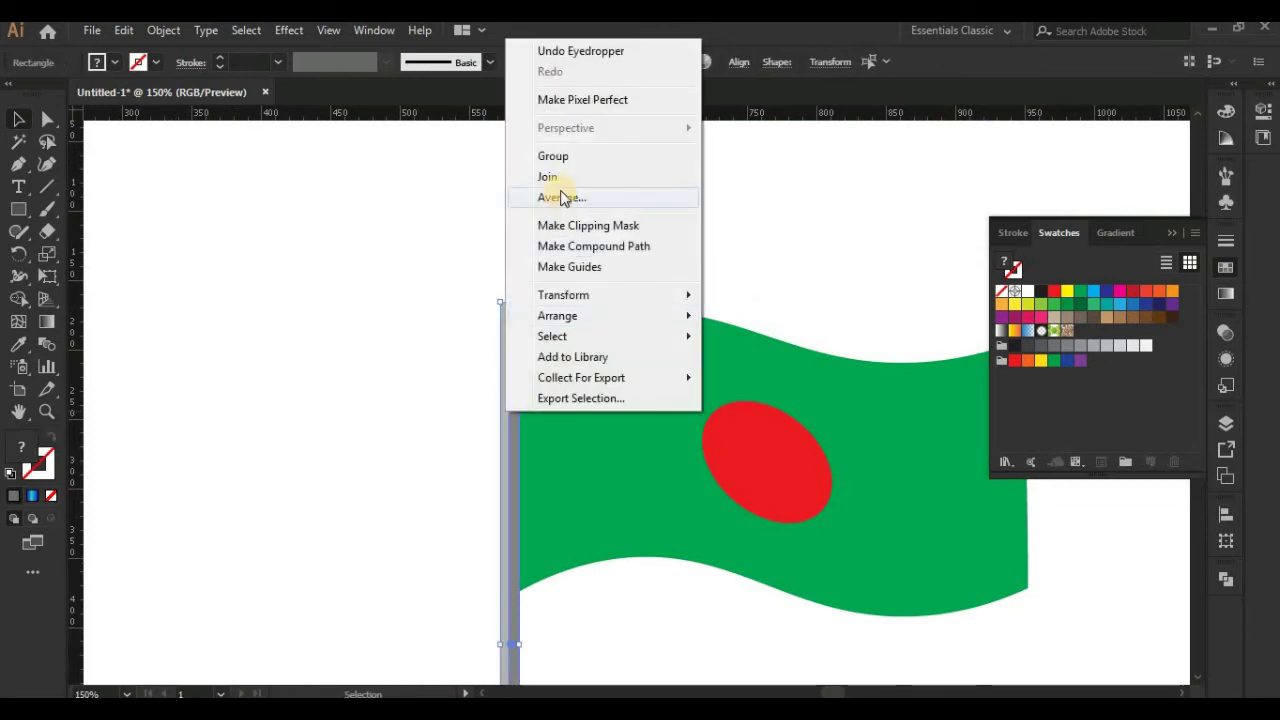
pyautogui.click(565, 155)
pyautogui.click(583, 260)
pyautogui.hotkey('ctrl', '=')
pyautogui.hotkey('ctrl', '=')
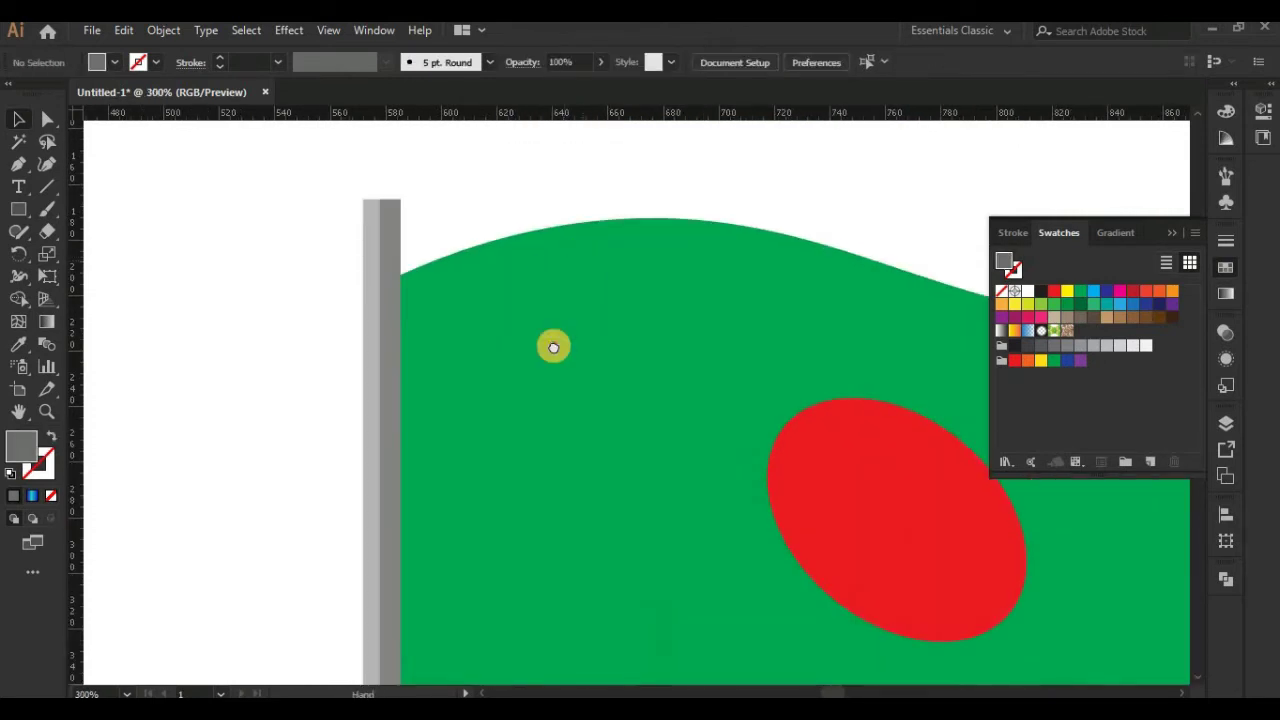
pyautogui.moveTo(552, 346); pyautogui.dragTo(706, 591)
pyautogui.hotkey('ctrl', '=')
pyautogui.moveTo(546, 446); pyautogui.dragTo(536, 254)
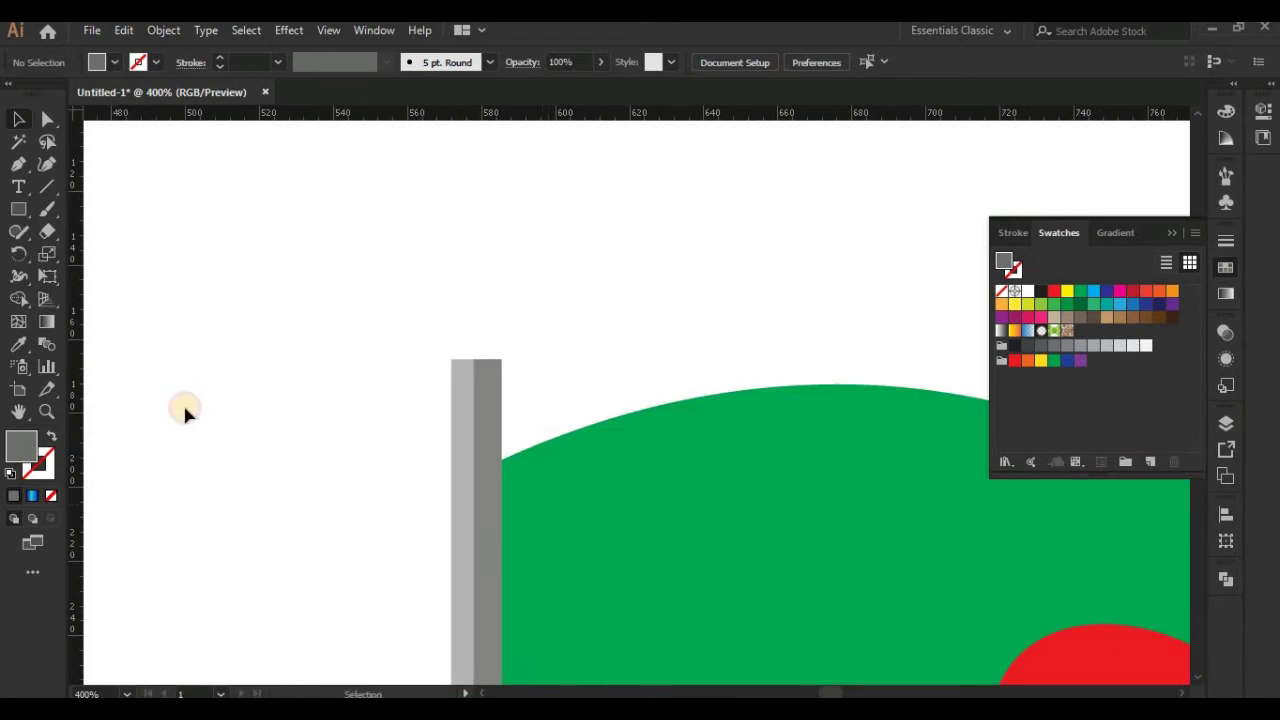
# - Draw a circle on the pole top with 60% opacity and a dark grey #333333 fill
pyautogui.moveTo(16, 205); pyautogui.dragTo(80, 249)
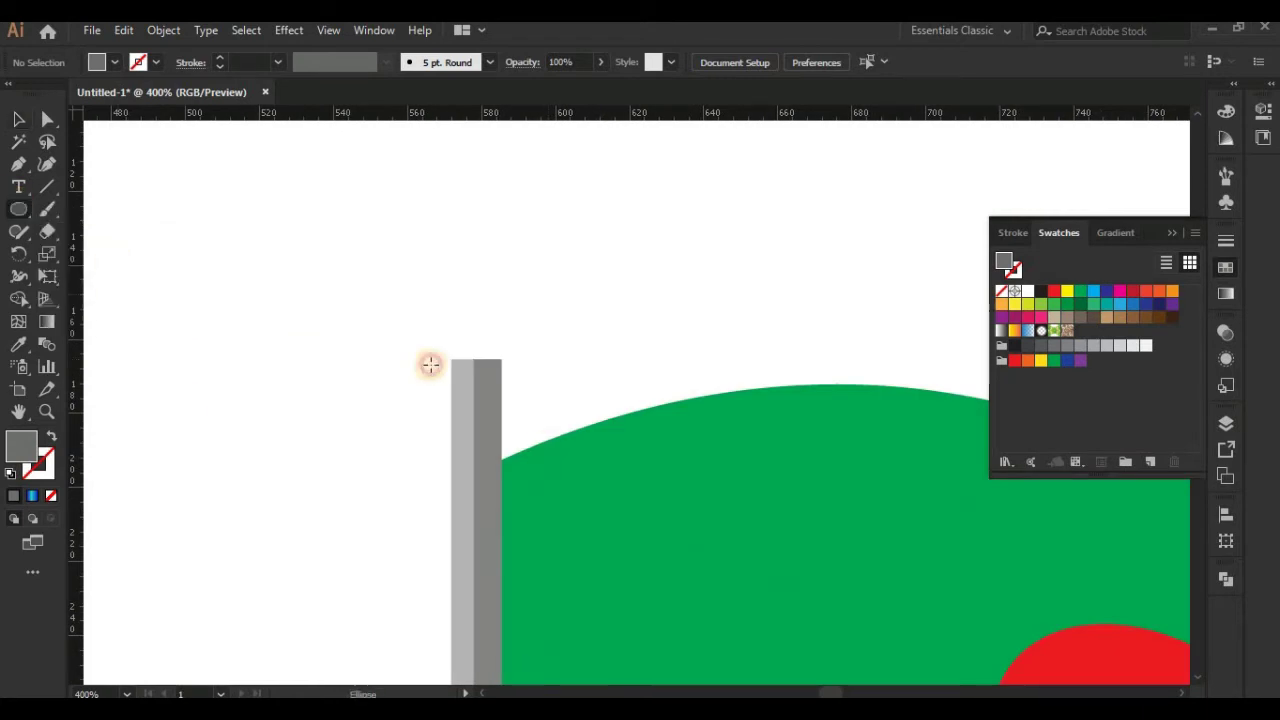
pyautogui.moveTo(463, 336); pyautogui.dragTo(507, 376)
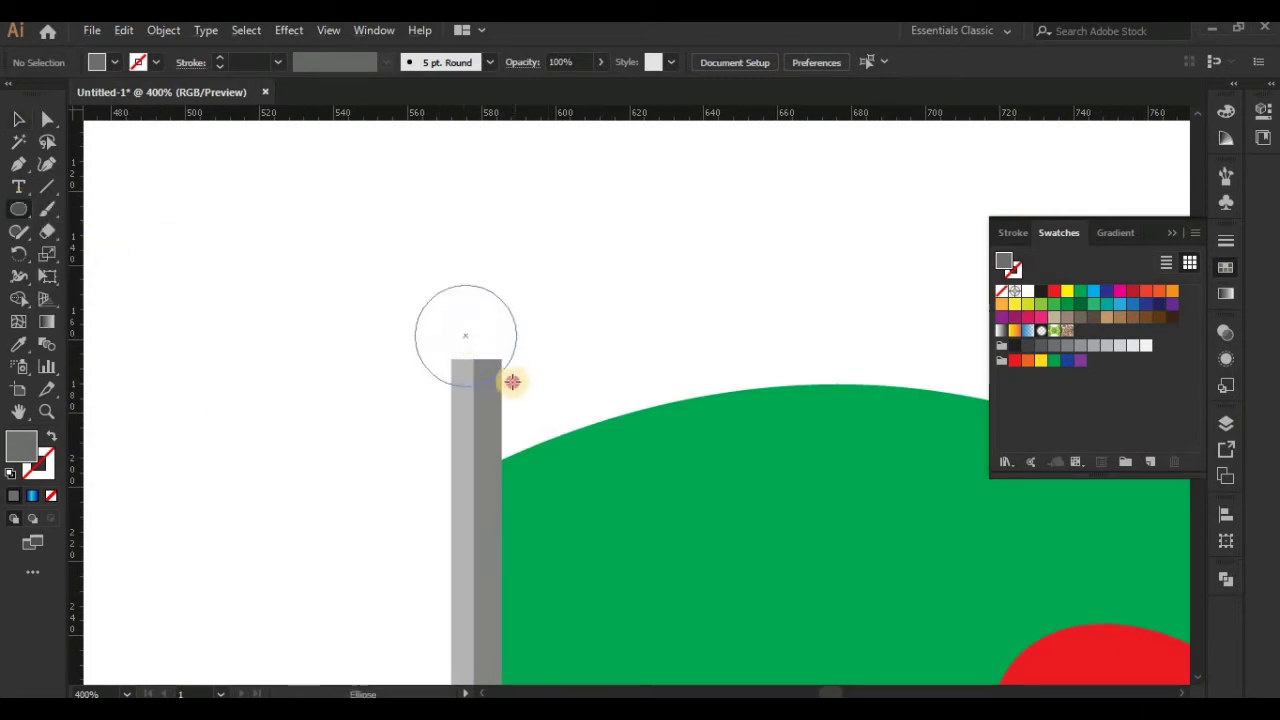
pyautogui.click(18, 119)
pyautogui.moveTo(458, 343); pyautogui.dragTo(483, 363)
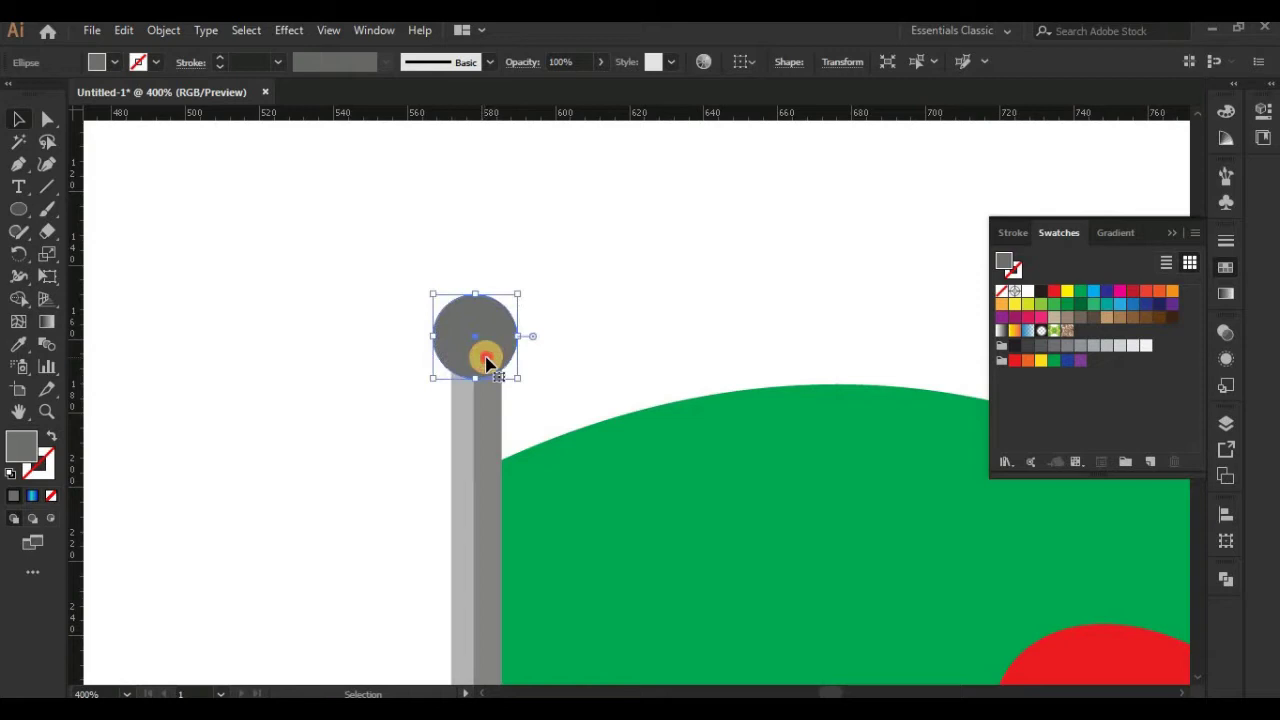
pyautogui.click(1224, 334)
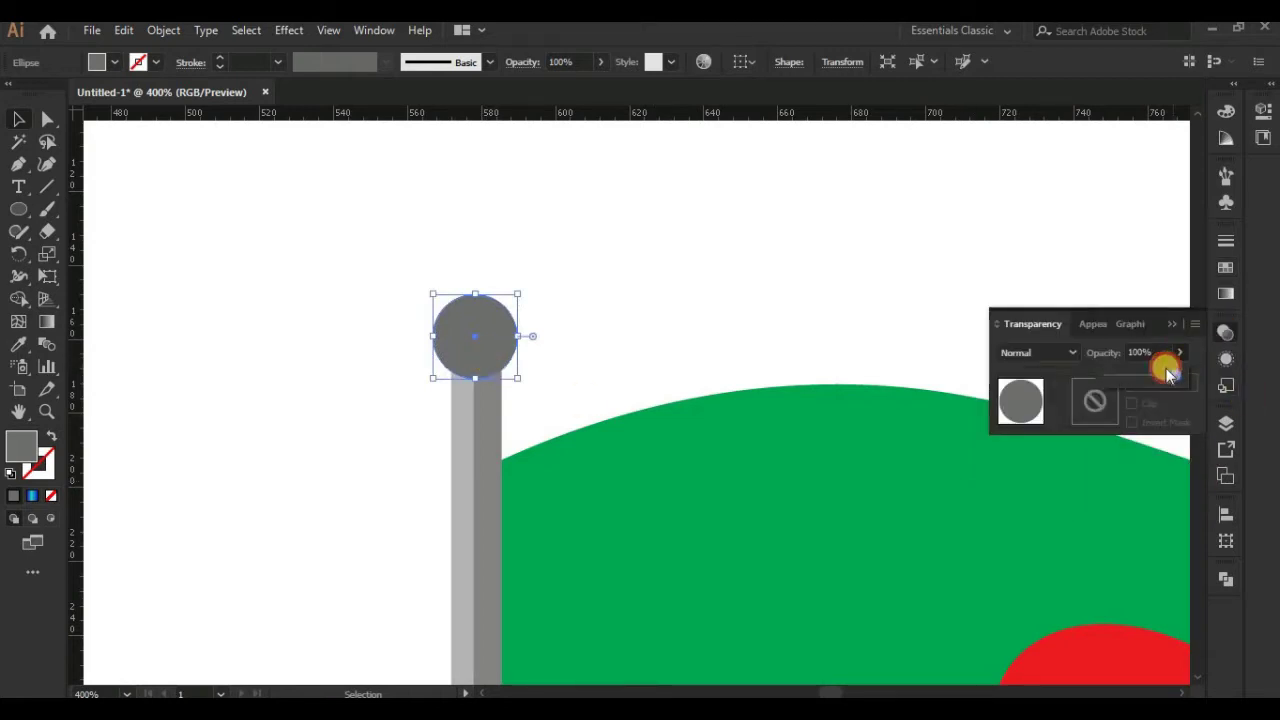
pyautogui.moveTo(1152, 382); pyautogui.dragTo(1141, 383)
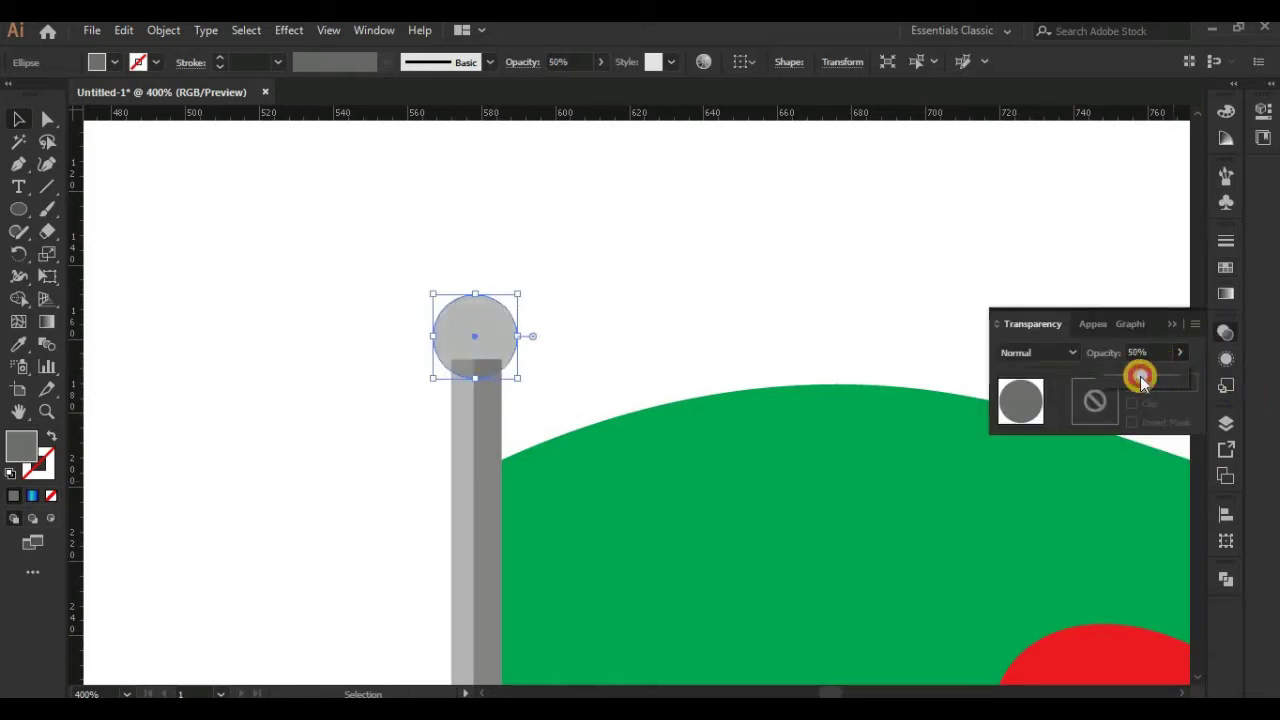
pyautogui.moveTo(1147, 382); pyautogui.dragTo(1149, 380)
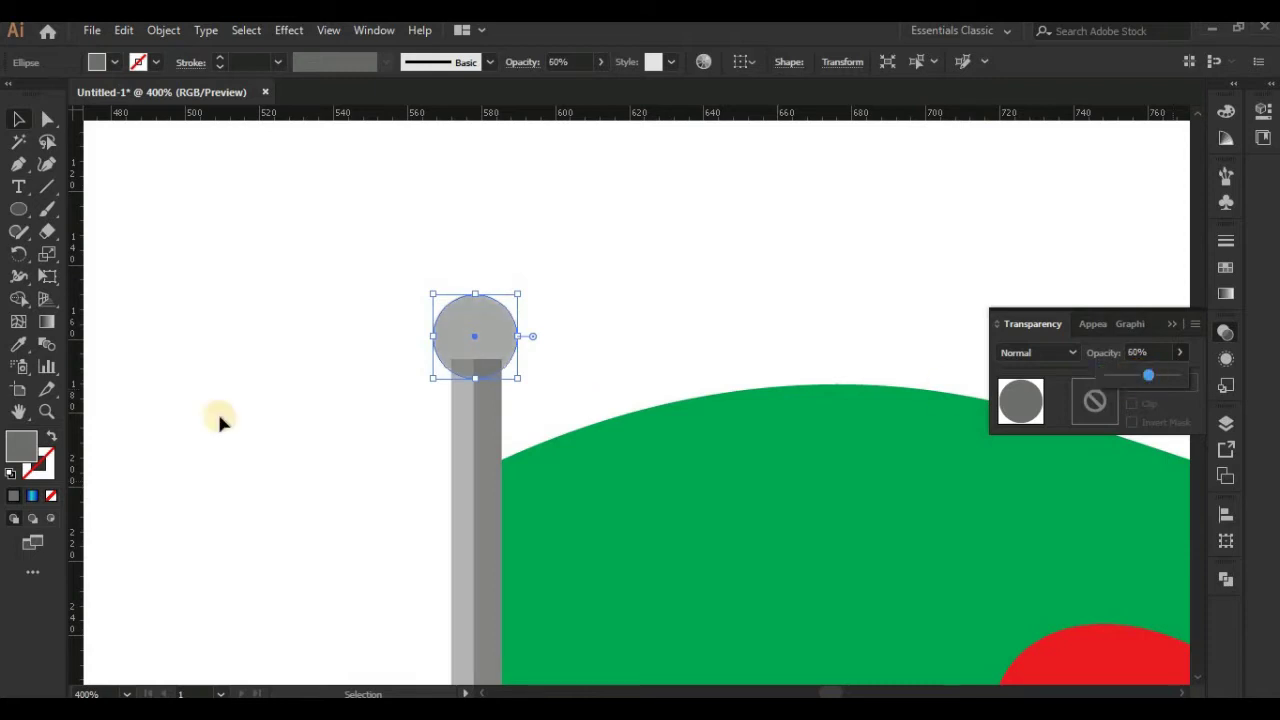
pyautogui.doubleClick(20, 450)
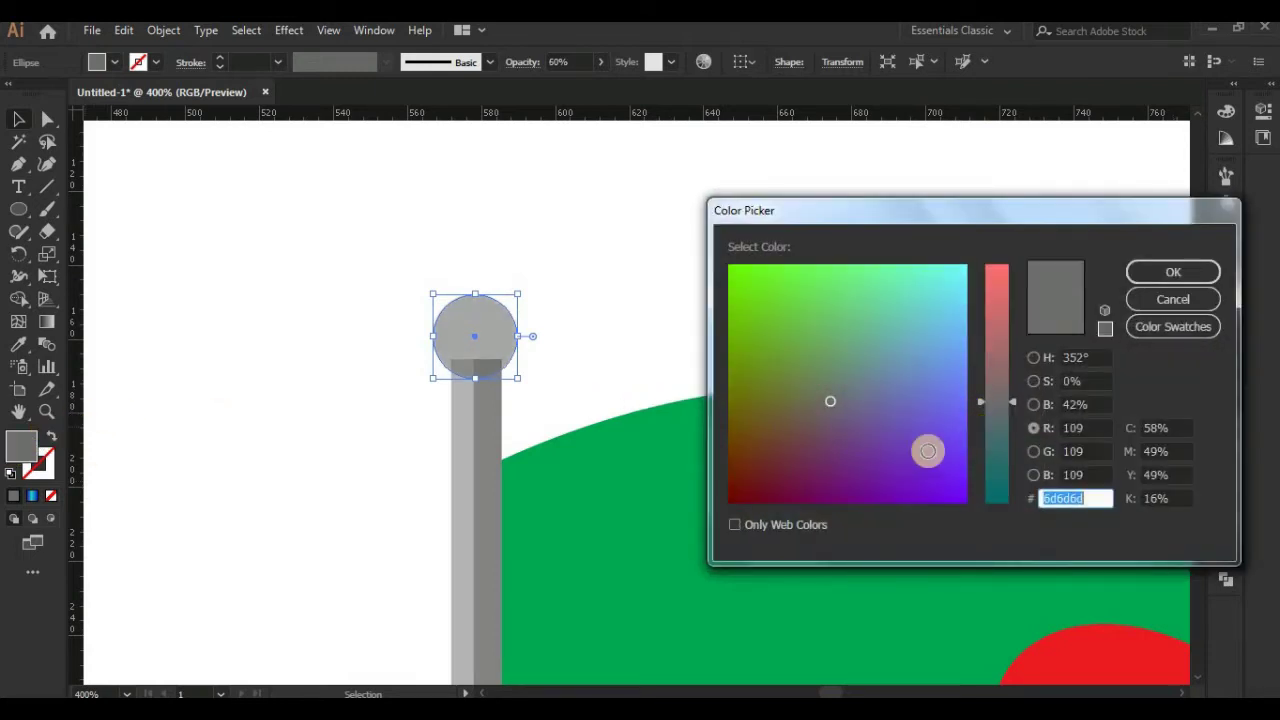
pyautogui.click(1034, 357)
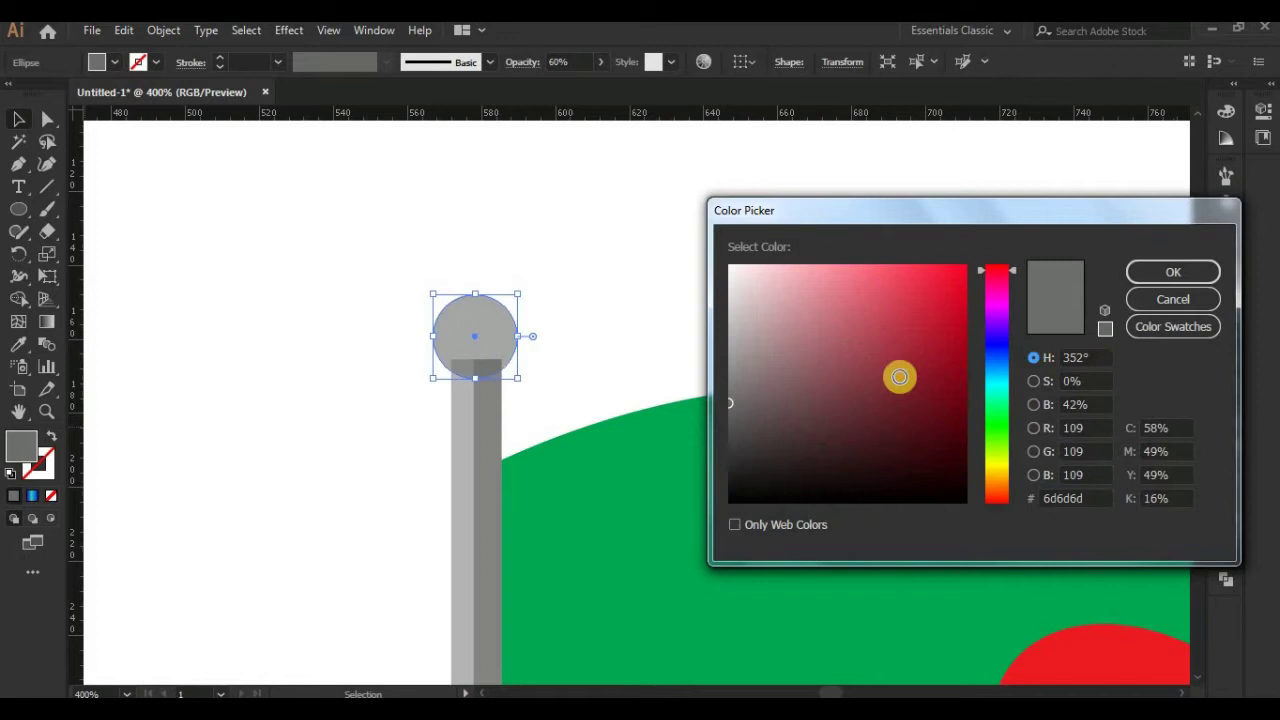
pyautogui.click(729, 455)
pyautogui.click(1173, 273)
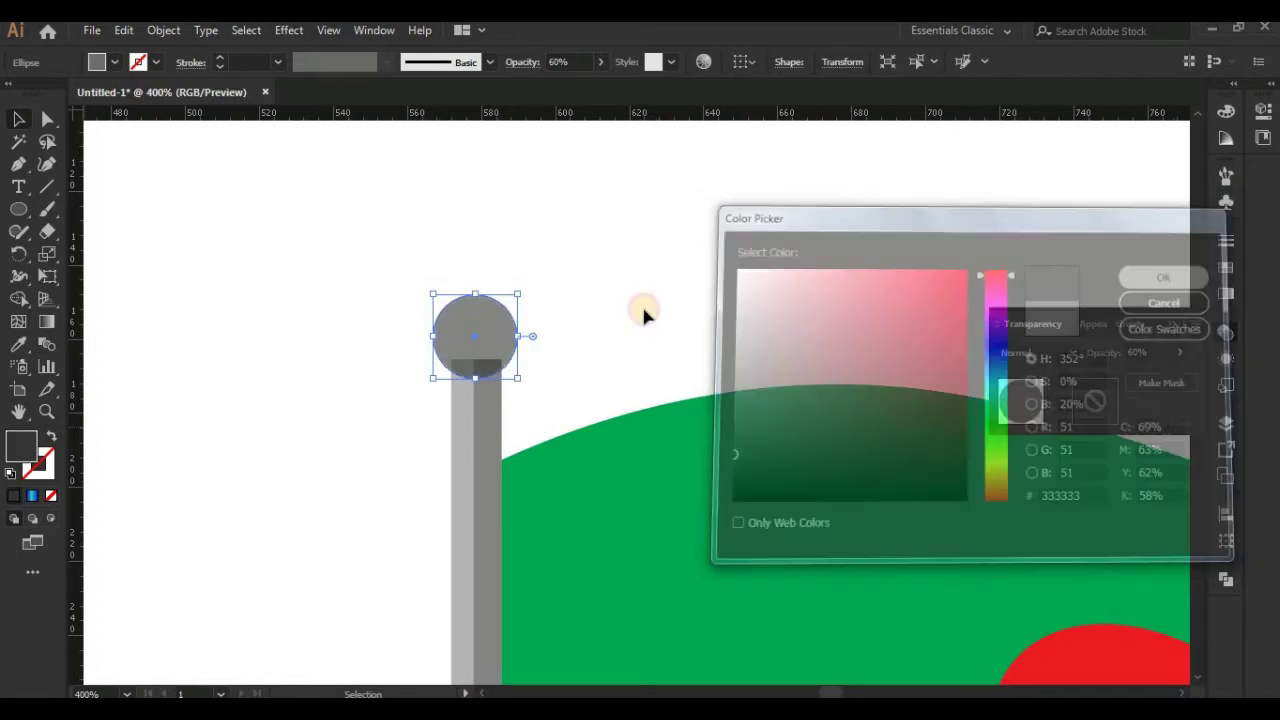
# - Paste a front copy of the circle at 100% opacity, filled with the pole's light grey
pyautogui.click(123, 30)
pyautogui.click(158, 162)
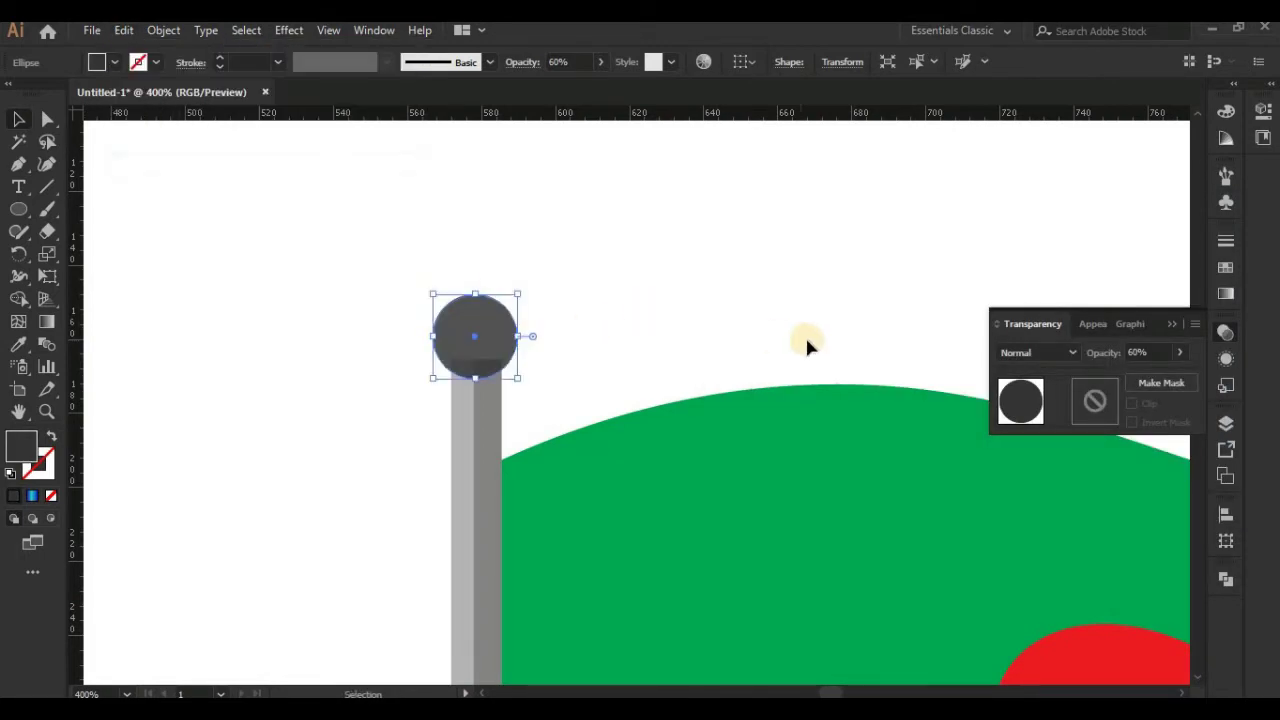
pyautogui.click(1180, 352)
pyautogui.moveTo(1148, 375); pyautogui.dragTo(1234, 366)
pyautogui.click(17, 344)
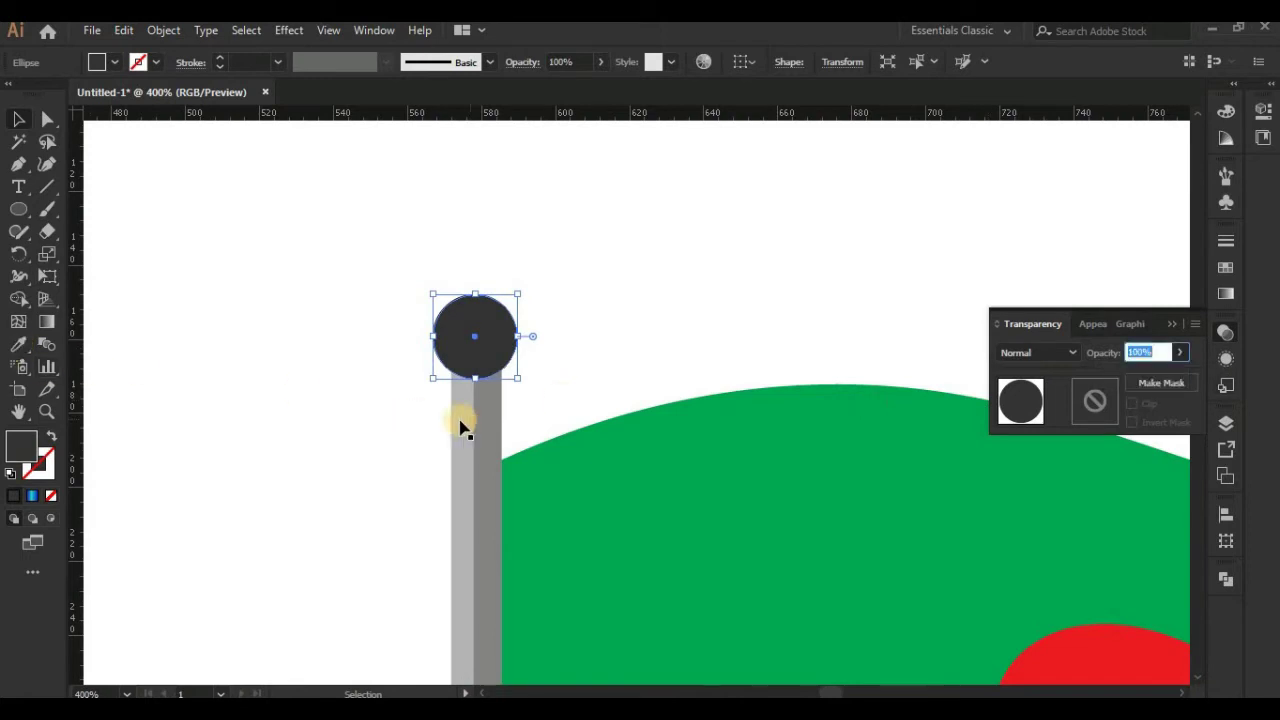
pyautogui.click(463, 440)
pyautogui.click(18, 118)
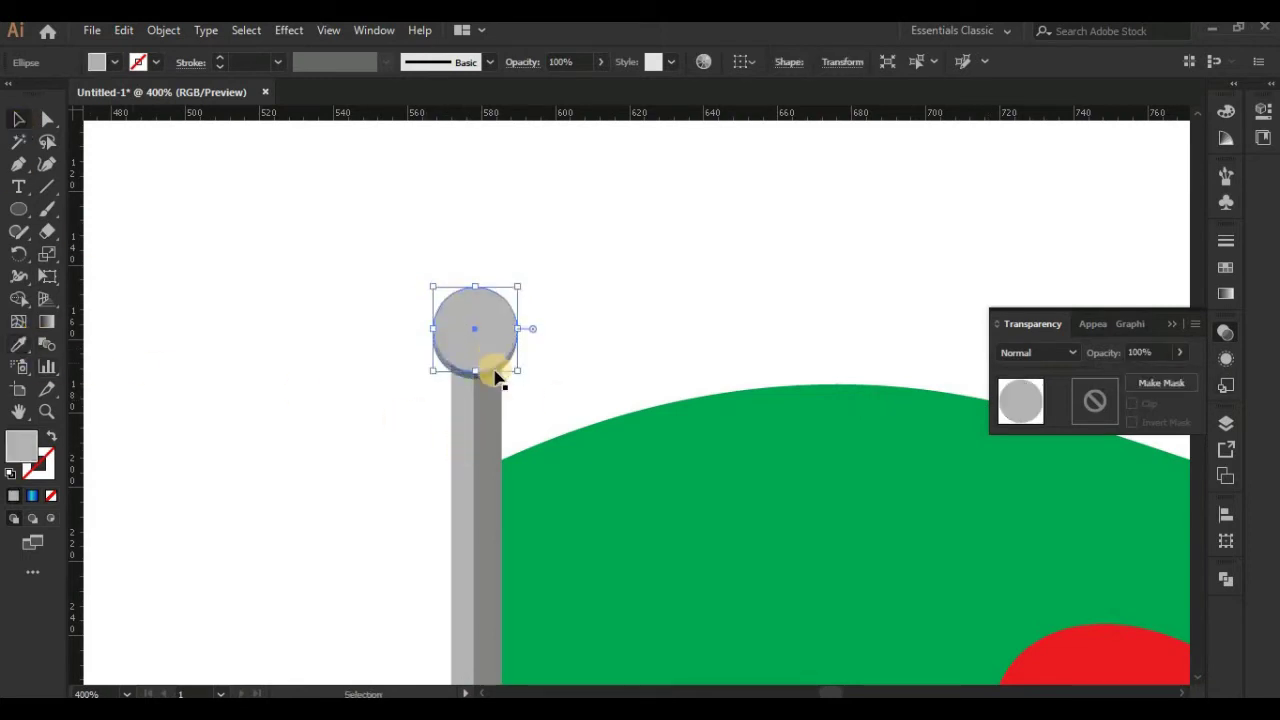
# - Shrink the dark translucent circle underneath and nudge it lower
pyautogui.click(505, 372)
pyautogui.moveTo(517, 389); pyautogui.dragTo(533, 387)
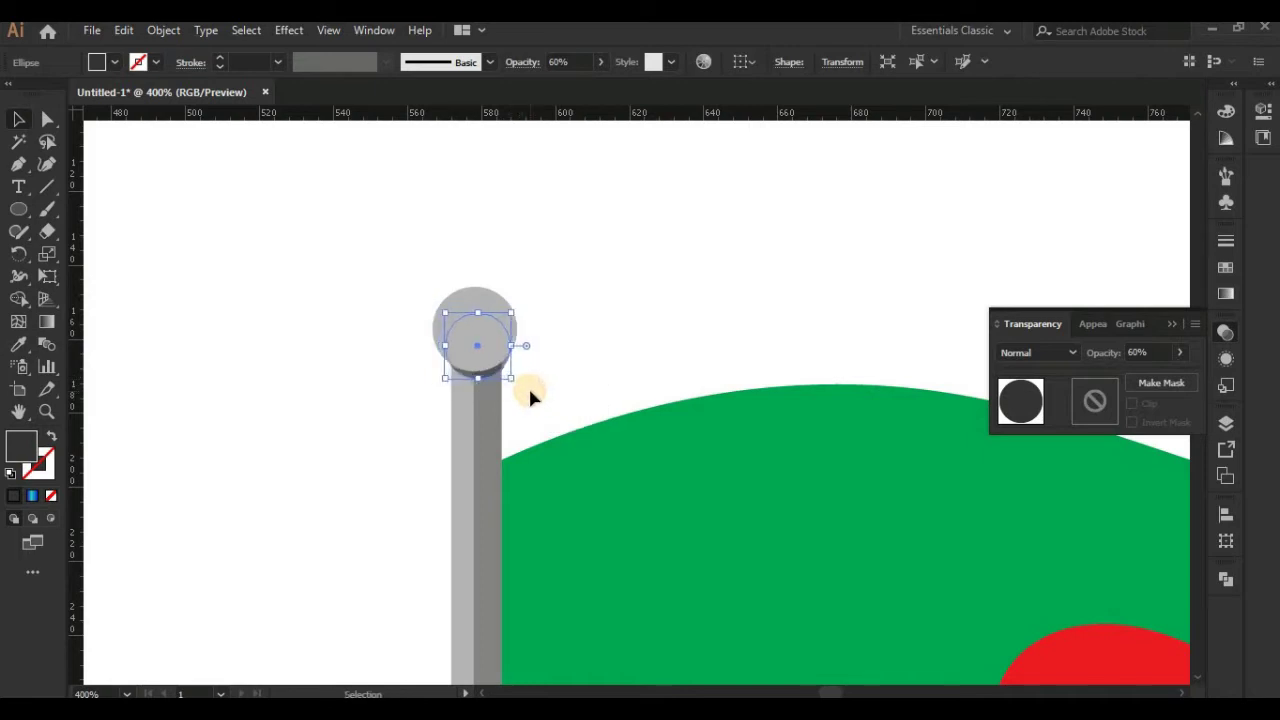
pyautogui.click(526, 380)
pyautogui.click(488, 378)
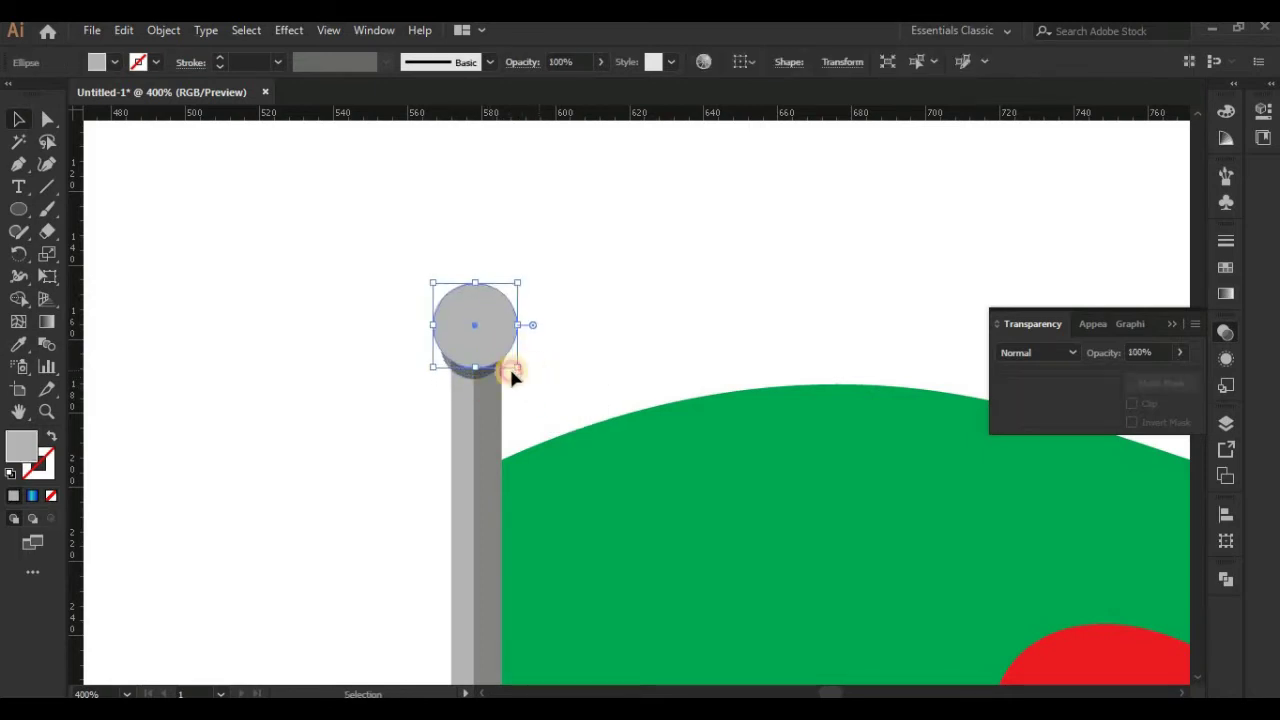
pyautogui.click(490, 378)
pyautogui.moveTo(511, 382); pyautogui.dragTo(506, 379)
pyautogui.press('Down')
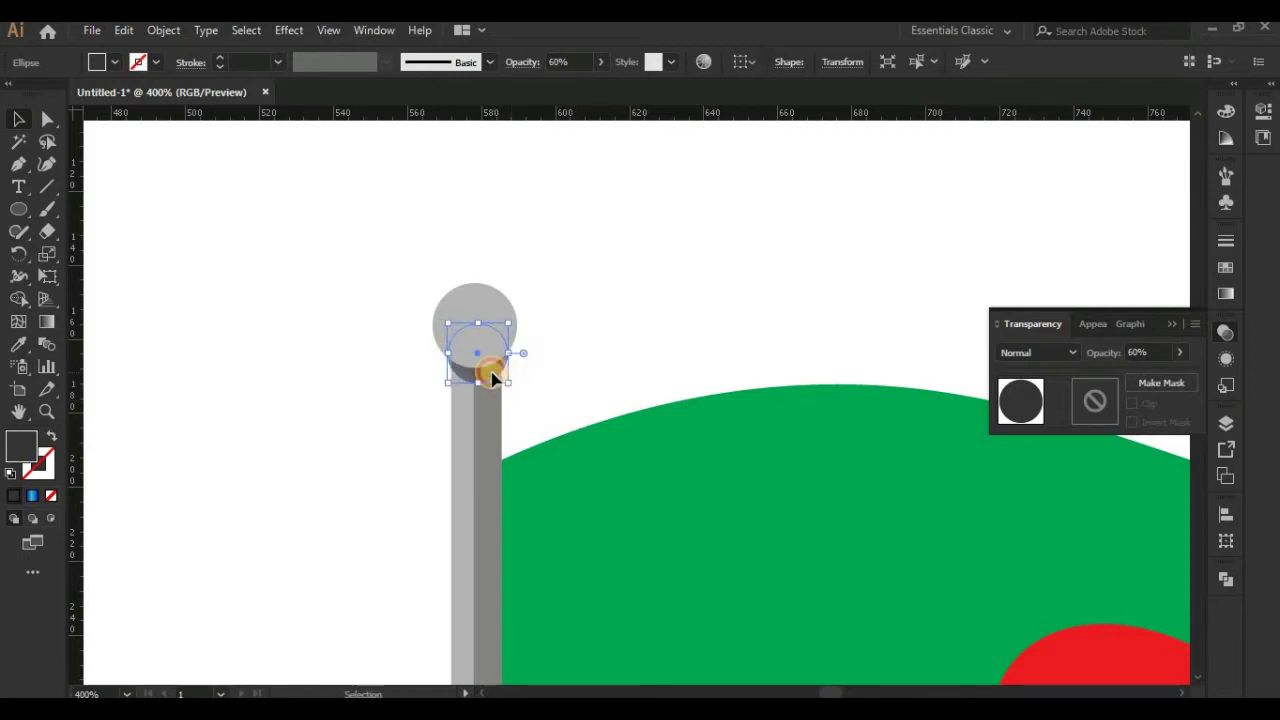
pyautogui.click(571, 386)
# - Narrow the dark shadow ellipse and lower the light grey knob slightly
pyautogui.scroll(3, 574, 386)
pyautogui.click(376, 450)
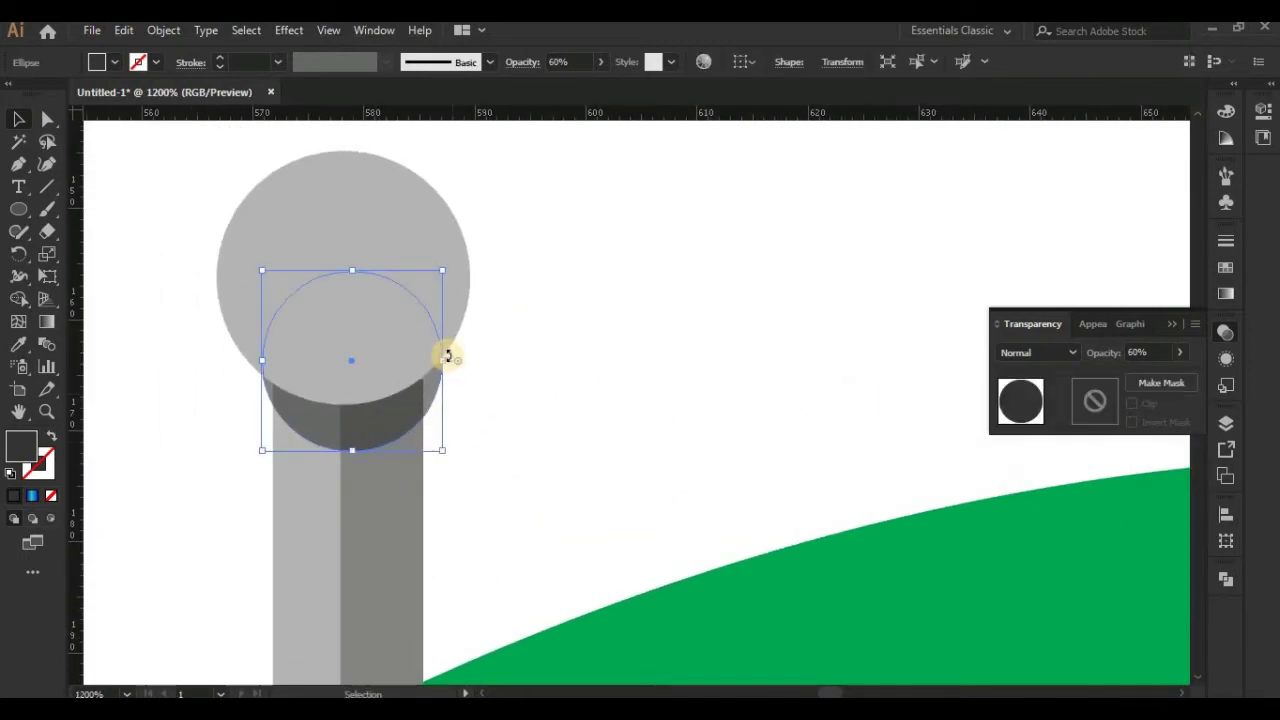
pyautogui.moveTo(445, 363); pyautogui.dragTo(380, 423)
pyautogui.click(486, 429)
pyautogui.click(432, 345)
pyautogui.moveTo(432, 342); pyautogui.dragTo(432, 348)
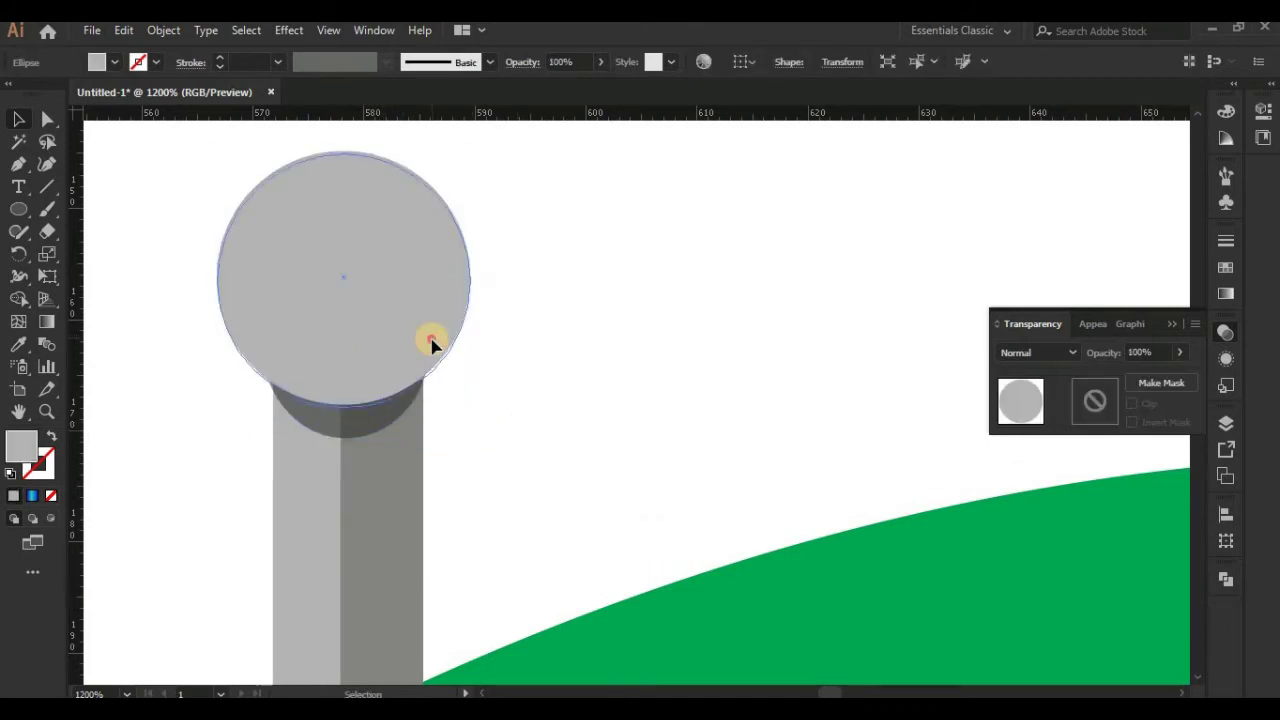
pyautogui.click(521, 404)
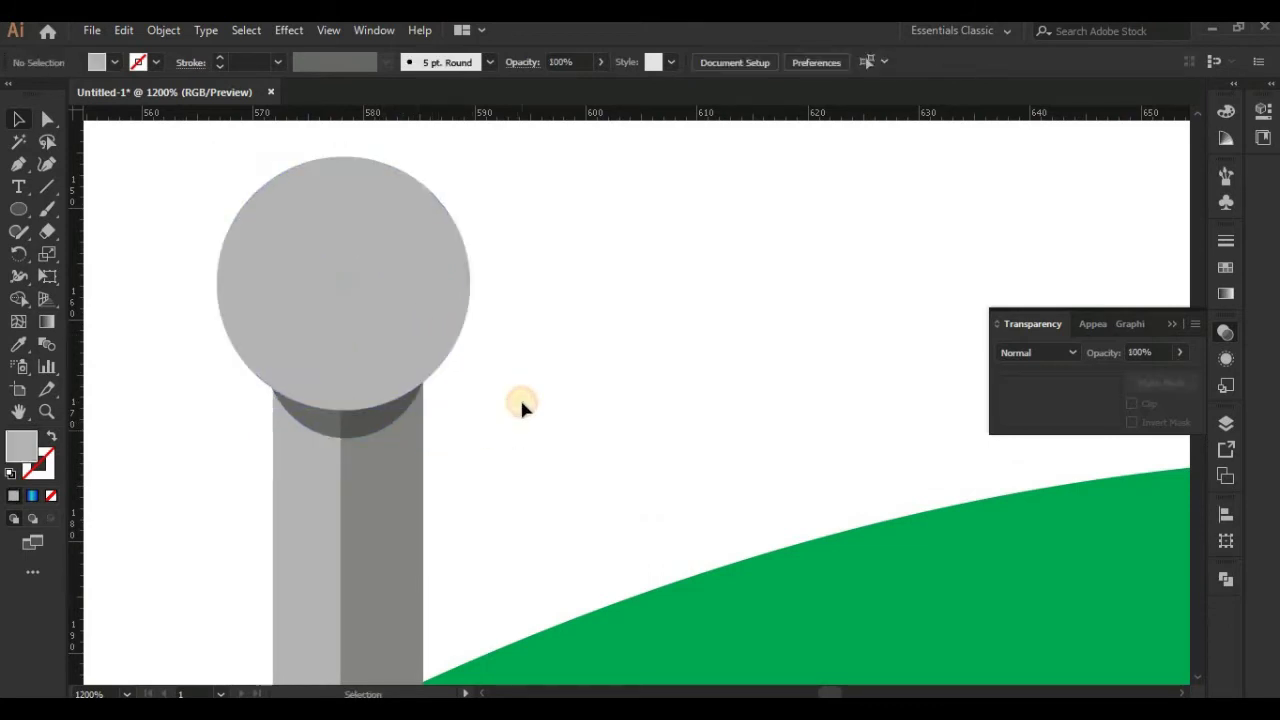
# - Copy the grey ball atop the pole and paste the copy in front of it
pyautogui.click(340, 360)
pyautogui.press('a')
pyautogui.click(124, 30)
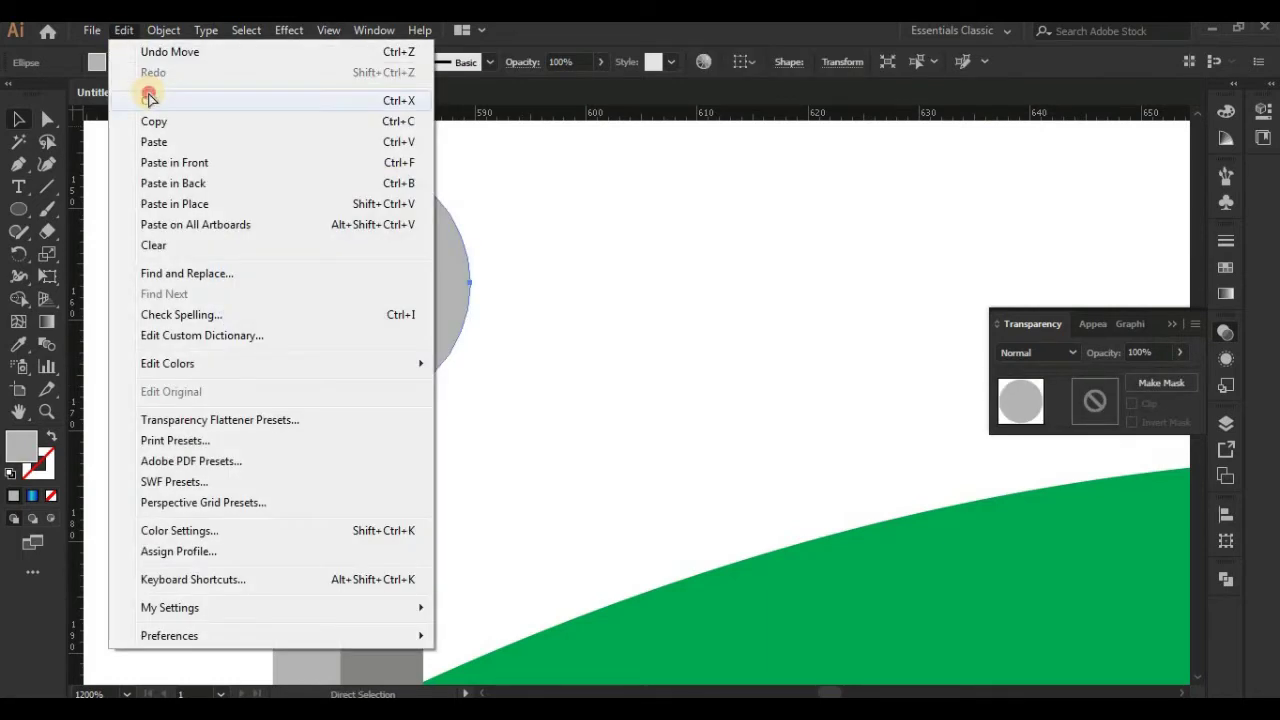
pyautogui.click(137, 100)
pyautogui.hotkey('ctrl', 'z')
pyautogui.click(124, 32)
pyautogui.click(152, 121)
pyautogui.click(124, 30)
pyautogui.click(158, 160)
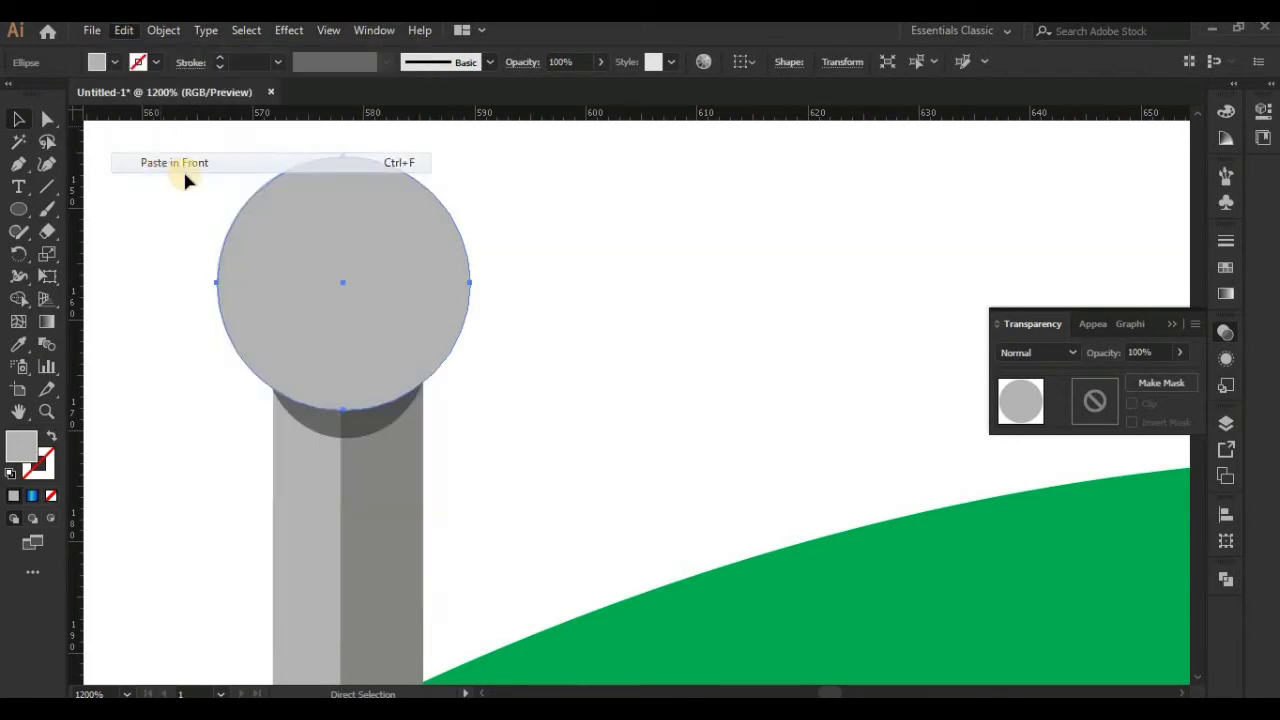
pyautogui.press('v')
# - Shrink the copy, fill it light grey #efefef, and move it to the ball's upper right
pyautogui.moveTo(472, 157); pyautogui.dragTo(362, 268)
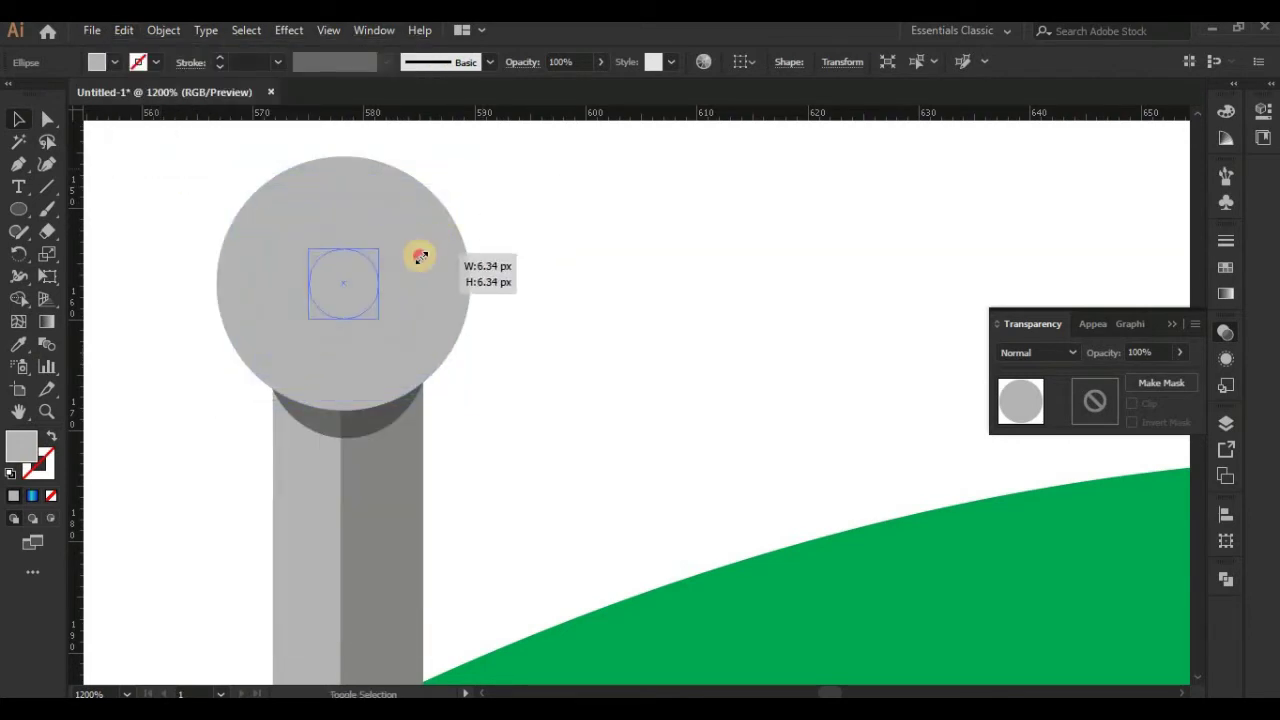
pyautogui.doubleClick(17, 445)
pyautogui.moveTo(729, 417); pyautogui.dragTo(729, 279)
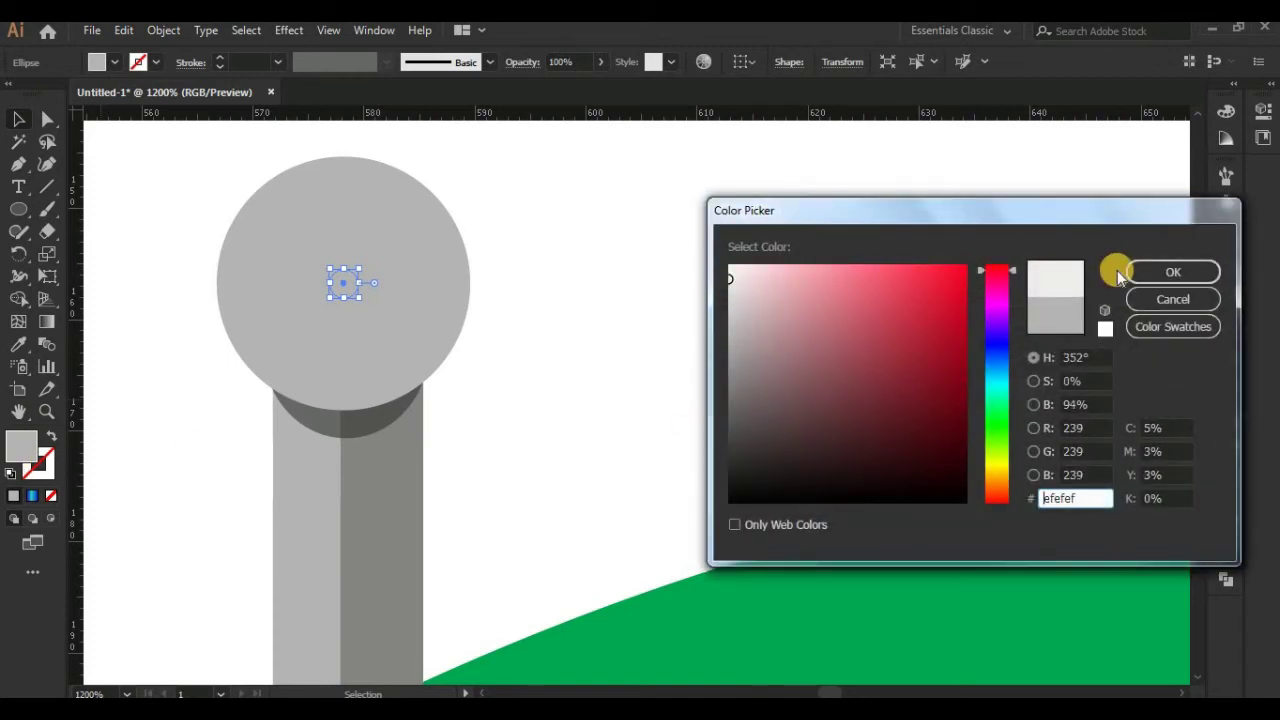
pyautogui.click(1172, 272)
pyautogui.moveTo(374, 246)
pyautogui.mouseDown()
pyautogui.moveTo(403, 252)
pyautogui.moveTo(393, 240)
pyautogui.mouseUp()
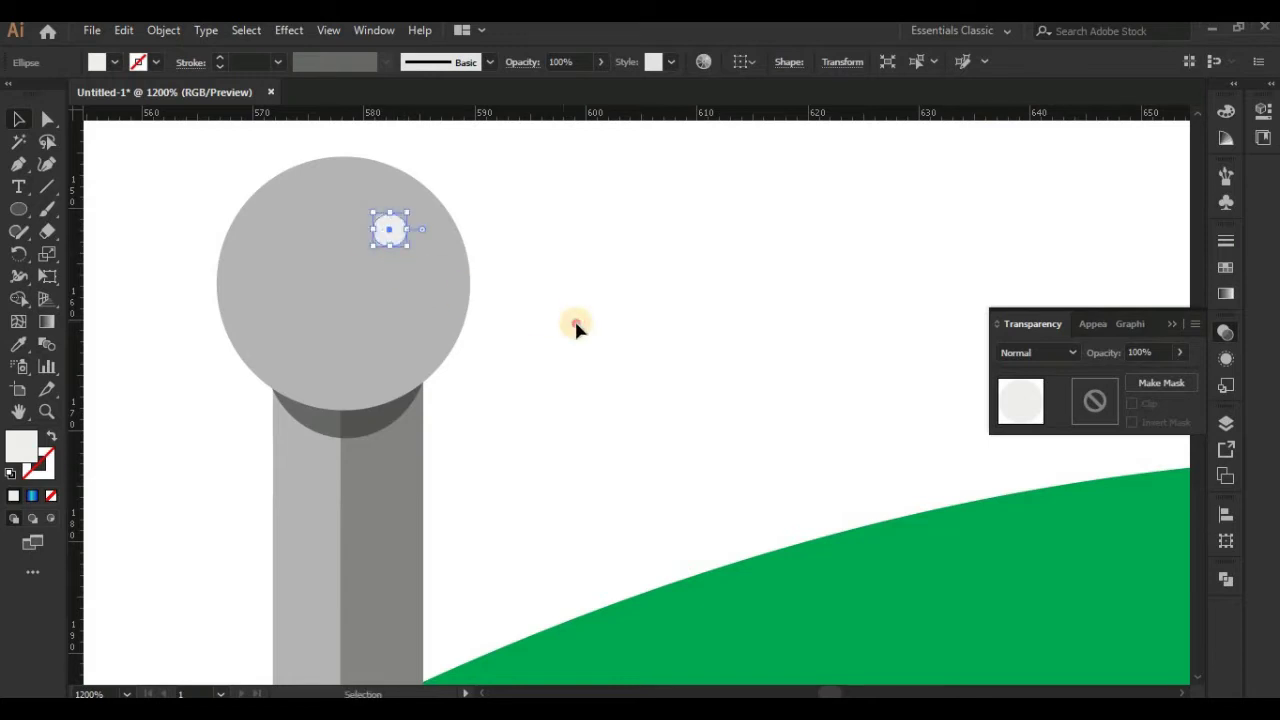
pyautogui.click(576, 328)
pyautogui.hotkey('ctrl', '-')
pyautogui.hotkey('ctrl', '-')
pyautogui.hotkey('ctrl', '-')
pyautogui.hotkey('ctrl', '-')
pyautogui.hotkey('ctrl', '-')
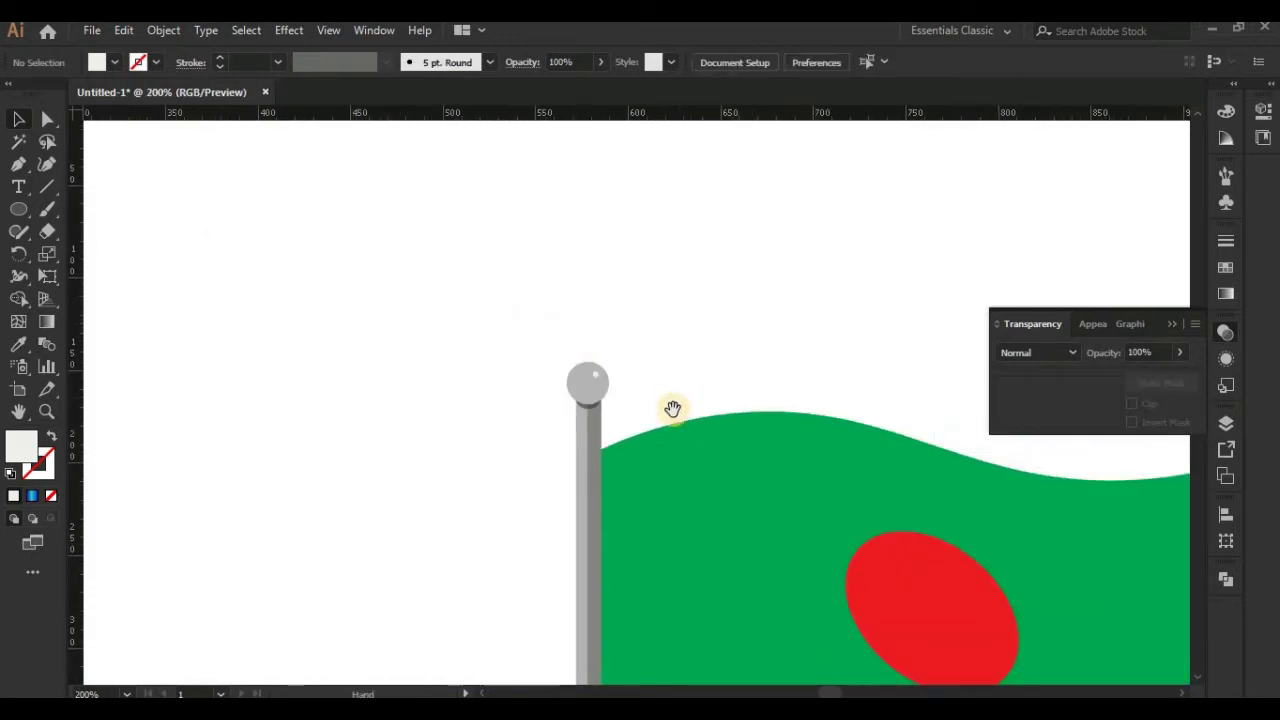
# - Group the green flag with its red disc and shift the group left against the pole
pyautogui.moveTo(672, 408); pyautogui.dragTo(426, 203)
pyautogui.click(438, 403)
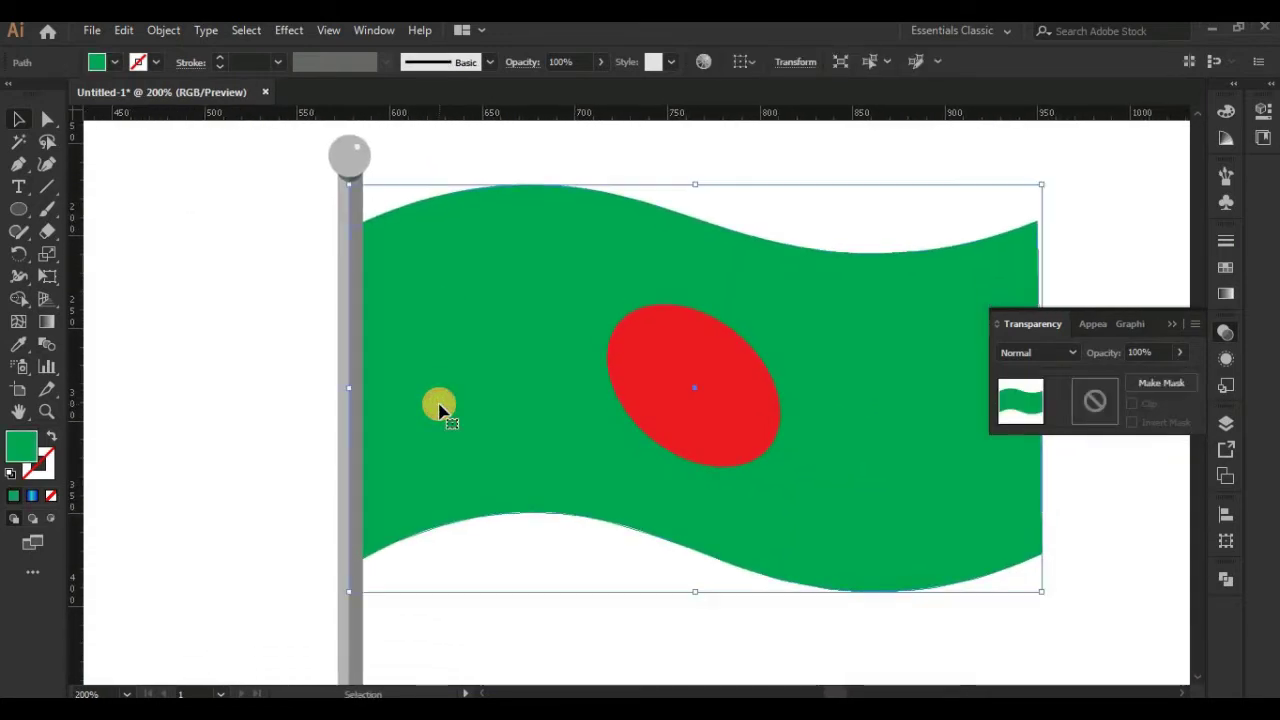
pyautogui.keyDown('shift'); pyautogui.click(694, 412); pyautogui.keyUp('shift')
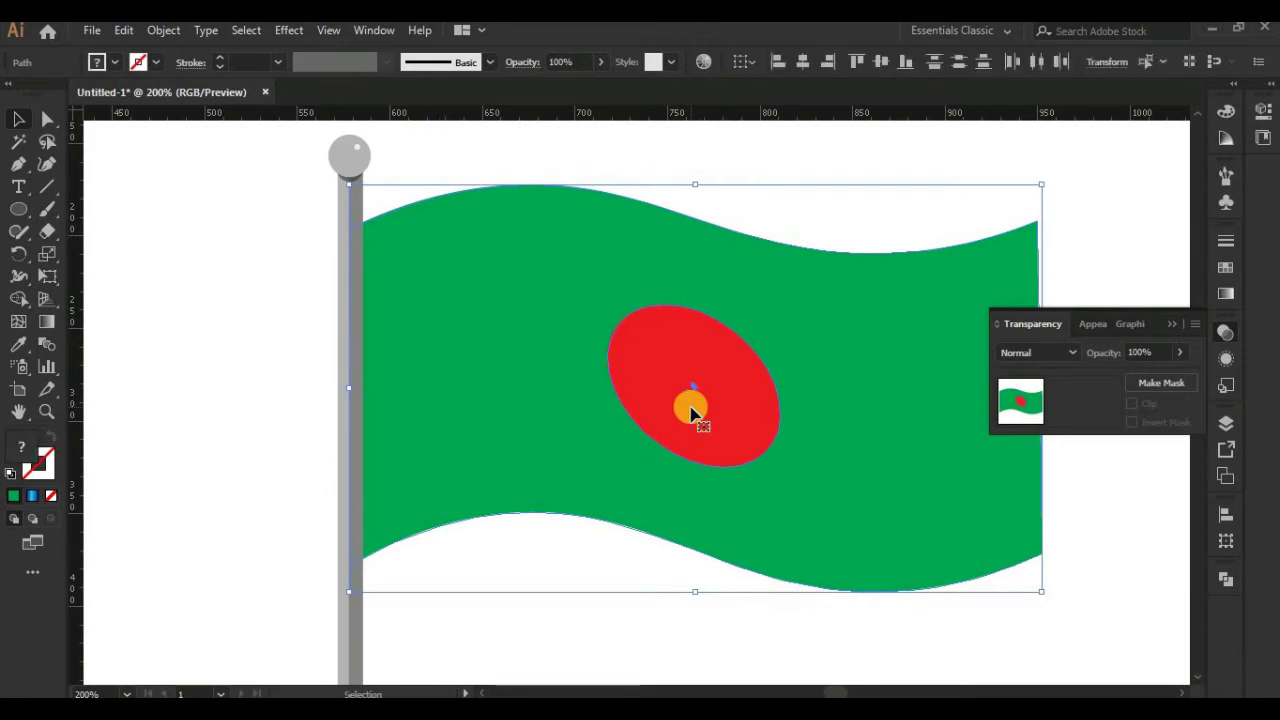
pyautogui.rightClick(694, 412)
pyautogui.click(765, 152)
pyautogui.rightClick(600, 293)
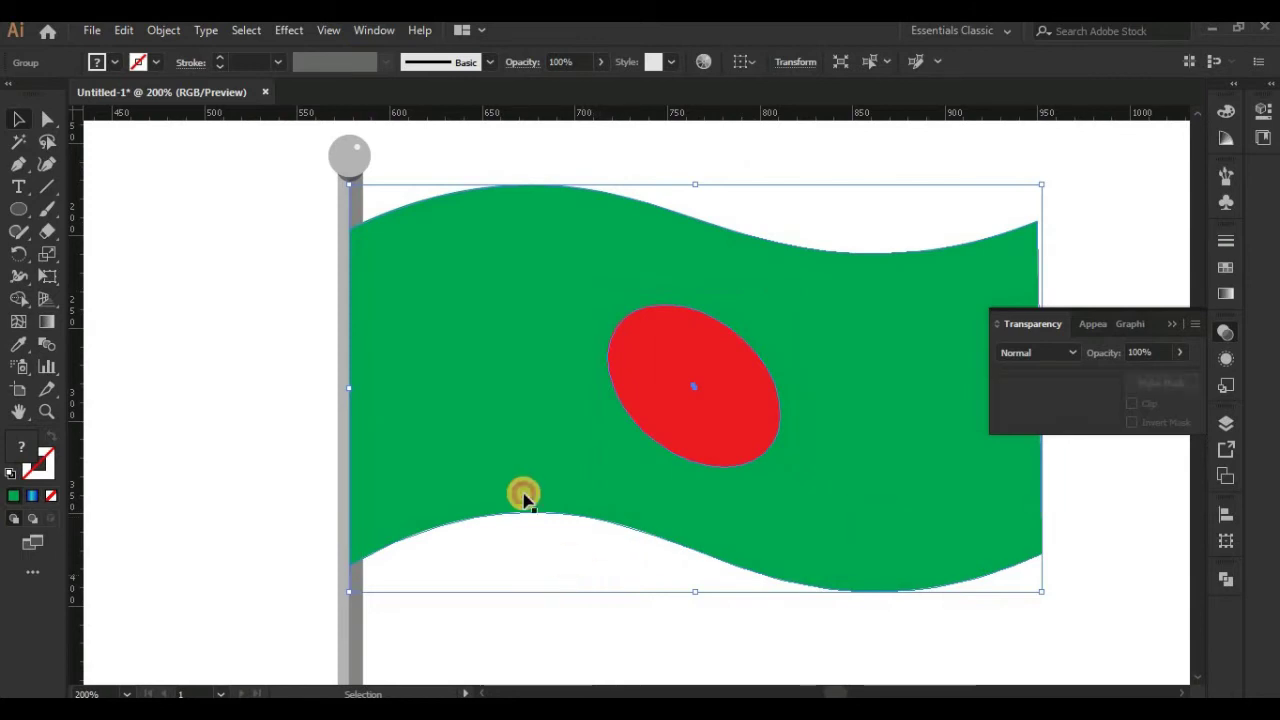
pyautogui.moveTo(646, 474); pyautogui.dragTo(625, 500)
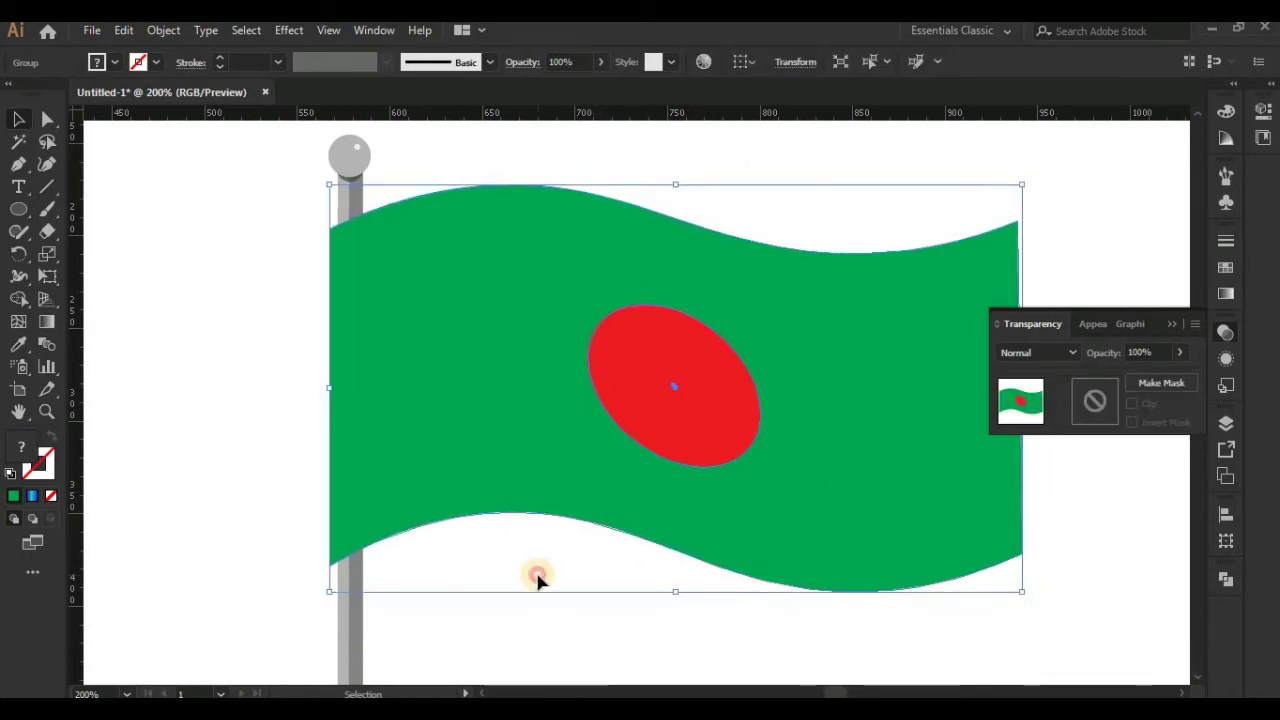
pyautogui.click(534, 577)
pyautogui.scroll(2, 557, 557)
# - Draw a curved fold shape at the flag's lower-left corner with the Pen tool
pyautogui.click(378, 413)
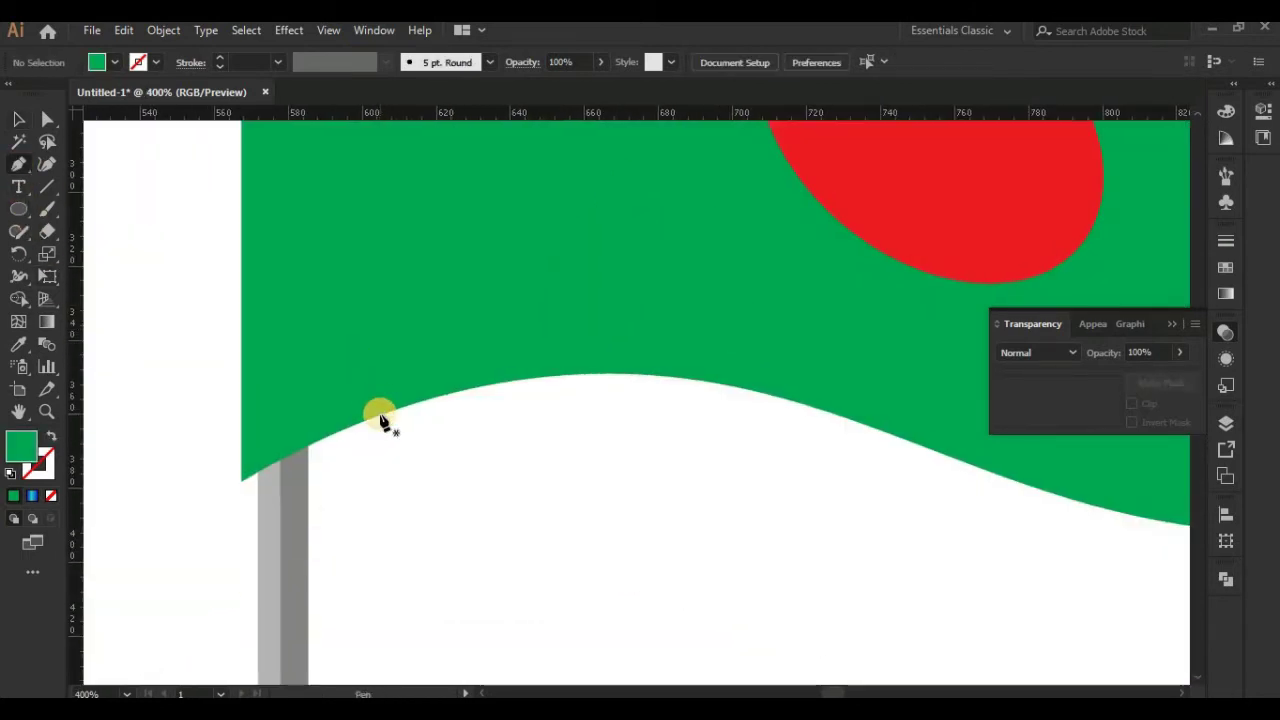
pyautogui.click(244, 513)
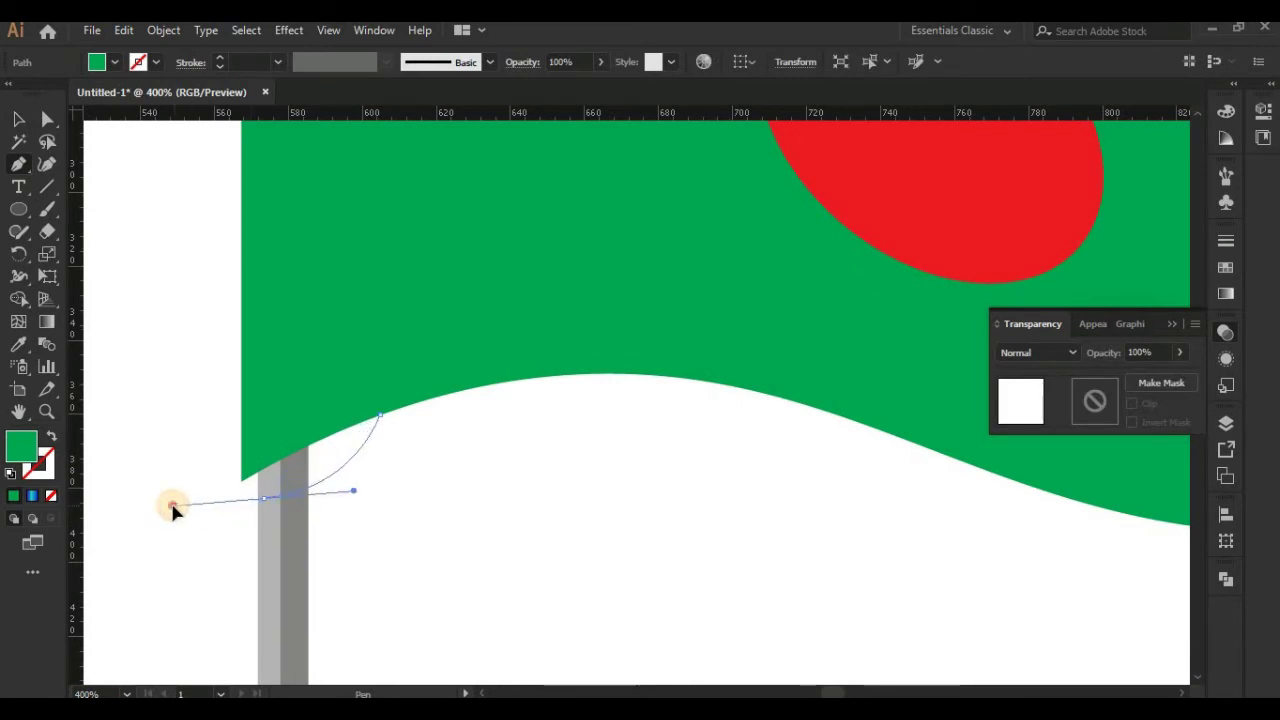
pyautogui.moveTo(172, 510); pyautogui.dragTo(177, 503)
pyautogui.moveTo(286, 488); pyautogui.dragTo(205, 502)
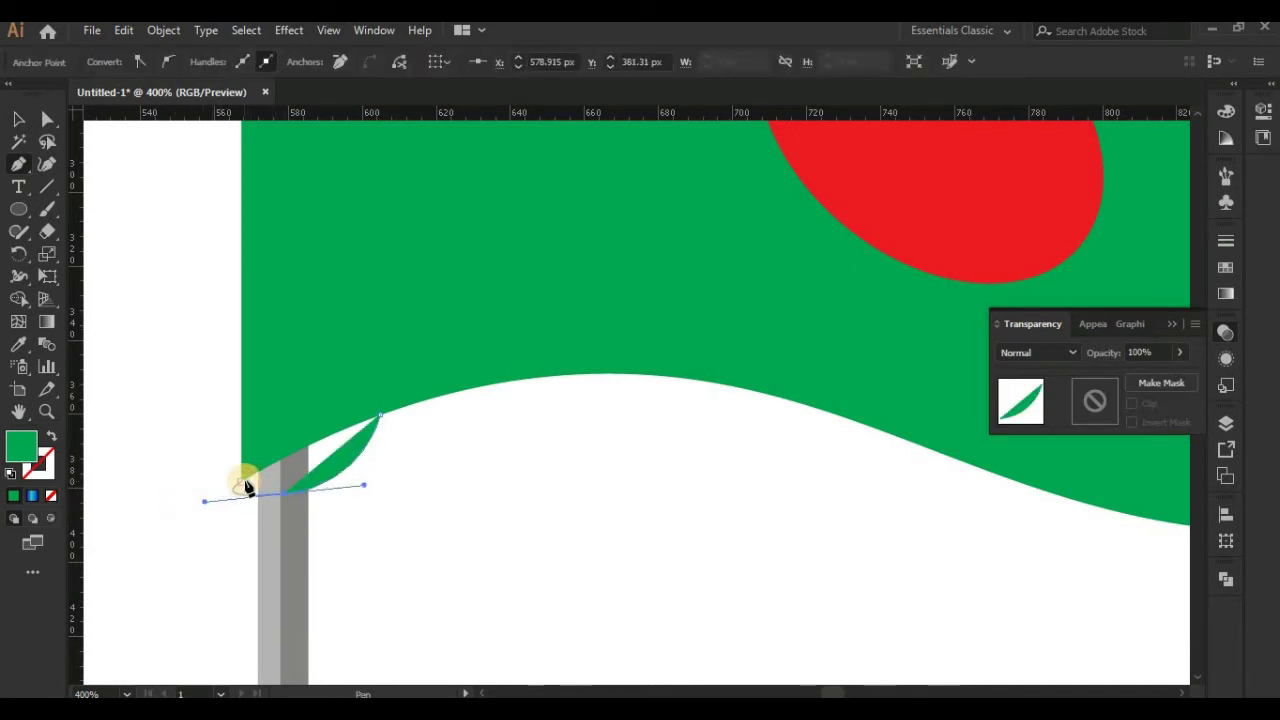
pyautogui.moveTo(257, 468); pyautogui.dragTo(348, 402)
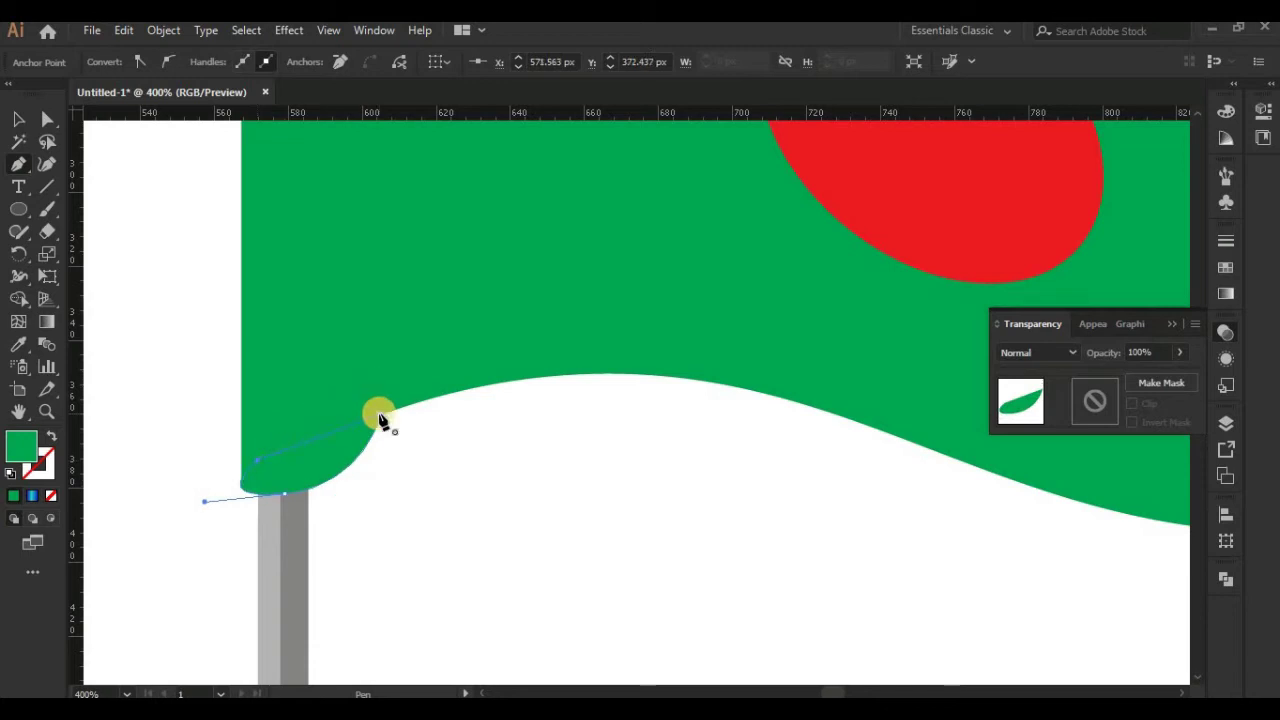
pyautogui.click(18, 343)
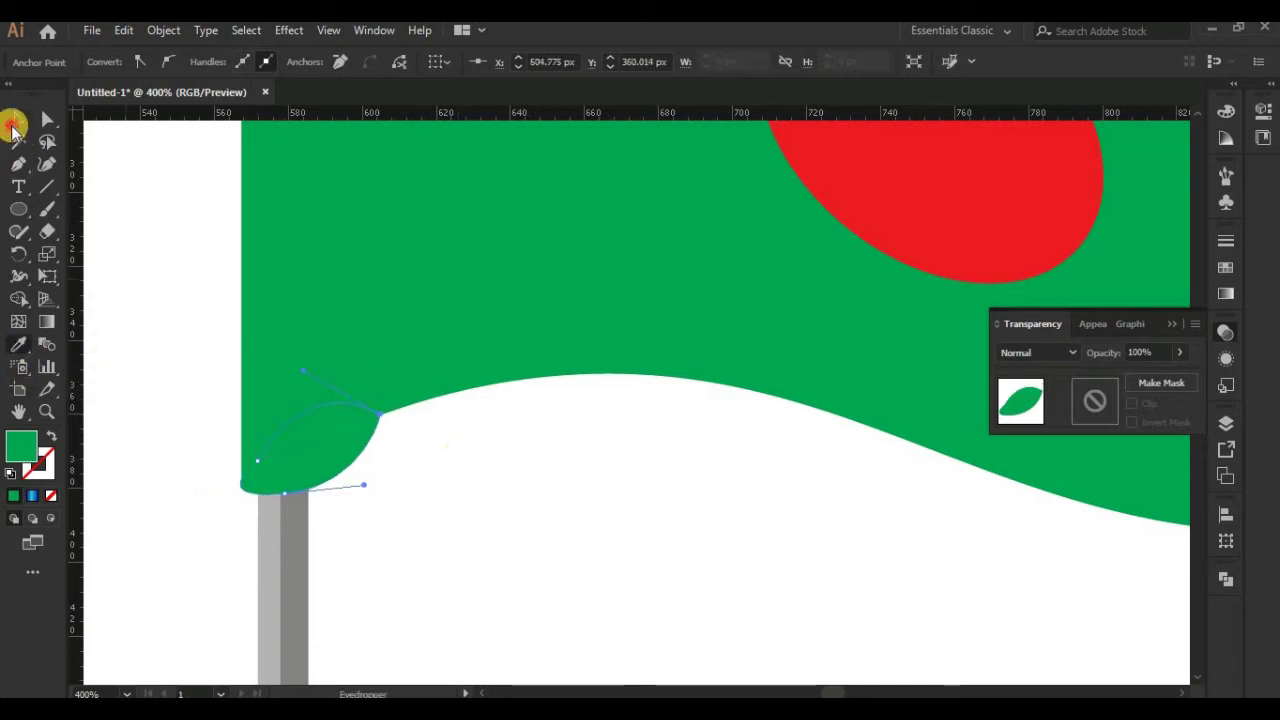
# - Send the fold shape behind the pole and fill it dark green
pyautogui.click(12, 128)
pyautogui.rightClick(290, 430)
pyautogui.click(585, 392)
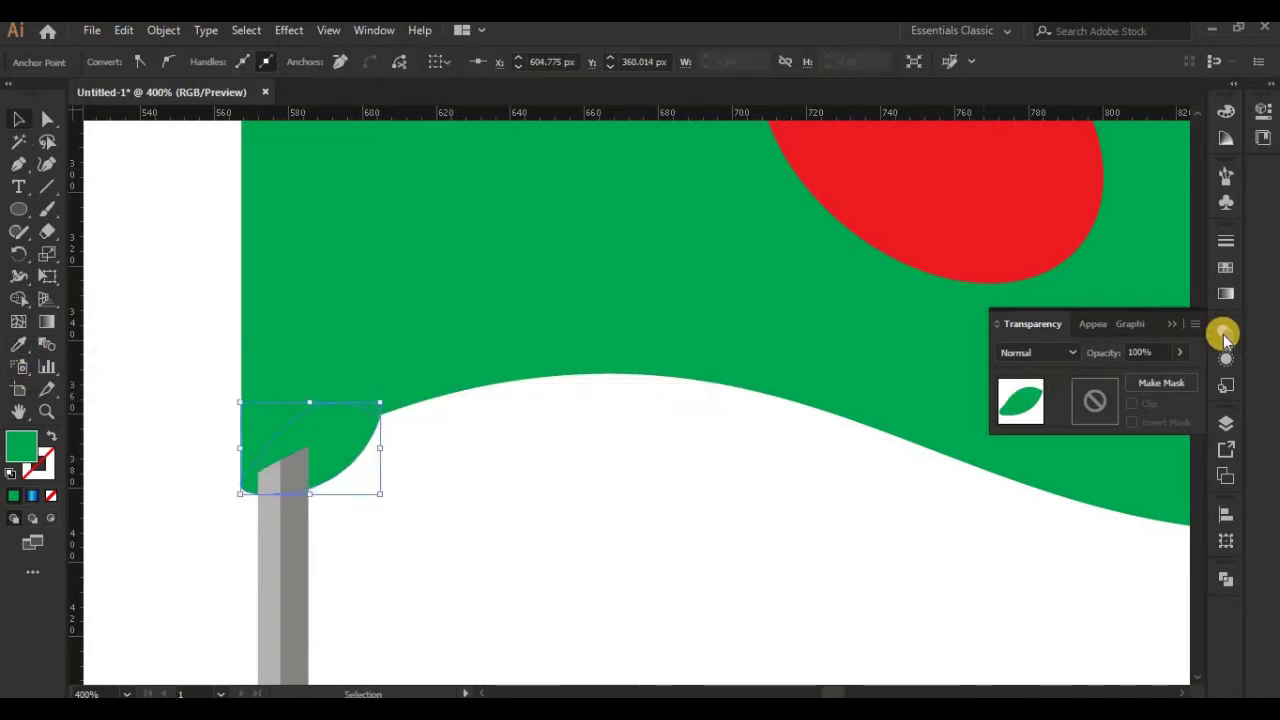
pyautogui.click(1226, 267)
pyautogui.click(1080, 306)
# - Stretch the fold's right edge slightly wider
pyautogui.click(19, 118)
pyautogui.click(663, 524)
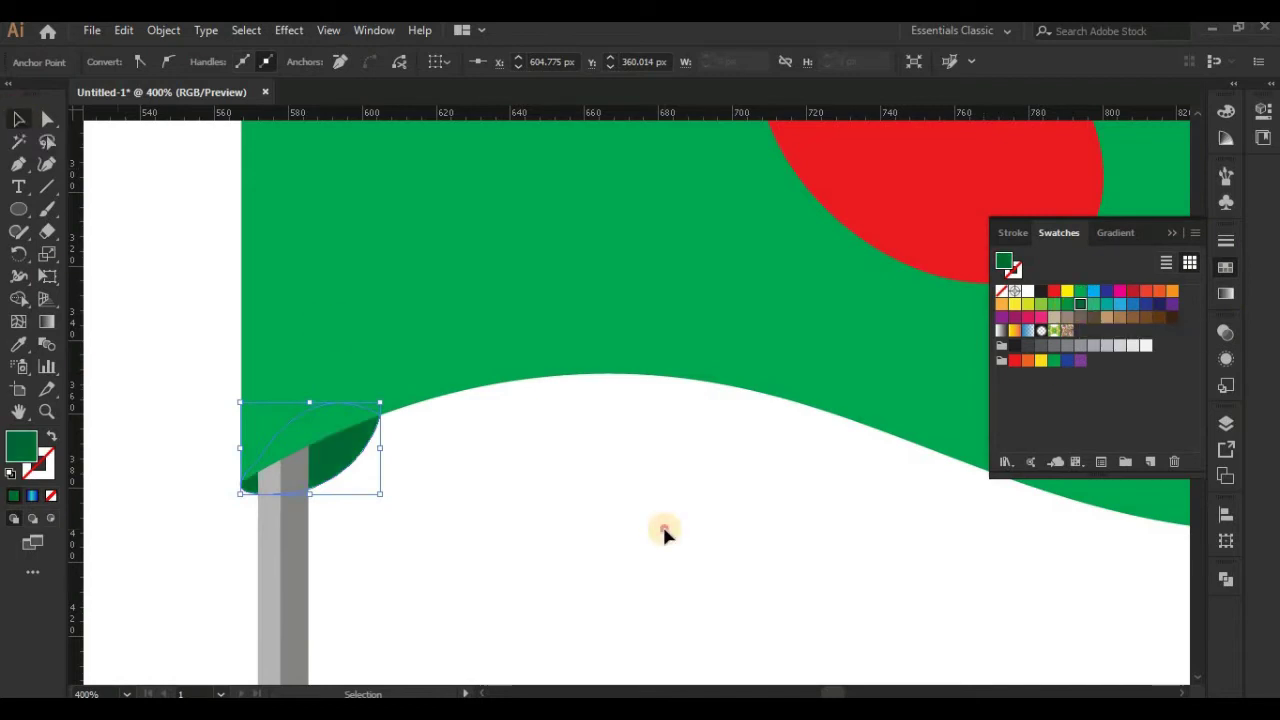
pyautogui.click(338, 462)
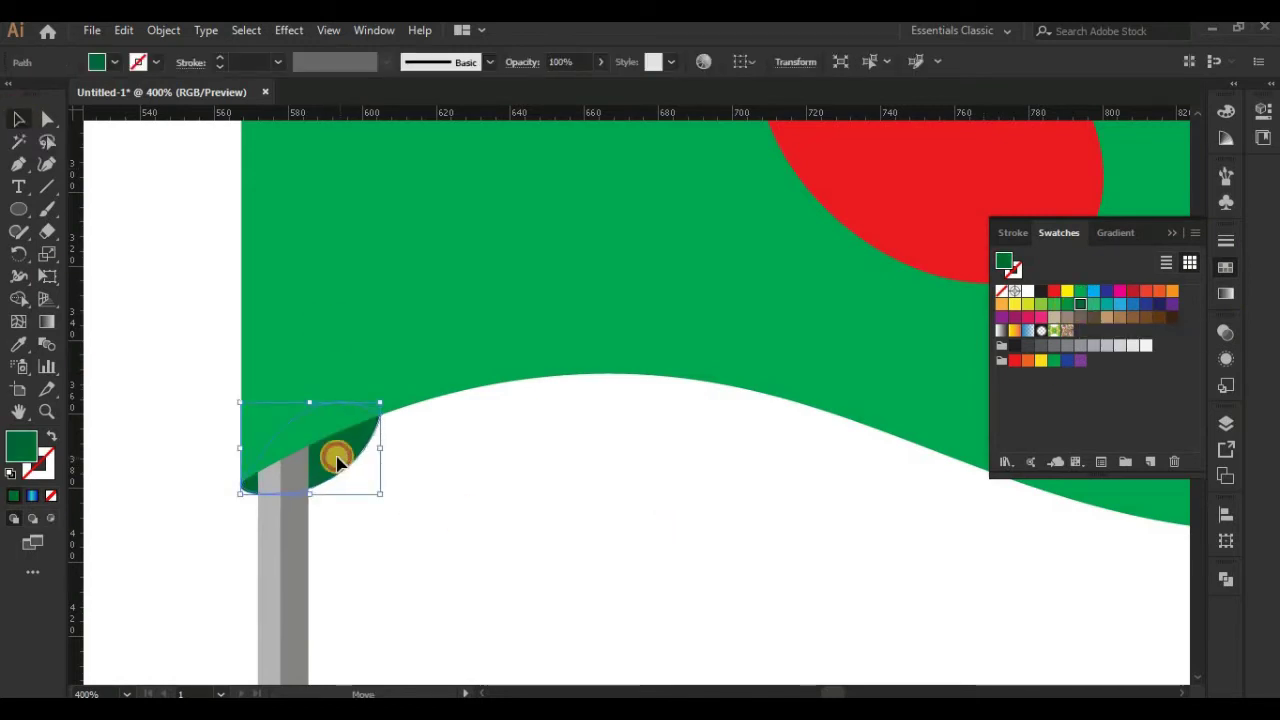
pyautogui.moveTo(380, 445); pyautogui.dragTo(393, 445)
pyautogui.click(469, 464)
pyautogui.hotkey('ctrl', '-')
pyautogui.hotkey('ctrl', '-')
pyautogui.hotkey('ctrl', '-')
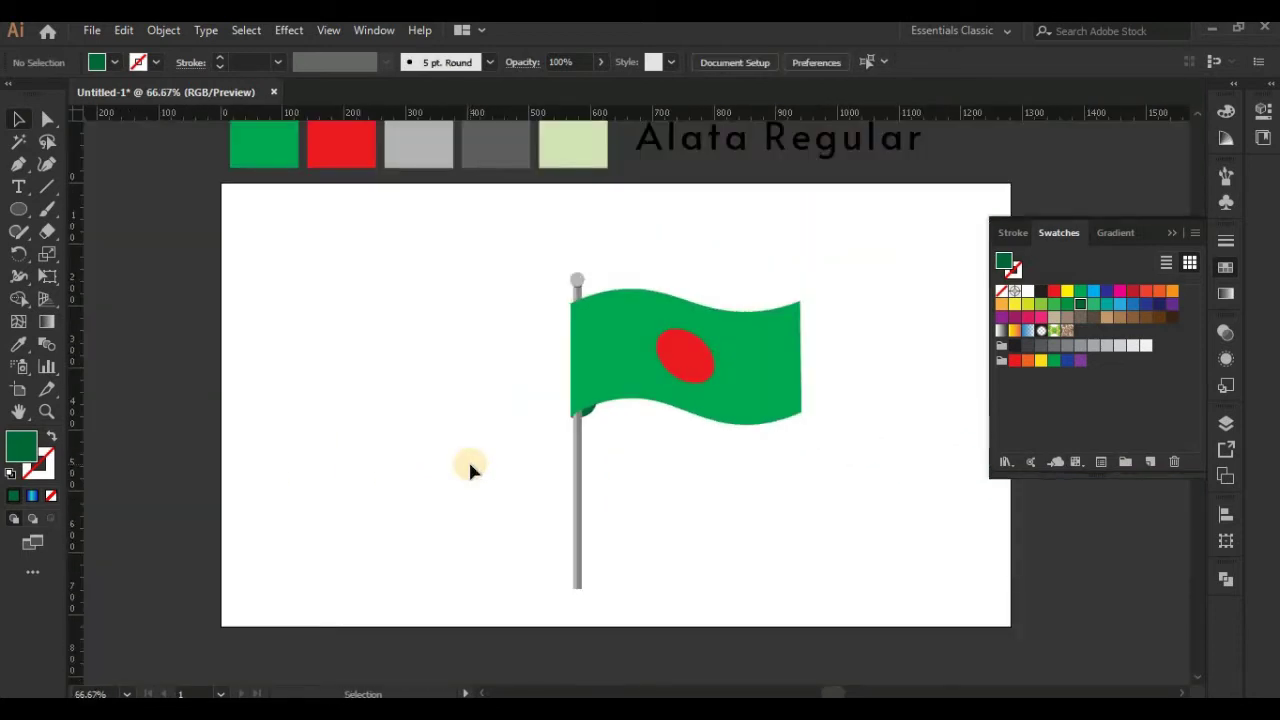
# - Group all the flag and pole parts together
pyautogui.rightClick(498, 340)
pyautogui.click(600, 454)
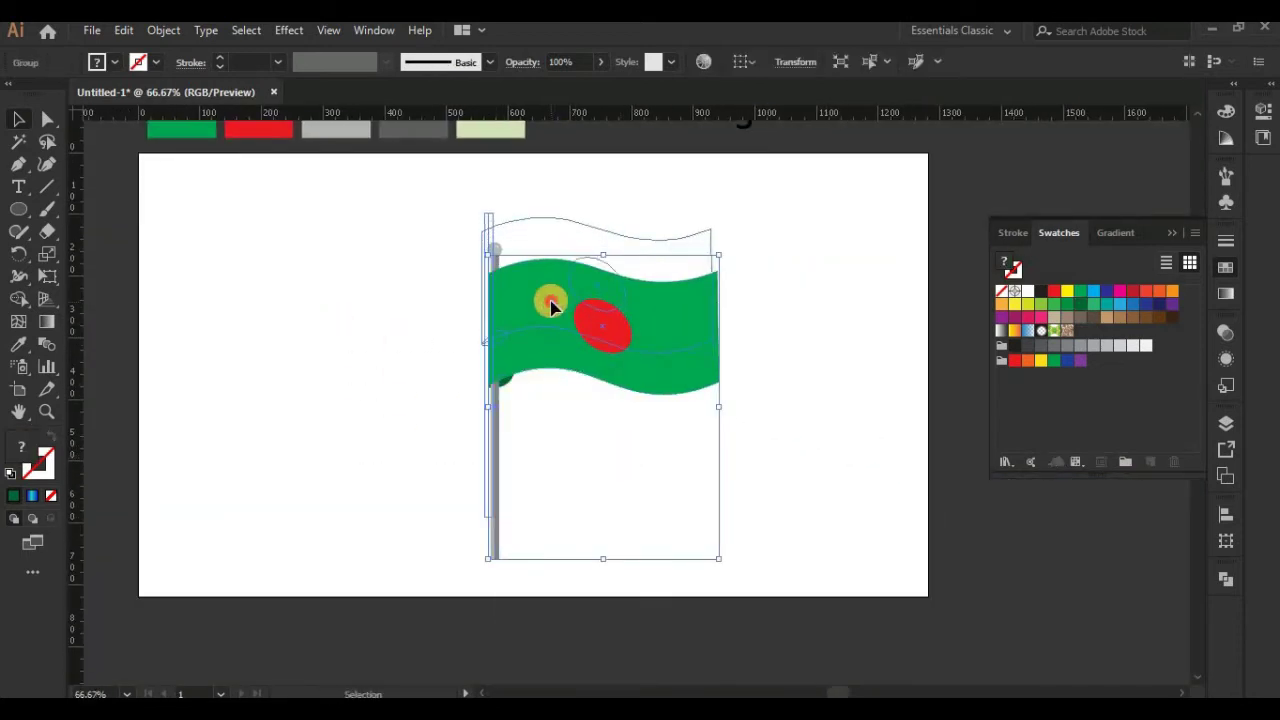
pyautogui.rightClick(620, 350)
pyautogui.click(478, 365)
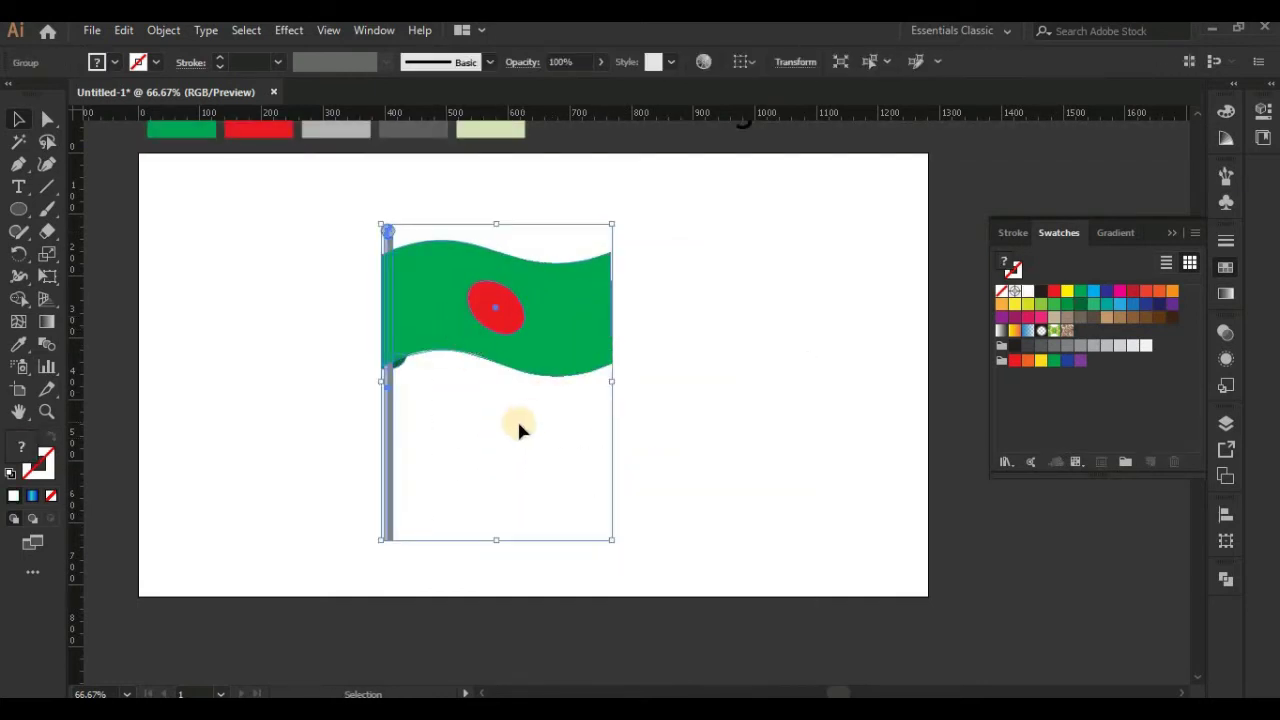
# - Enter the flag group and inspect the pole from top to bottom
pyautogui.doubleClick(386, 460)
pyautogui.hotkey('ctrl', '+')
pyautogui.hotkey('ctrl', '+')
pyautogui.scroll(-3, 640, 354)
pyautogui.scroll(-3, 640, 574)
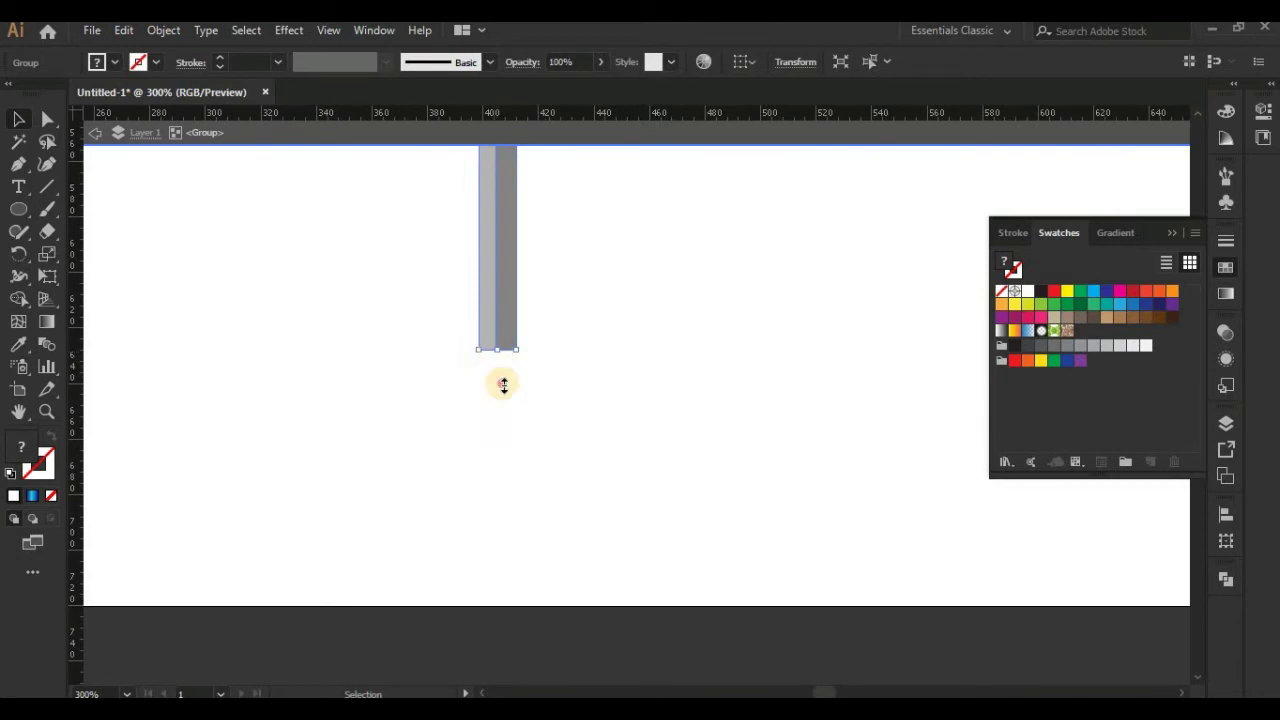
pyautogui.hotkey('ctrl', '-')
pyautogui.hotkey('ctrl', '-')
pyautogui.hotkey('ctrl', '-')
pyautogui.hotkey('ctrl', '-')
pyautogui.hotkey('ctrl', '+')
pyautogui.hotkey('ctrl', '+')
pyautogui.hotkey('ctrl', '+')
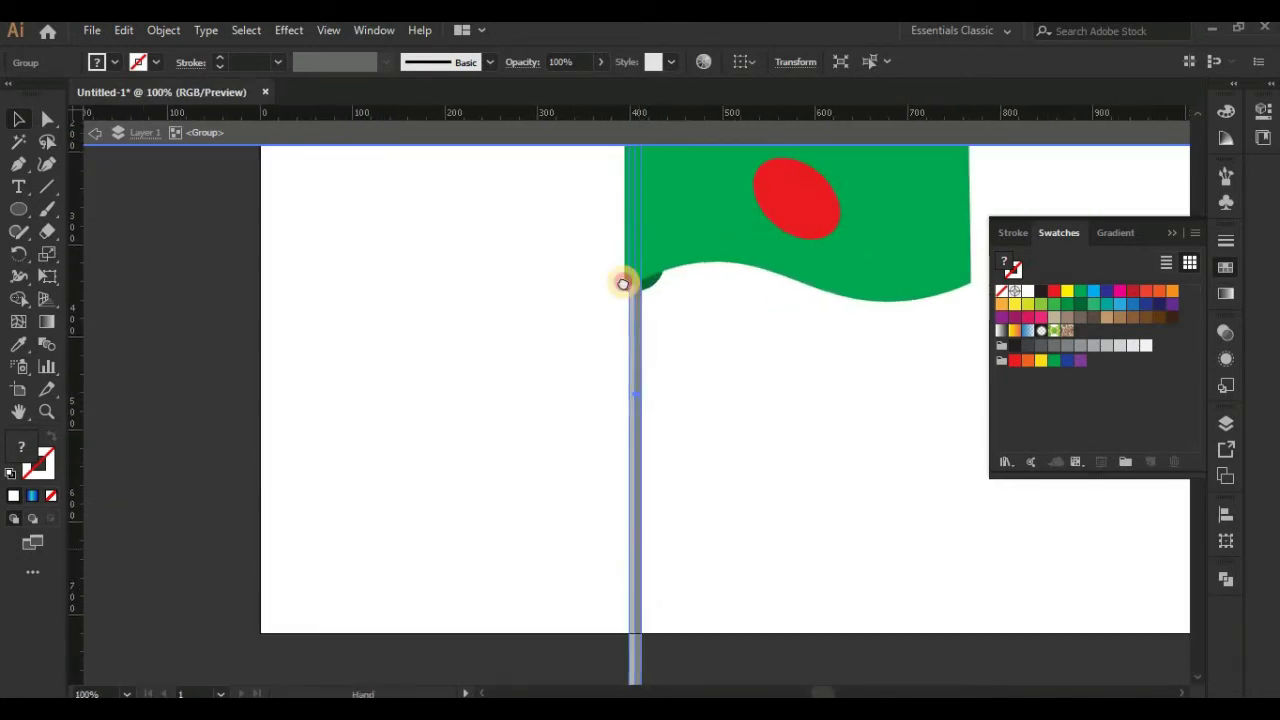
pyautogui.scroll(-5, 591, 483)
pyautogui.scroll(-2, 538, 418)
pyautogui.hotkey('ctrl', '+')
pyautogui.scroll(-2, 575, 380)
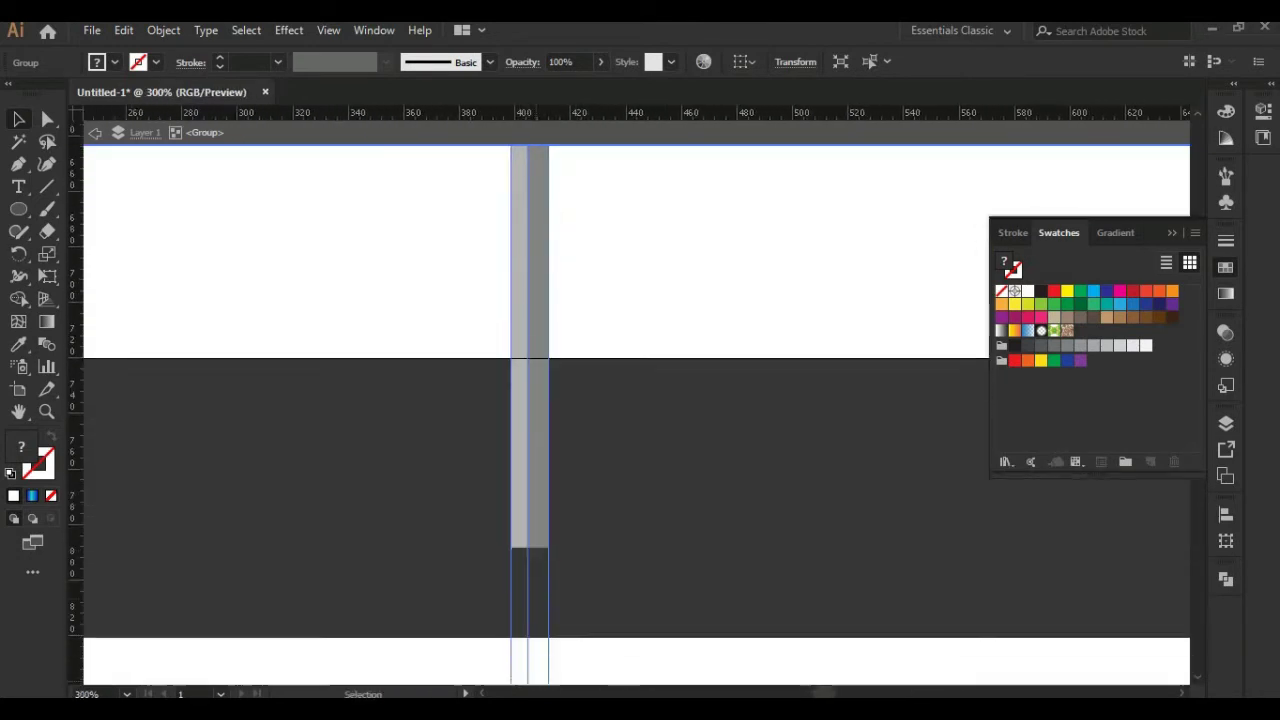
pyautogui.scroll(-3, 585, 430)
pyautogui.click(591, 473)
pyautogui.hotkey('ctrl', '-')
pyautogui.hotkey('ctrl', '-')
pyautogui.hotkey('ctrl', '-')
pyautogui.hotkey('ctrl', '-')
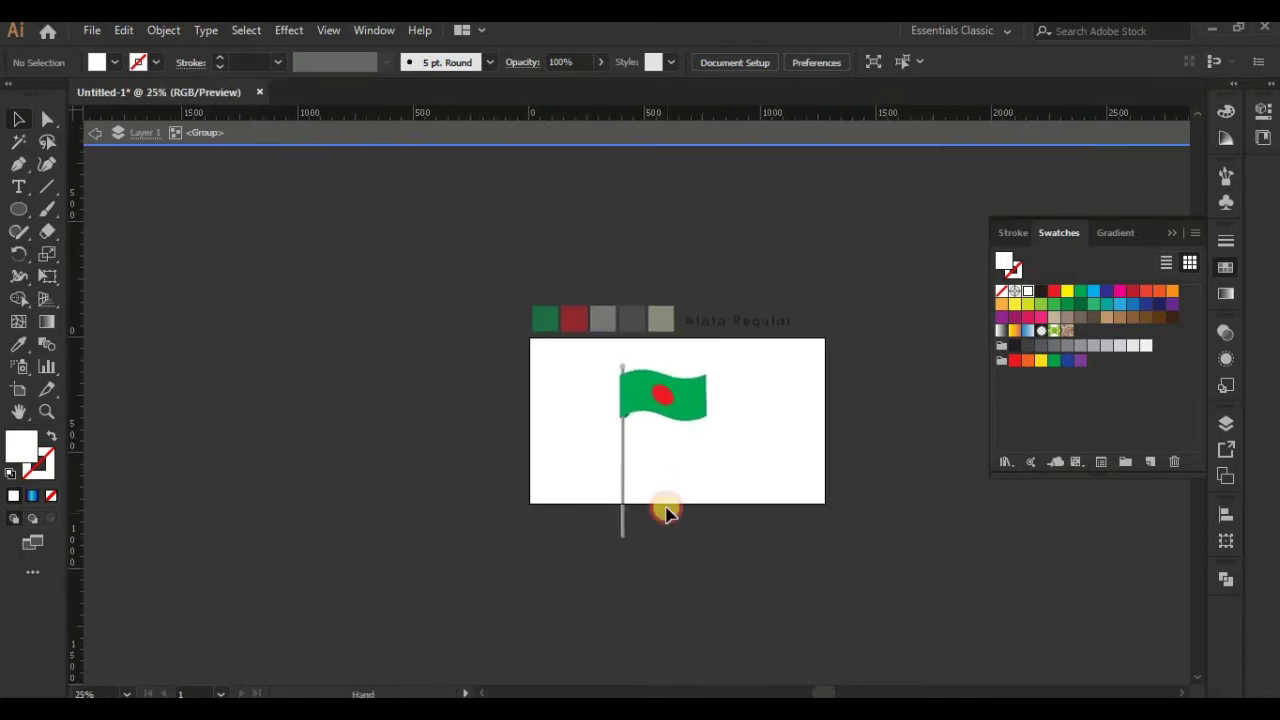
# - Leave the group's editing mode and scale the flag and pole down
pyautogui.press('v')
pyautogui.click(723, 494)
pyautogui.click(781, 497)
pyautogui.doubleClick(781, 497)
pyautogui.click(700, 390)
pyautogui.moveTo(705, 372); pyautogui.dragTo(689, 372)
pyautogui.click(787, 567)
pyautogui.hotkey('ctrl', '+')
pyautogui.hotkey('ctrl', '+')
pyautogui.hotkey('ctrl', '+')
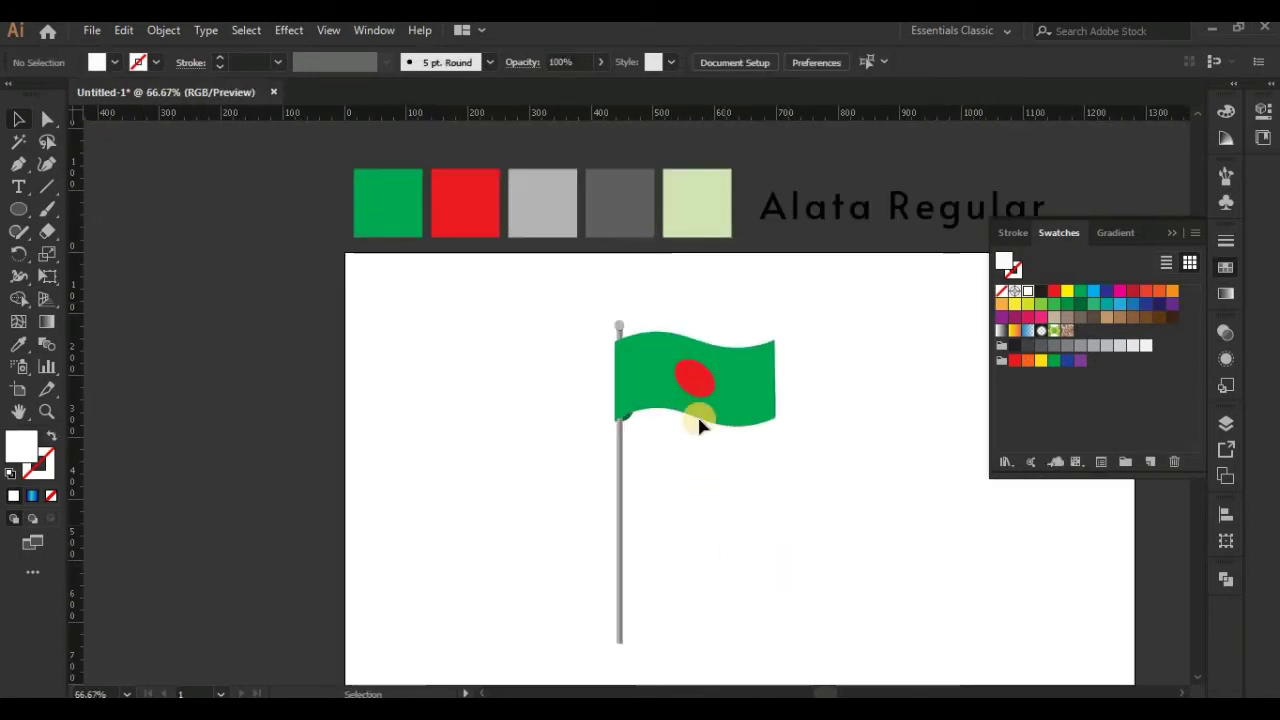
# - Nudge the flag group up and right near the artboard's top centre
pyautogui.click(758, 420)
pyautogui.click(509, 459)
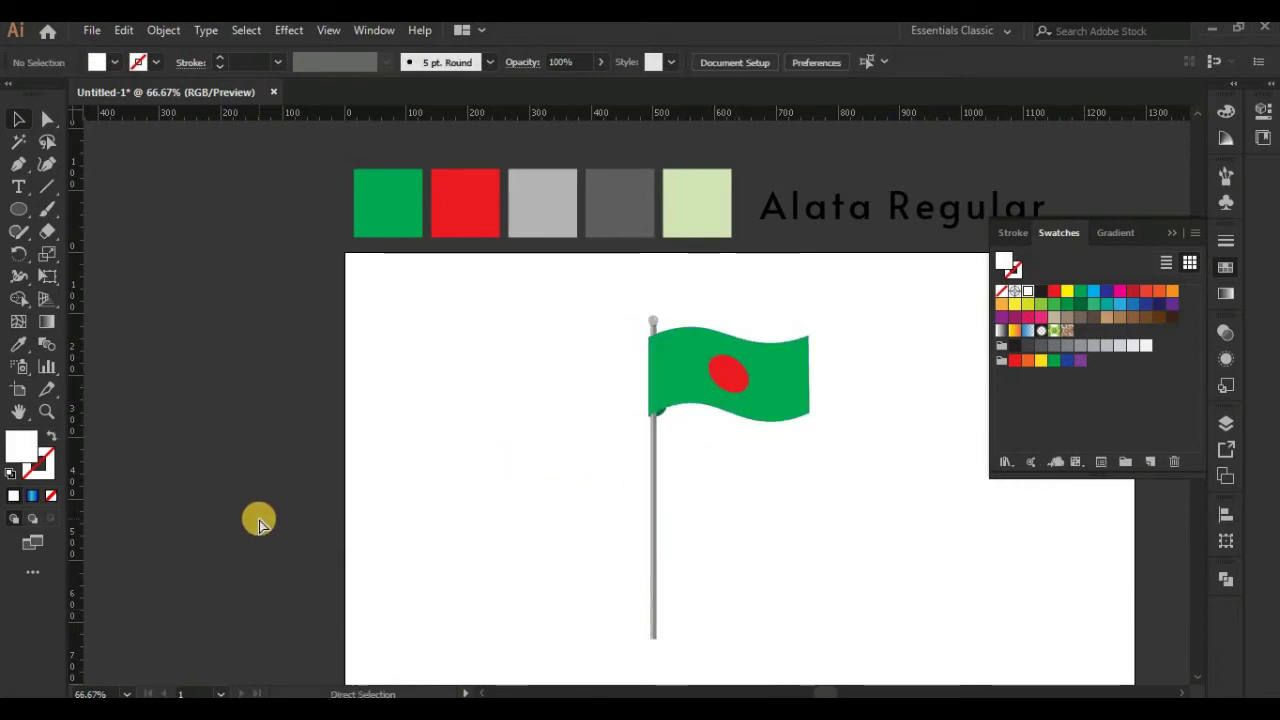
pyautogui.hotkey('ctrl', '-')
pyautogui.moveTo(657, 400); pyautogui.dragTo(663, 371)
pyautogui.click(251, 420)
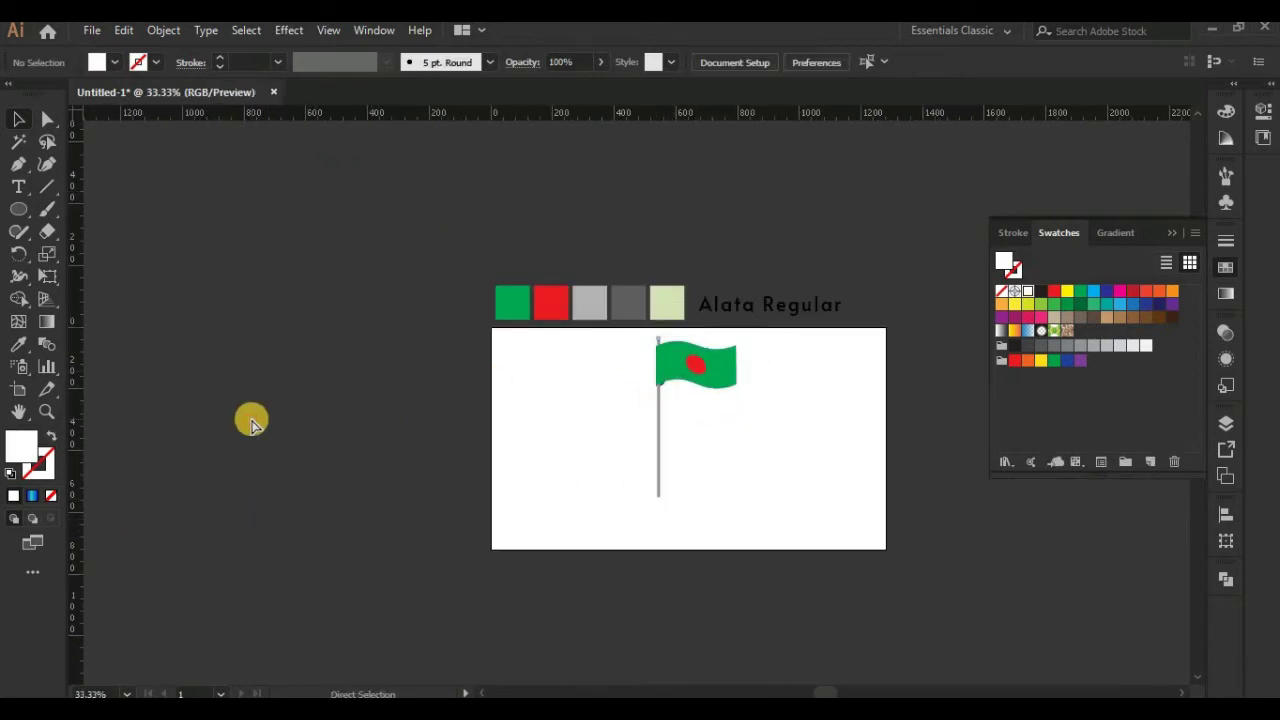
pyautogui.hotkey('ctrl', '+')
pyautogui.click(18, 186)
# - Place a text object left of the flag, enlarge it, and set it in Alata Regular
pyautogui.click(477, 410)
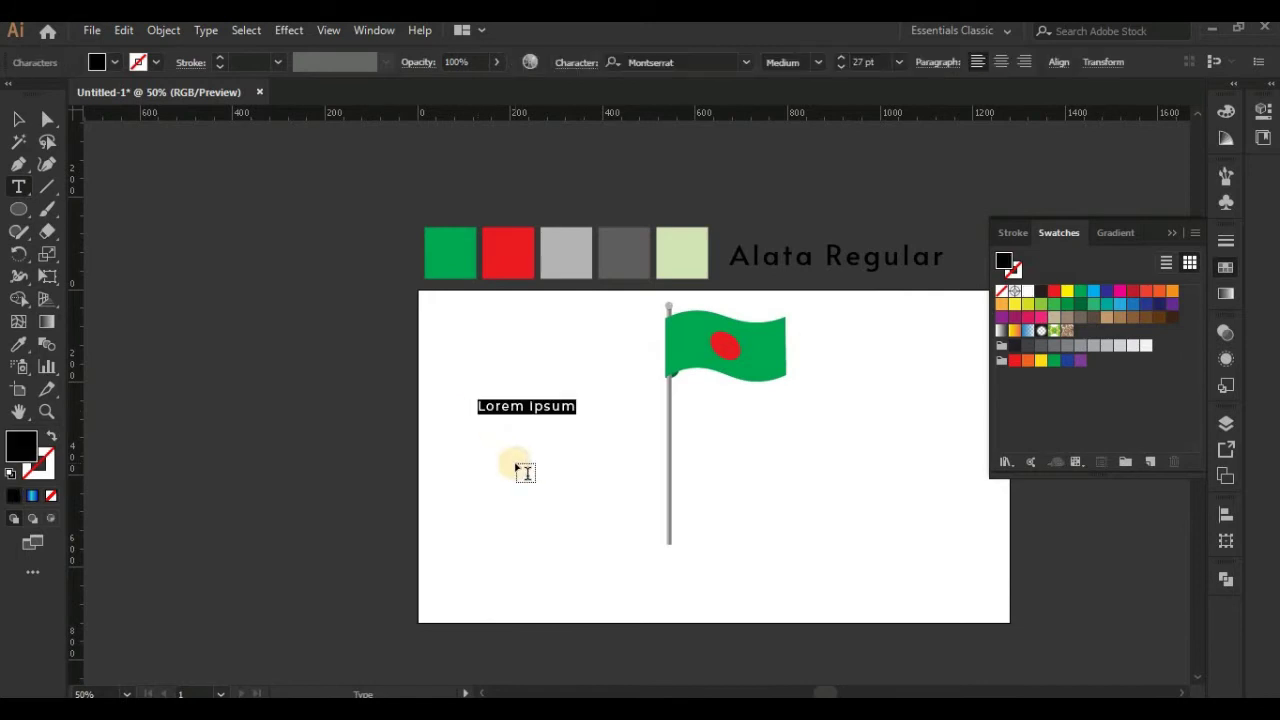
pyautogui.write('26')
pyautogui.press('Escape')
pyautogui.moveTo(538, 466); pyautogui.dragTo(594, 491)
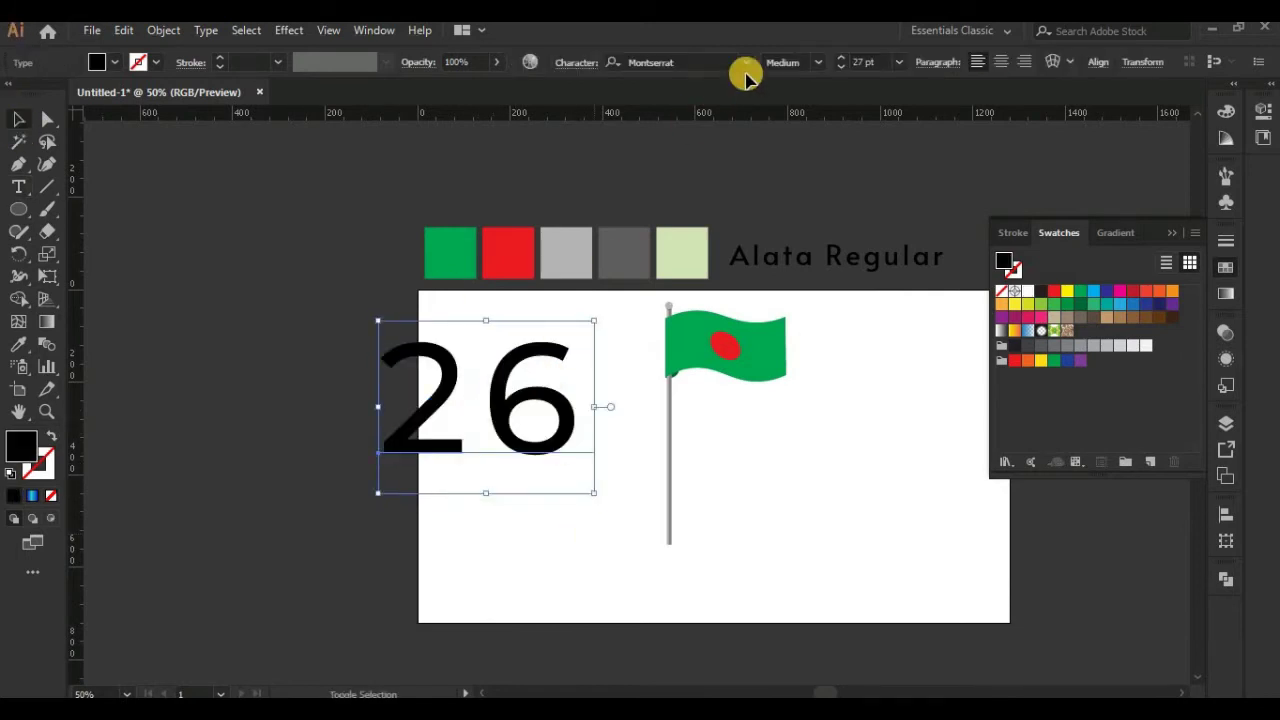
pyautogui.click(745, 62)
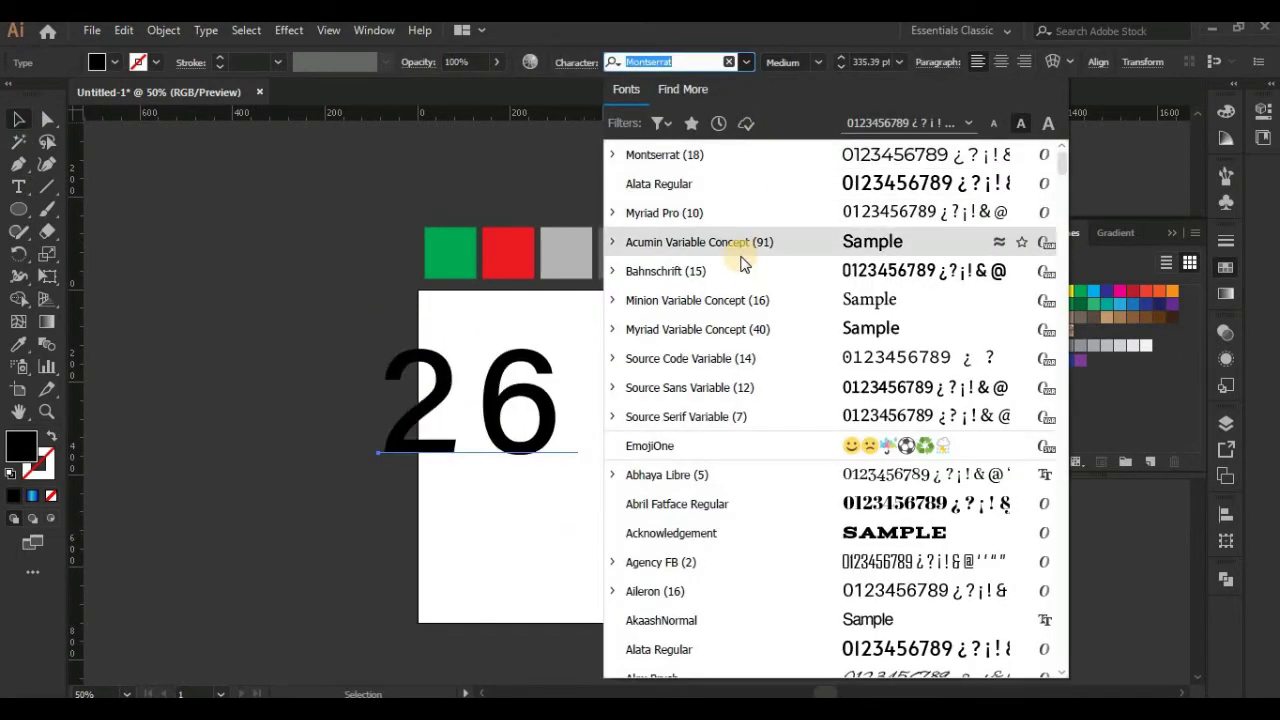
pyautogui.click(659, 649)
# - Move the 26 below the flag onto the pole, enlarge it, and set tracking to -75
pyautogui.moveTo(571, 505); pyautogui.dragTo(877, 570)
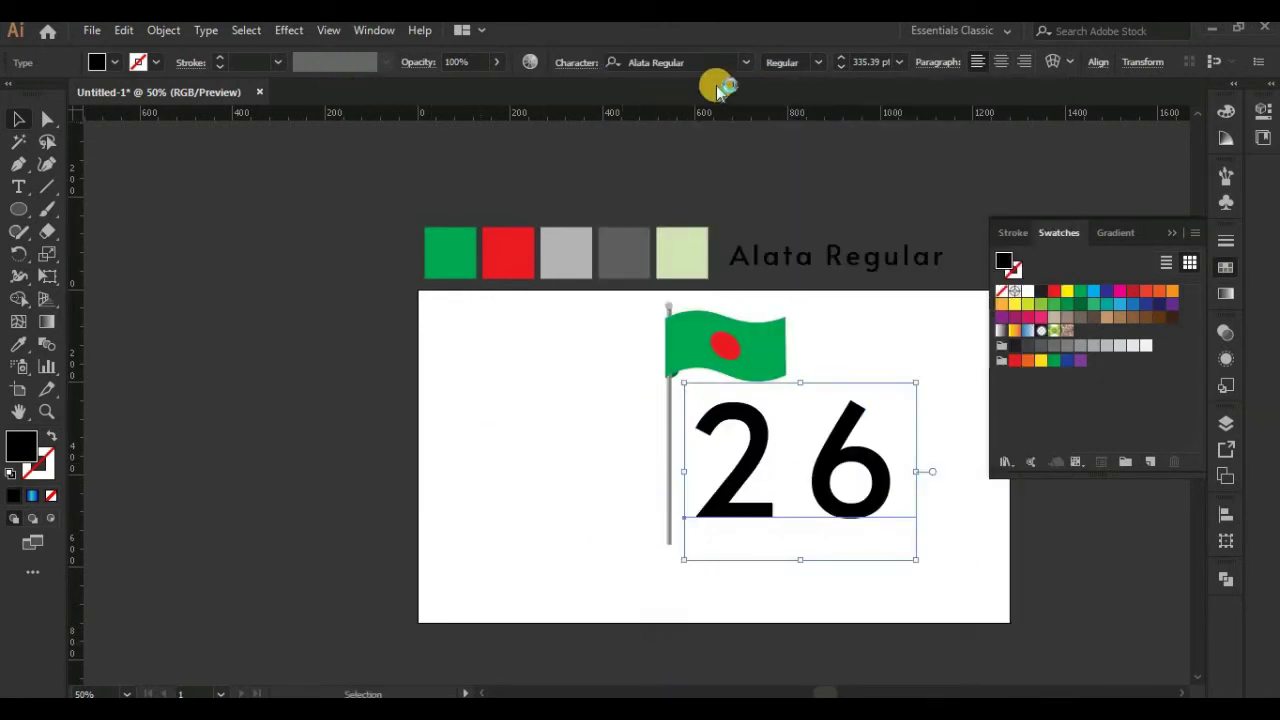
pyautogui.moveTo(913, 386); pyautogui.dragTo(936, 366)
pyautogui.moveTo(820, 466); pyautogui.dragTo(647, 471)
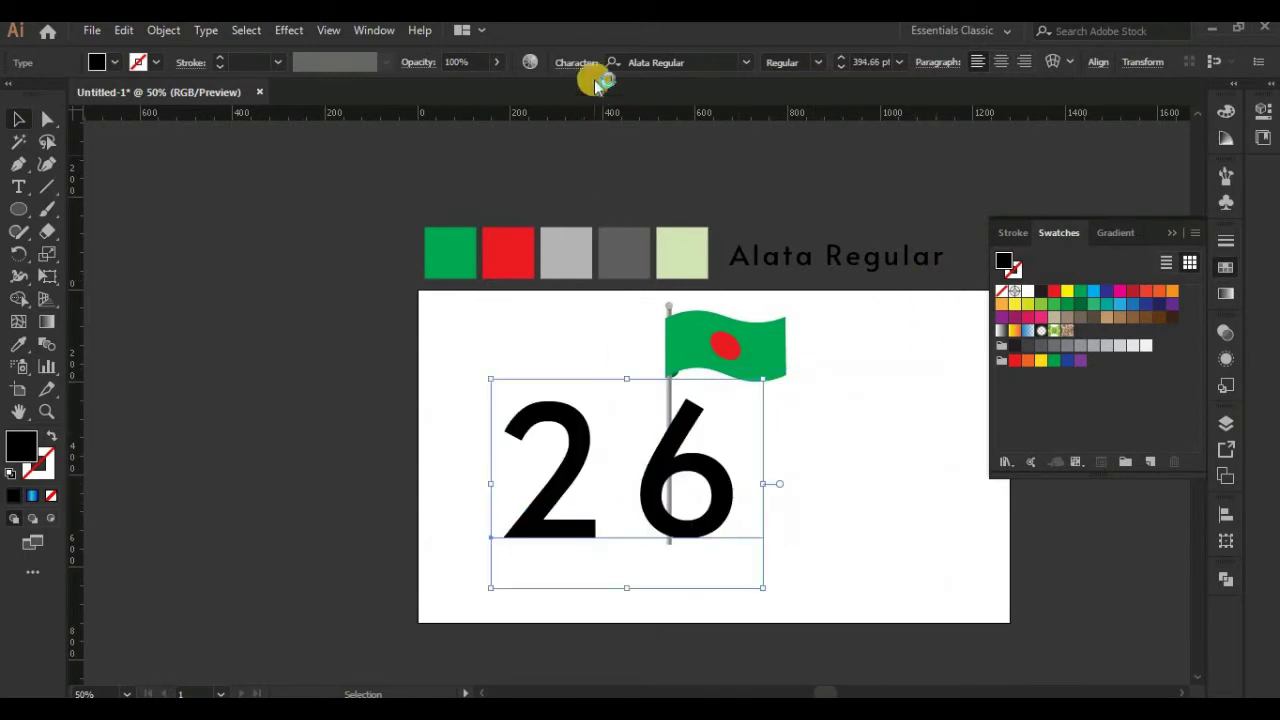
pyautogui.hotkey('ctrl', 't')
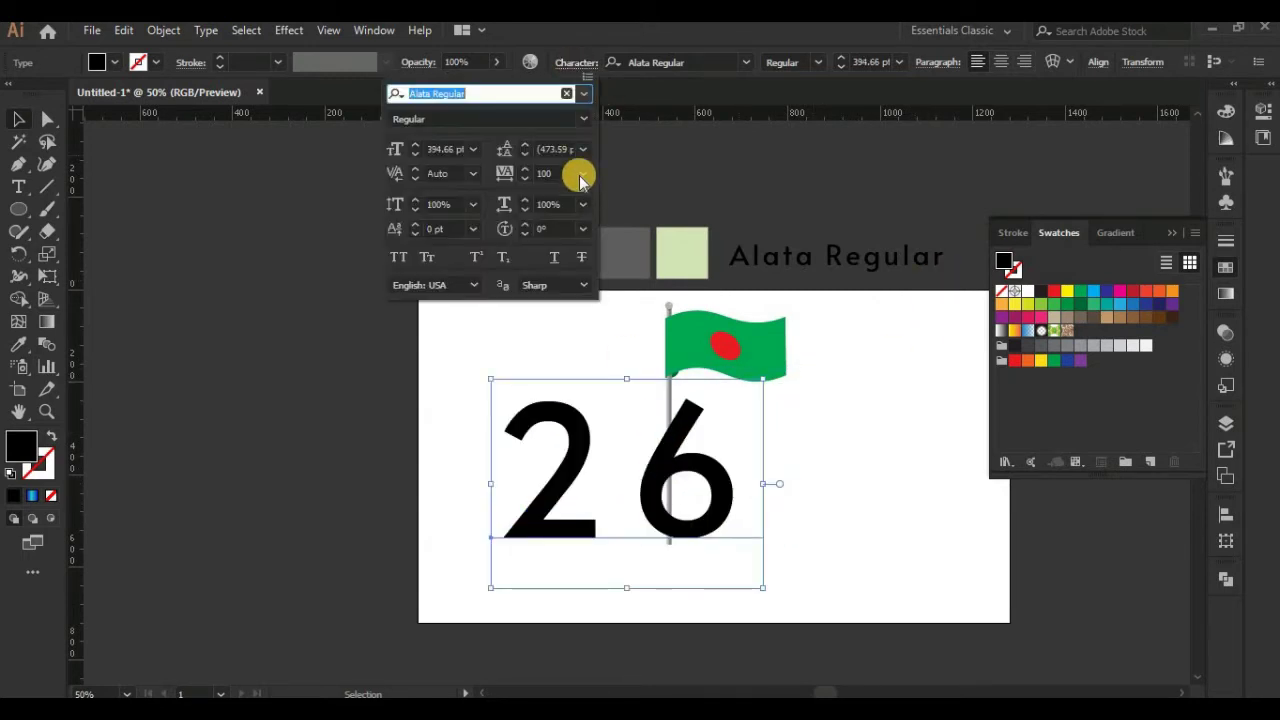
pyautogui.click(583, 173)
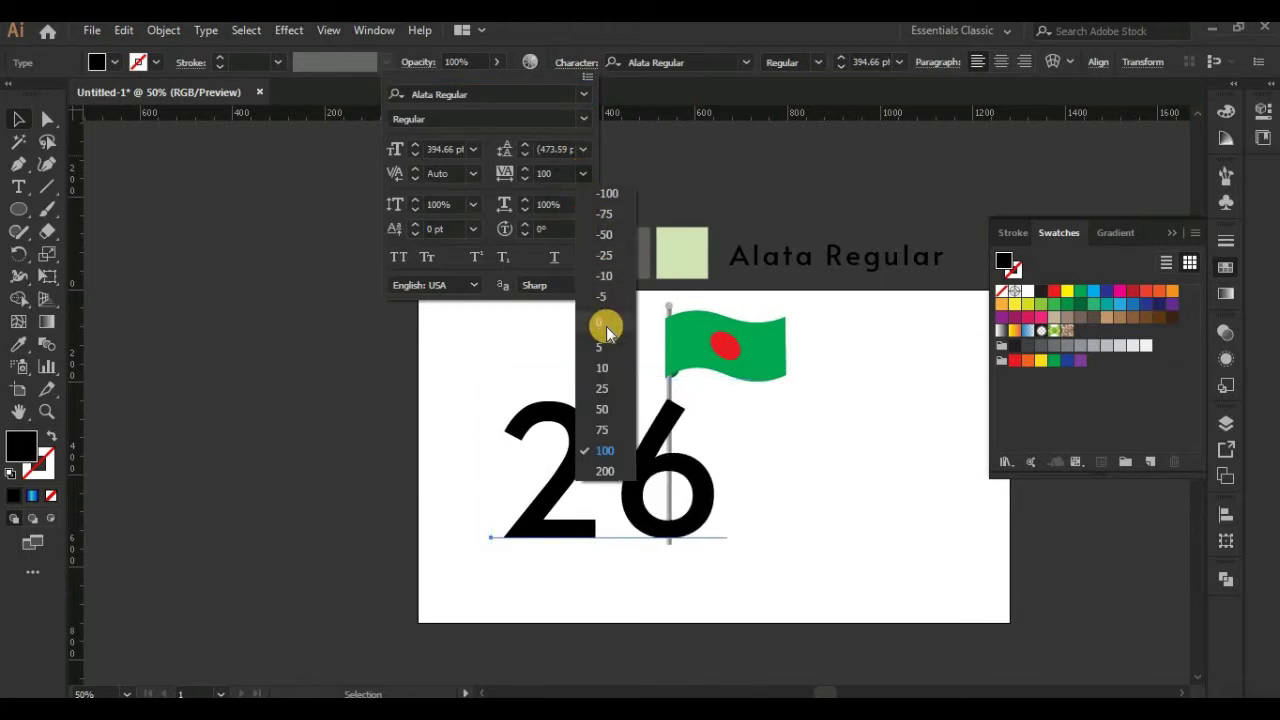
pyautogui.click(605, 214)
# - Enlarge the 26 from its top-right corner
pyautogui.click(633, 475)
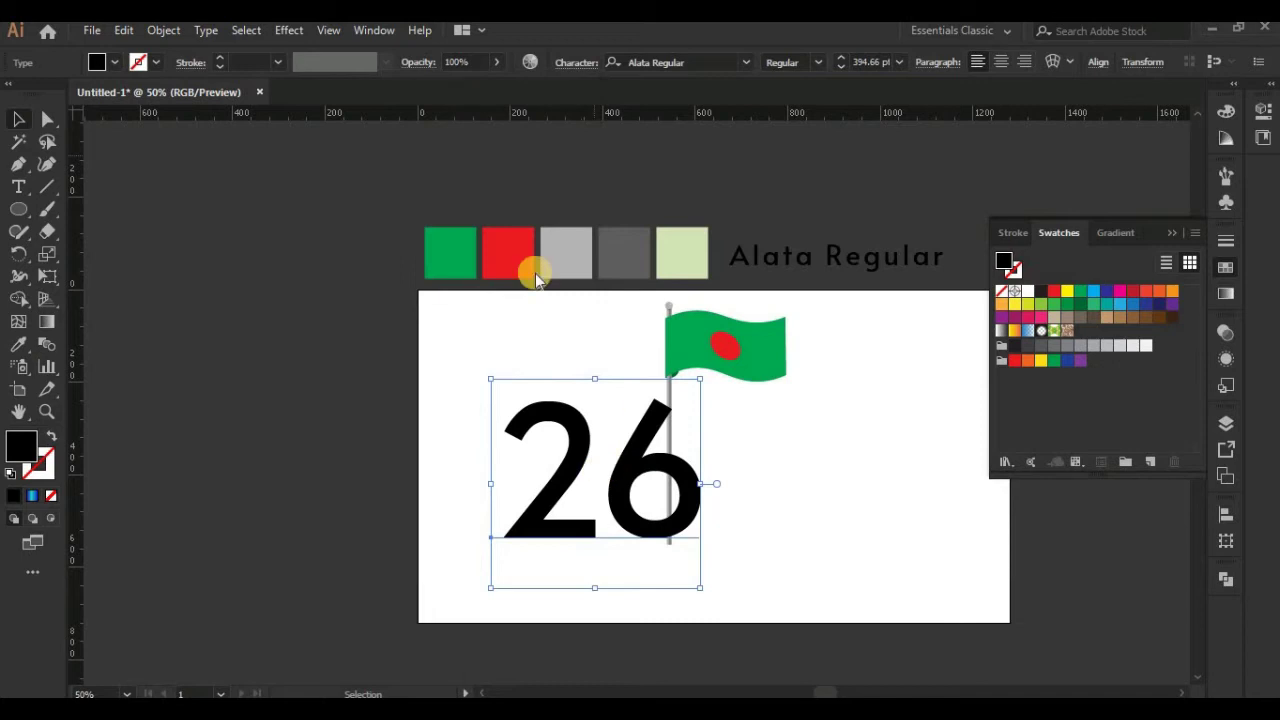
pyautogui.click(658, 490)
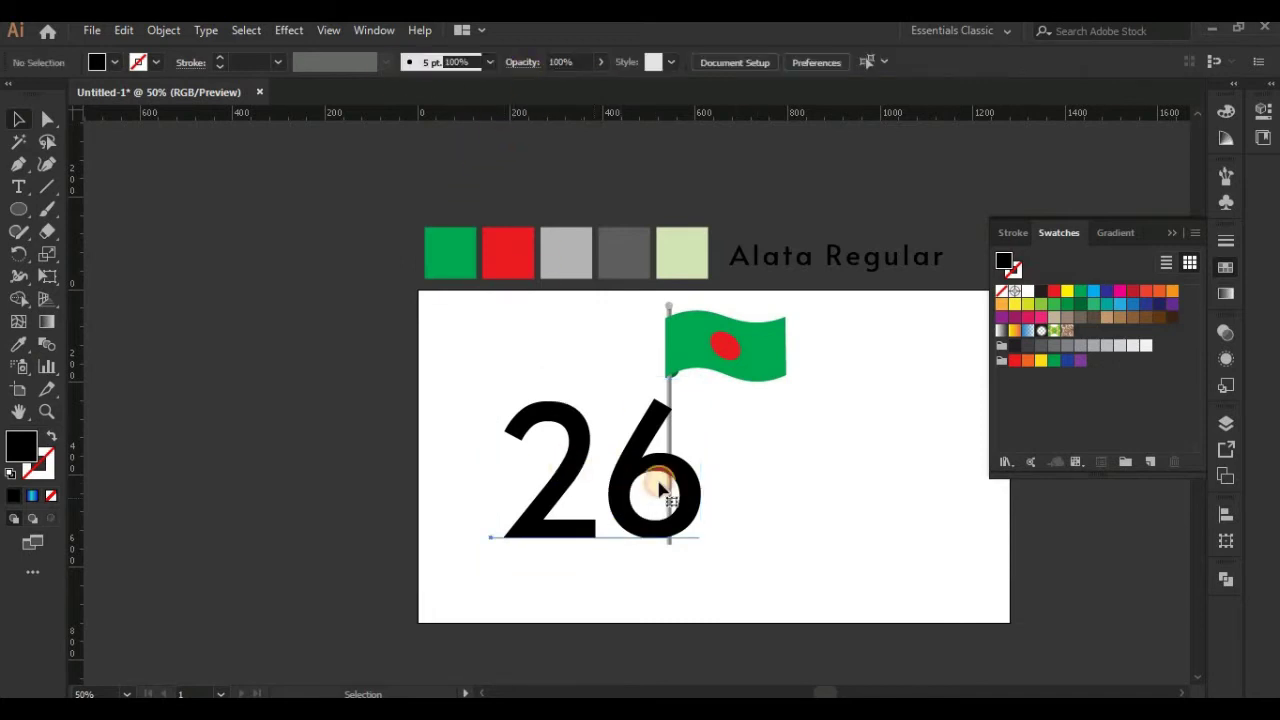
pyautogui.click(697, 400)
pyautogui.moveTo(700, 371); pyautogui.dragTo(729, 350)
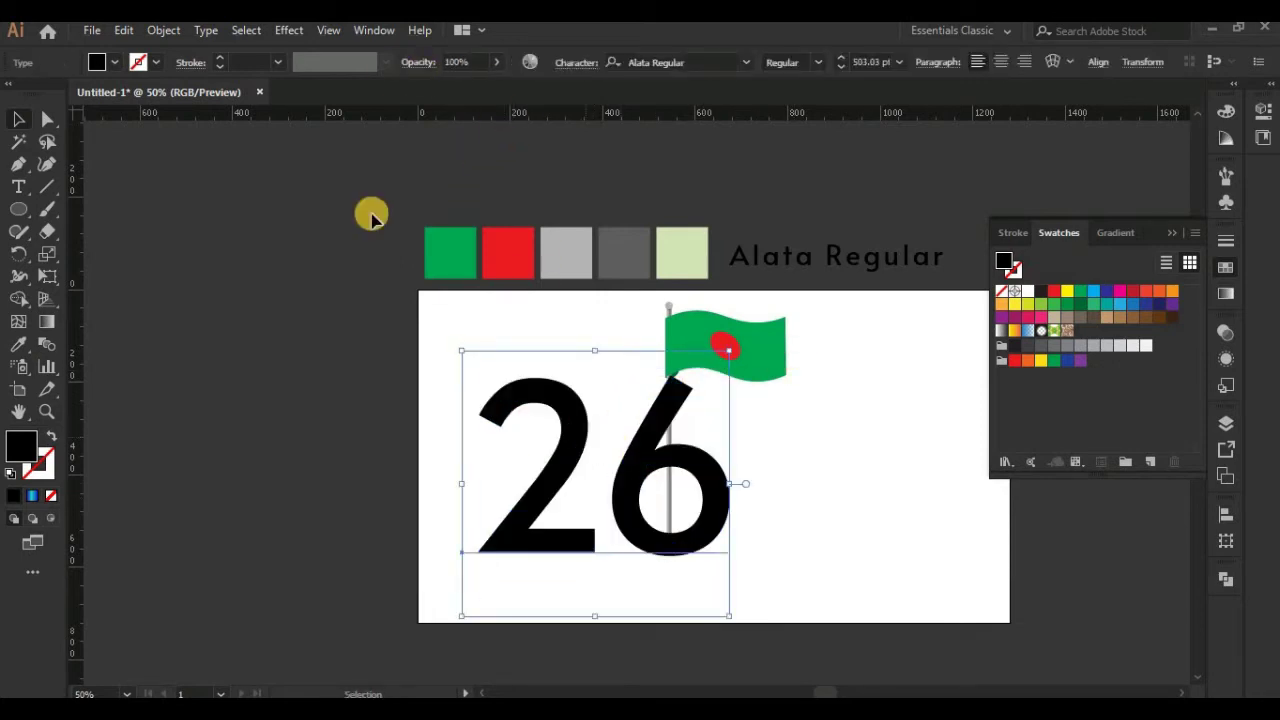
# - Add a black stroke to the 26 and raise its weight to 14 pt
pyautogui.click(225, 62)
pyautogui.click(225, 62)
pyautogui.click(40, 462)
pyautogui.click(12, 496)
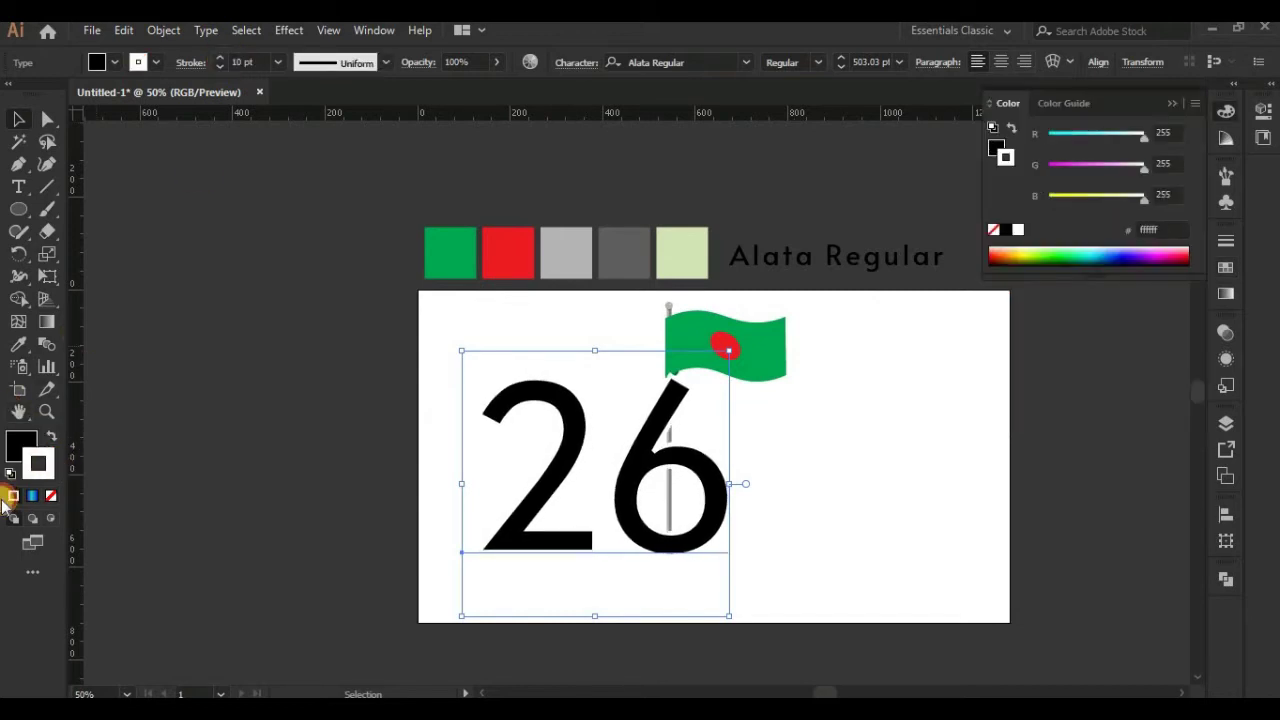
pyautogui.click(1004, 230)
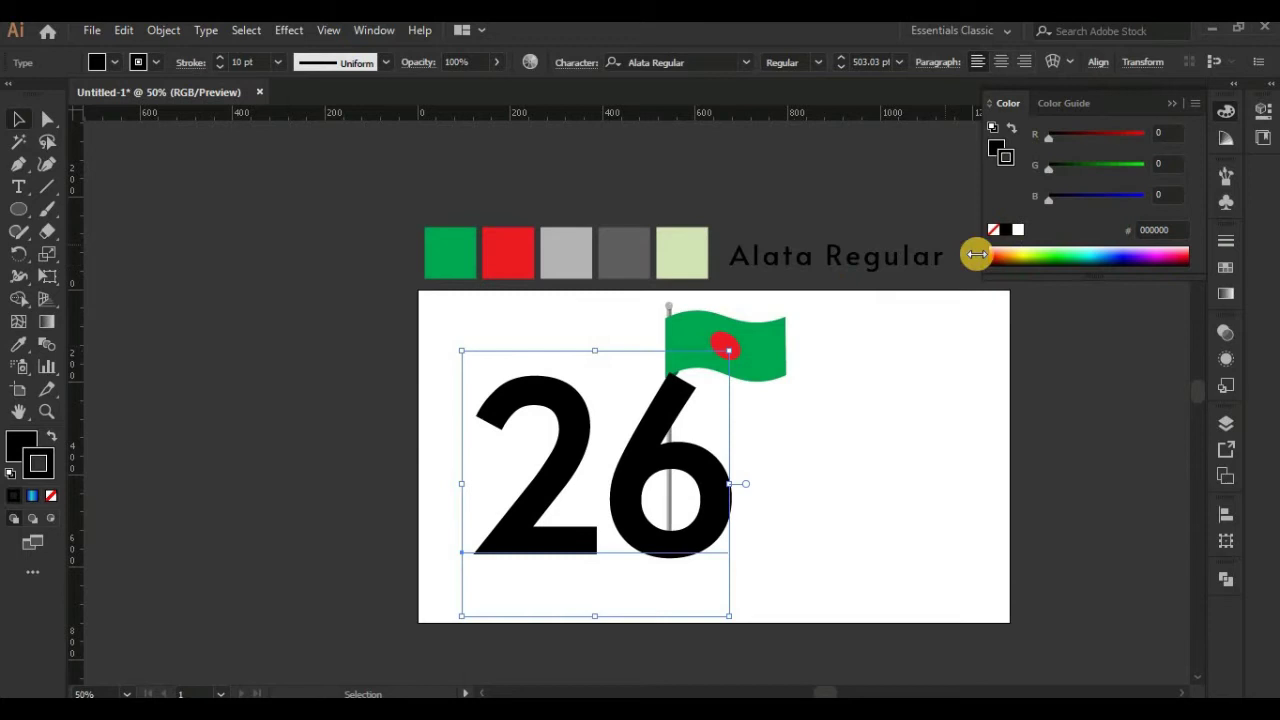
pyautogui.click(417, 302)
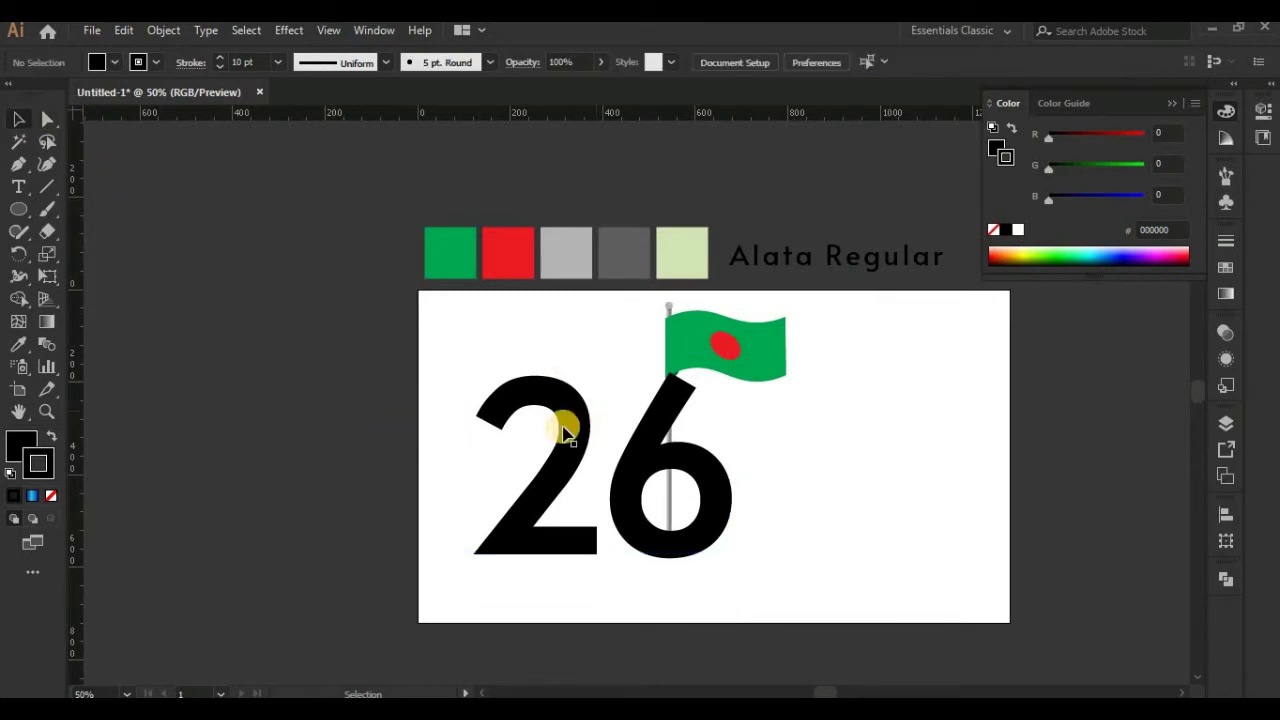
pyautogui.hotkey('ctrl', 'z')
pyautogui.click(219, 57)
pyautogui.click(219, 57)
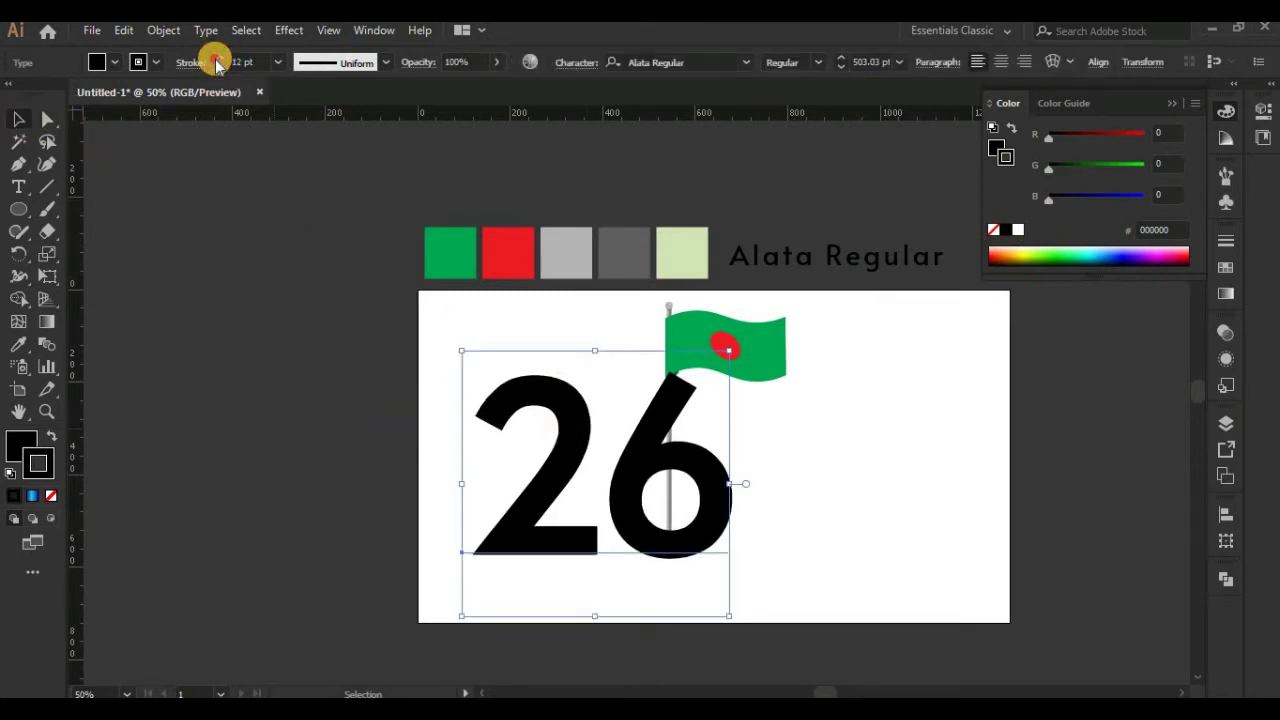
pyautogui.rightClick(660, 463)
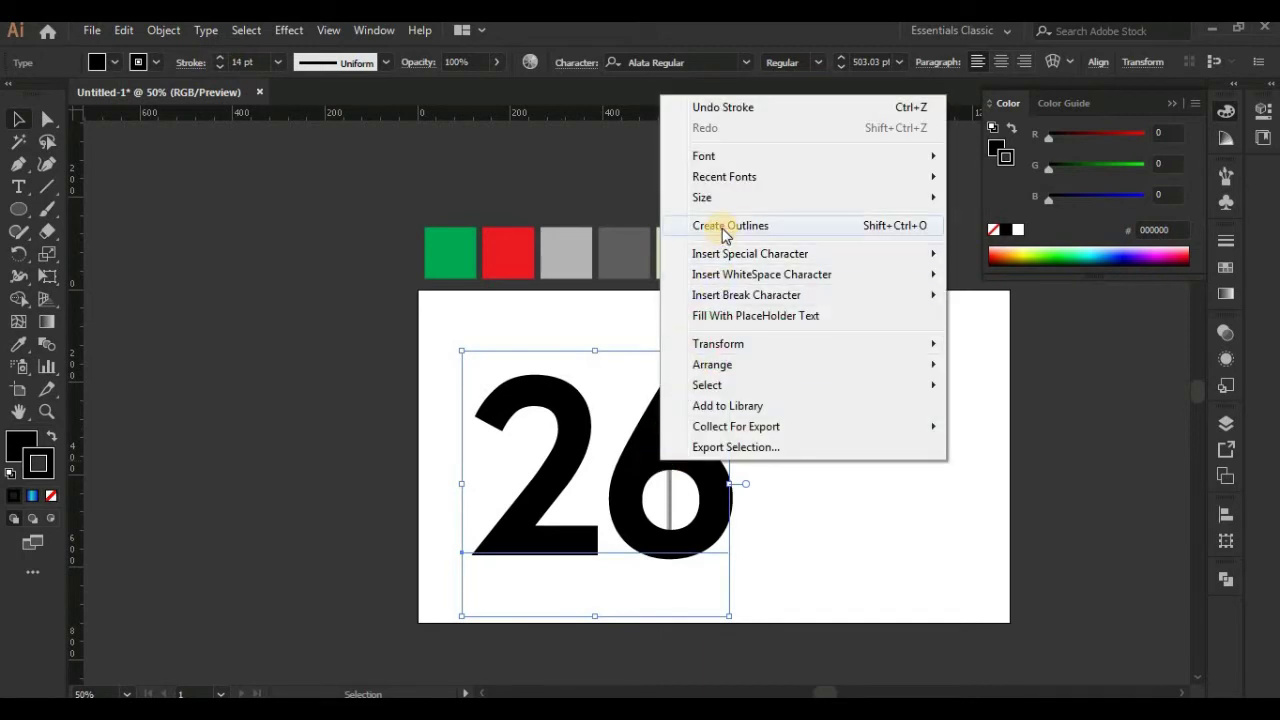
# - Convert the 26 to outlines, expand fill and stroke, and move it beside the flag
pyautogui.click(725, 226)
pyautogui.click(165, 30)
pyautogui.click(225, 209)
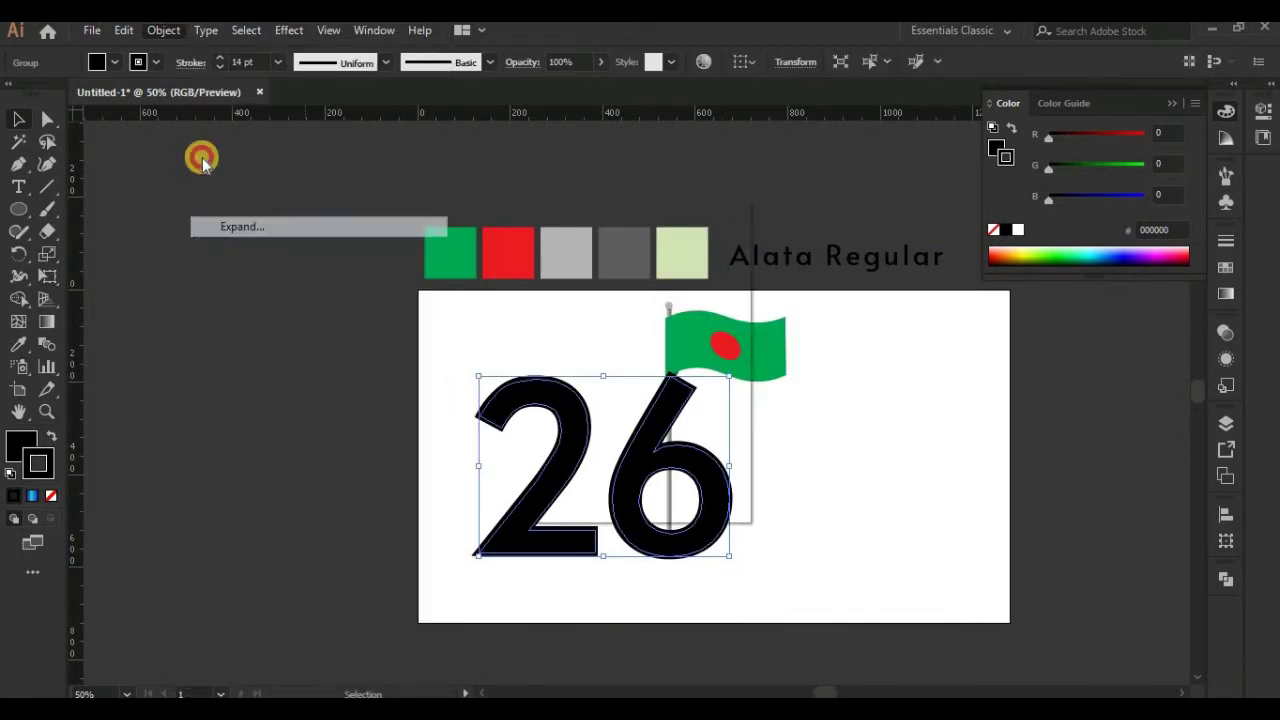
pyautogui.click(605, 487)
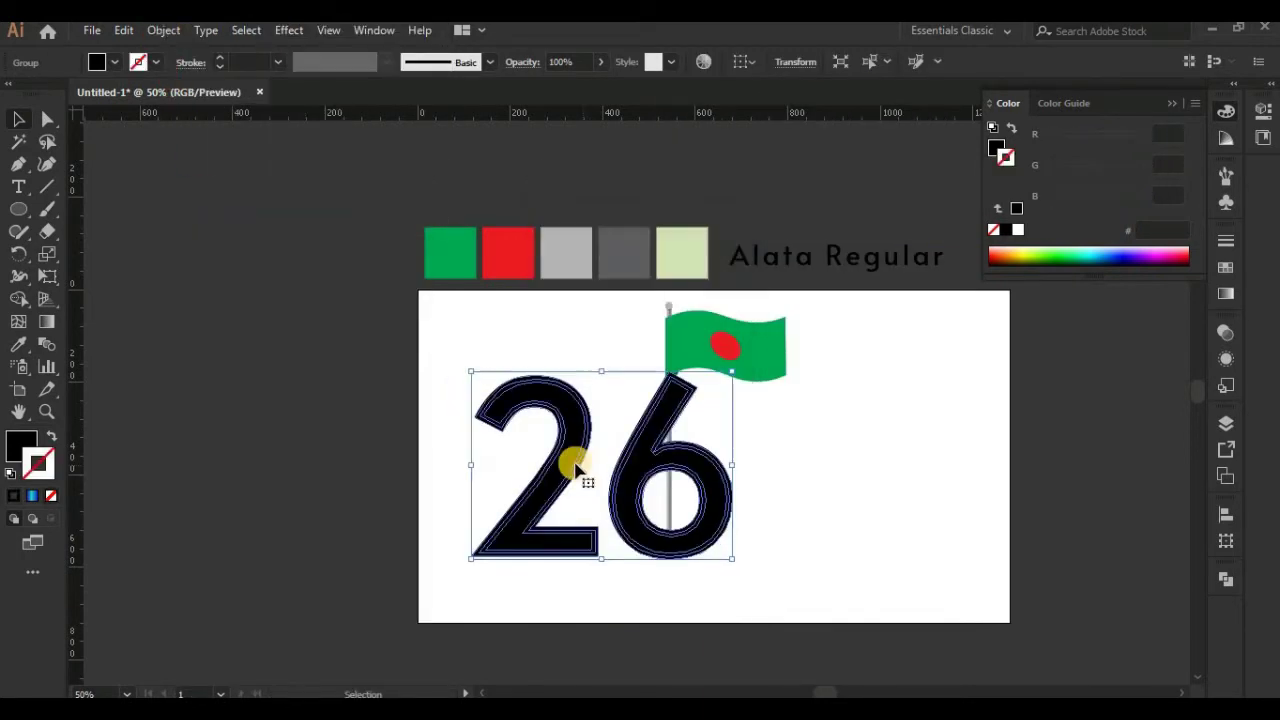
pyautogui.moveTo(571, 457); pyautogui.dragTo(838, 487)
# - Zoom in on the 26 and isolate its group for editing
pyautogui.click(906, 386)
pyautogui.hotkey('ctrl', '=')
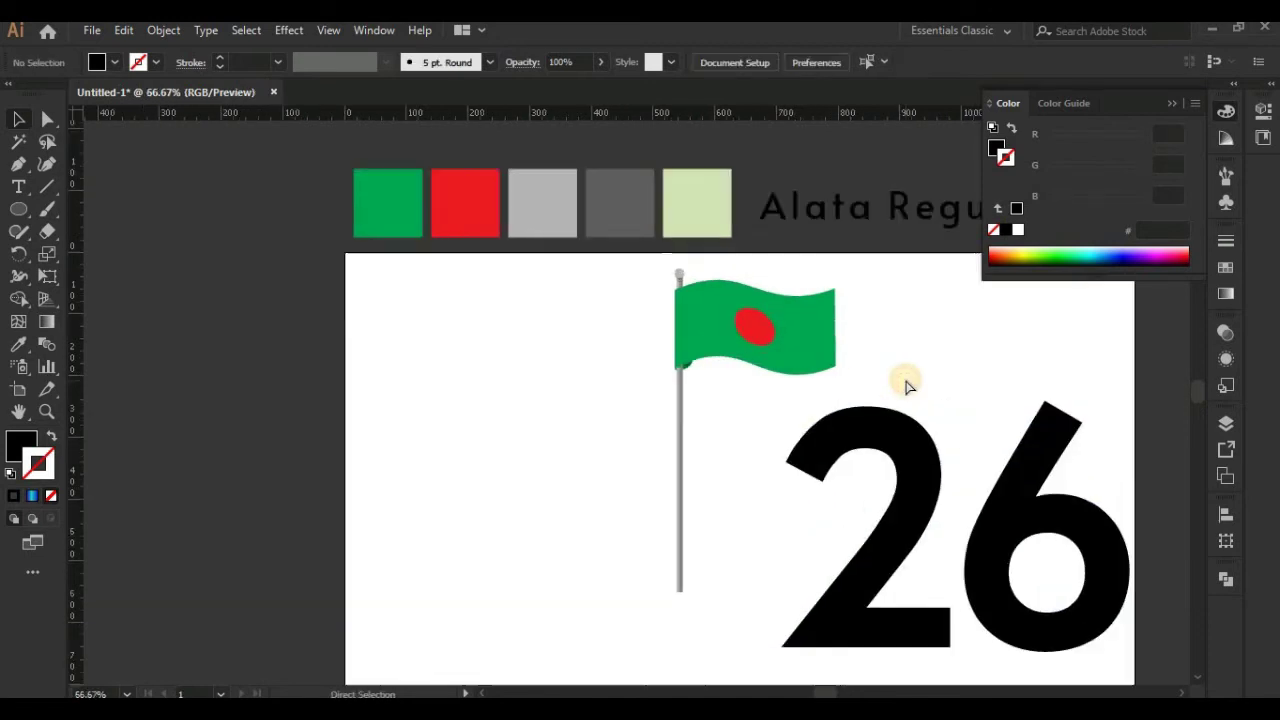
pyautogui.hotkey('ctrl', '=')
pyautogui.moveTo(871, 443); pyautogui.dragTo(420, 330)
pyautogui.click(449, 326)
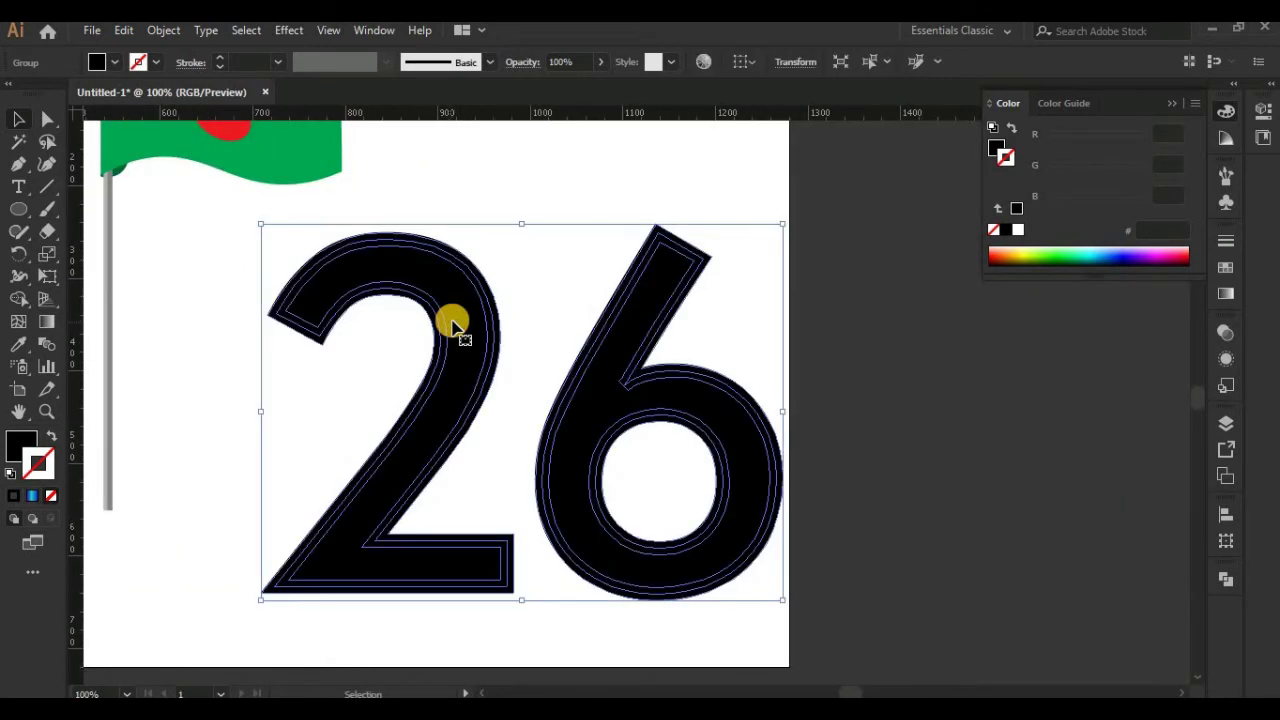
pyautogui.doubleClick(452, 325)
# - Merge the 2's parts into one solid shape with the Shape Builder tool
pyautogui.click(26, 298)
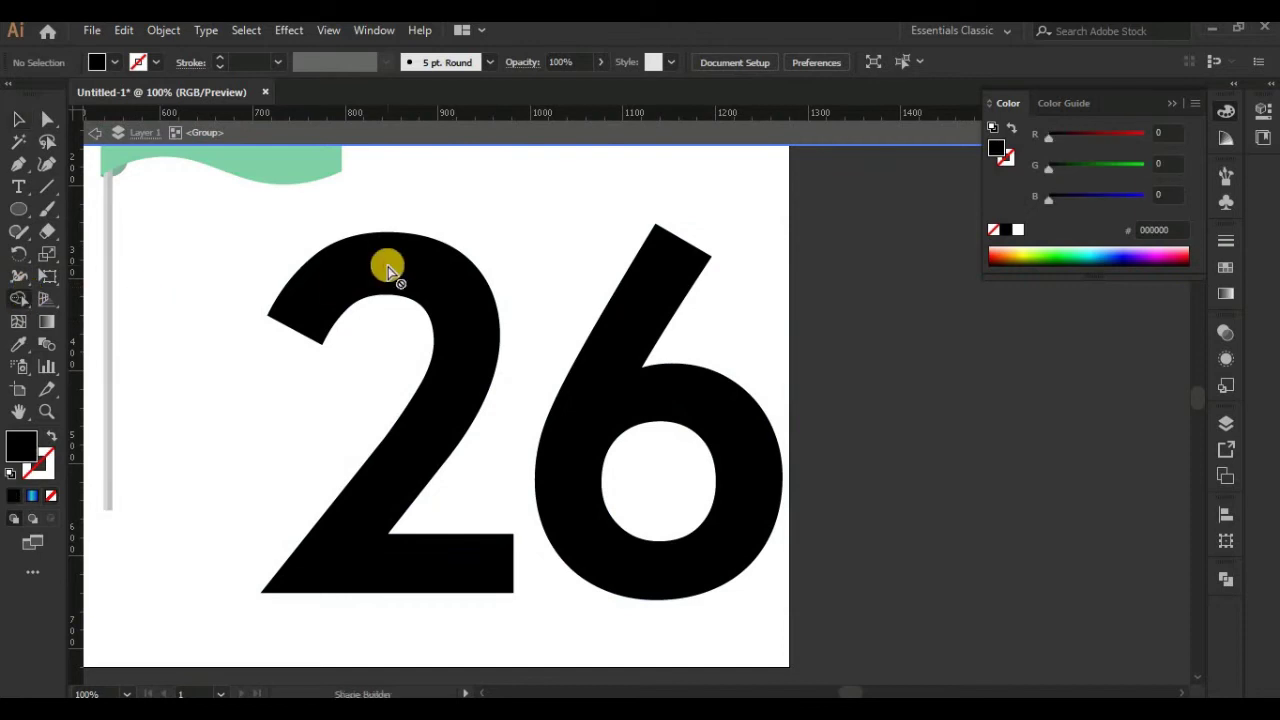
pyautogui.press('v')
pyautogui.click(360, 290)
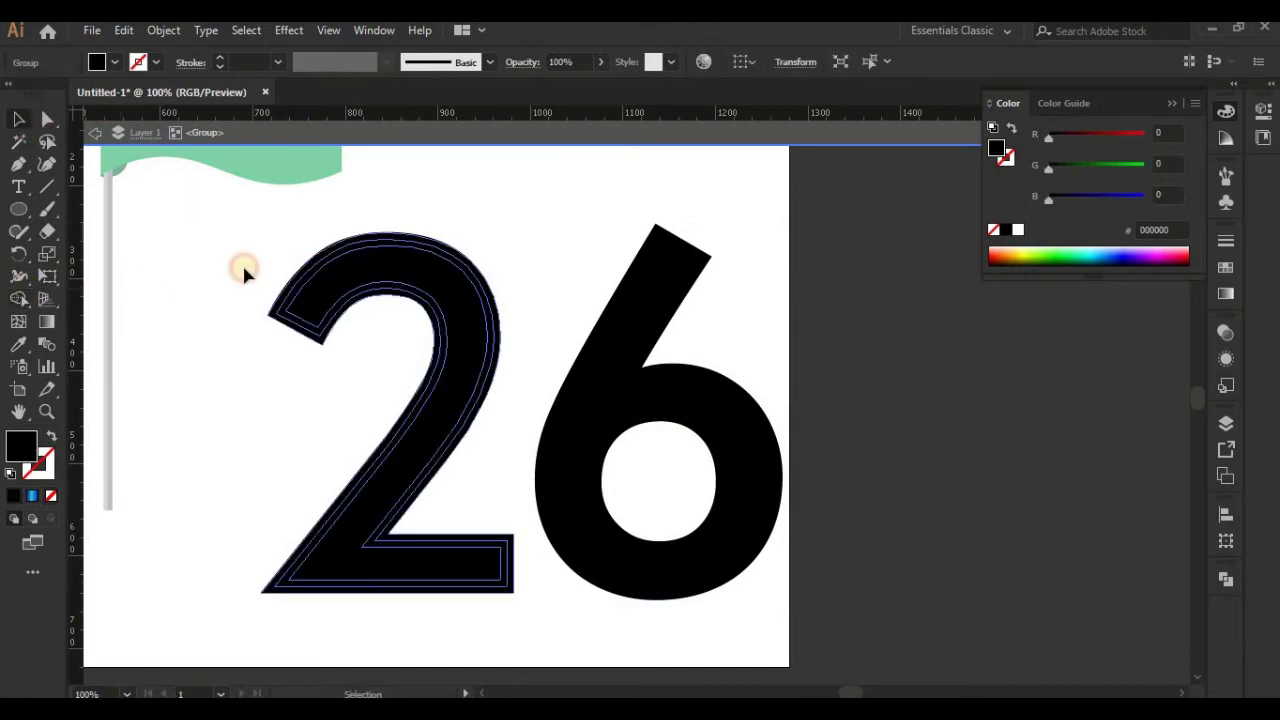
pyautogui.click(26, 298)
pyautogui.click(329, 289)
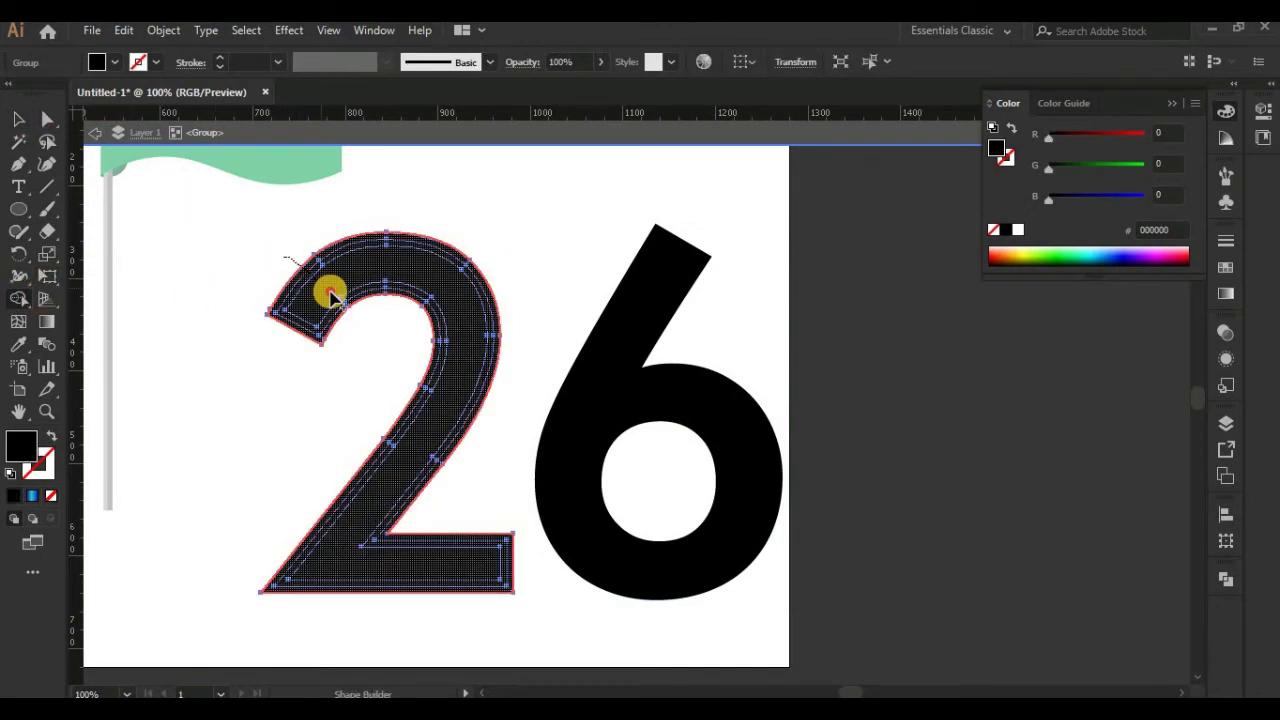
pyautogui.click(18, 119)
pyautogui.click(620, 355)
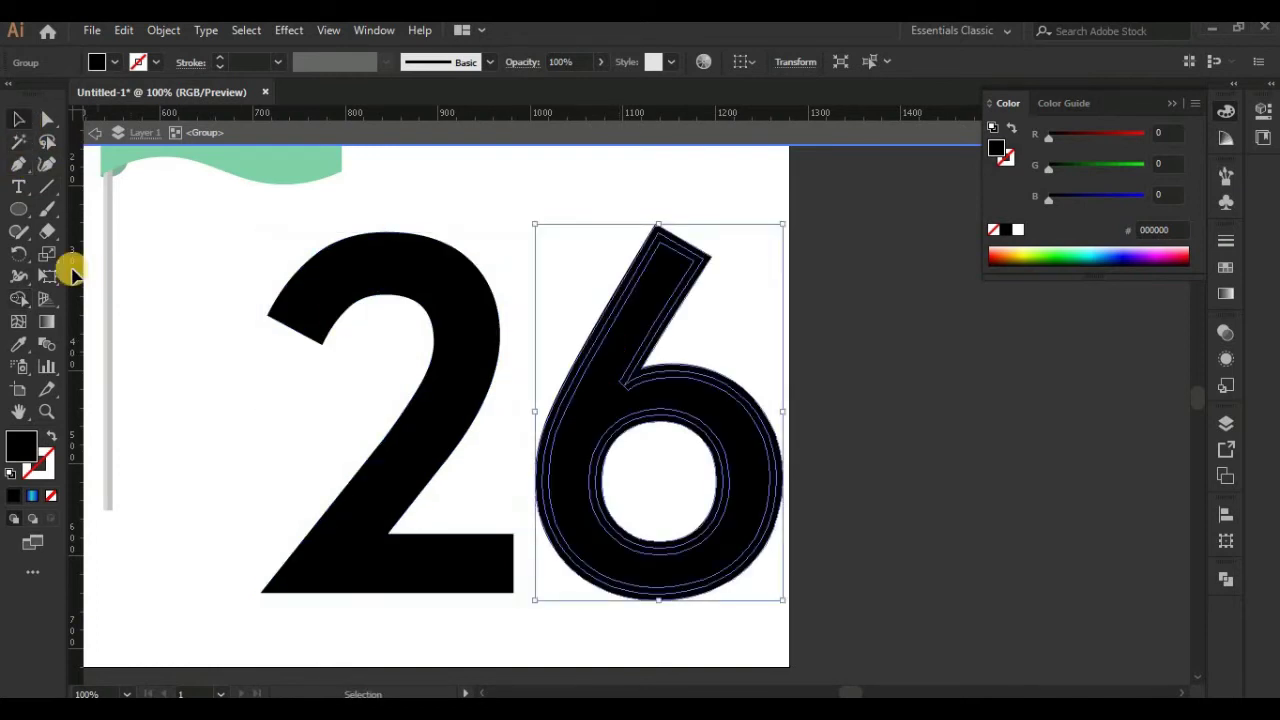
pyautogui.click(22, 298)
# - Merge the 6's parts into one solid shape and ungroup the 2 from the 6
pyautogui.moveTo(591, 383)
pyautogui.mouseDown()
pyautogui.moveTo(636, 400)
pyautogui.moveTo(566, 620)
pyautogui.mouseUp()
pyautogui.hotkey('ctrl', '-')
pyautogui.rightClick(657, 145)
pyautogui.click(748, 294)
# - Colour the 2 with the flag's red and the 6 with the flag's green via Eyedropper
pyautogui.click(706, 377)
pyautogui.press('i')
pyautogui.click(514, 223)
pyautogui.click(18, 119)
pyautogui.click(806, 357)
pyautogui.click(18, 343)
pyautogui.click(575, 205)
pyautogui.click(18, 119)
# - Move the green 6 left to overlap the red 2, raising the 2 slightly higher
pyautogui.moveTo(795, 450)
pyautogui.mouseDown()
pyautogui.moveTo(766, 449)
pyautogui.moveTo(760, 523)
pyautogui.moveTo(650, 528)
pyautogui.mouseUp()
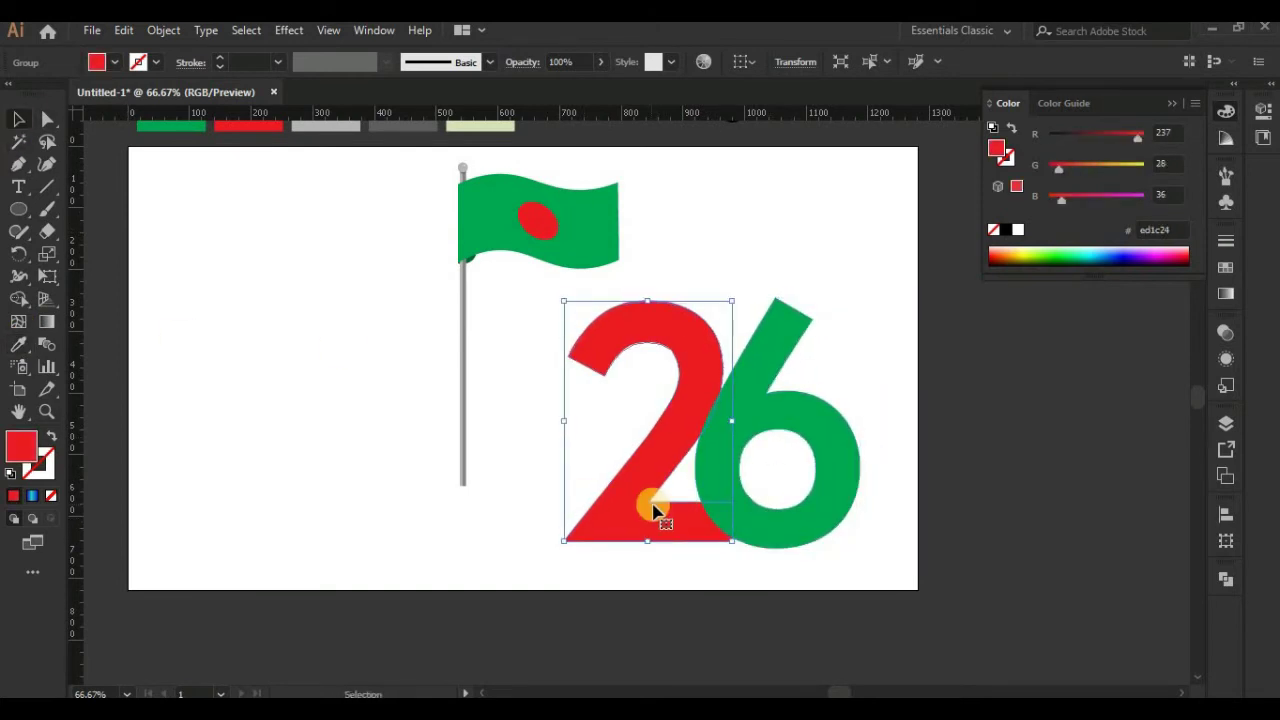
pyautogui.click(788, 545)
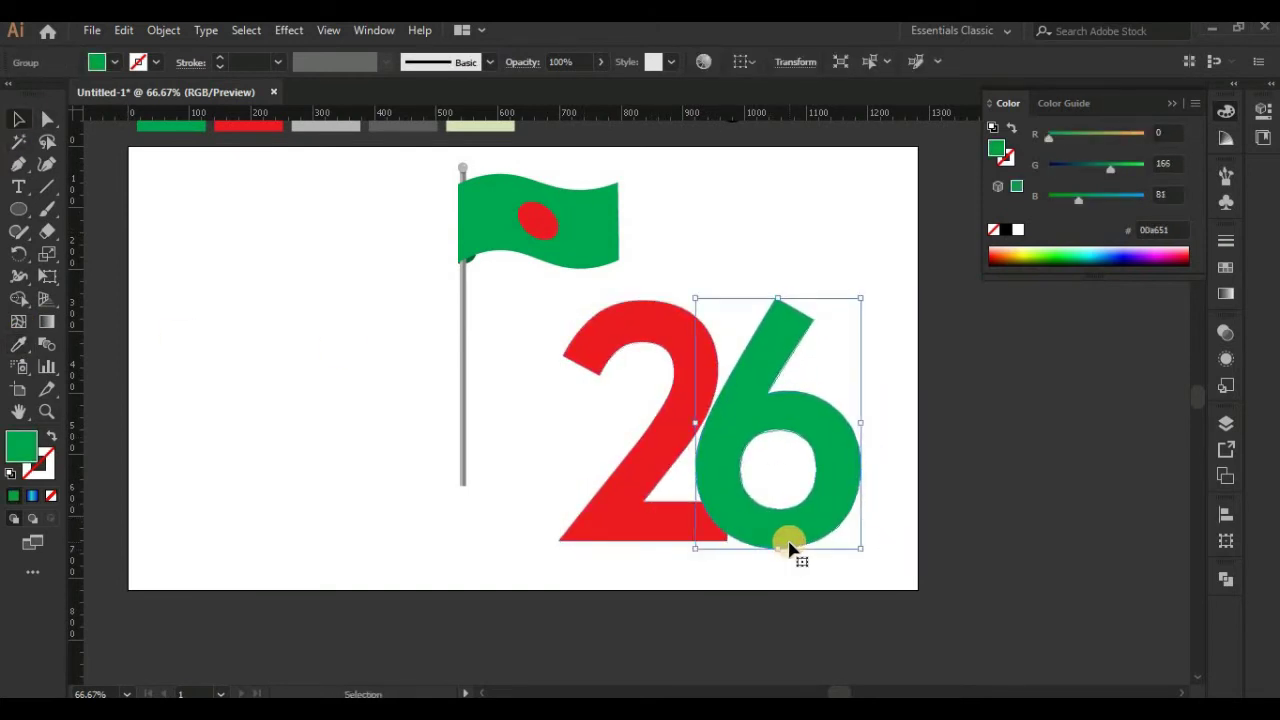
pyautogui.click(714, 537)
pyautogui.moveTo(714, 537)
pyautogui.mouseDown()
pyautogui.moveTo(693, 535)
pyautogui.moveTo(691, 519)
pyautogui.mouseUp()
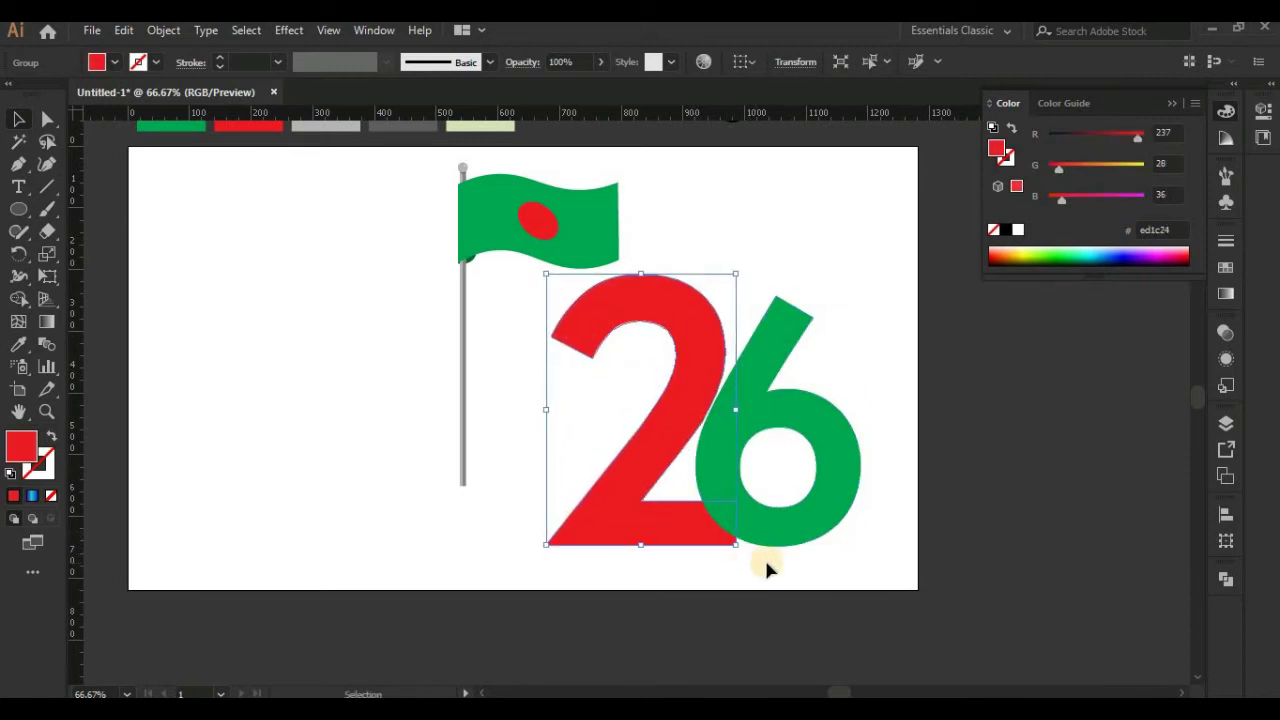
pyautogui.click(820, 505)
pyautogui.moveTo(818, 505); pyautogui.dragTo(820, 503)
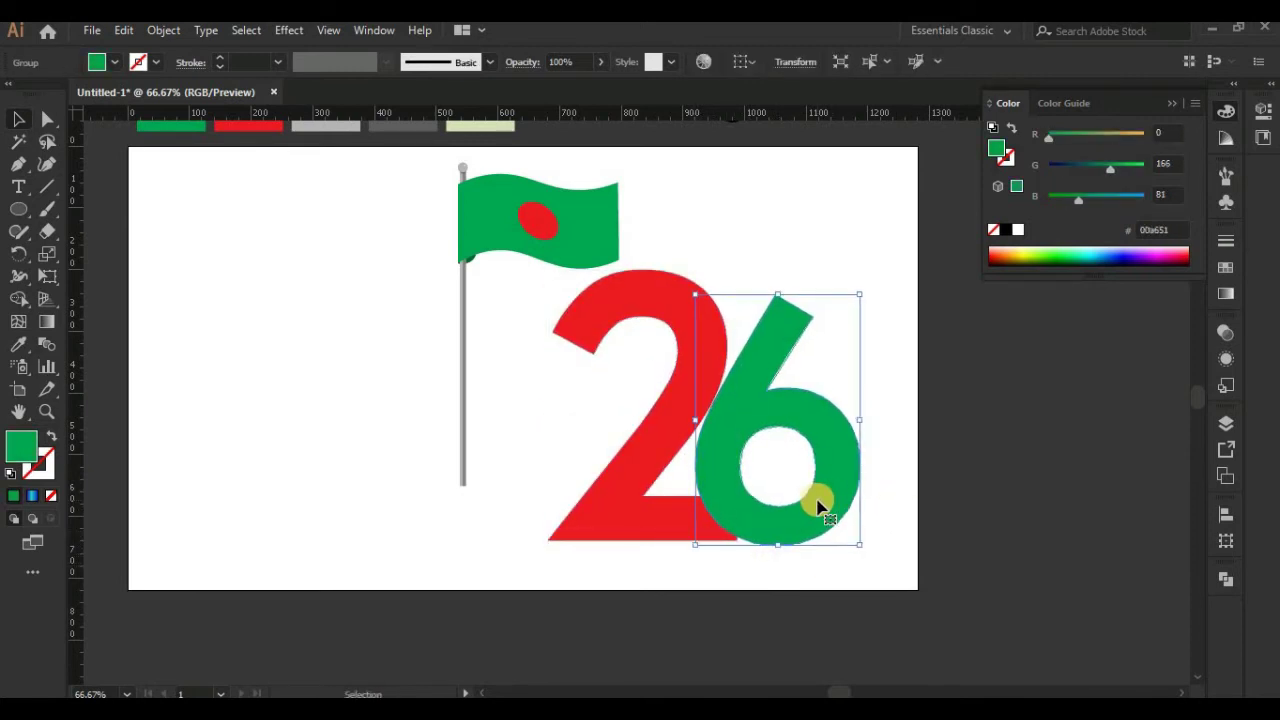
# - Fine-tune the overlap by nudging the red 2 slightly right
pyautogui.click(779, 468)
pyautogui.click(717, 463)
pyautogui.click(977, 447)
pyautogui.click(845, 500)
pyautogui.click(678, 535)
pyautogui.press('Right')
pyautogui.press('Right')
pyautogui.press('Right')
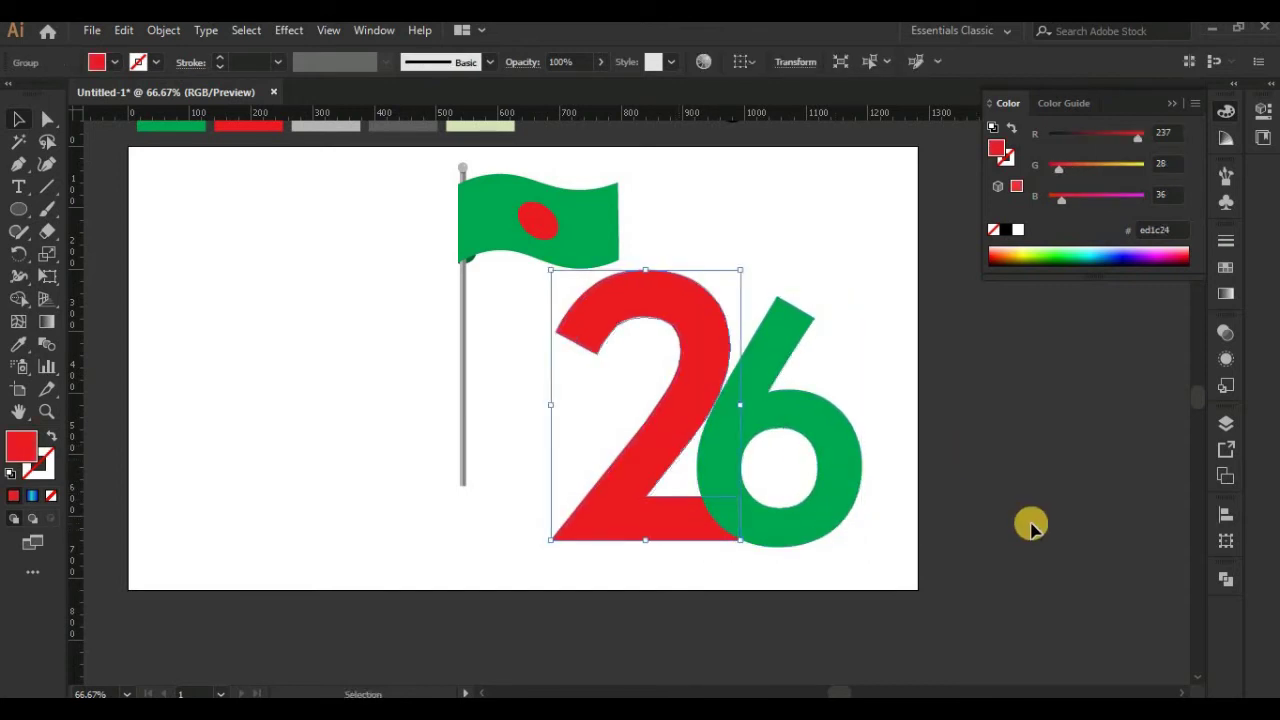
pyautogui.click(1031, 526)
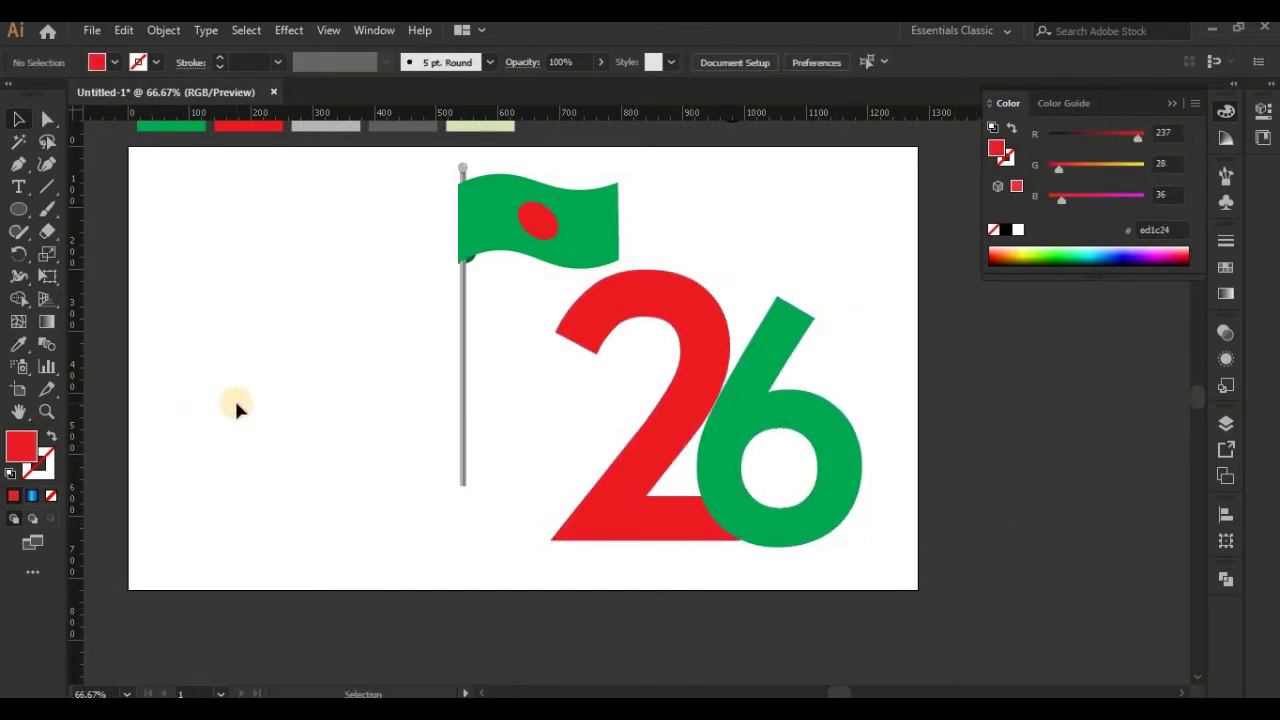
# - Paste a black copy of the green 6 behind it, nudged left as a shadow
pyautogui.click(845, 510)
pyautogui.click(124, 30)
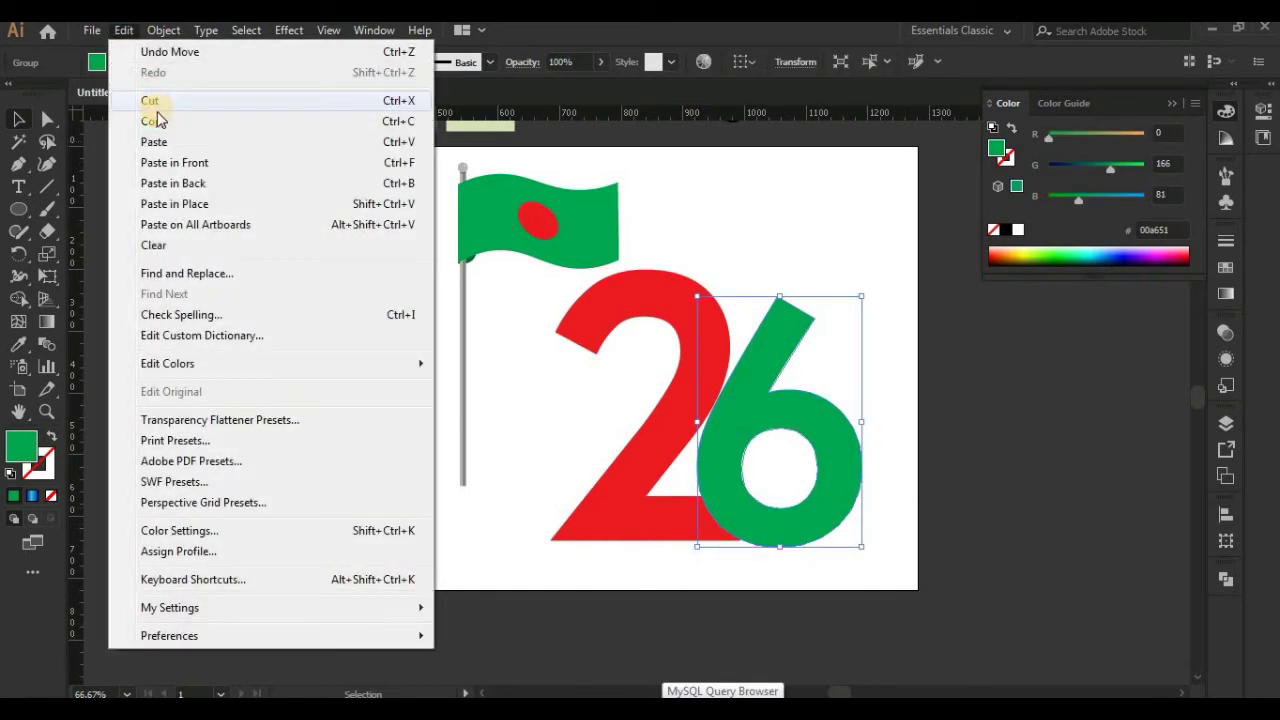
pyautogui.click(124, 30)
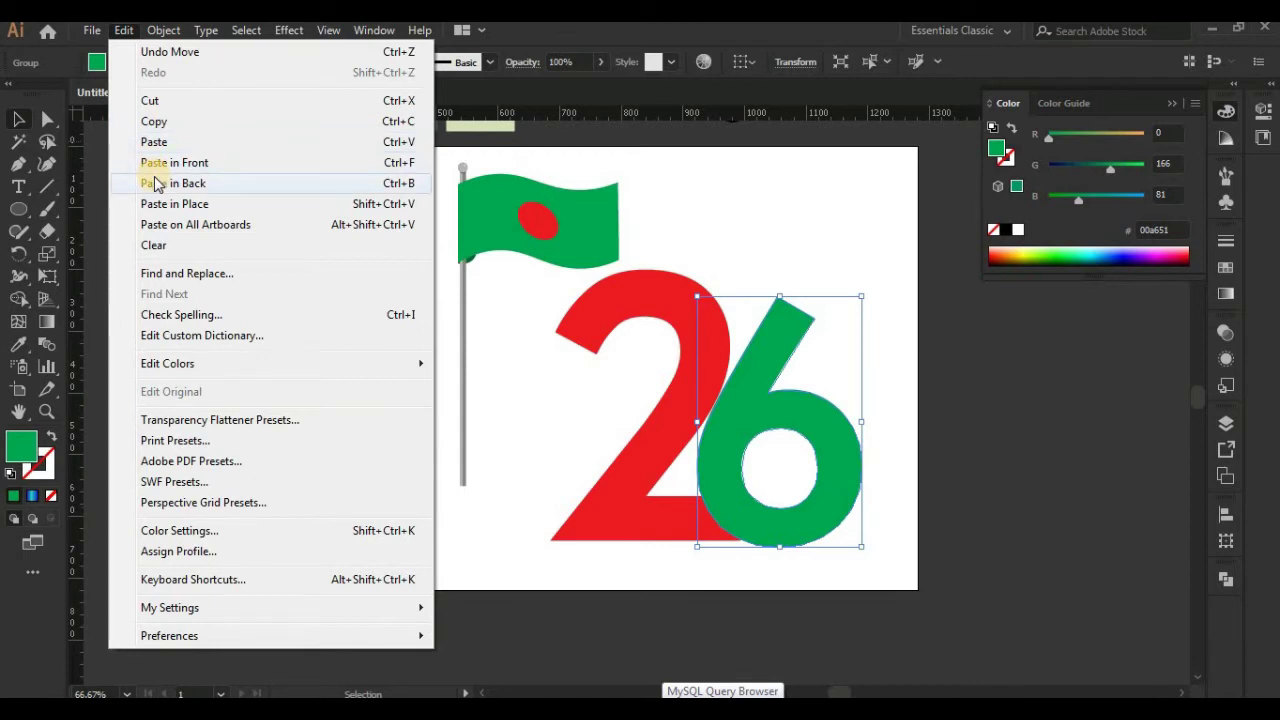
pyautogui.click(155, 183)
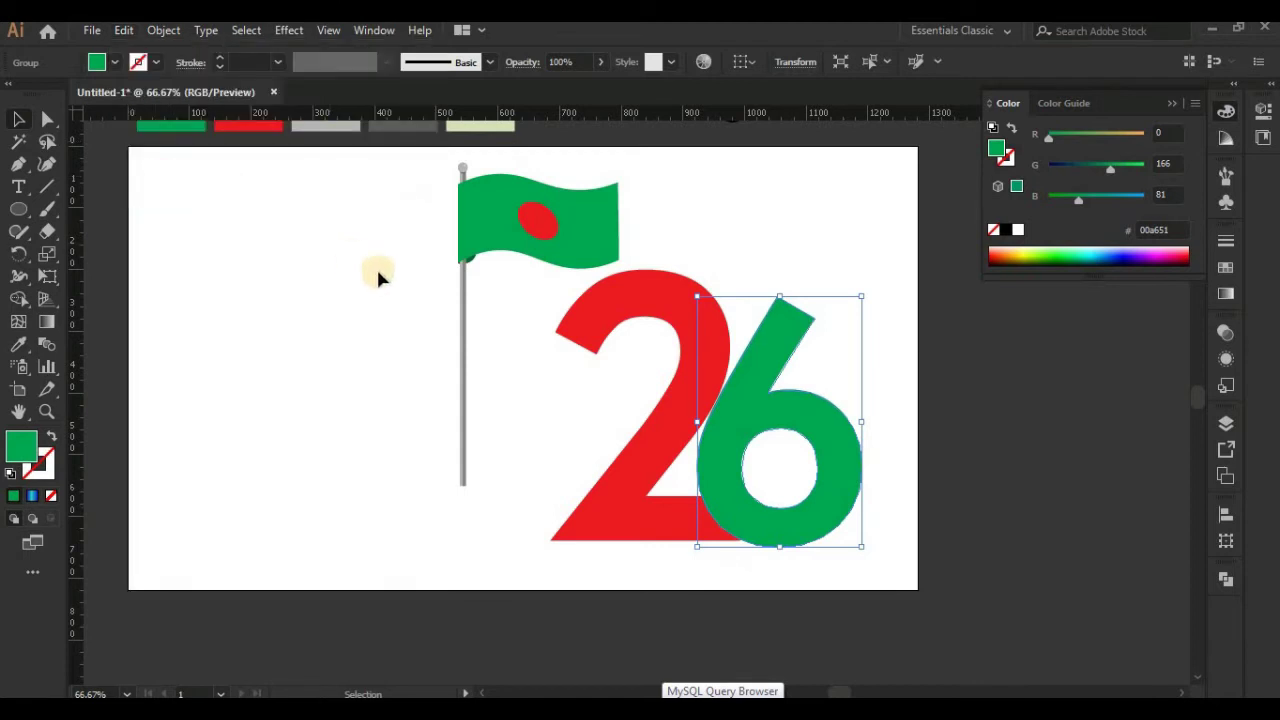
pyautogui.click(1005, 230)
pyautogui.press('Left')
pyautogui.press('Left')
pyautogui.press('Left')
pyautogui.press('Left')
pyautogui.press('Left')
pyautogui.press('Left')
pyautogui.press('Left')
pyautogui.press('Left')
pyautogui.press('Left')
pyautogui.press('Left')
pyautogui.press('Left')
pyautogui.press('Left')
pyautogui.press('Left')
pyautogui.press('Left')
pyautogui.press('Left')
# - Lower the shadow's opacity to about 44% and shift it slightly right
pyautogui.click(1230, 336)
pyautogui.click(1173, 356)
pyautogui.moveTo(1140, 378); pyautogui.dragTo(1141, 379)
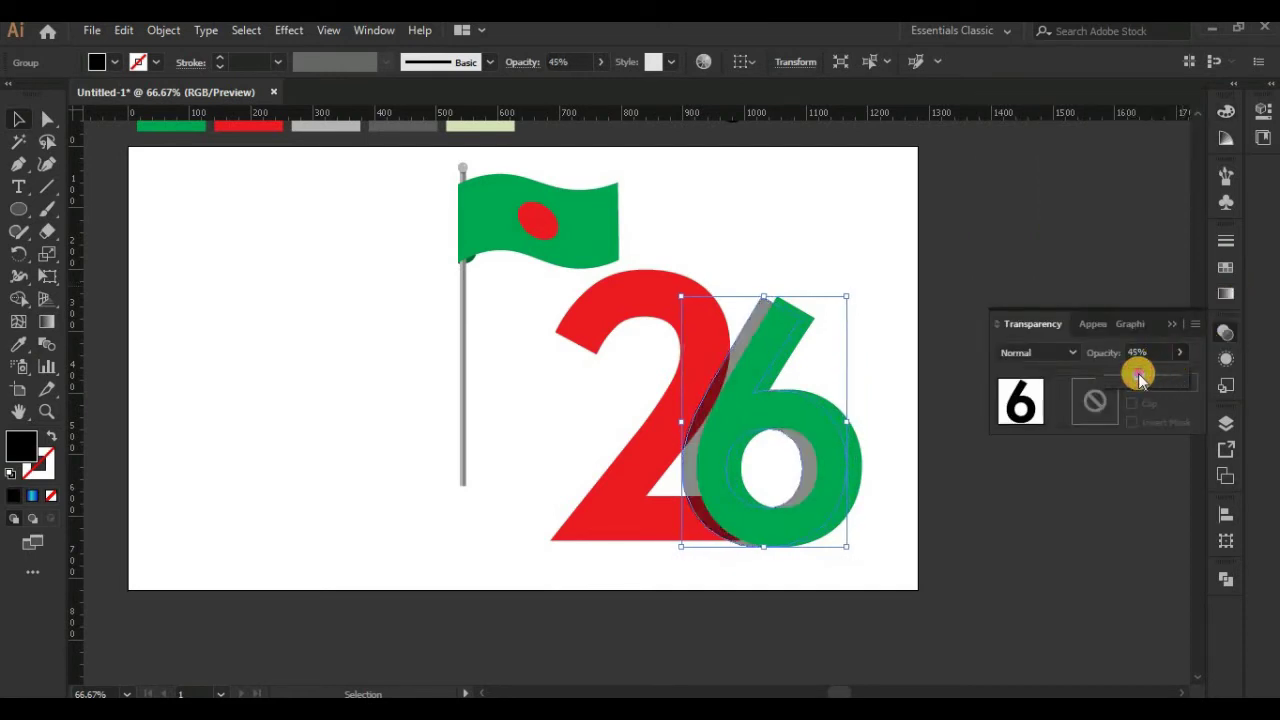
pyautogui.click(1096, 508)
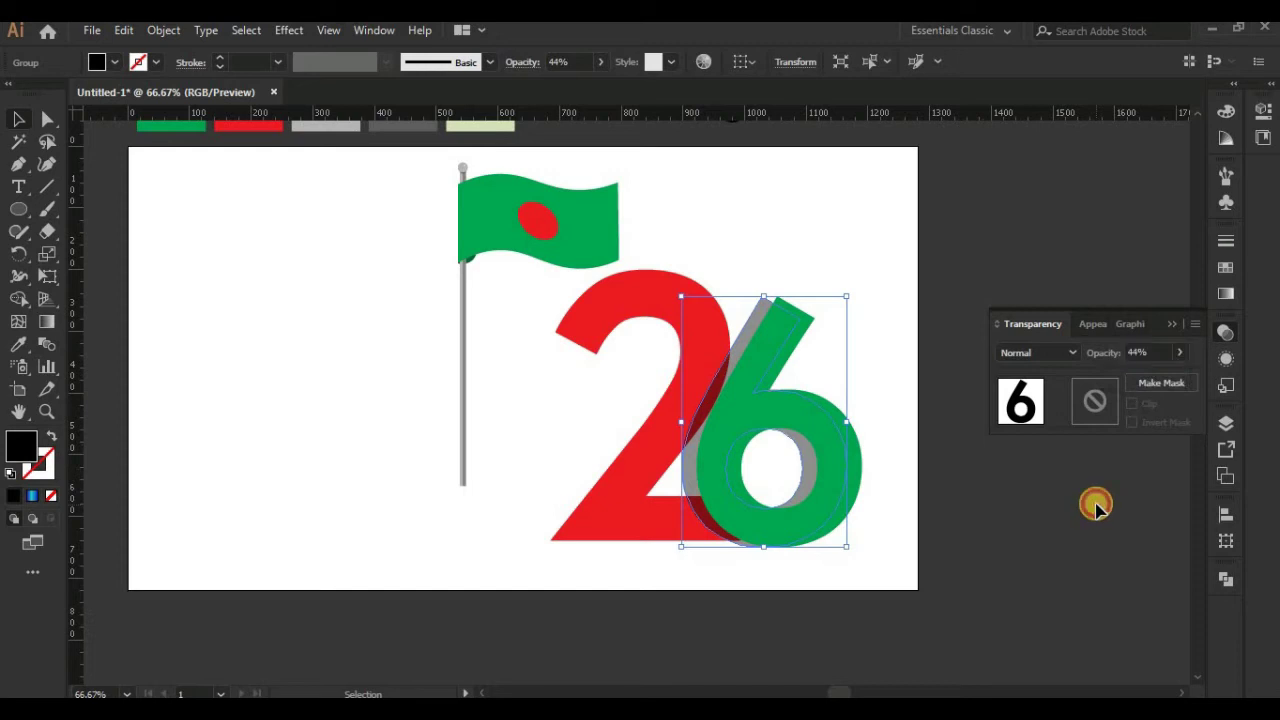
pyautogui.click(1096, 508)
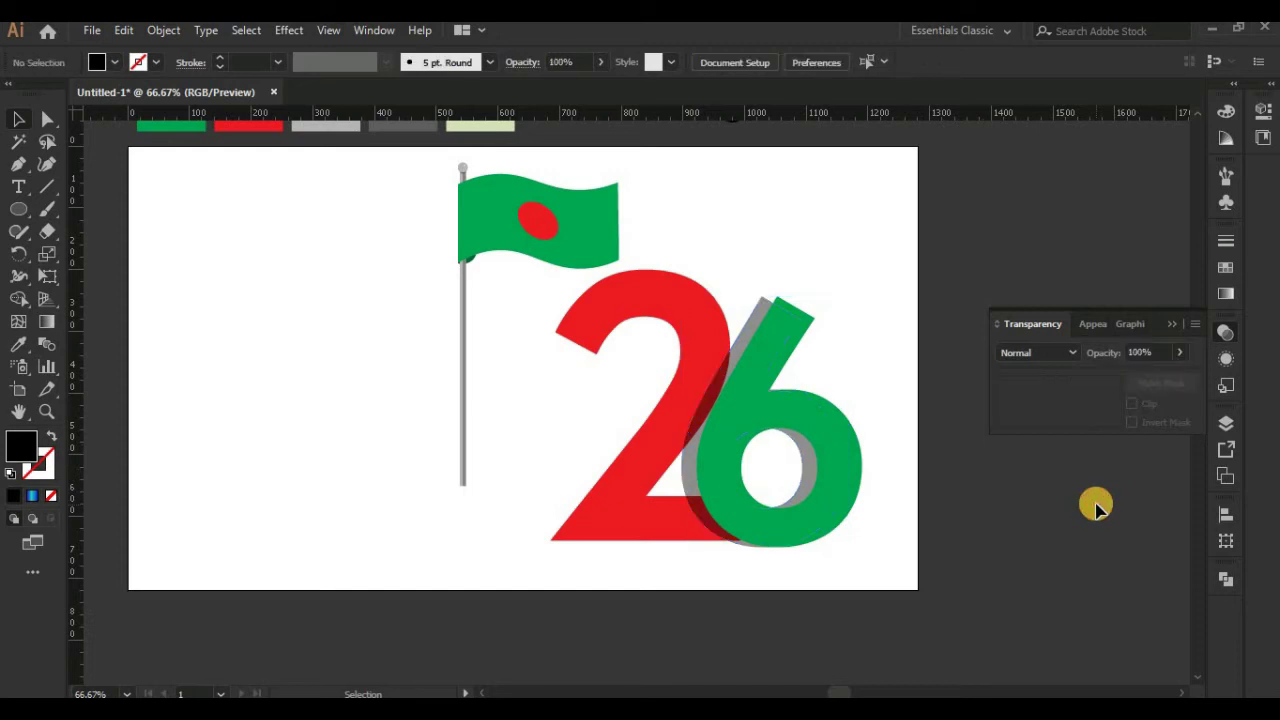
pyautogui.click(810, 473)
pyautogui.moveTo(812, 470); pyautogui.dragTo(814, 471)
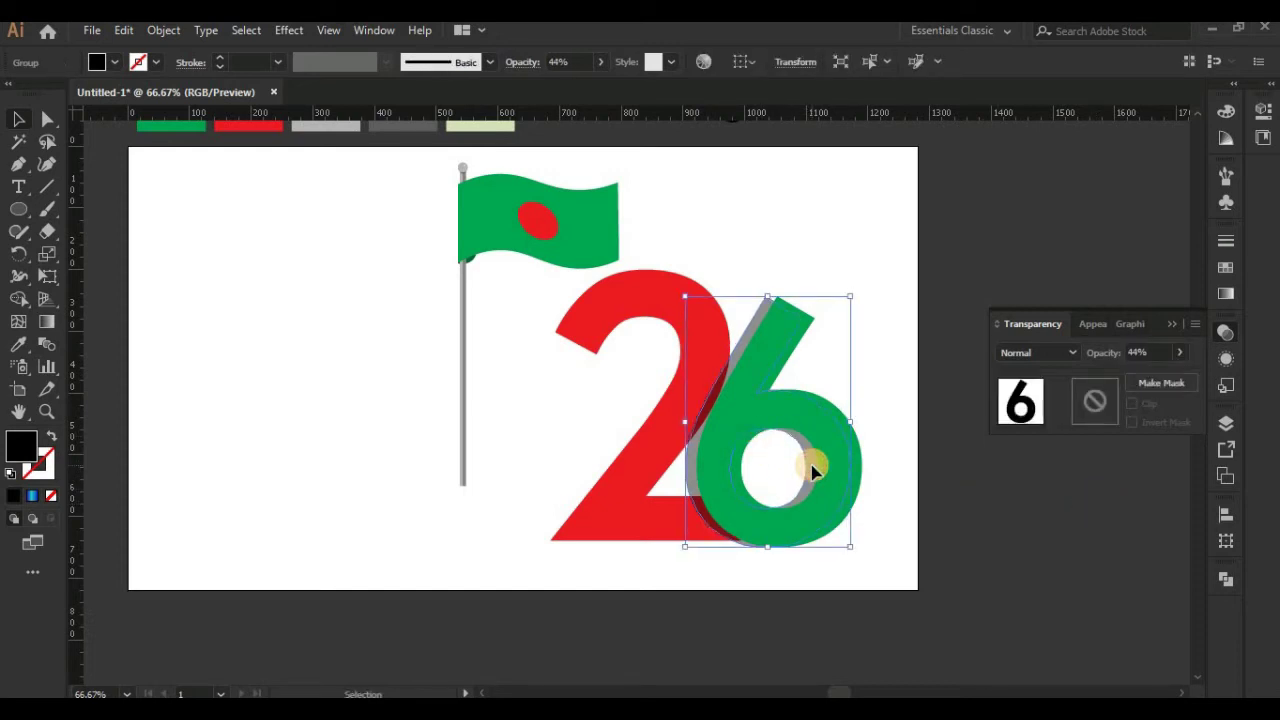
# - Set the shadow's blend mode to Multiply and its opacity to 38%
pyautogui.click(1038, 352)
pyautogui.click(1008, 417)
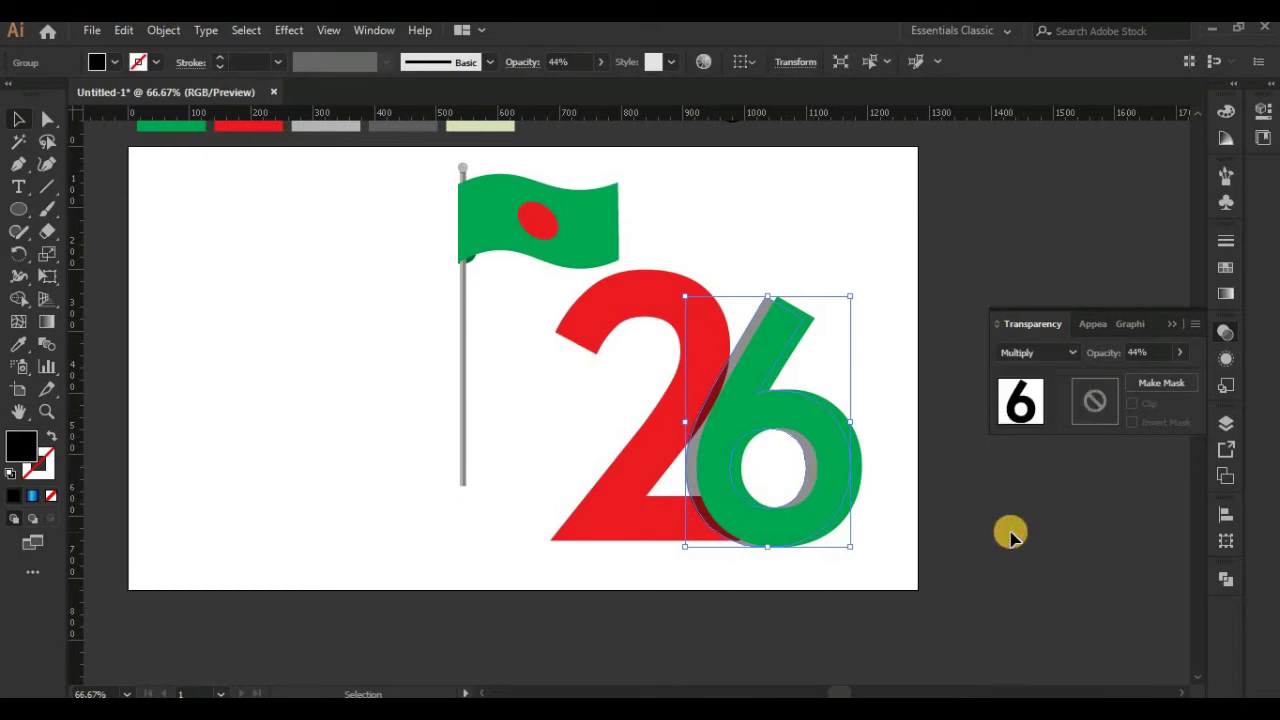
pyautogui.click(1008, 531)
pyautogui.click(818, 486)
pyautogui.click(1150, 350)
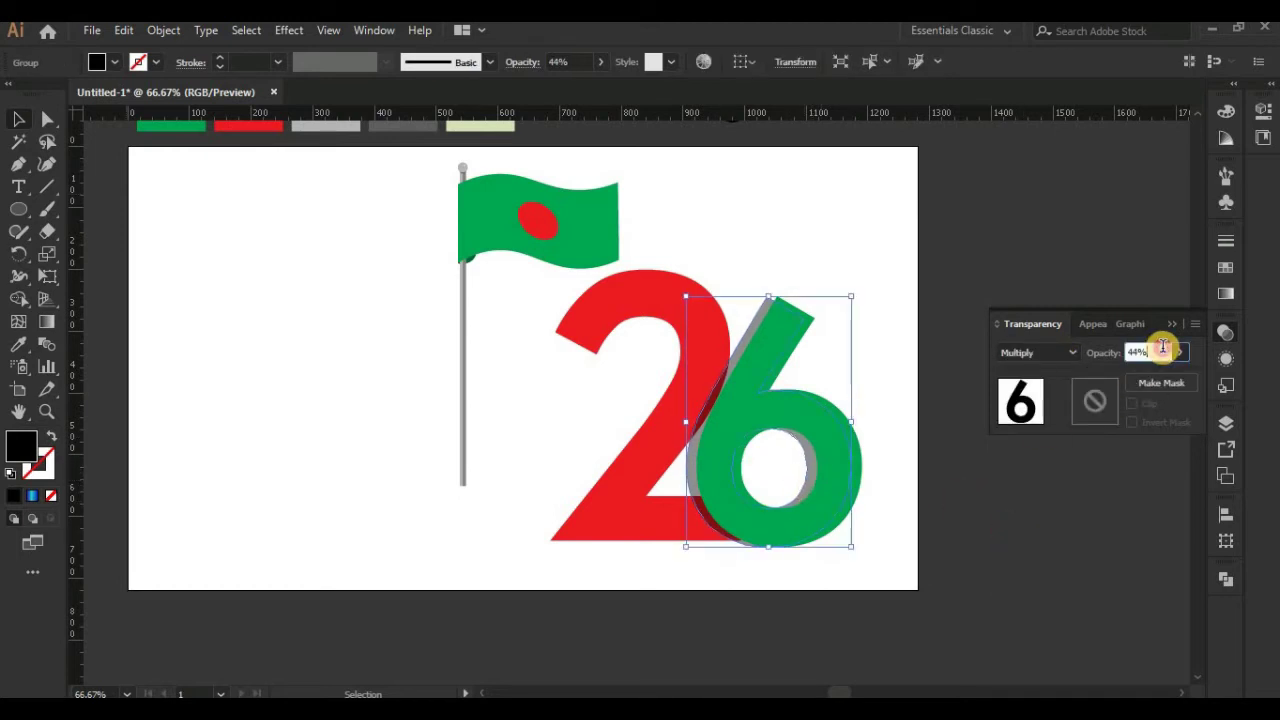
pyautogui.write('38')
pyautogui.click(1091, 520)
# - Fill the shadow with a grey swatch and review the finished shadow
pyautogui.click(669, 445)
pyautogui.click(1226, 267)
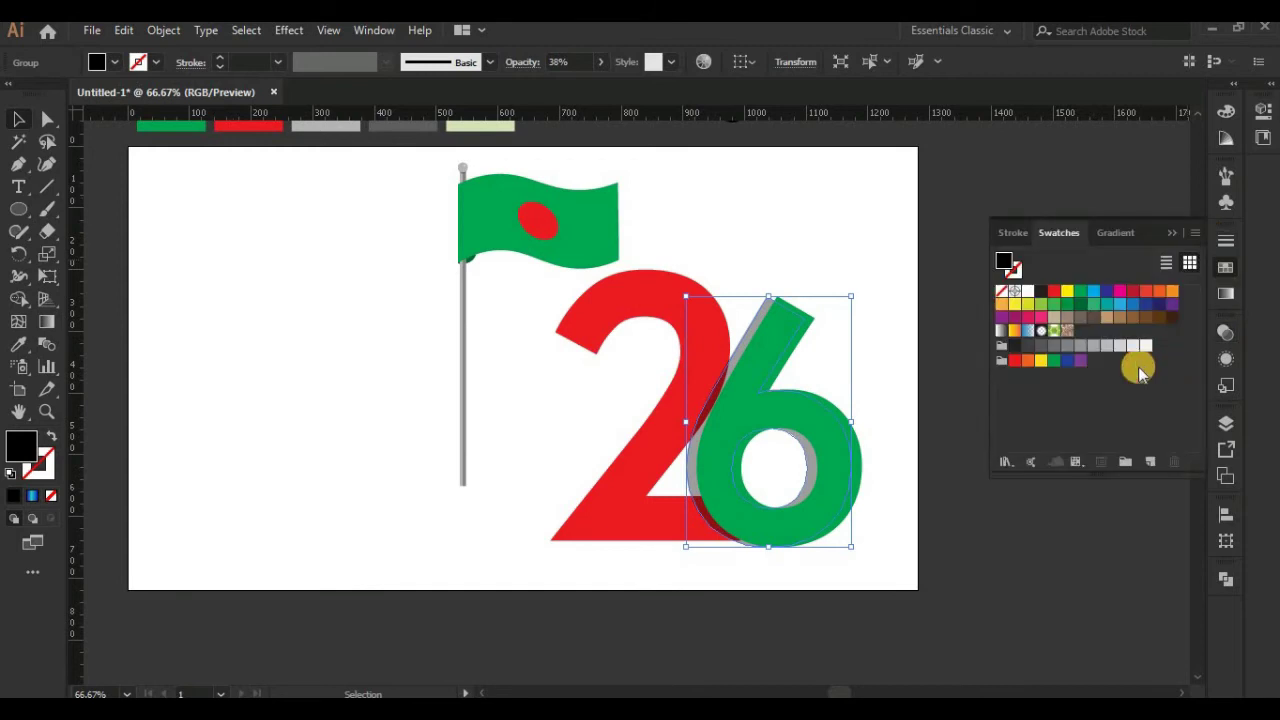
pyautogui.click(1030, 334)
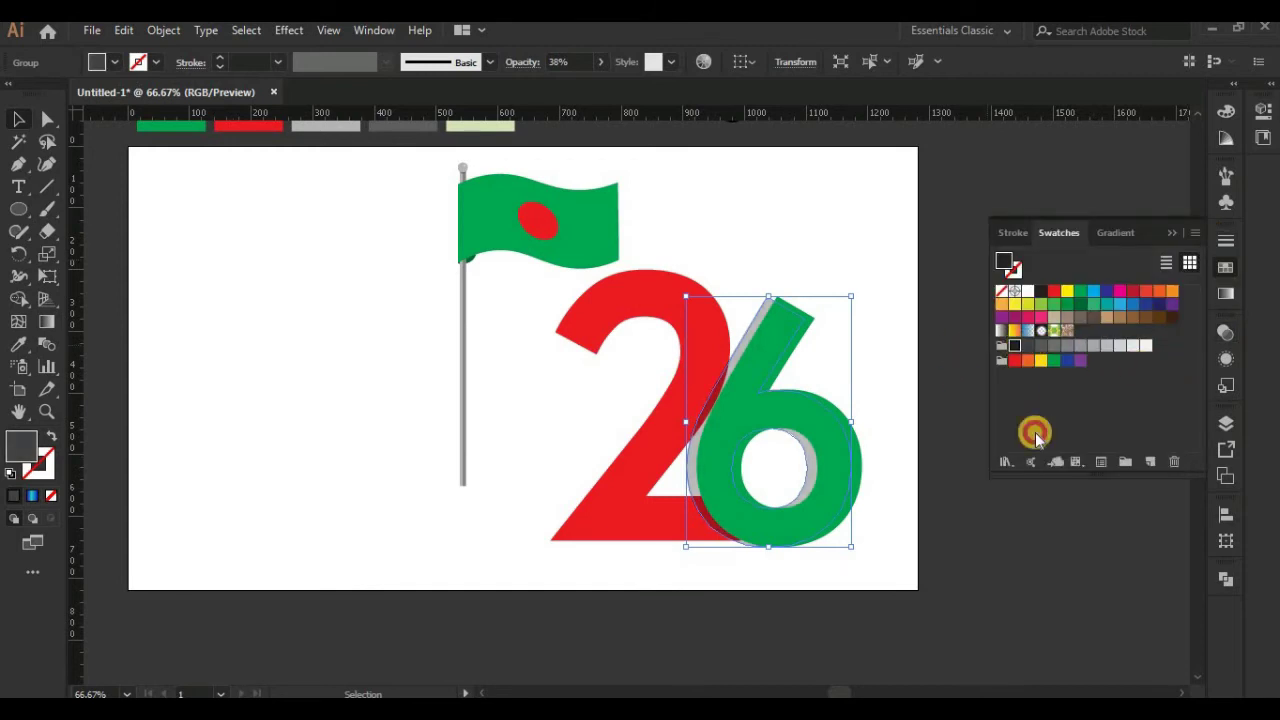
pyautogui.click(1034, 562)
pyautogui.click(757, 327)
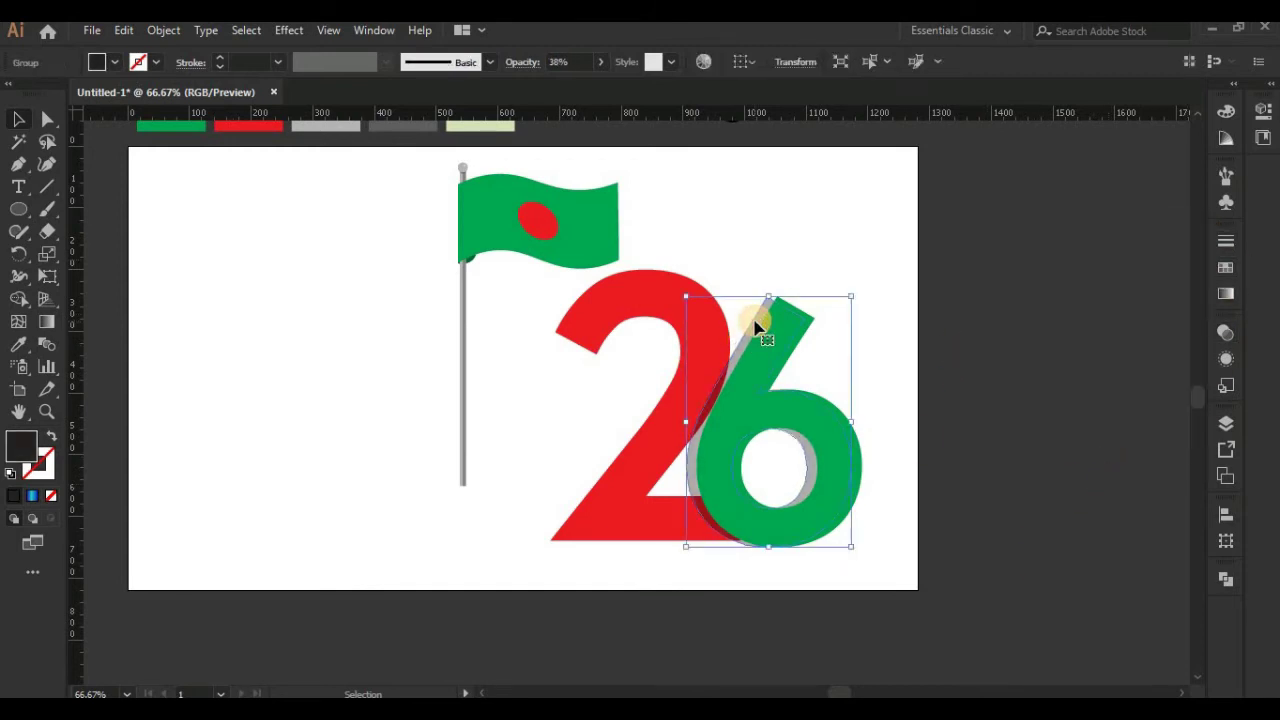
pyautogui.click(1026, 421)
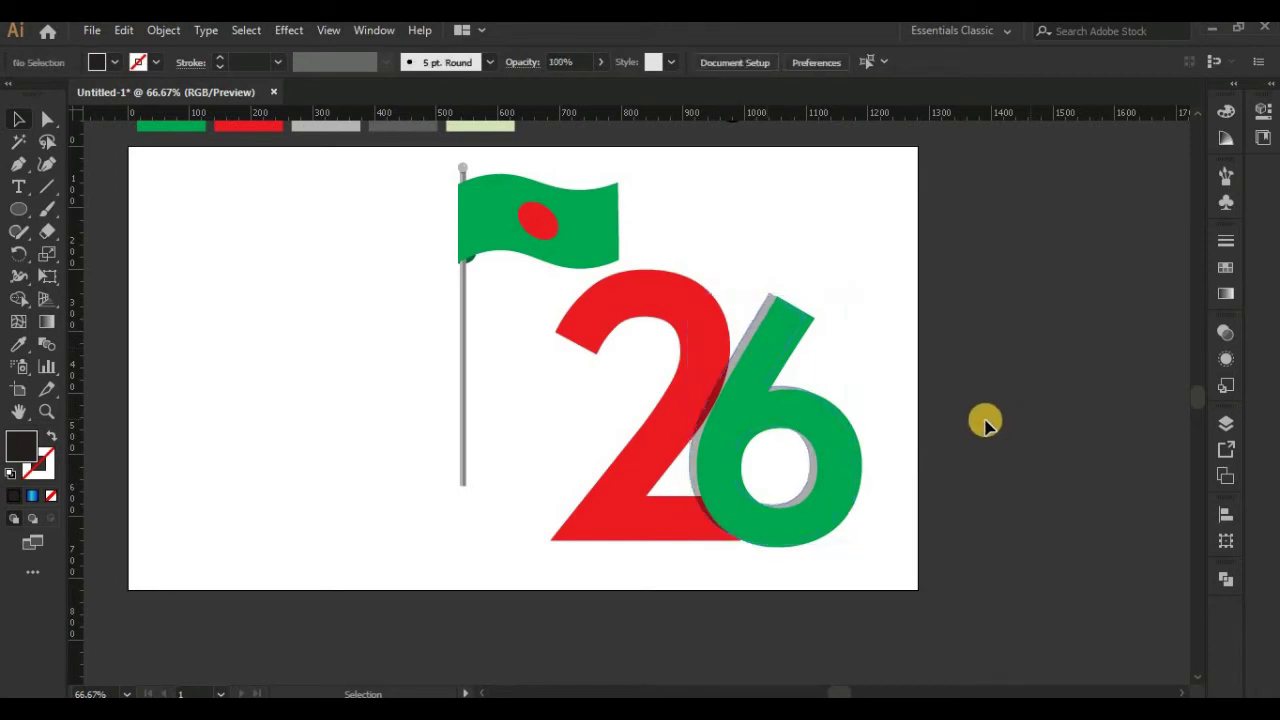
pyautogui.click(757, 318)
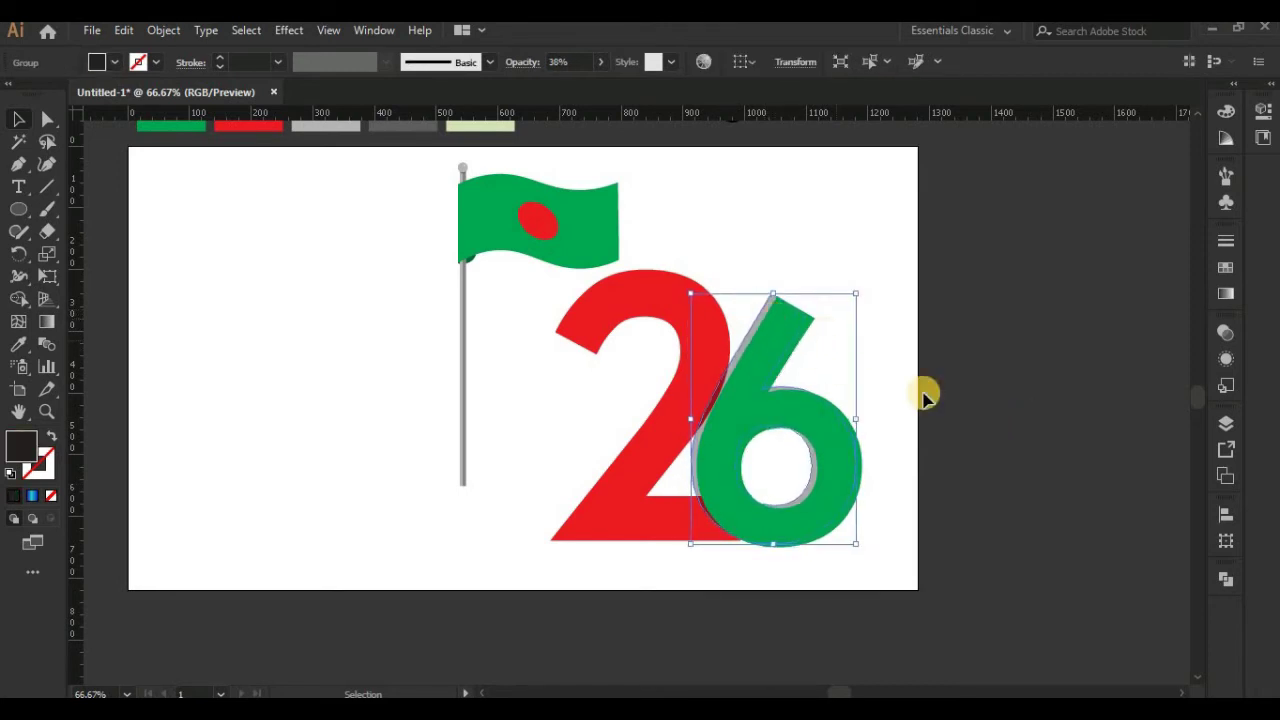
pyautogui.click(1002, 432)
pyautogui.scroll(-2, 640, 443)
pyautogui.scroll(3, 726, 443)
# - Draw a small circle inside the 6's hole and give it the 2's red
pyautogui.click(18, 209)
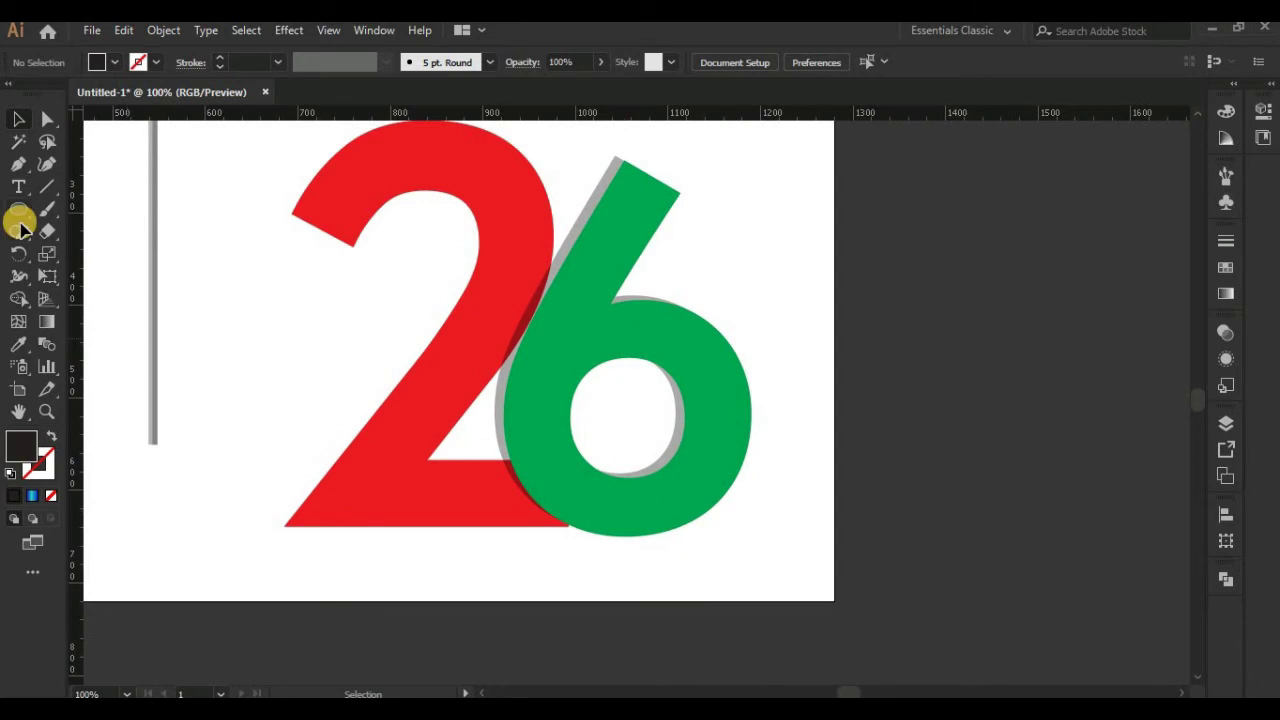
pyautogui.moveTo(650, 484); pyautogui.dragTo(662, 476)
pyautogui.press('v')
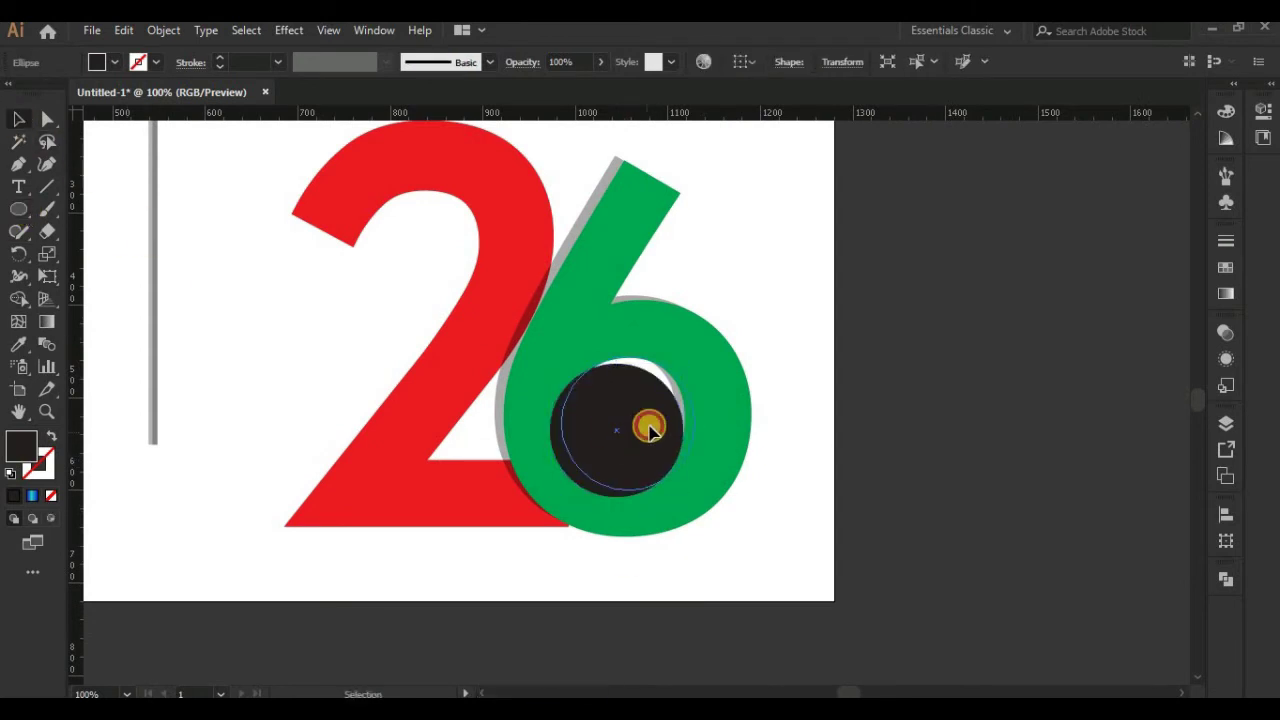
pyautogui.moveTo(648, 423); pyautogui.dragTo(662, 417)
pyautogui.press('i')
pyautogui.click(420, 394)
# - Check the red circle and green 6 while zooming in and out
pyautogui.click(20, 120)
pyautogui.click(996, 360)
pyautogui.click(590, 210)
pyautogui.click(1030, 310)
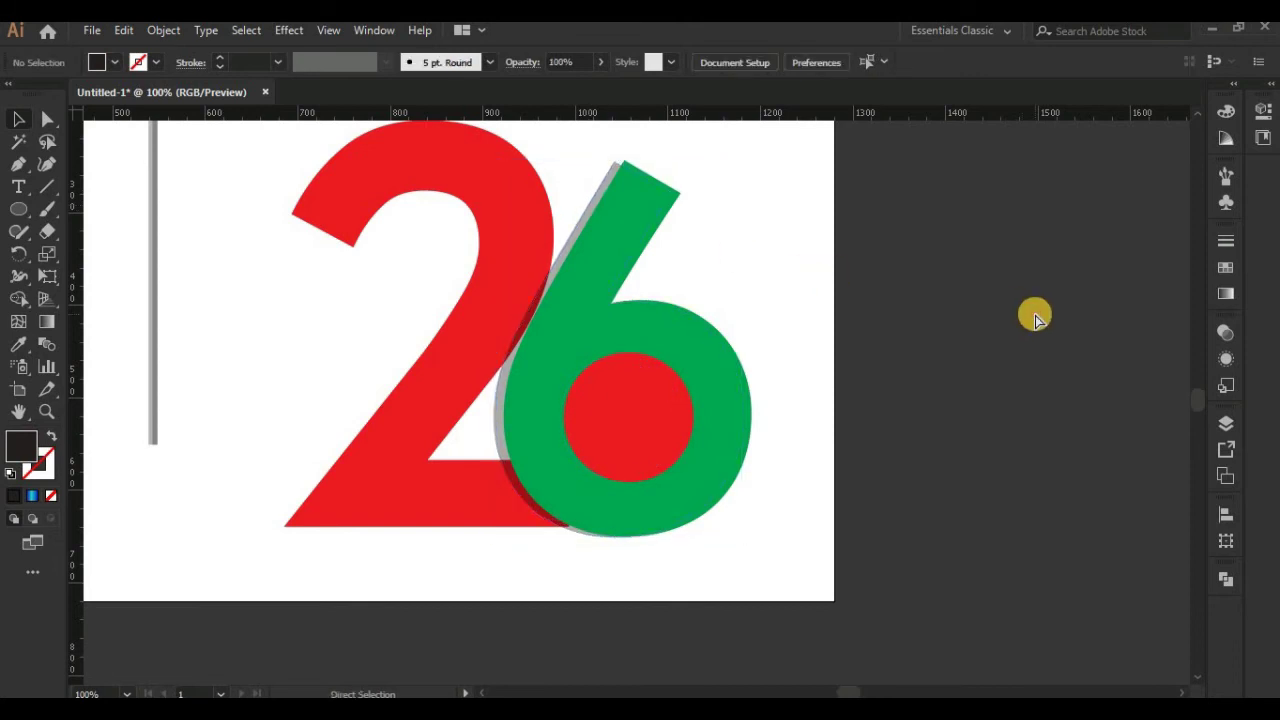
pyautogui.hotkey('ctrl', '-')
pyautogui.hotkey('ctrl', '-')
pyautogui.click(610, 414)
pyautogui.click(780, 487)
pyautogui.hotkey('ctrl', '+')
# - Nudge the red 2 down, left and back up with arrow keys
pyautogui.click(570, 260)
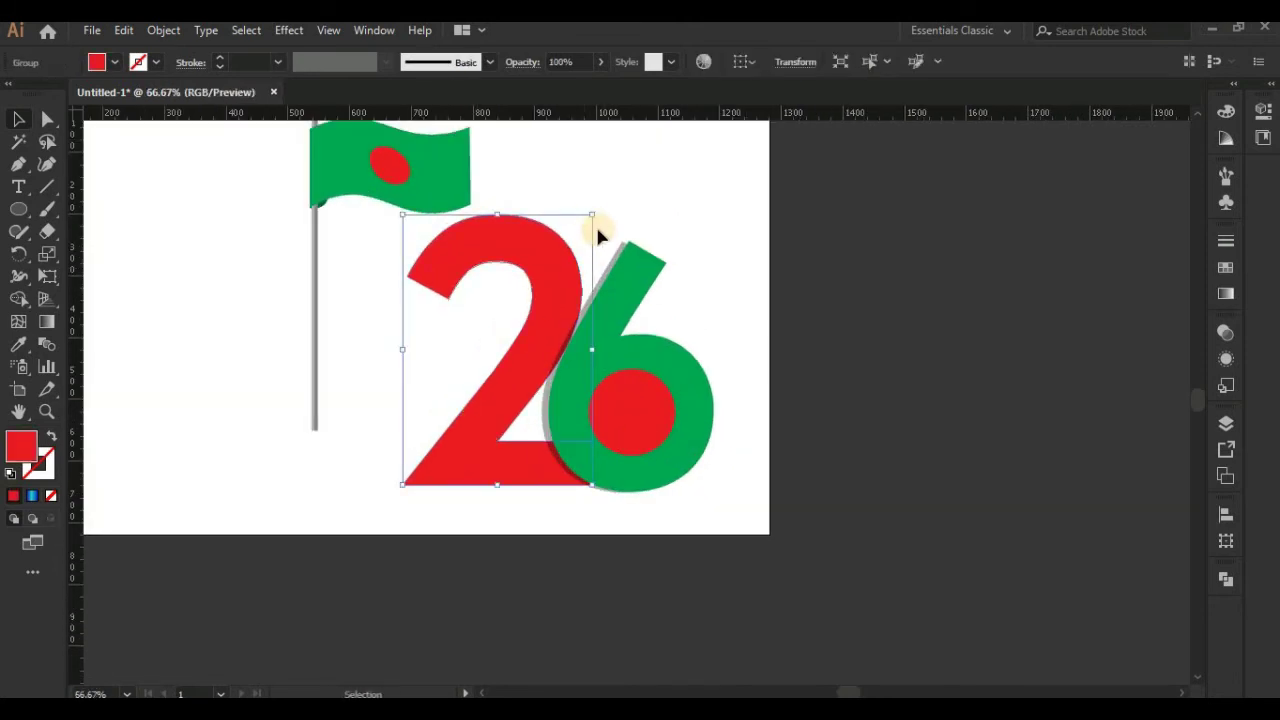
pyautogui.press('Down')
pyautogui.press('Down')
pyautogui.press('Down')
pyautogui.press('Down')
pyautogui.press('Down')
pyautogui.press('Down')
pyautogui.press('Left')
pyautogui.press('Left')
pyautogui.press('Left')
pyautogui.press('Left')
pyautogui.press('Left')
pyautogui.press('Left')
pyautogui.press('Left')
pyautogui.press('Left')
pyautogui.press('Up')
pyautogui.press('Up')
pyautogui.press('Up')
pyautogui.click(874, 328)
# - Nudge the red 2 further right and up into its final position
pyautogui.click(557, 257)
pyautogui.press('Right')
pyautogui.press('Right')
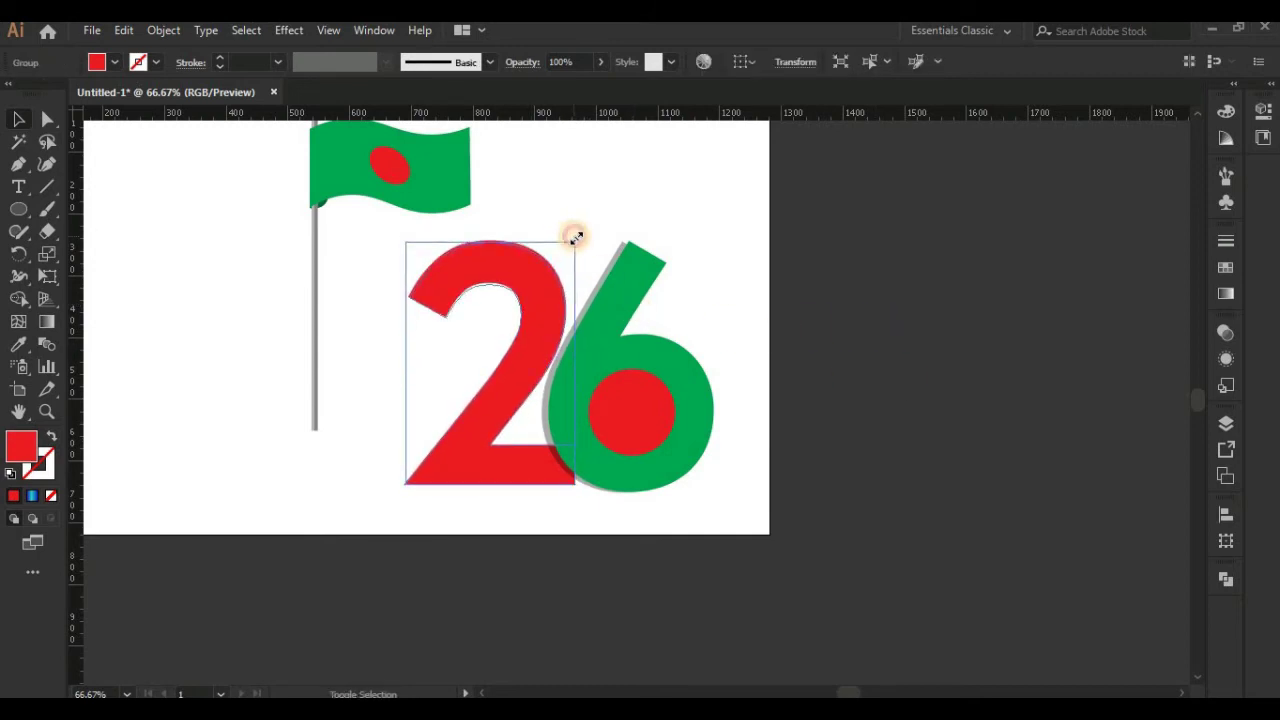
pyautogui.press('Right')
pyautogui.press('Right')
pyautogui.press('Up')
pyautogui.press('Right')
pyautogui.press('Right')
pyautogui.press('Up')
pyautogui.press('Right')
pyautogui.press('Up')
pyautogui.press('Left')
pyautogui.press('Left')
pyautogui.press('Left')
pyautogui.press('Left')
pyautogui.click(810, 360)
pyautogui.hotkey('ctrl', '-')
pyautogui.hotkey('ctrl', '-')
pyautogui.hotkey('ctrl', '-')
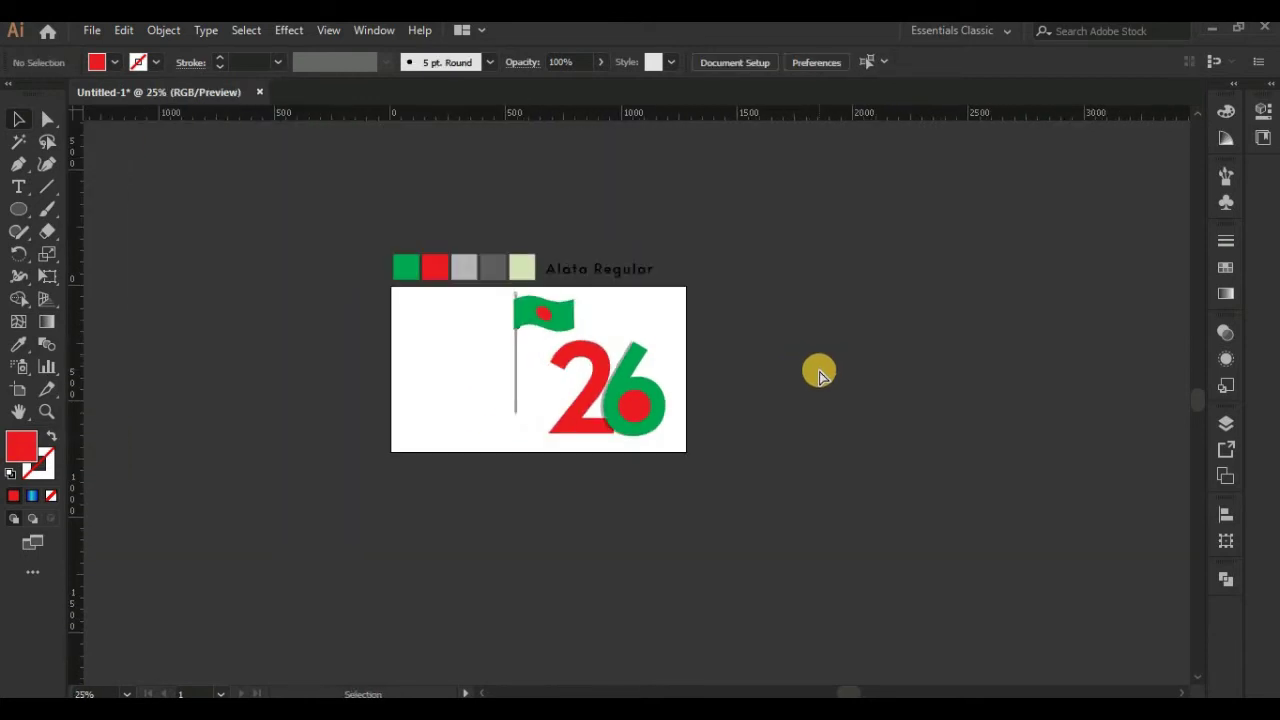
# - Shift the red 2 slightly right to adjust the digits' spacing
pyautogui.hotkey('ctrl', '+')
pyautogui.hotkey('ctrl', '+')
pyautogui.hotkey('ctrl', '+')
pyautogui.click(510, 482)
pyautogui.moveTo(531, 486); pyautogui.dragTo(540, 487)
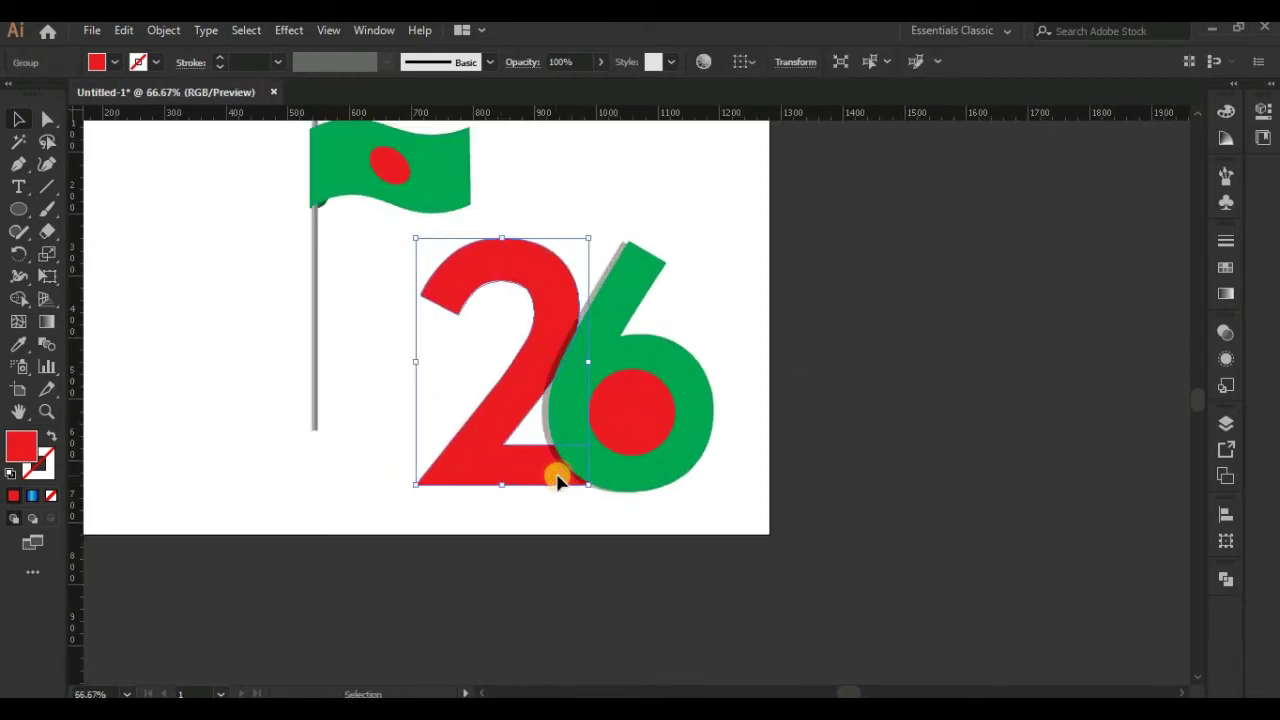
pyautogui.click(779, 423)
pyautogui.click(500, 451)
pyautogui.click(961, 361)
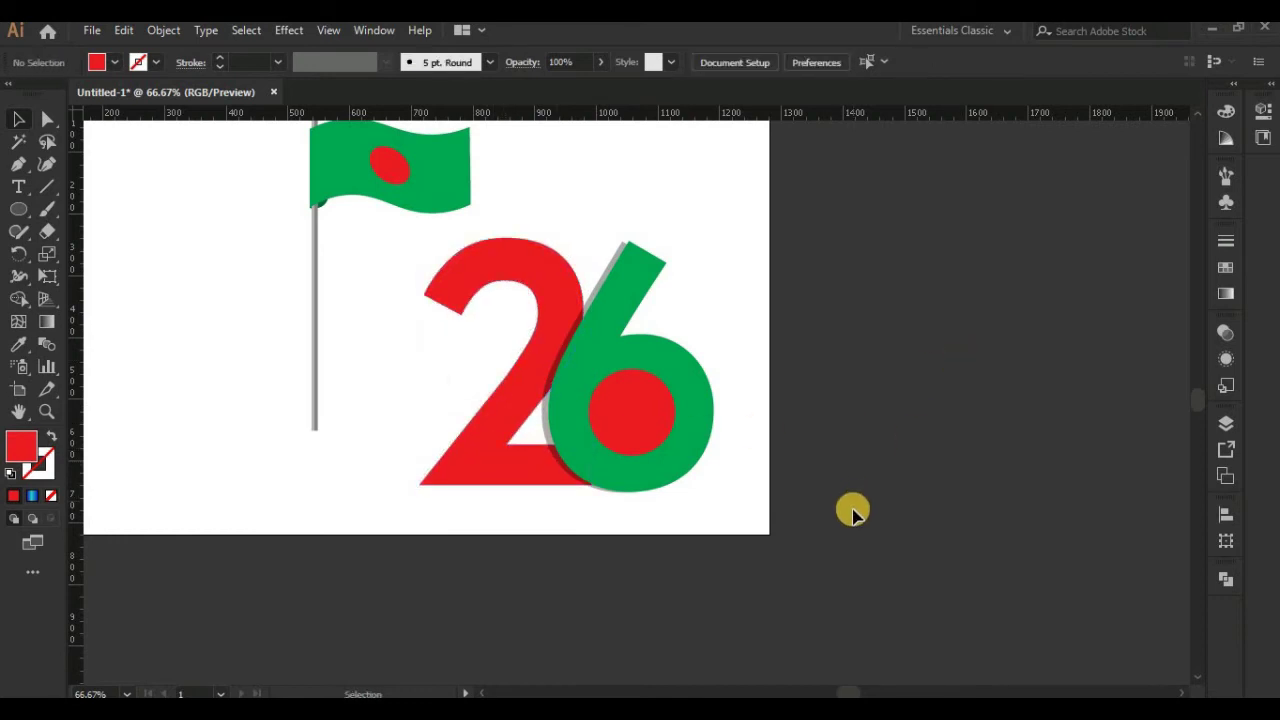
# - Group the 2 and 6, move the group left over the flagpole and shrink it
pyautogui.moveTo(852, 512); pyautogui.dragTo(571, 386)
pyautogui.rightClick(571, 386)
pyautogui.click(623, 503)
pyautogui.moveTo(676, 365); pyautogui.dragTo(458, 372)
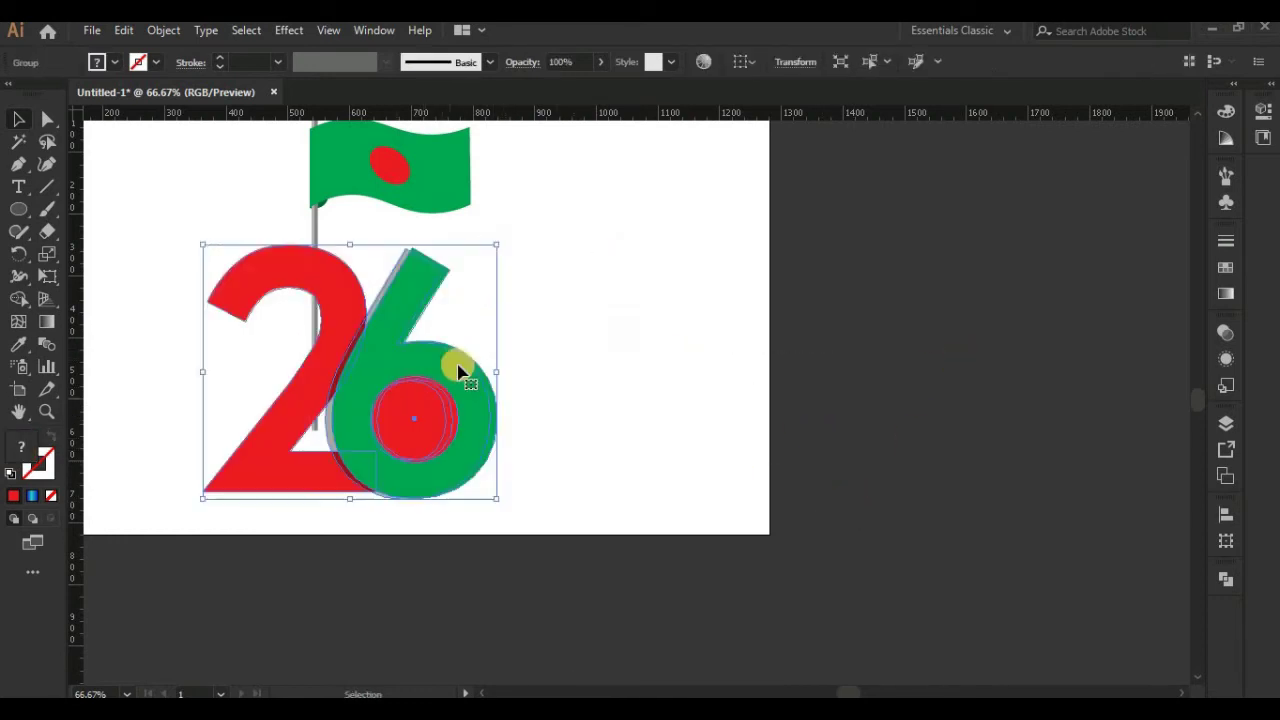
pyautogui.moveTo(497, 245); pyautogui.dragTo(443, 286)
pyautogui.click(514, 420)
pyautogui.moveTo(514, 420); pyautogui.dragTo(640, 408)
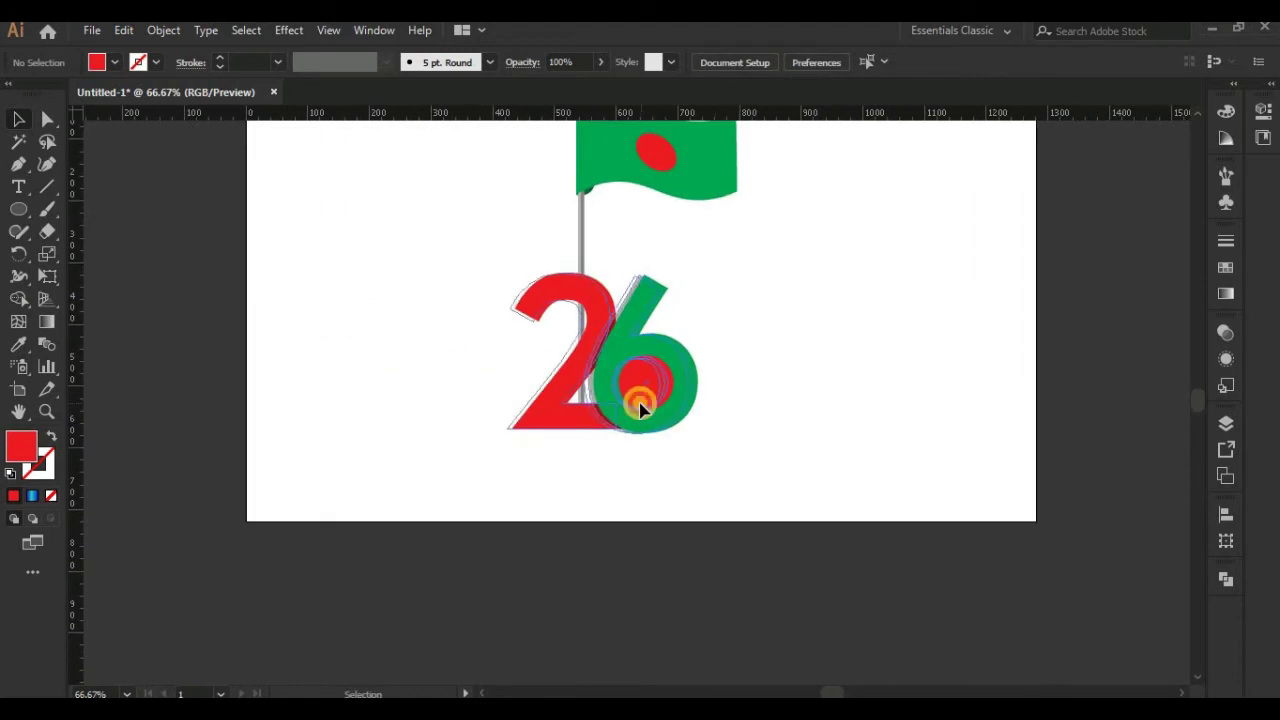
pyautogui.hotkey('ctrl', '+')
pyautogui.hotkey('ctrl', '+')
pyautogui.hotkey('ctrl', '+')
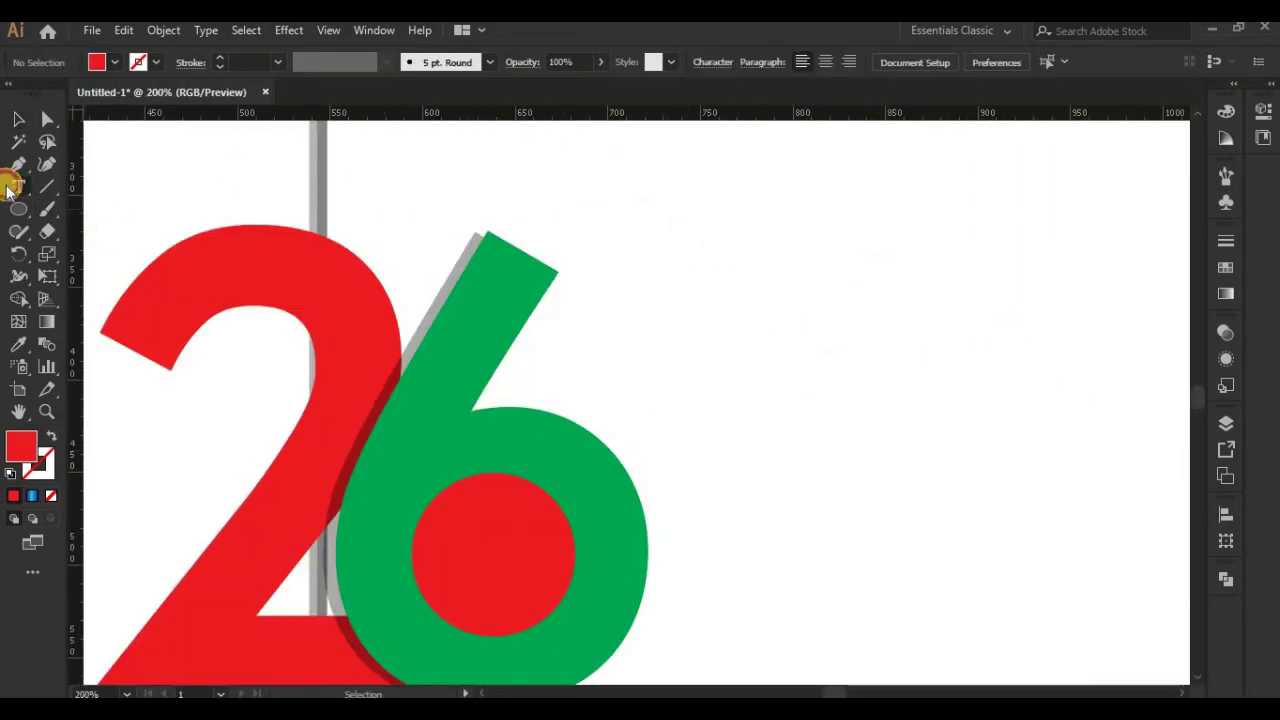
# - Type 'TH' and rotate it onto the 6's slanted upper stroke
pyautogui.click(711, 330)
pyautogui.write('TH')
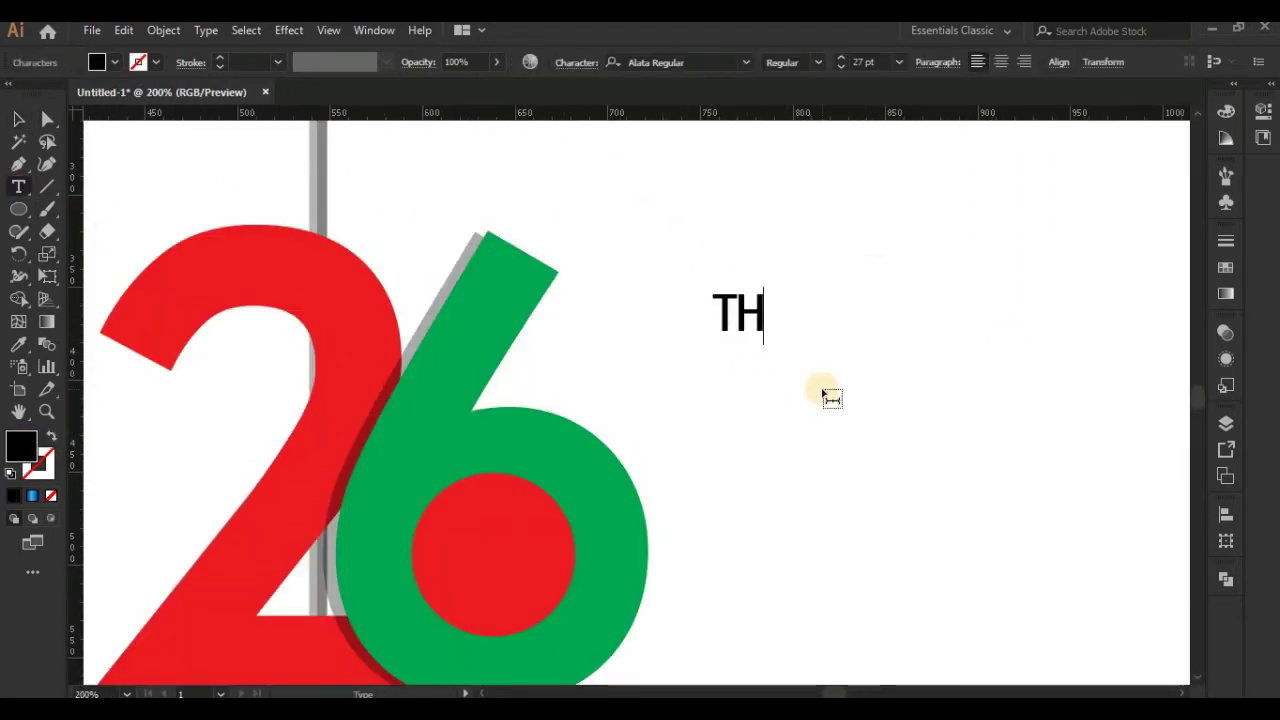
pyautogui.click(20, 118)
pyautogui.moveTo(771, 286); pyautogui.dragTo(500, 295)
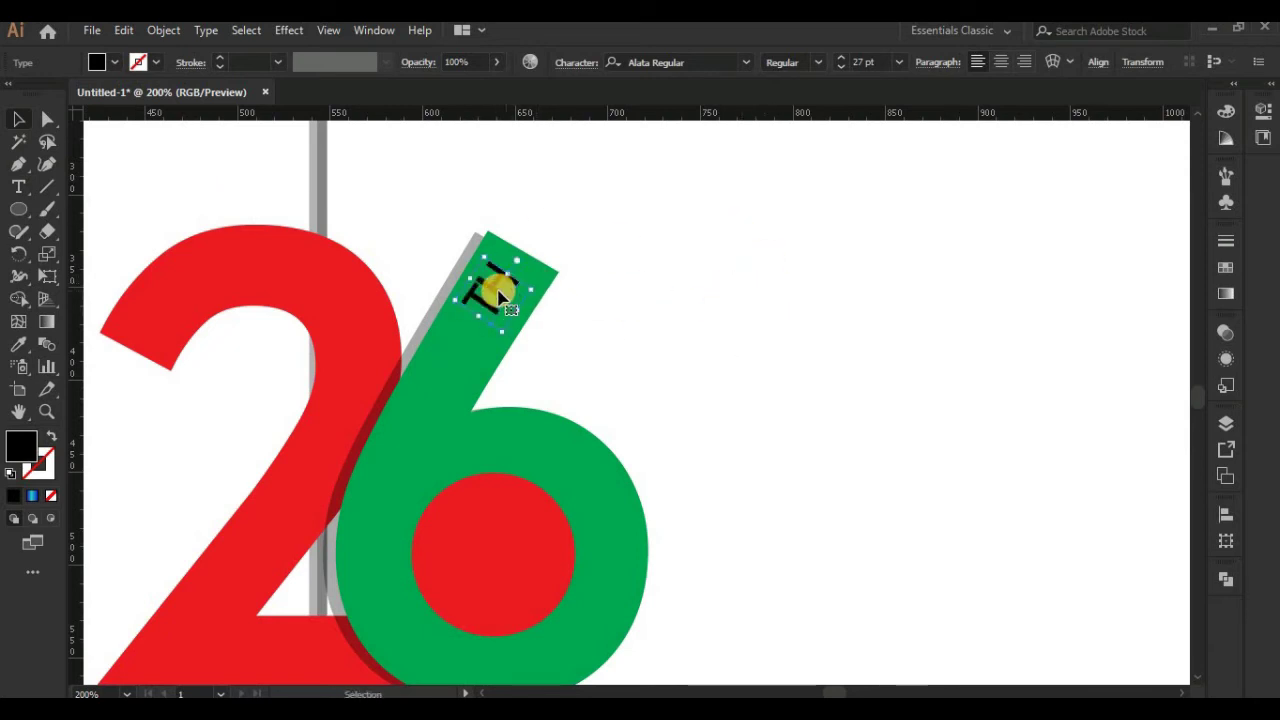
# - Make the TH text white at 24 pt
pyautogui.doubleClick(38, 460)
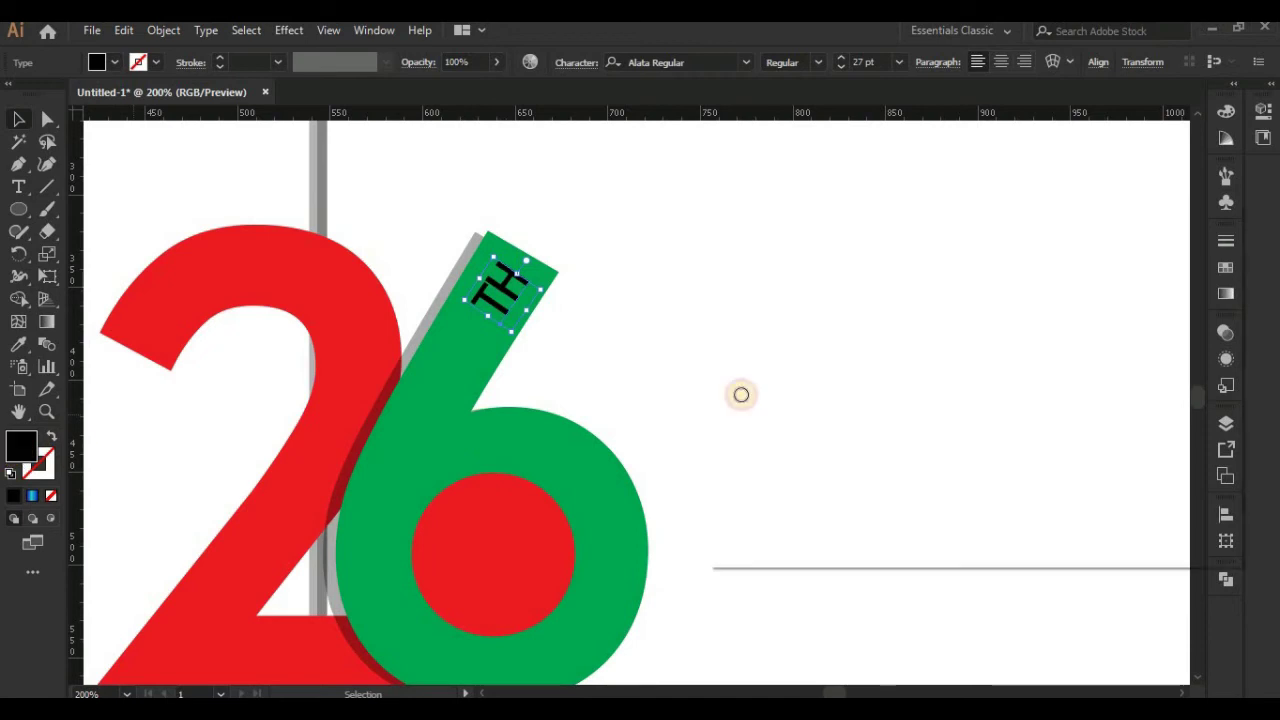
pyautogui.click(711, 252)
pyautogui.press('Return')
pyautogui.click(507, 307)
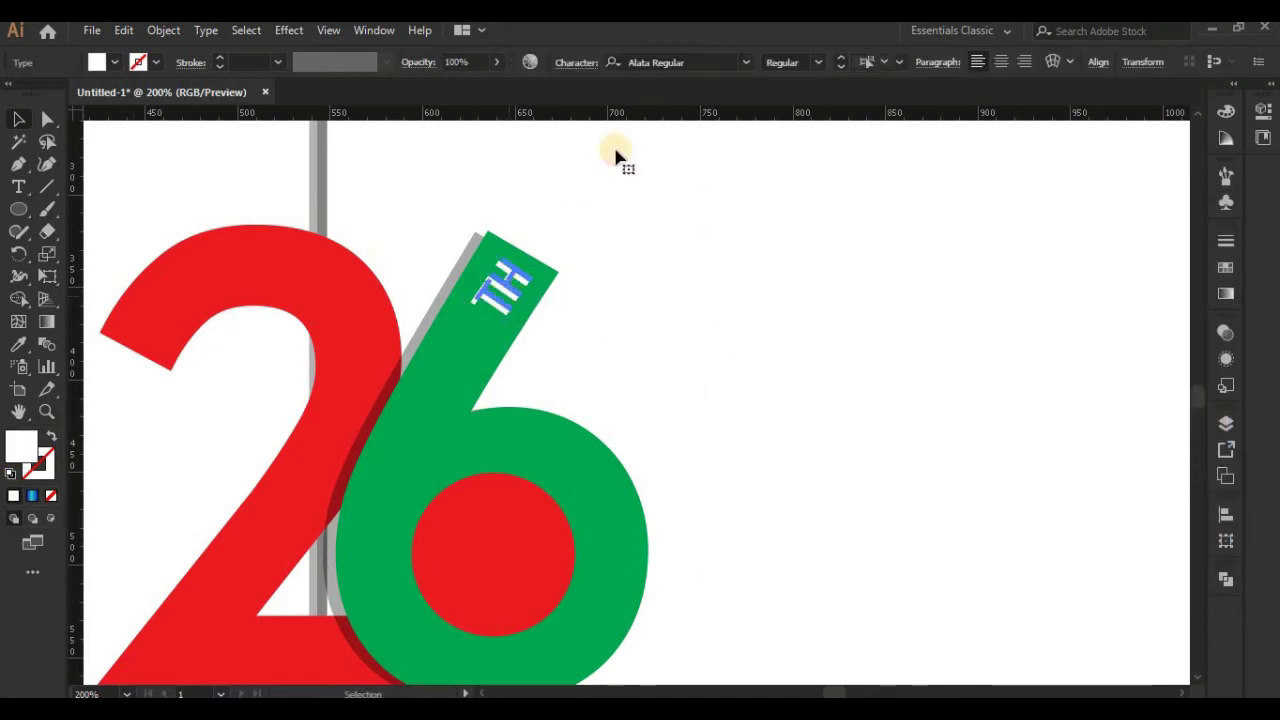
pyautogui.click(820, 62)
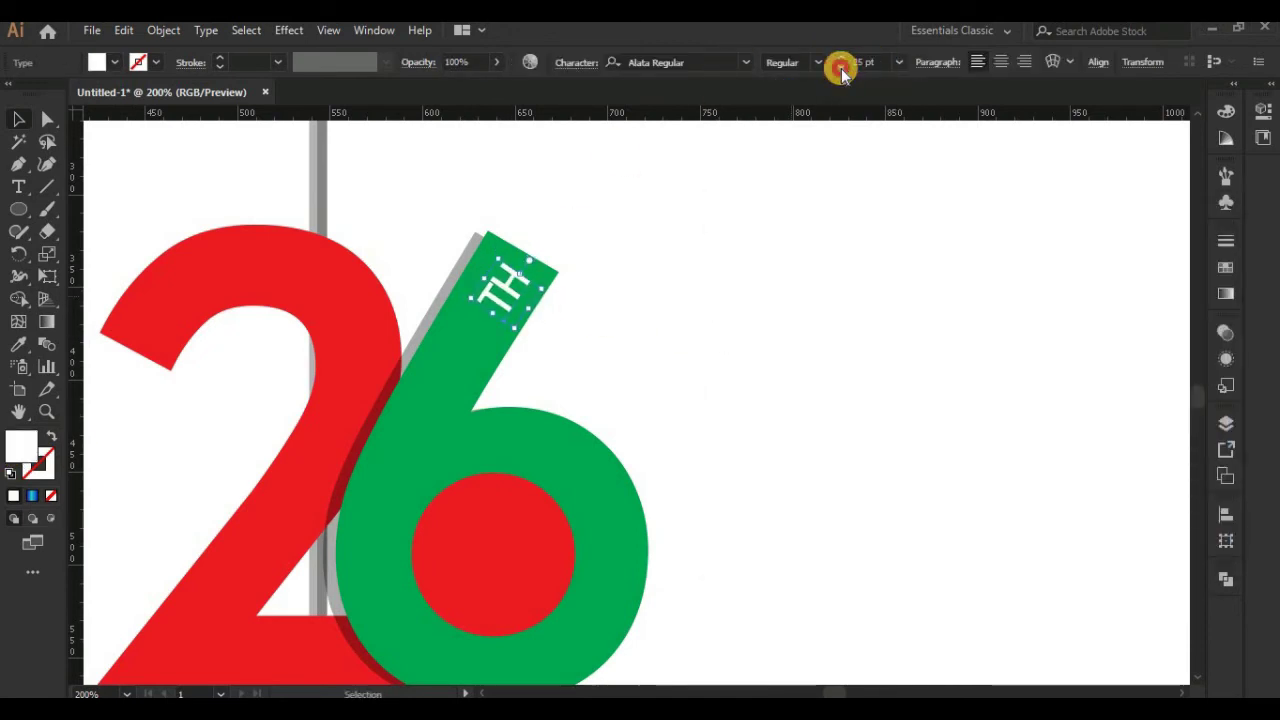
pyautogui.click(769, 274)
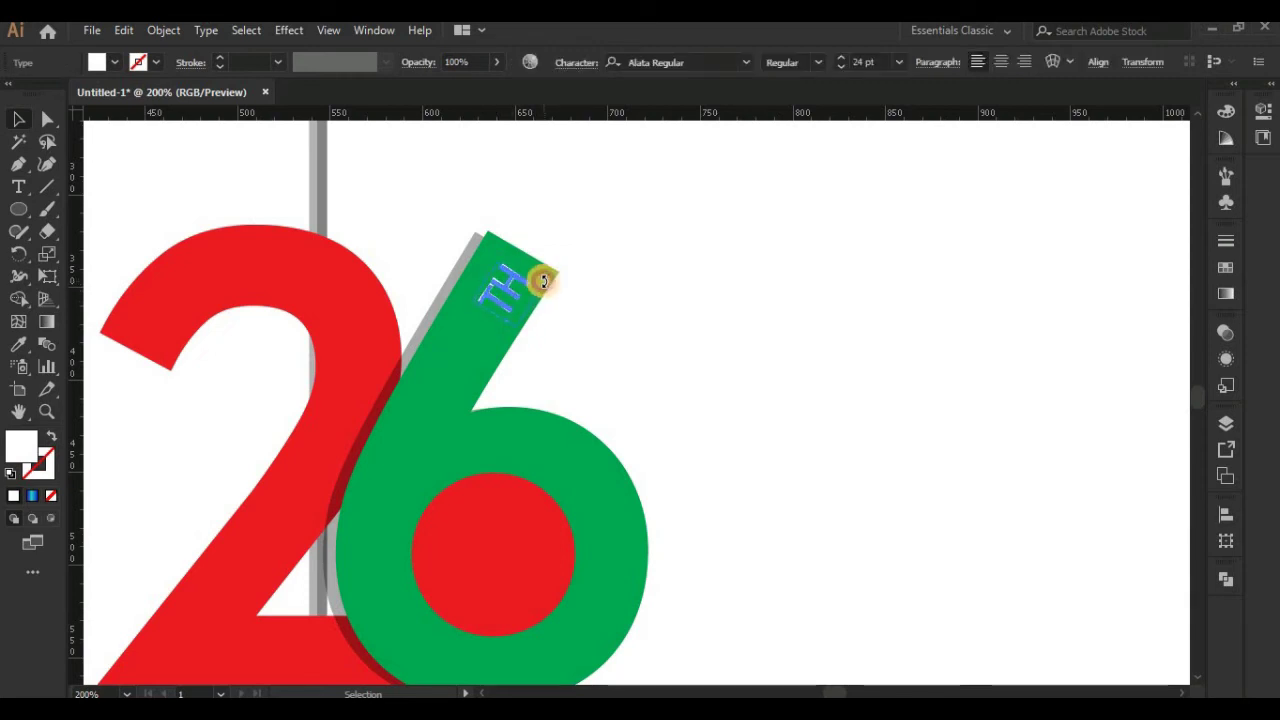
pyautogui.click(614, 331)
pyautogui.moveTo(614, 330); pyautogui.dragTo(624, 336)
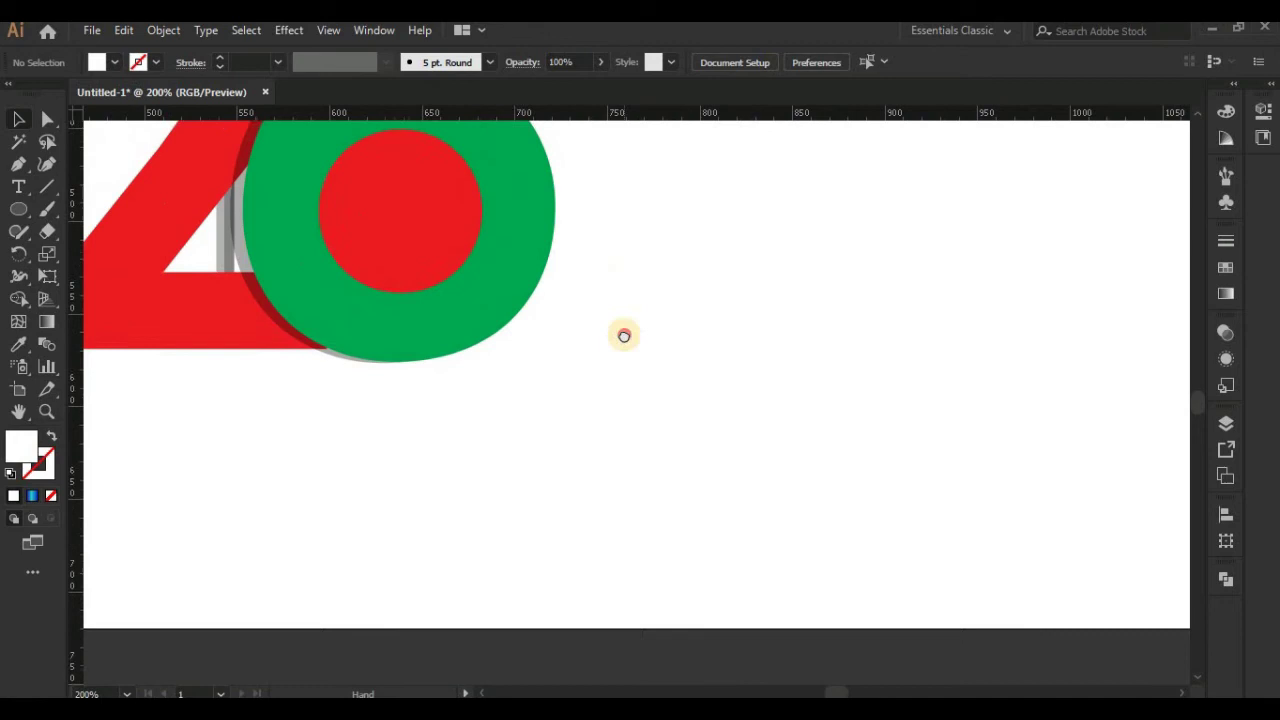
# - Type 'MARCH' beside the 26 with letter spacing set to 100
pyautogui.press('t')
pyautogui.click(650, 388)
pyautogui.write('MARC')
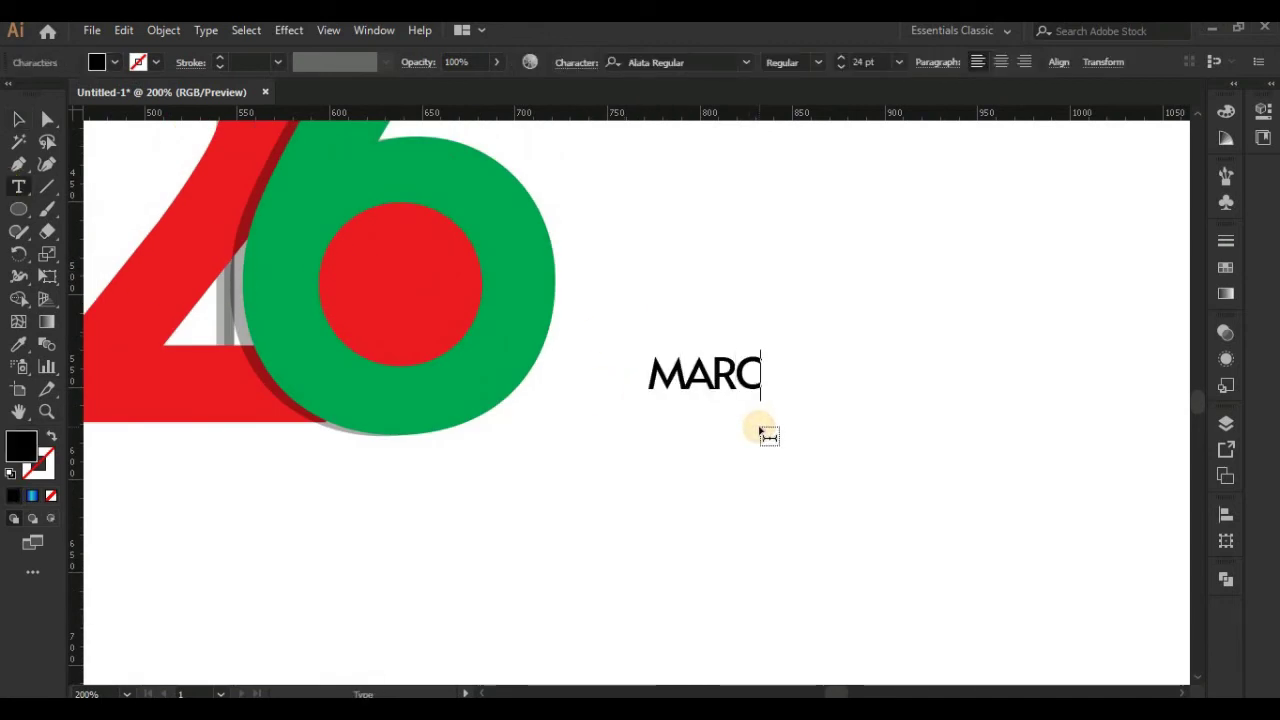
pyautogui.press('Escape')
pyautogui.click(567, 70)
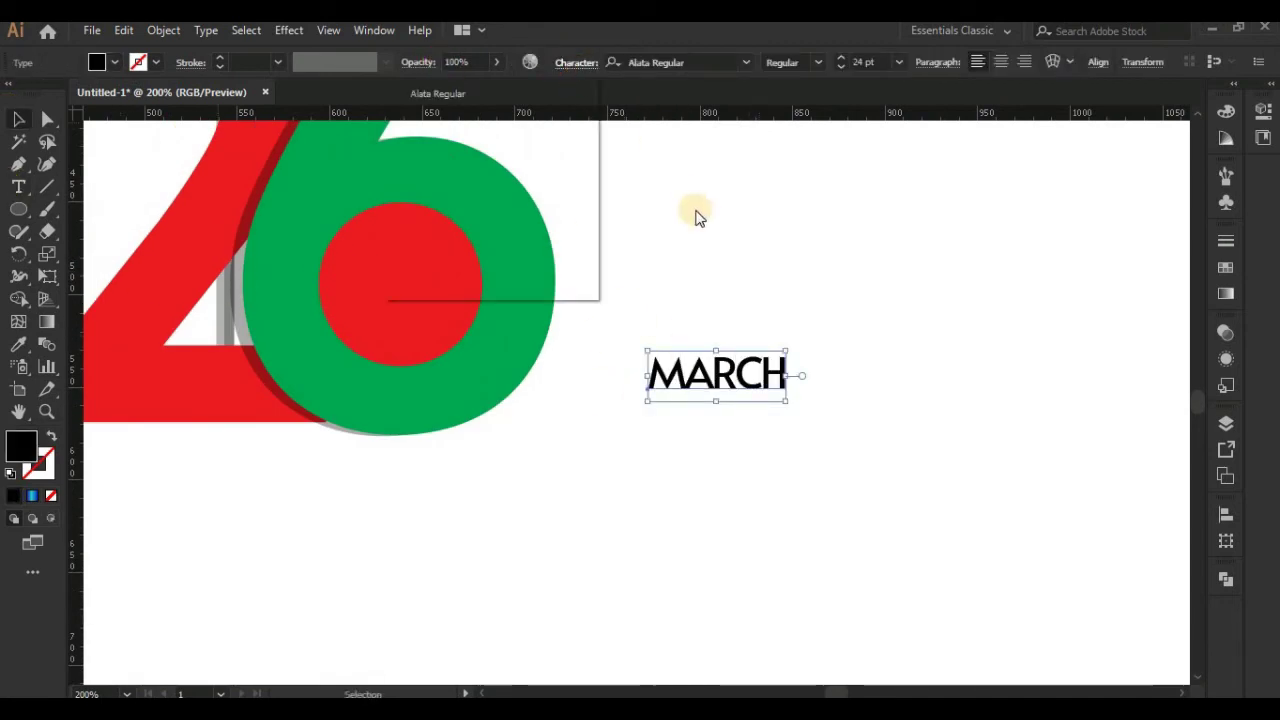
pyautogui.click(583, 173)
pyautogui.click(605, 453)
# - Warp MARCH into an Arc with -34% bend, then move and rotate it along the 6
pyautogui.click(1045, 62)
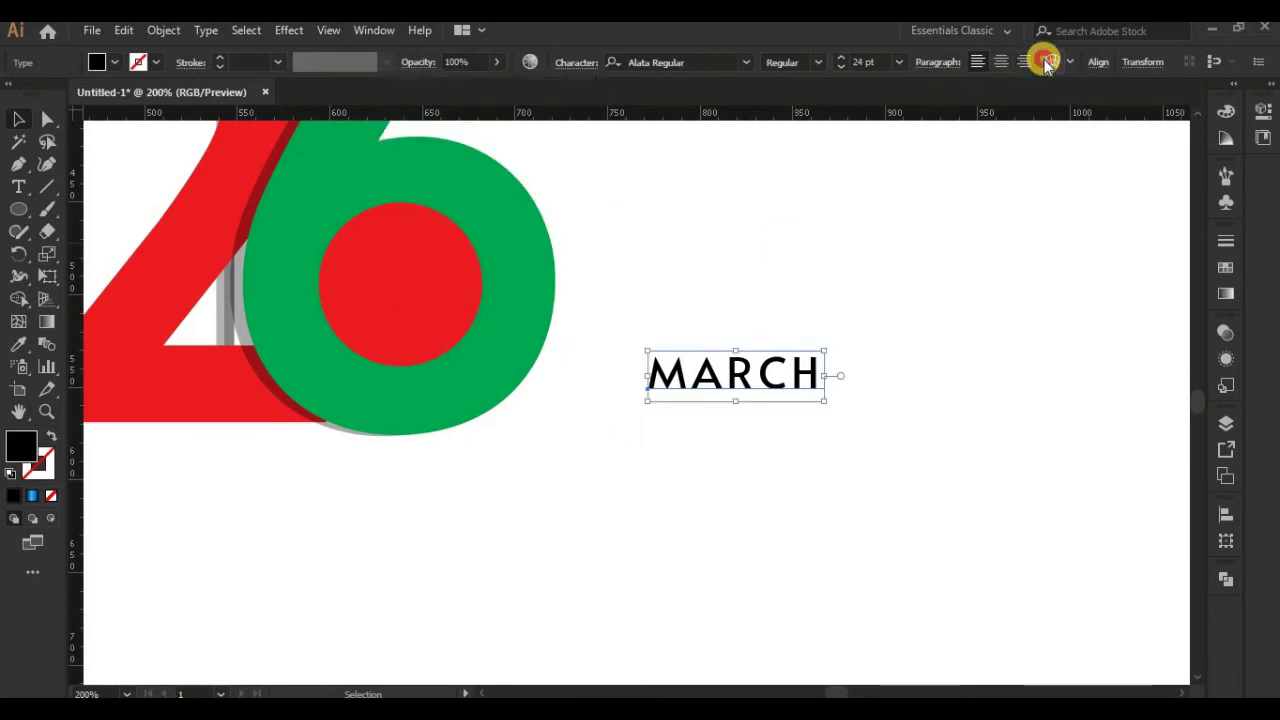
pyautogui.click(943, 266)
pyautogui.click(997, 400)
pyautogui.moveTo(808, 385); pyautogui.dragTo(635, 410)
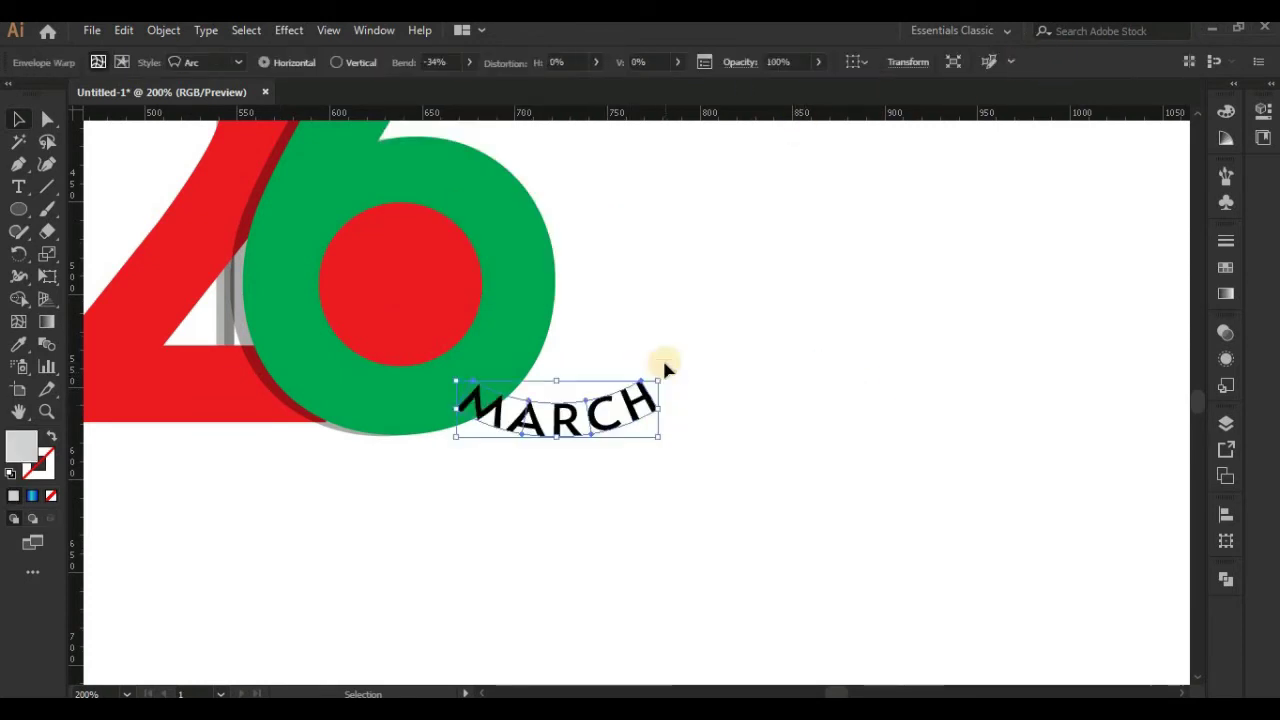
pyautogui.moveTo(662, 357); pyautogui.dragTo(638, 342)
pyautogui.moveTo(608, 286); pyautogui.dragTo(585, 348)
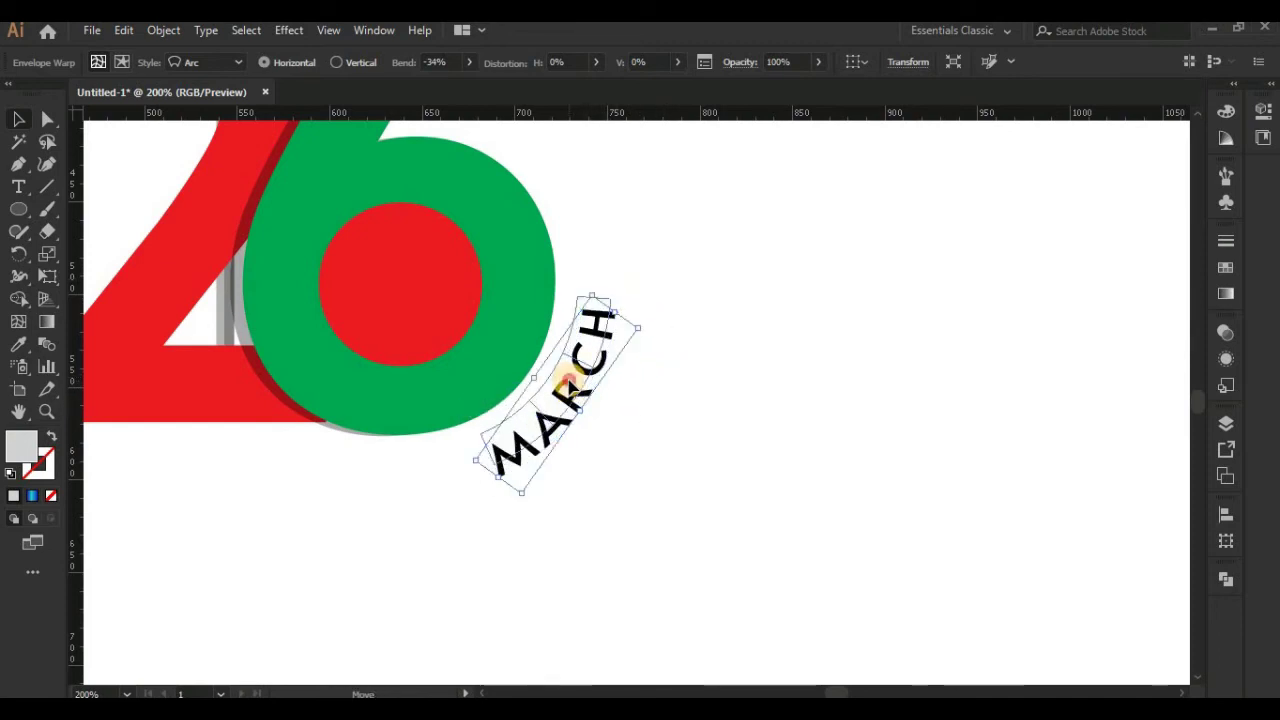
pyautogui.click(672, 349)
pyautogui.hotkey('ctrl', '-')
pyautogui.hotkey('ctrl', '-')
pyautogui.hotkey('ctrl', '-')
pyautogui.hotkey('ctrl', '+')
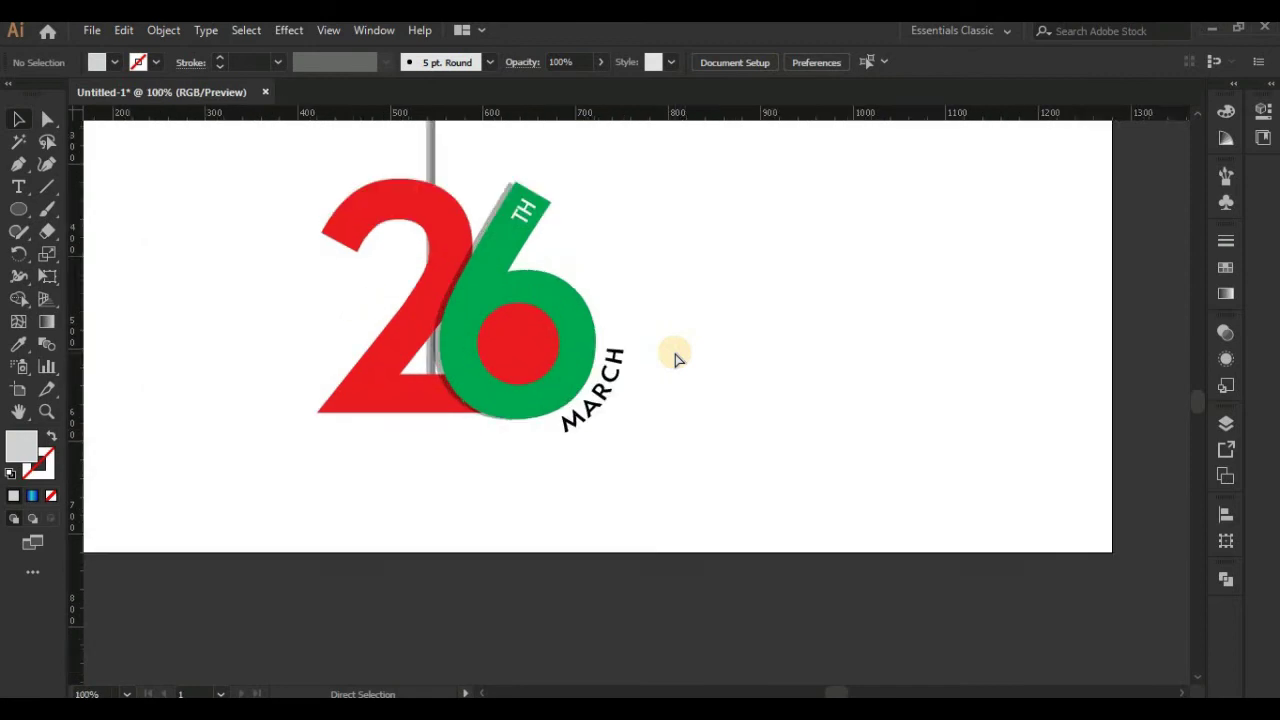
# - Type 'HAPPY INDEPENDENCE DAY' on a new line below the 26
pyautogui.click(18, 186)
pyautogui.click(434, 443)
pyautogui.write('HAPPY INDEPENDENCE D')
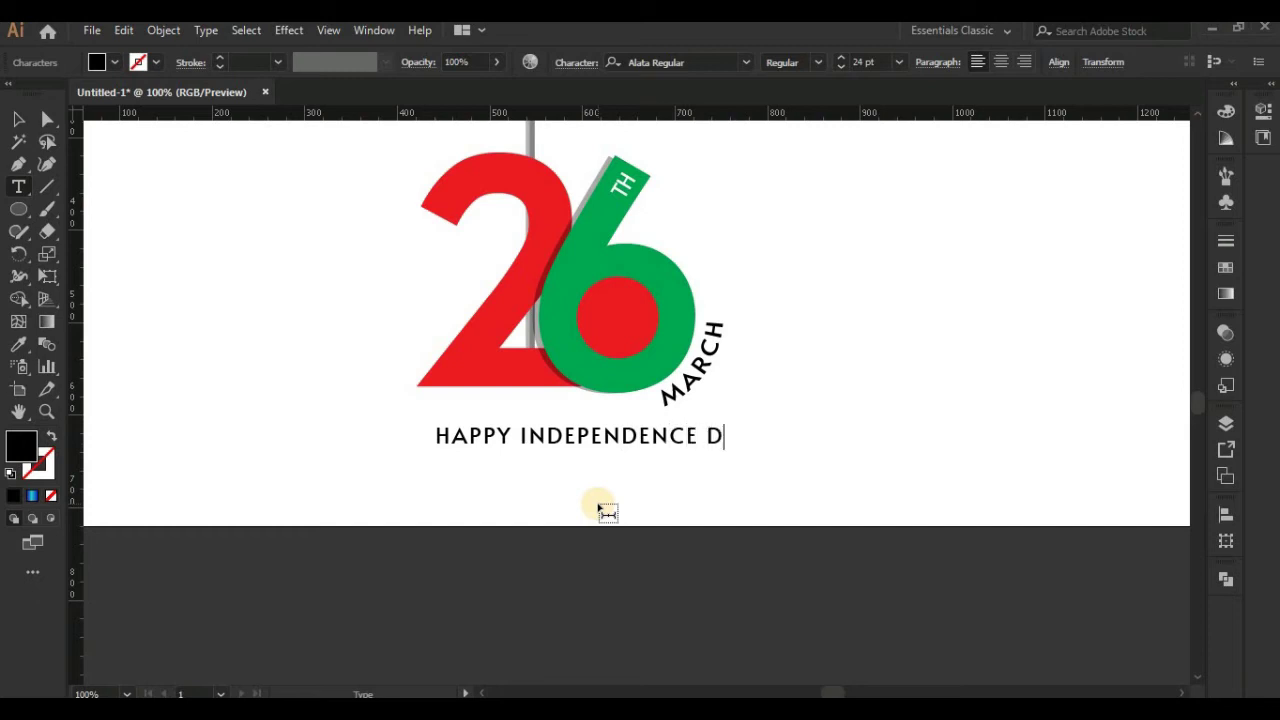
pyautogui.write('AY')
pyautogui.press('Escape')
# - Duplicate the line below, retype it as 'BANGLADESH' and enlarge it into a heading
pyautogui.moveTo(623, 437); pyautogui.dragTo(634, 471)
pyautogui.click(592, 466)
pyautogui.hotkey('ctrl', 'a')
pyautogui.write('B')
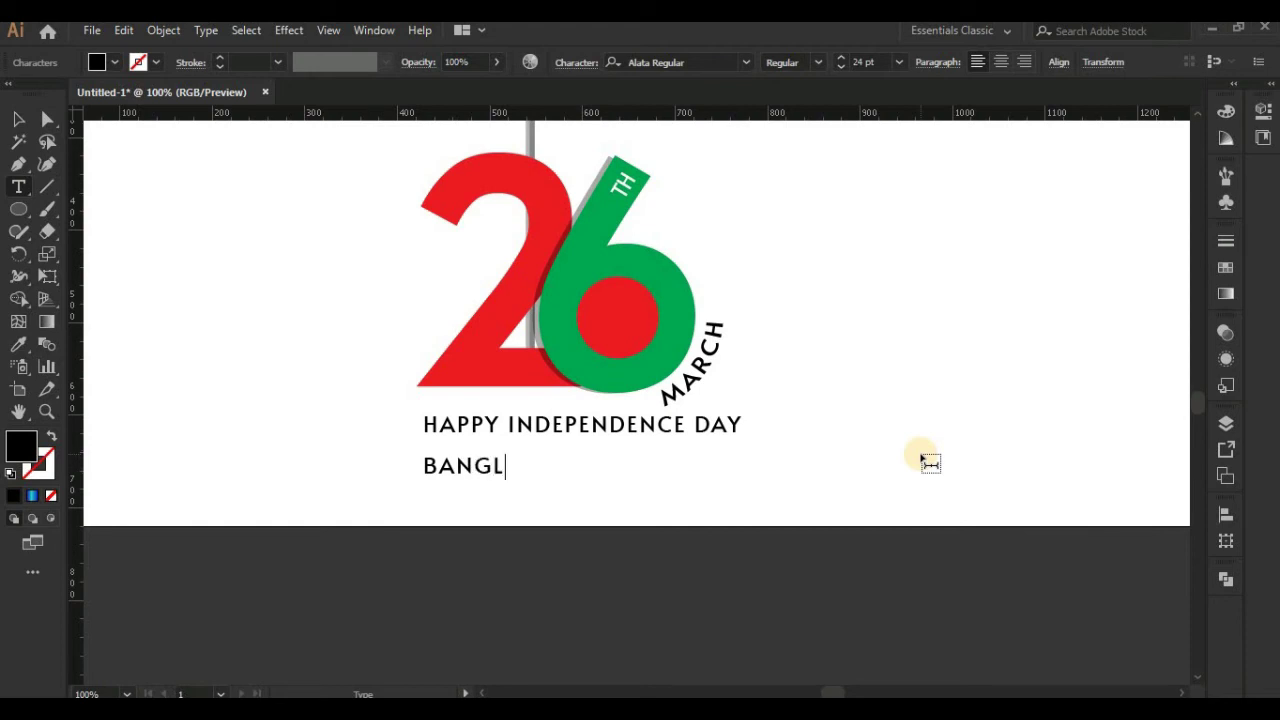
pyautogui.click(18, 119)
pyautogui.moveTo(583, 480); pyautogui.dragTo(709, 500)
pyautogui.moveTo(660, 437)
pyautogui.mouseDown()
pyautogui.moveTo(727, 440)
pyautogui.moveTo(736, 490)
pyautogui.mouseUp()
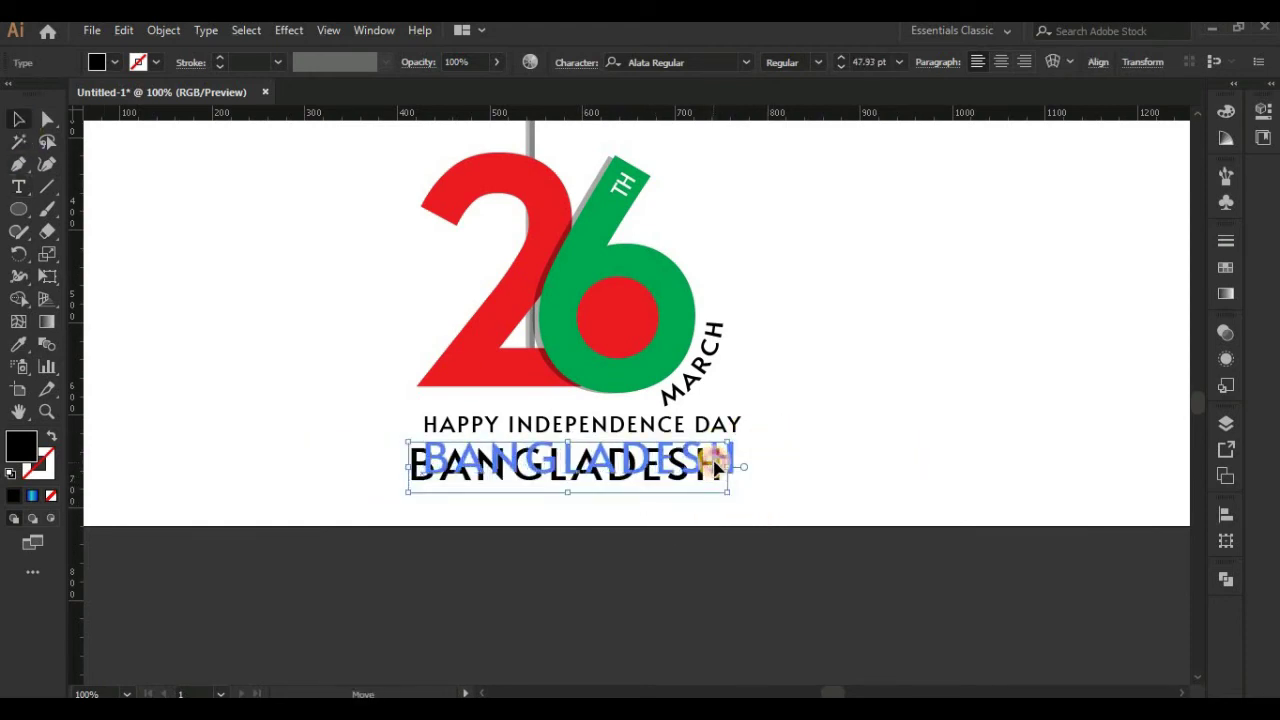
pyautogui.click(817, 430)
pyautogui.click(666, 424)
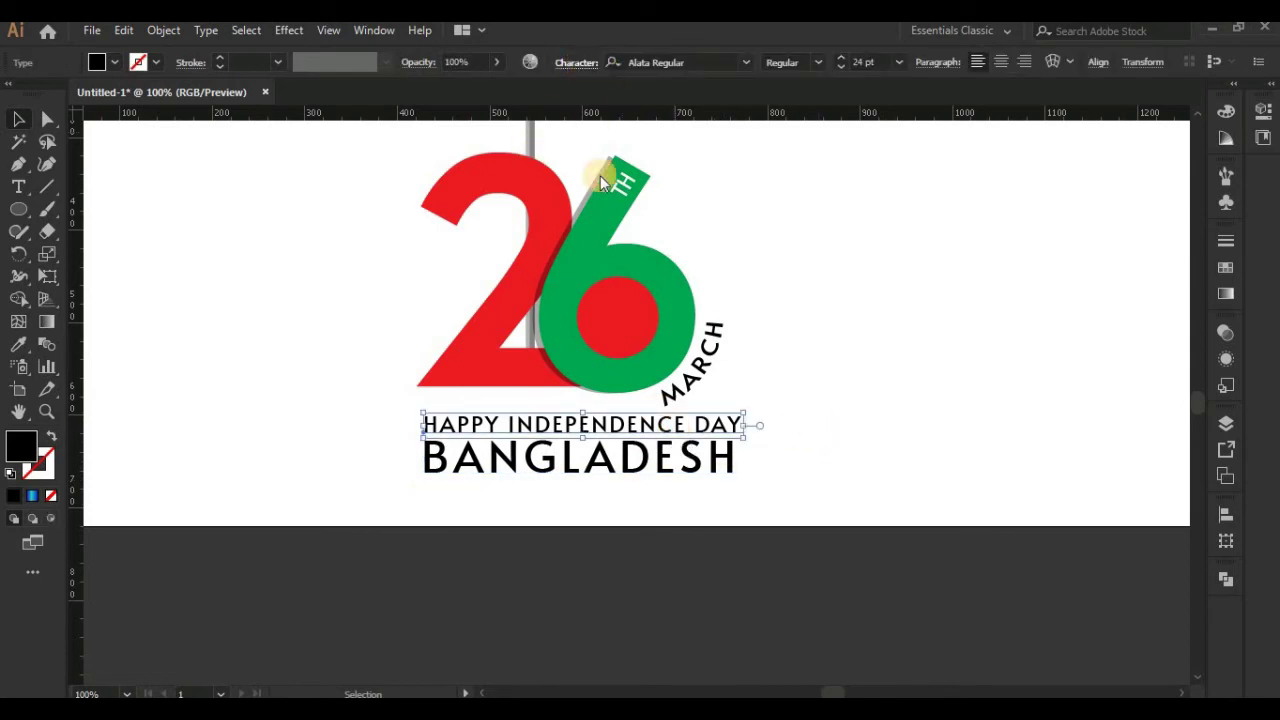
# - Set the HAPPY INDEPENDENCE DAY headline's tracking to 150
pyautogui.click(576, 62)
pyautogui.click(582, 173)
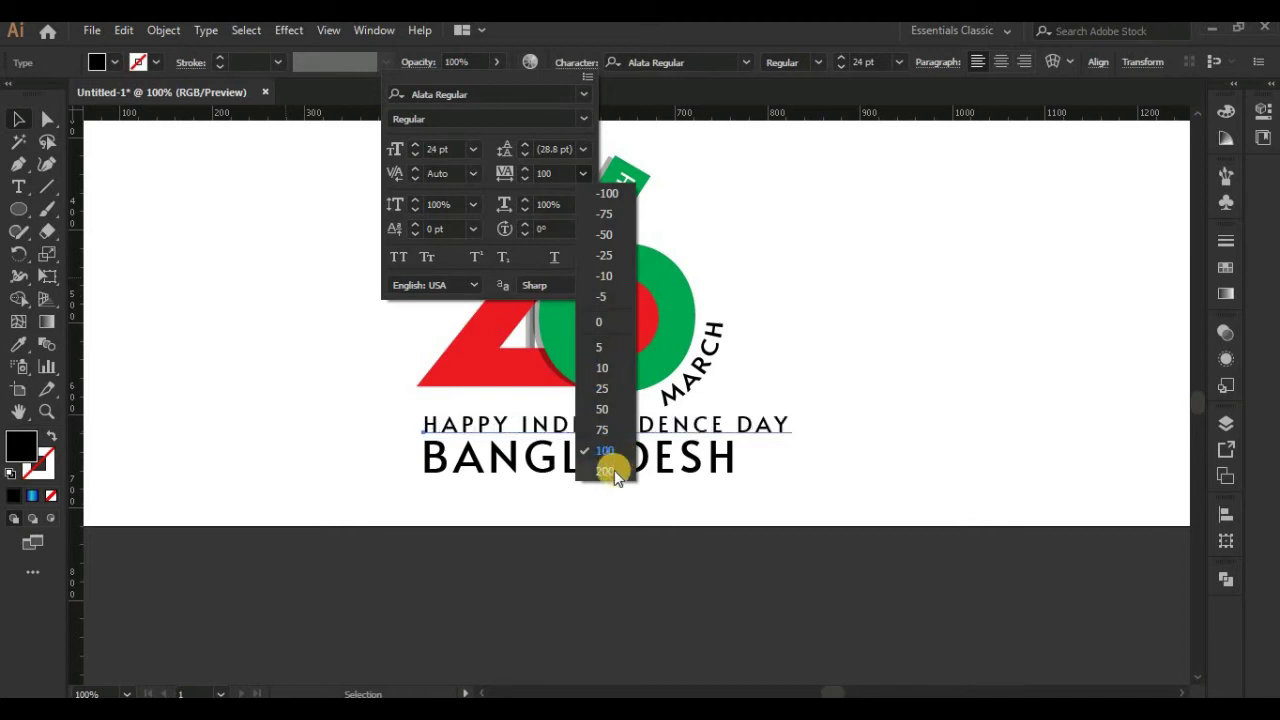
pyautogui.click(606, 451)
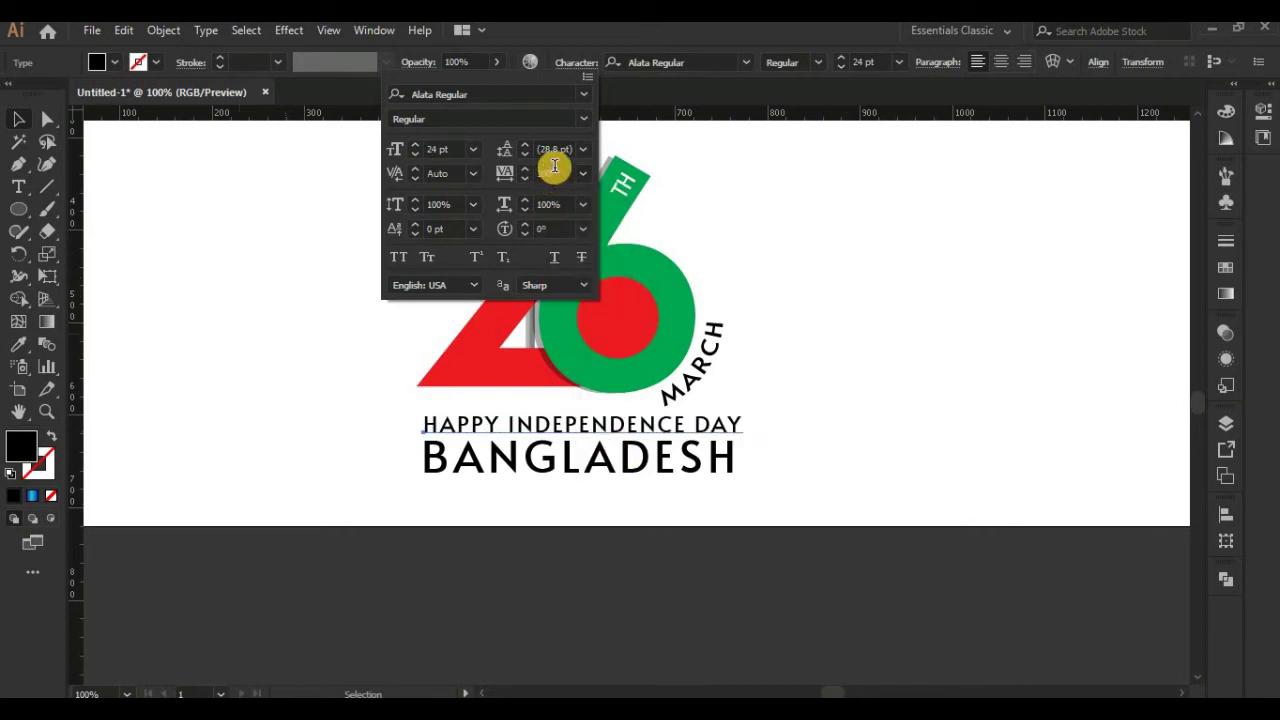
pyautogui.write('150')
pyautogui.press('Return')
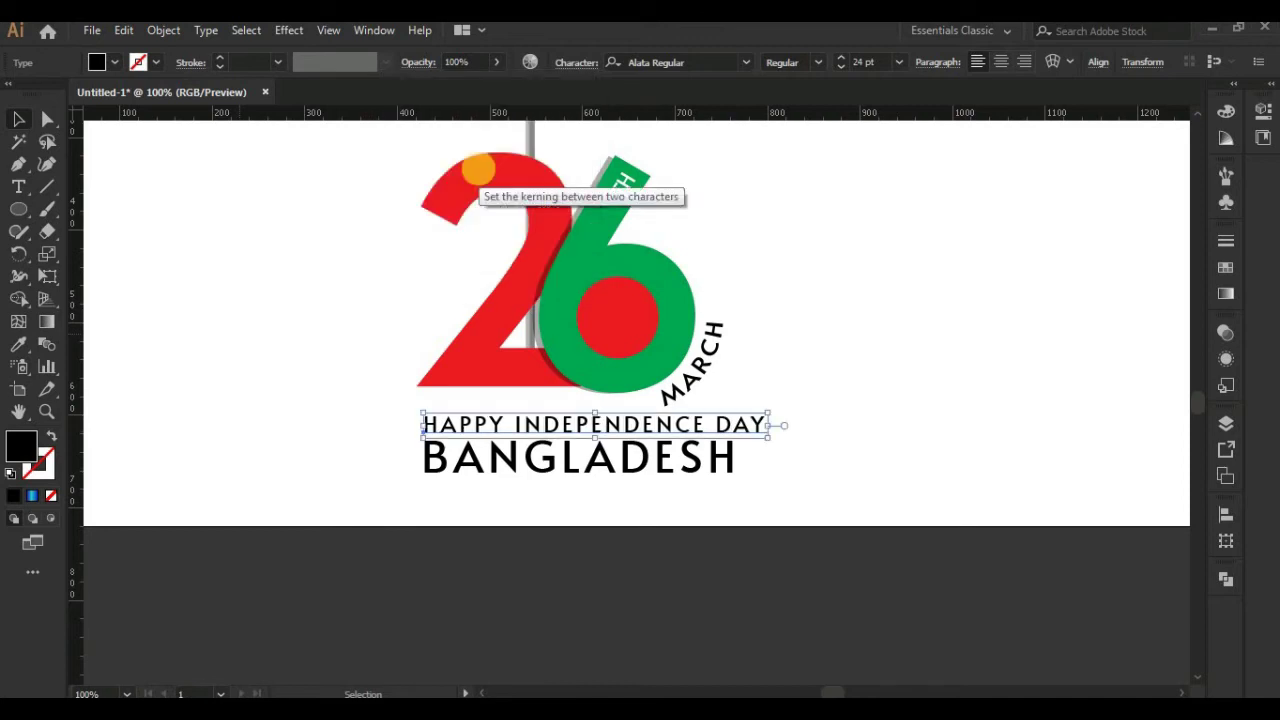
# - Widen BANGLADESH's letter spacing and nudge it right to align with the headline
pyautogui.click(645, 452)
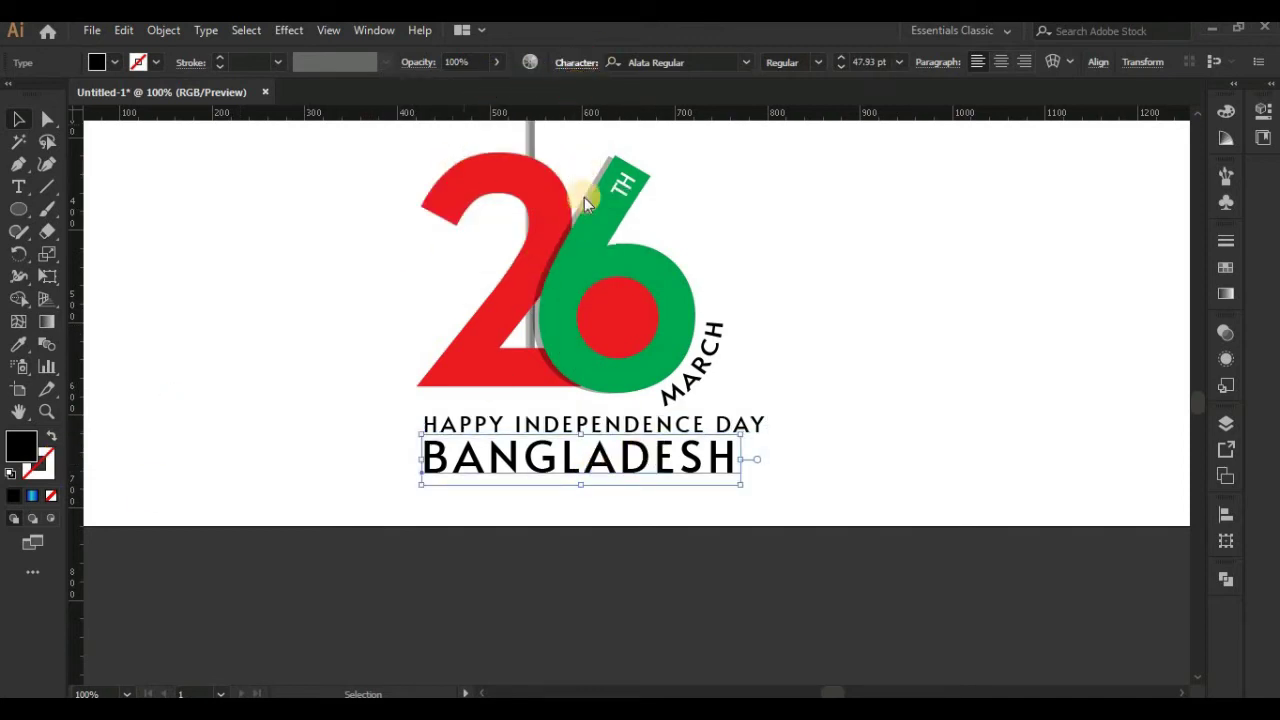
pyautogui.click(546, 176)
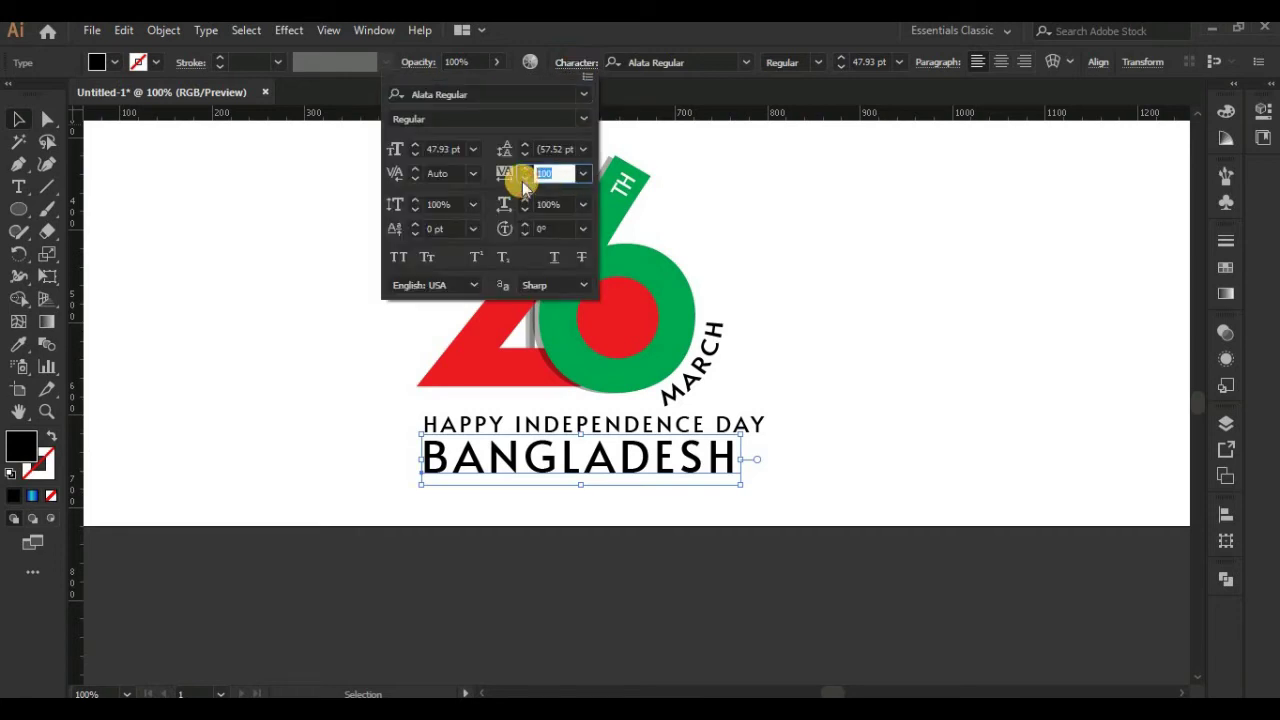
pyautogui.click(800, 418)
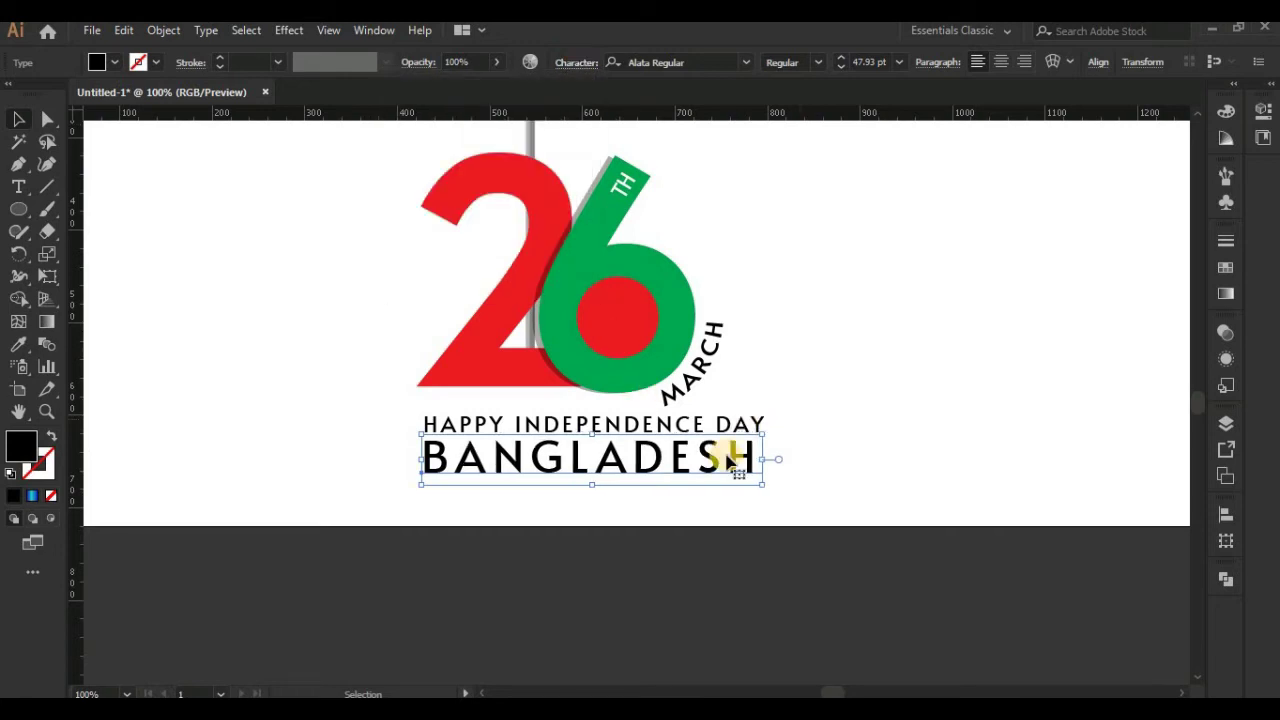
pyautogui.moveTo(727, 463); pyautogui.dragTo(734, 473)
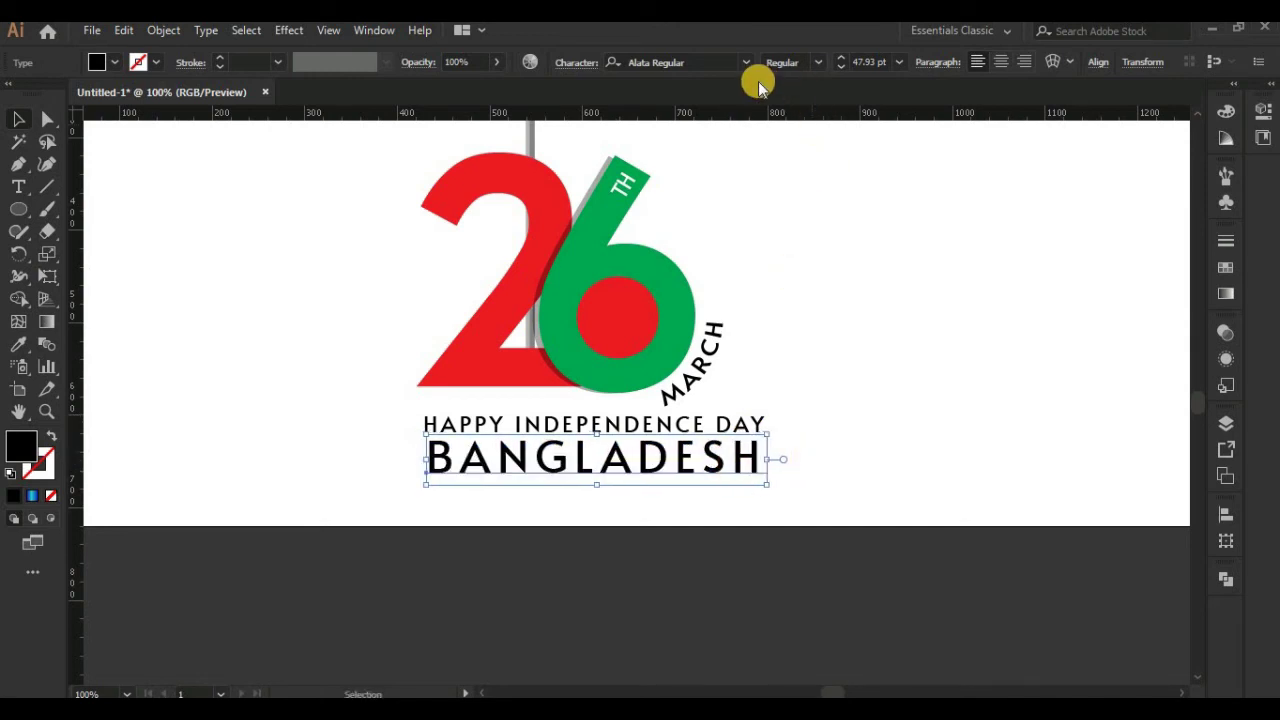
pyautogui.click(812, 376)
# - Group the flag together with the 26
pyautogui.hotkey('ctrl', '-')
pyautogui.hotkey('ctrl', '-')
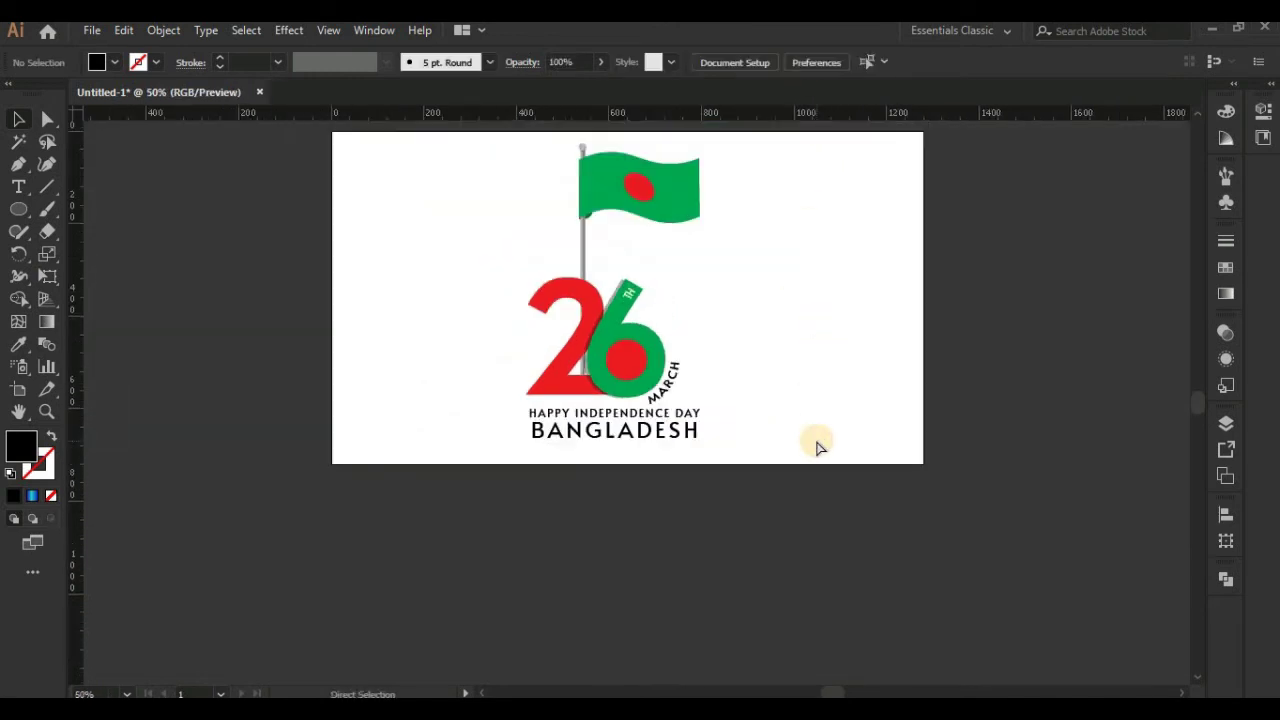
pyautogui.hotkey('ctrl', '-')
pyautogui.click(629, 335)
pyautogui.keyDown('shift'); pyautogui.click(632, 437); pyautogui.keyUp('shift')
pyautogui.moveTo(632, 437); pyautogui.dragTo(816, 430)
pyautogui.hotkey('ctrl', 'z')
pyautogui.rightClick(629, 430)
pyautogui.click(677, 251)
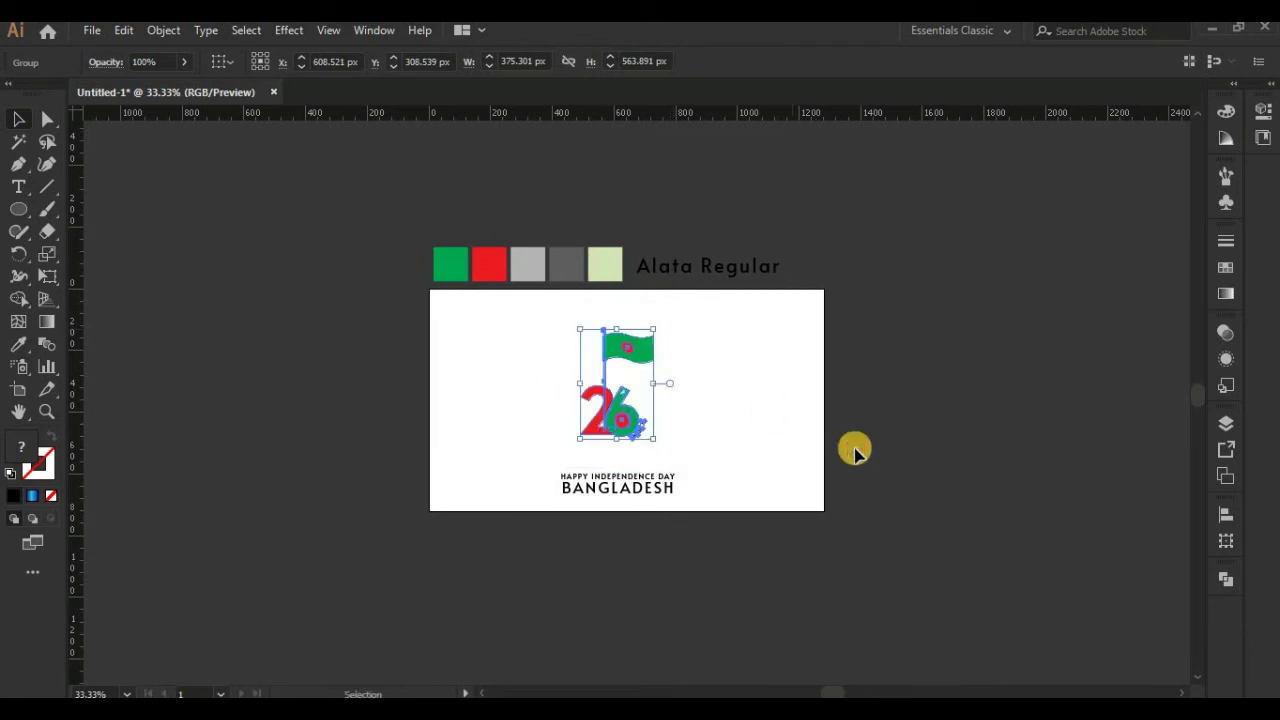
pyautogui.click(858, 445)
# - Resize the HAPPY INDEPENDENCE DAY line and scale BANGLADESH up to span wider beneath it
pyautogui.hotkey('ctrl', '+')
pyautogui.click(613, 463)
pyautogui.click(979, 484)
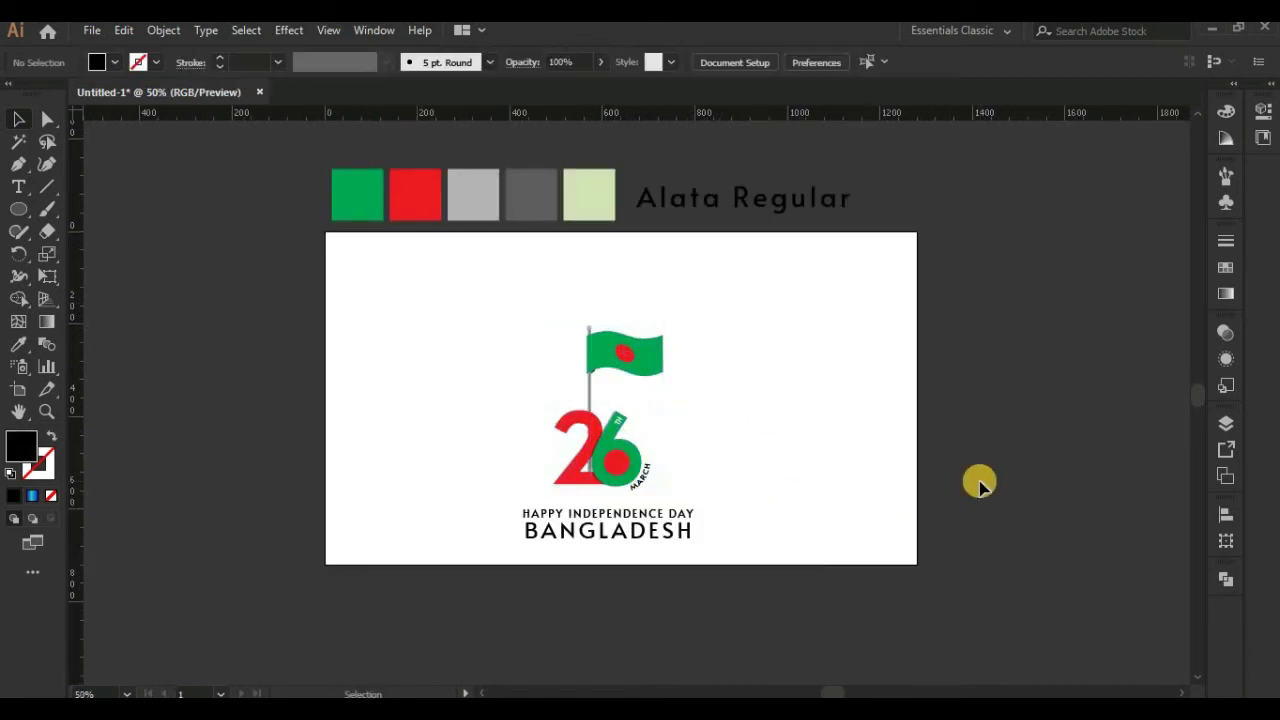
pyautogui.click(675, 514)
pyautogui.click(836, 66)
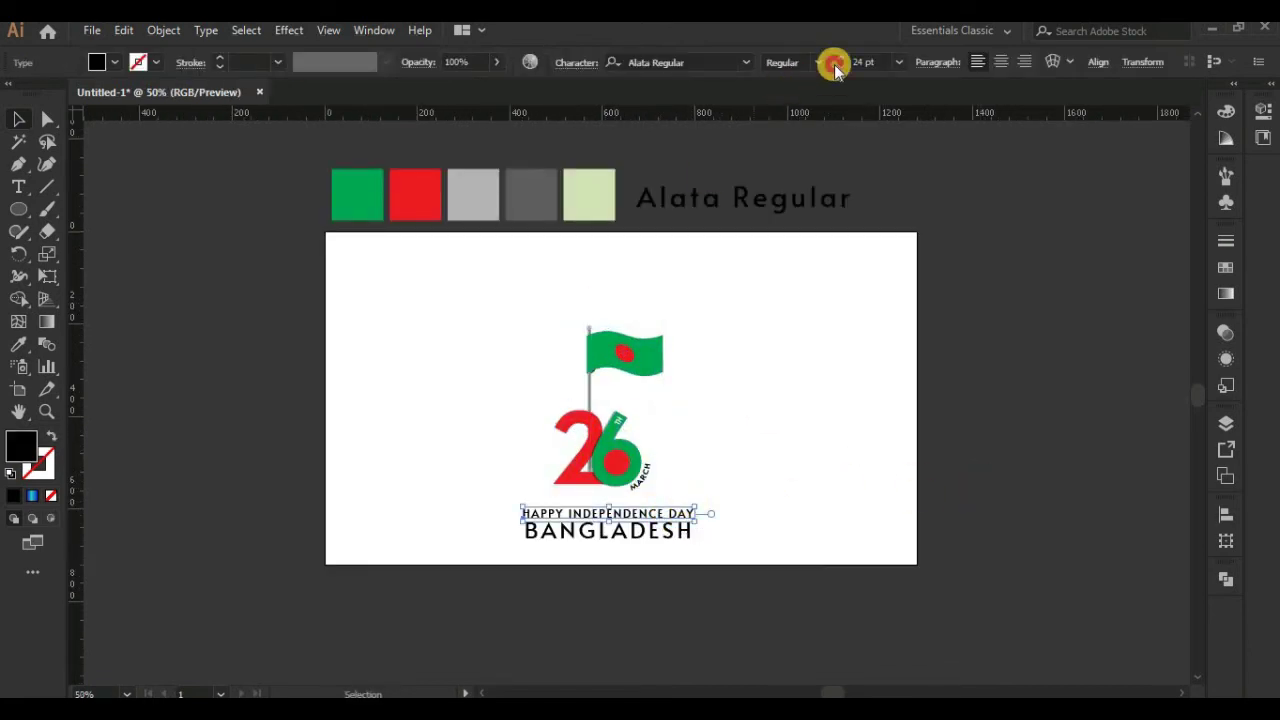
pyautogui.click(1030, 428)
pyautogui.scroll(2, 645, 530)
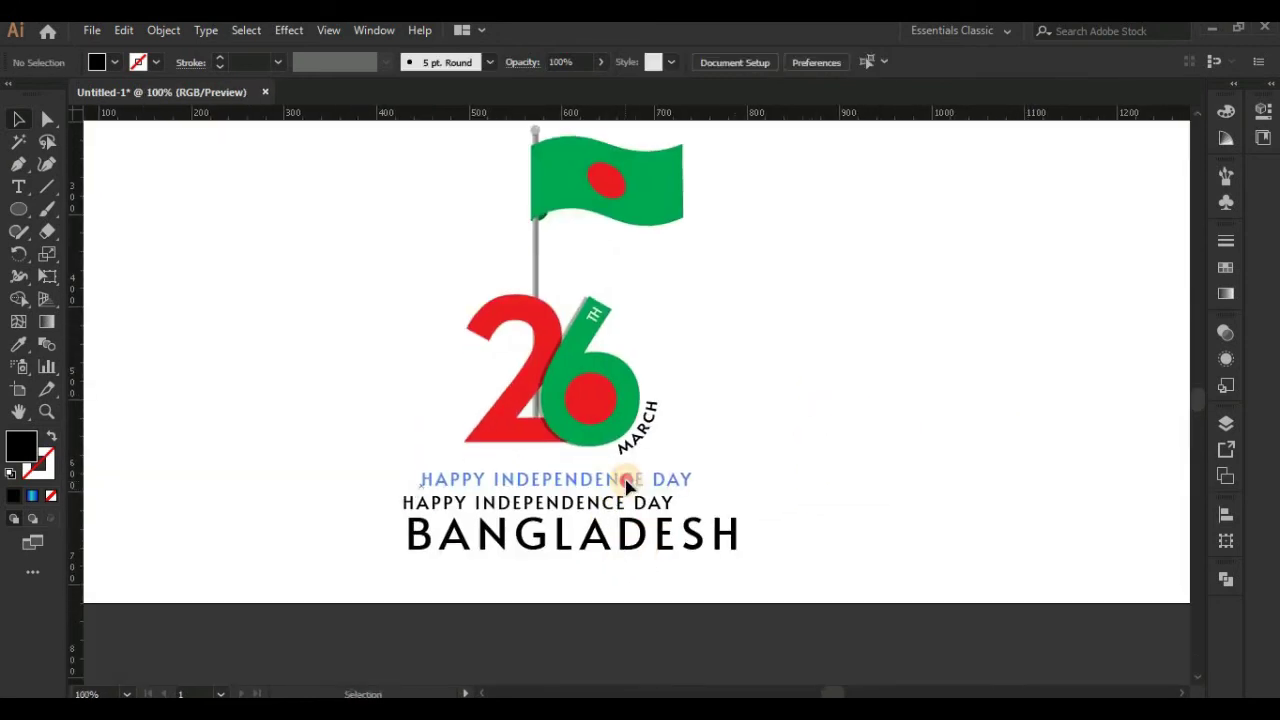
pyautogui.click(652, 537)
pyautogui.moveTo(748, 557); pyautogui.dragTo(773, 548)
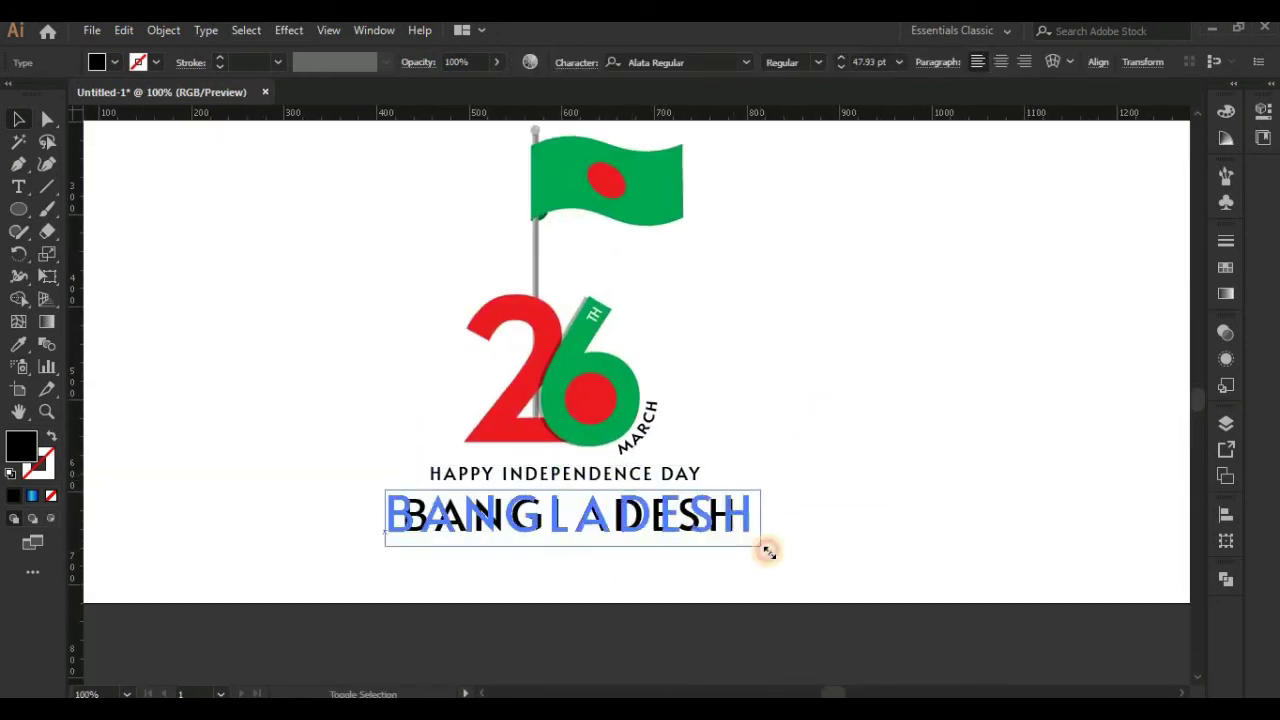
pyautogui.hotkey('ctrl', 'shift', 'a')
pyautogui.scroll(-3, 640, 491)
# - Draw a straight, unfilled underline below BANGLADESH with a 1 pt stroke
pyautogui.press('p')
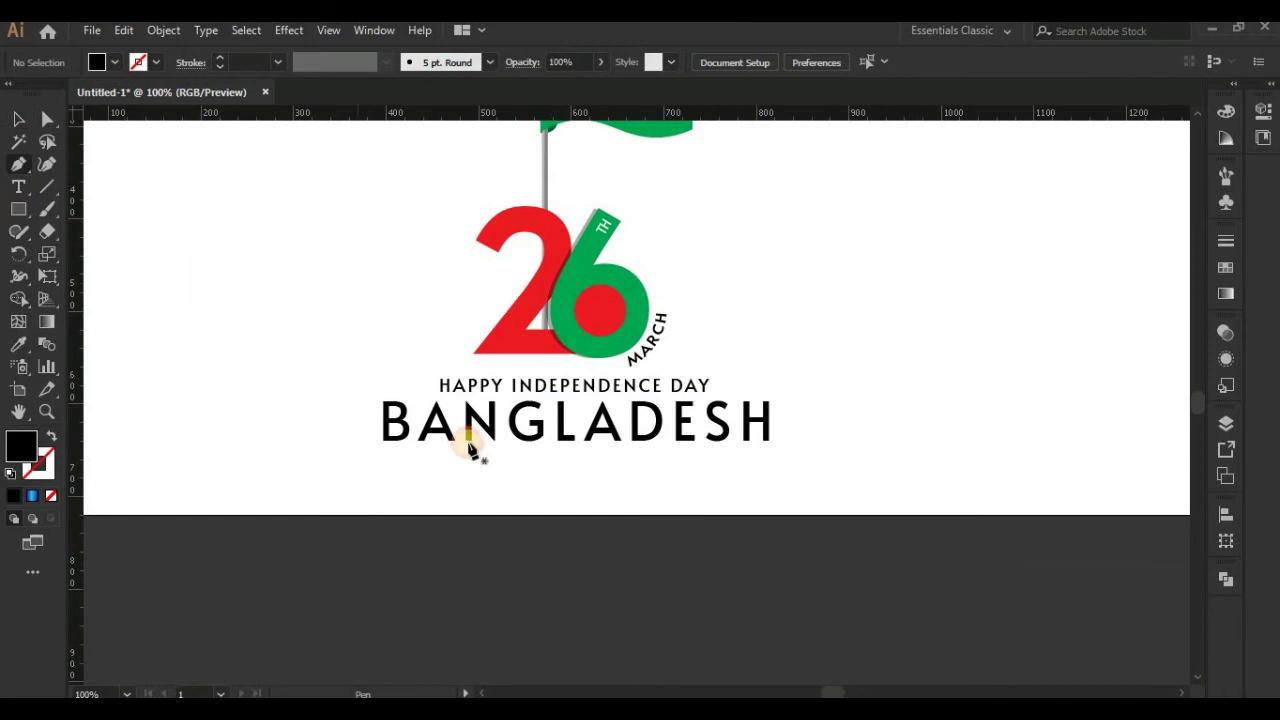
pyautogui.click(385, 458)
pyautogui.click(765, 458)
pyautogui.click(18, 119)
pyautogui.click(51, 436)
pyautogui.click(363, 580)
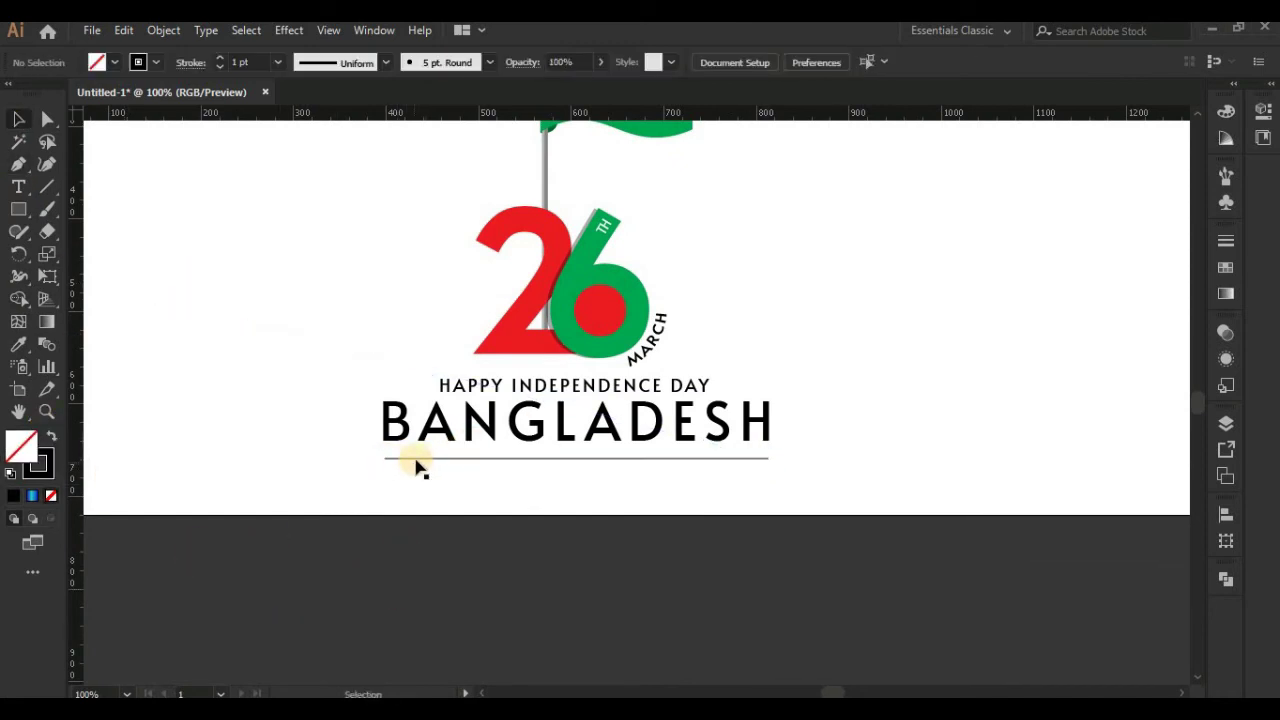
pyautogui.click(416, 460)
pyautogui.moveTo(768, 466); pyautogui.dragTo(744, 462)
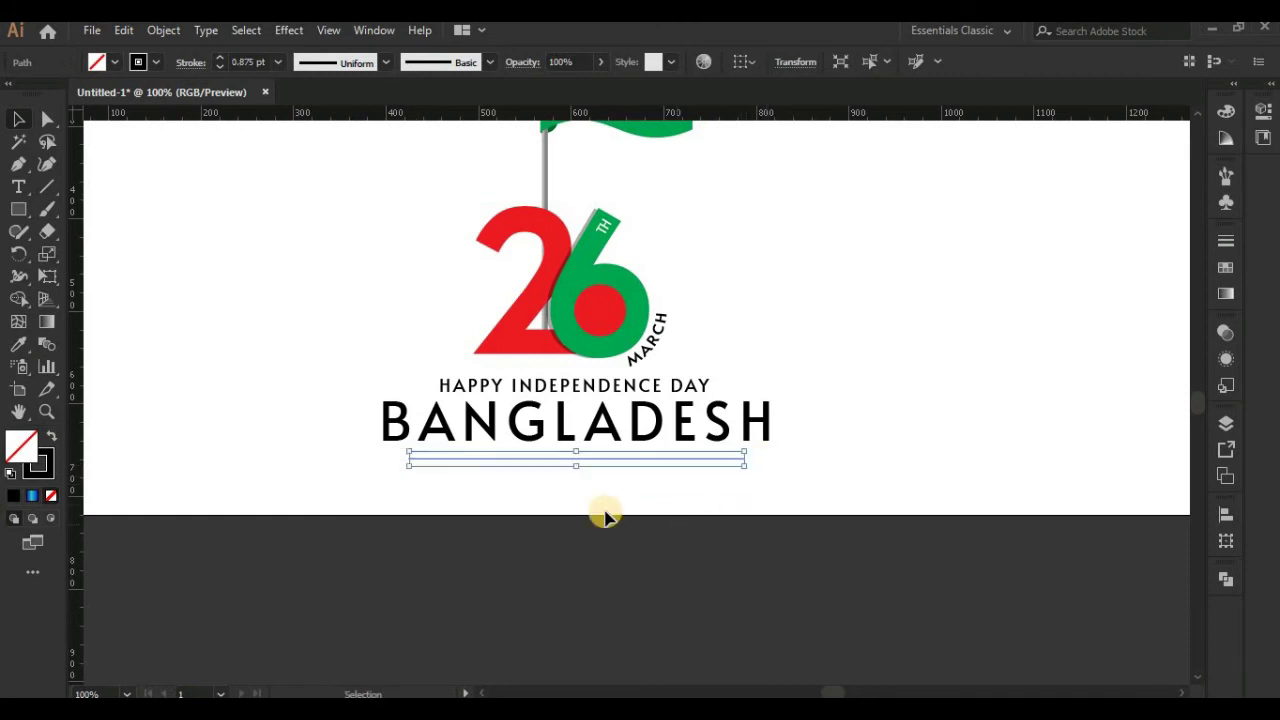
pyautogui.click(277, 62)
pyautogui.click(300, 145)
# - Colour the underline red, duplicate it just below in green, and thicken both strokes
pyautogui.click(38, 462)
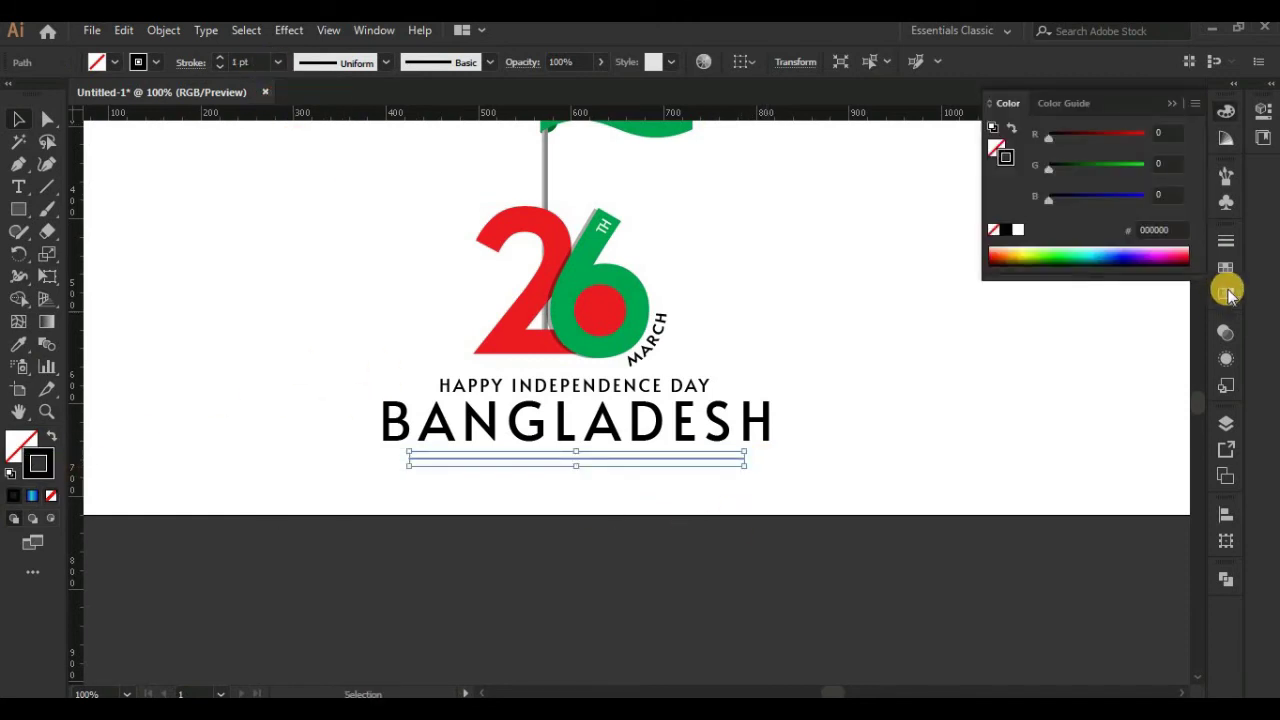
pyautogui.click(1225, 267)
pyautogui.click(1058, 296)
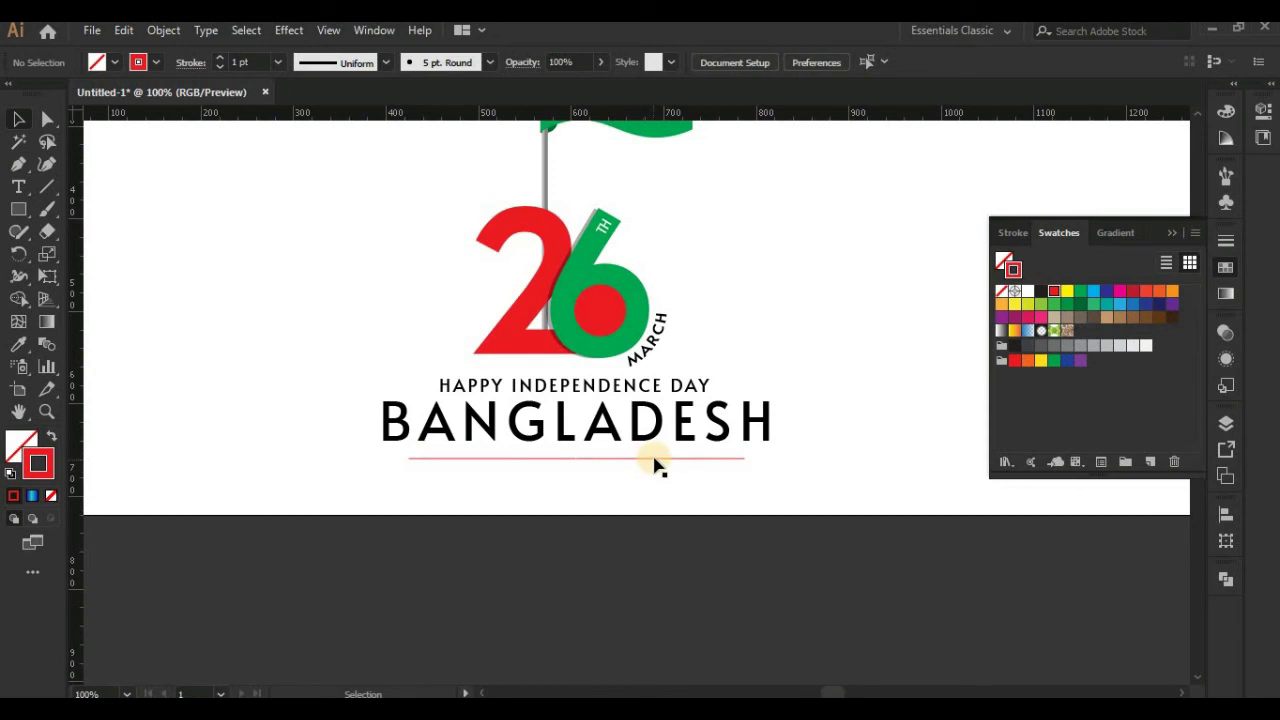
pyautogui.keyDown('alt'); pyautogui.moveTo(668, 473); pyautogui.dragTo(566, 445); pyautogui.keyUp('alt')
pyautogui.click(1081, 292)
pyautogui.click(714, 557)
pyautogui.click(219, 57)
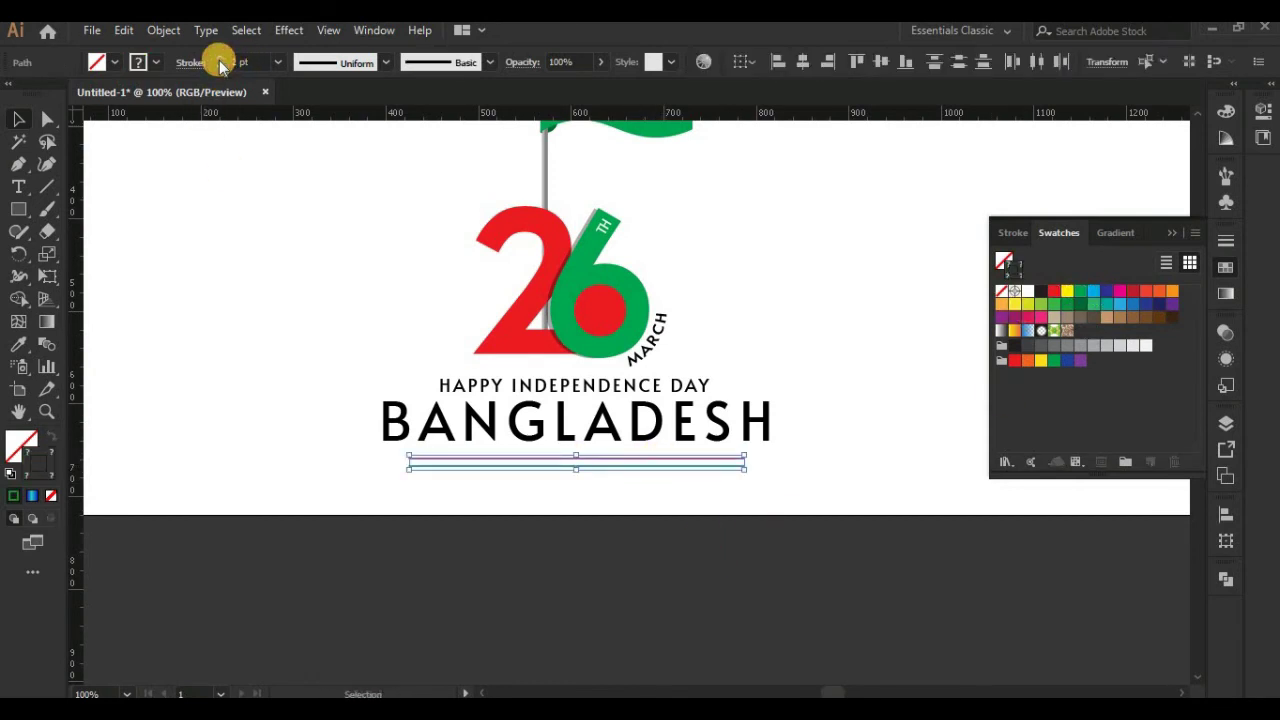
pyautogui.click(660, 565)
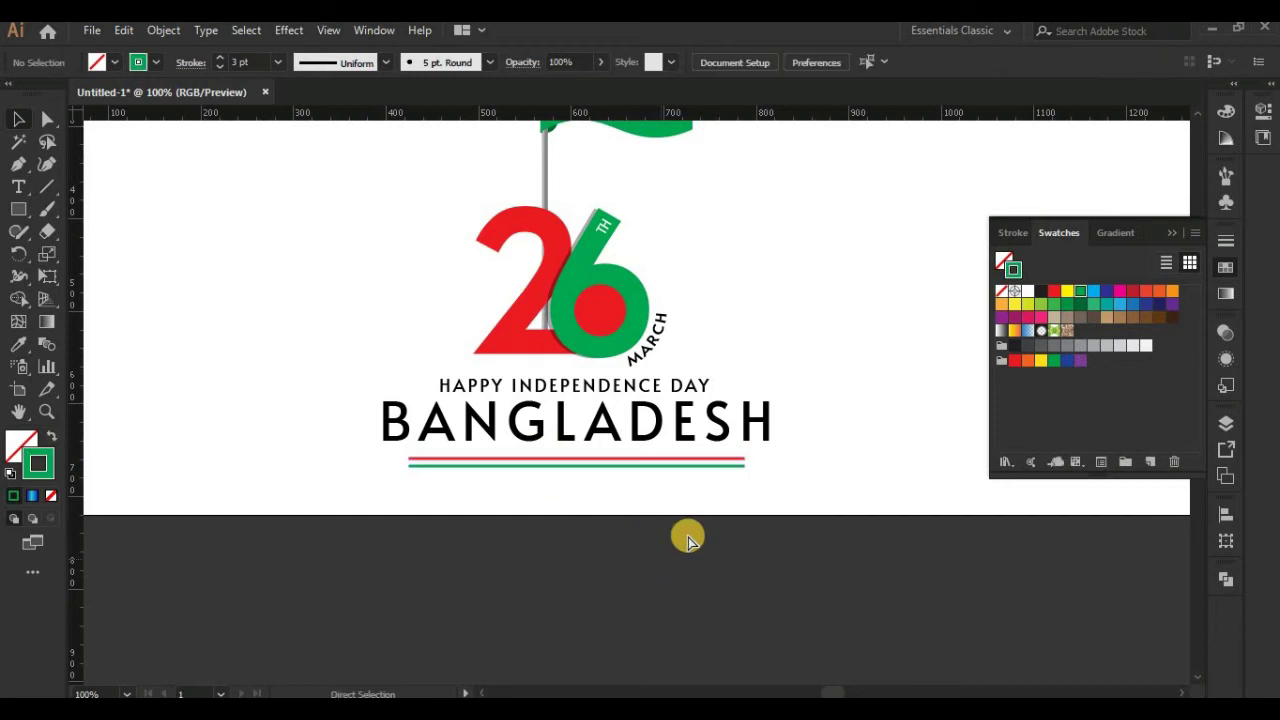
pyautogui.hotkey('ctrl', '-')
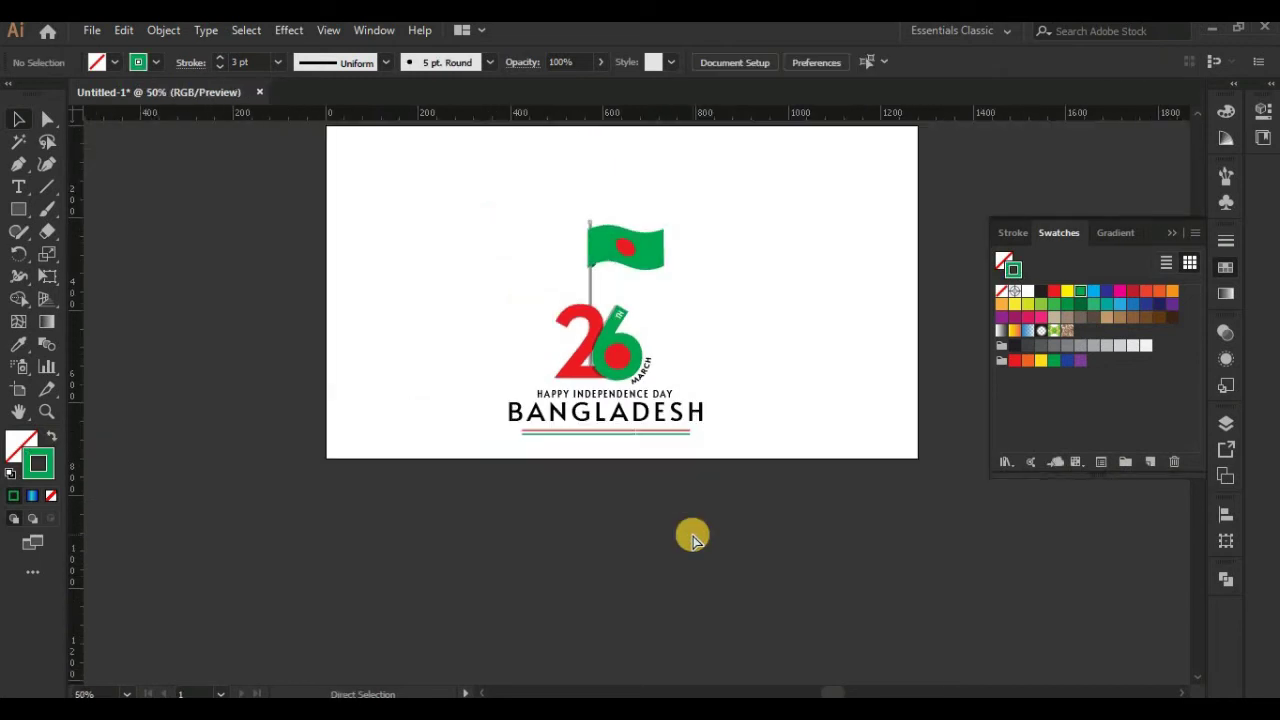
pyautogui.hotkey('ctrl', '+')
pyautogui.hotkey('ctrl', '+')
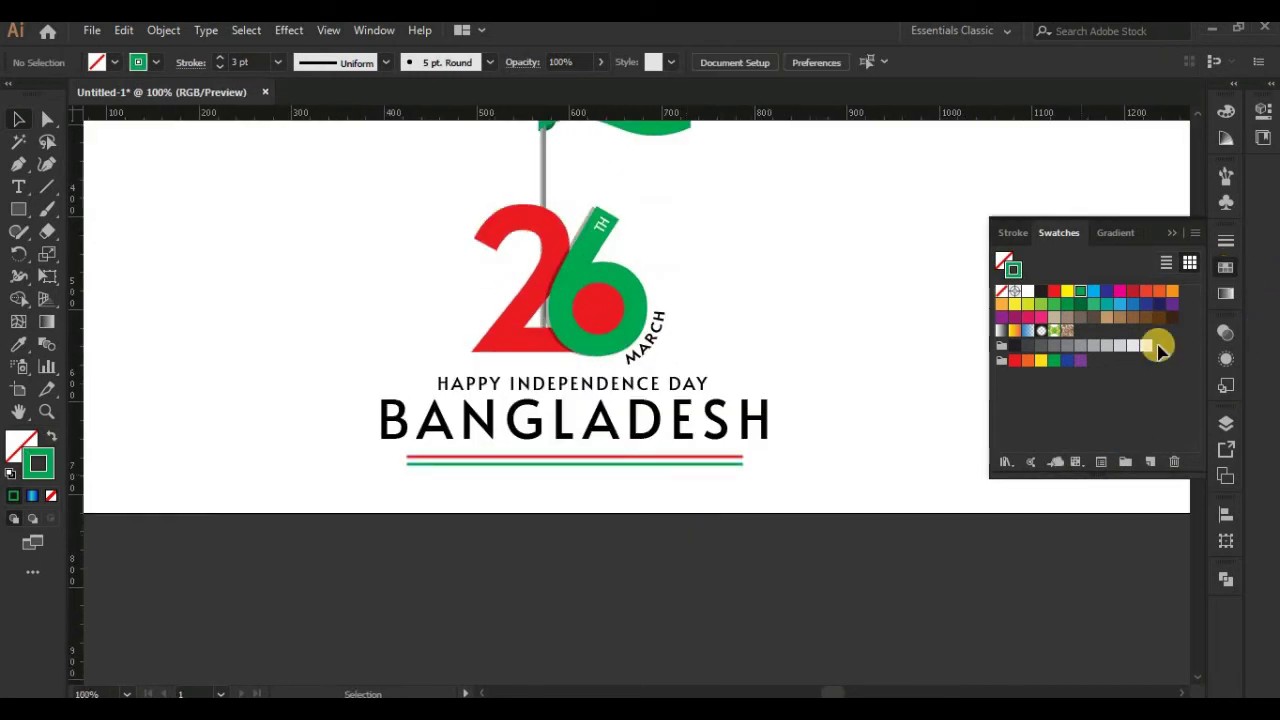
pyautogui.click(904, 538)
# - Draw a rectangle covering the whole artboard and fill it with the light-green palette colour
pyautogui.hotkey('ctrl', '-')
pyautogui.hotkey('ctrl', '-')
pyautogui.hotkey('ctrl', '-')
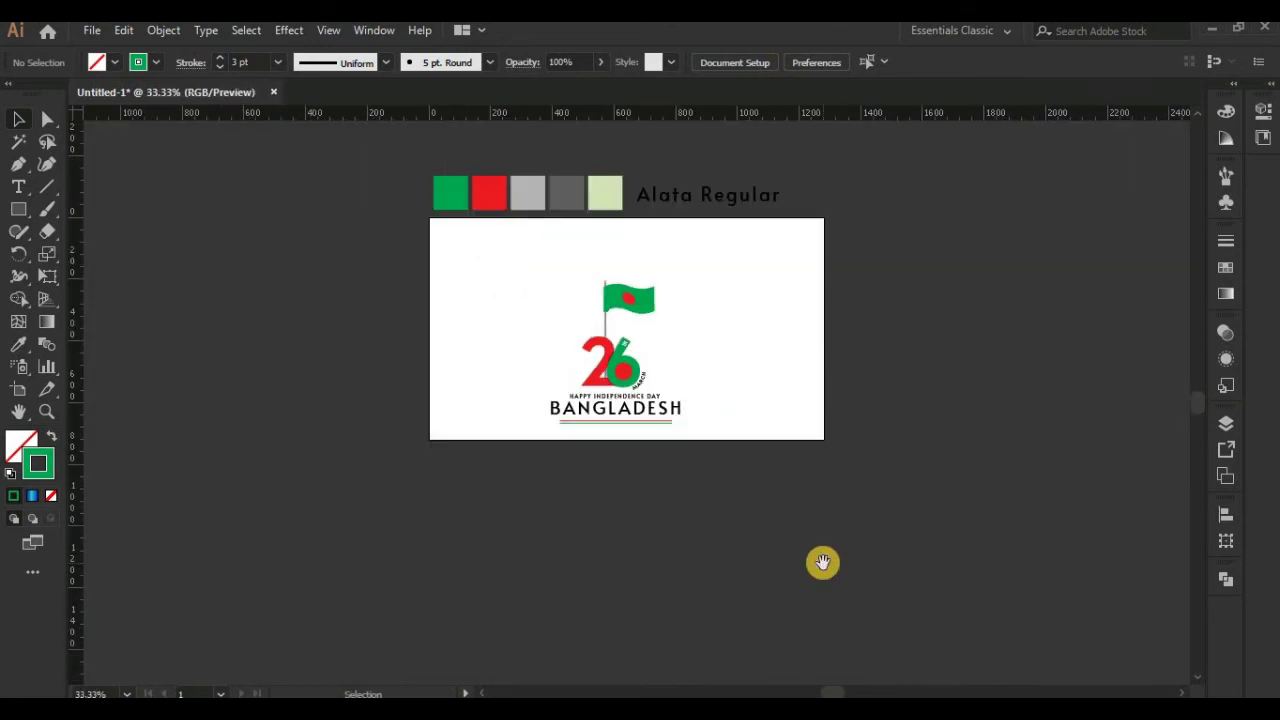
pyautogui.moveTo(18, 209); pyautogui.dragTo(70, 210)
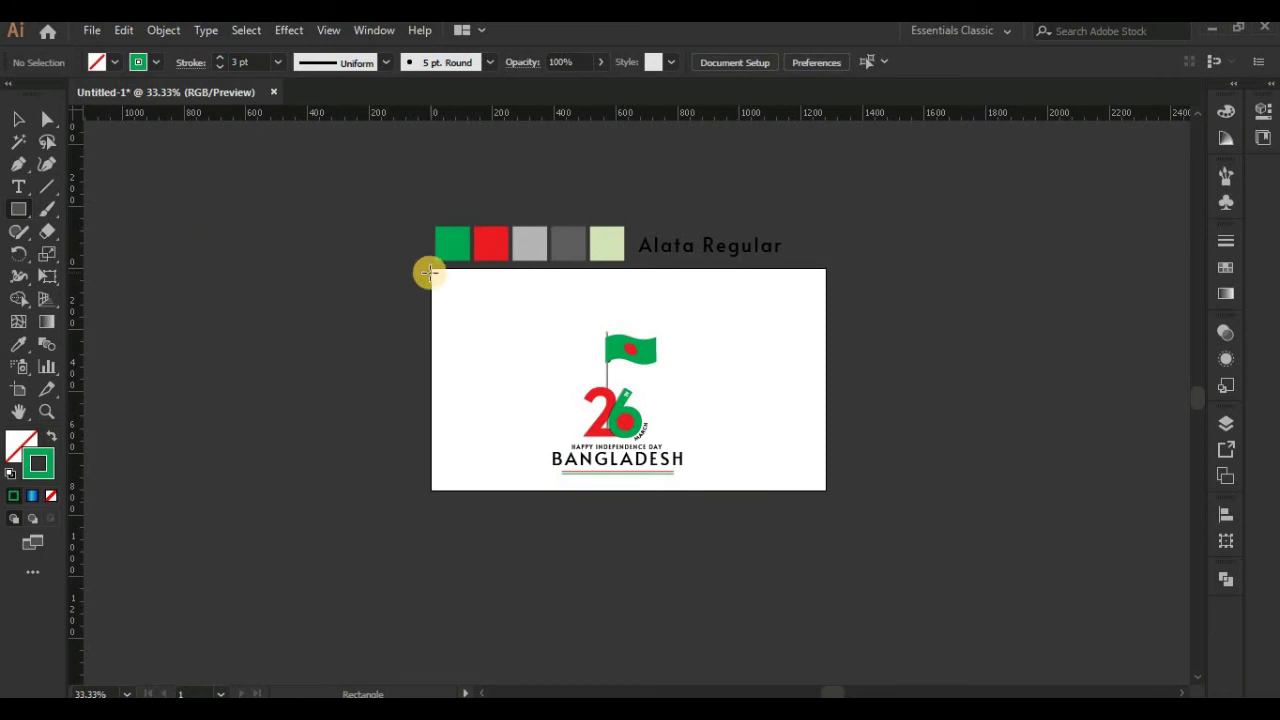
pyautogui.moveTo(429, 267); pyautogui.dragTo(825, 490)
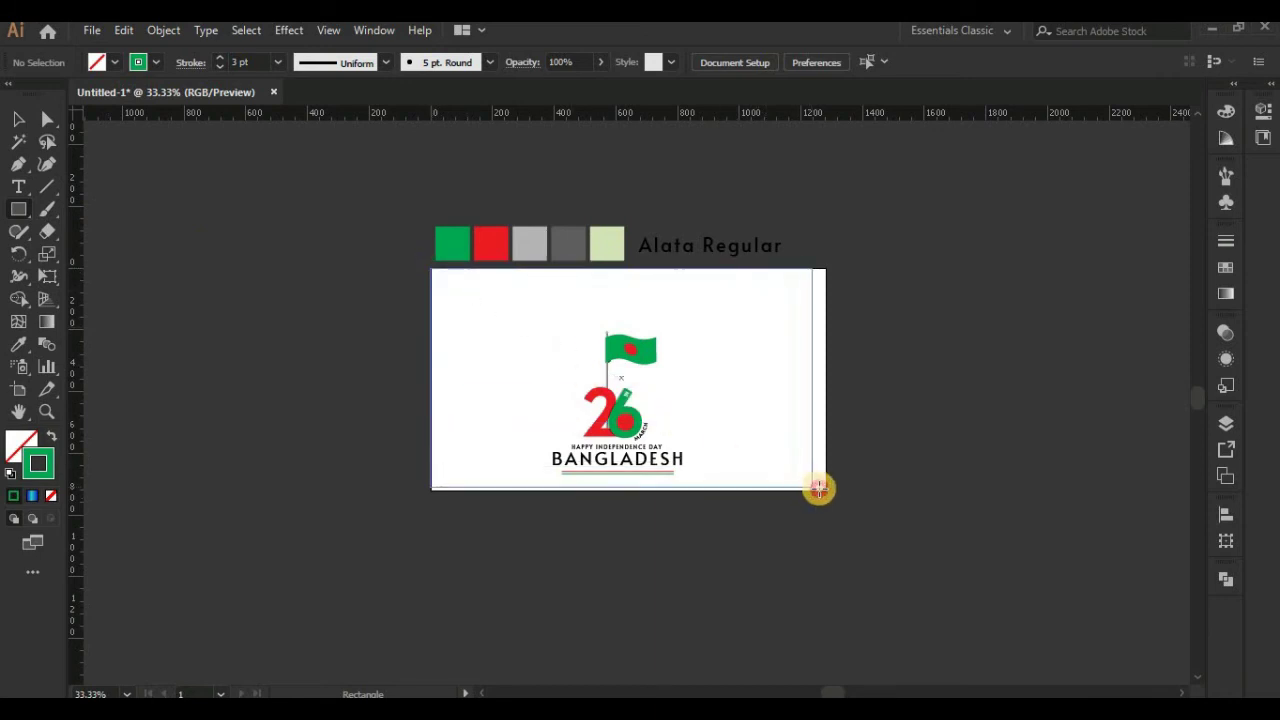
pyautogui.click(18, 344)
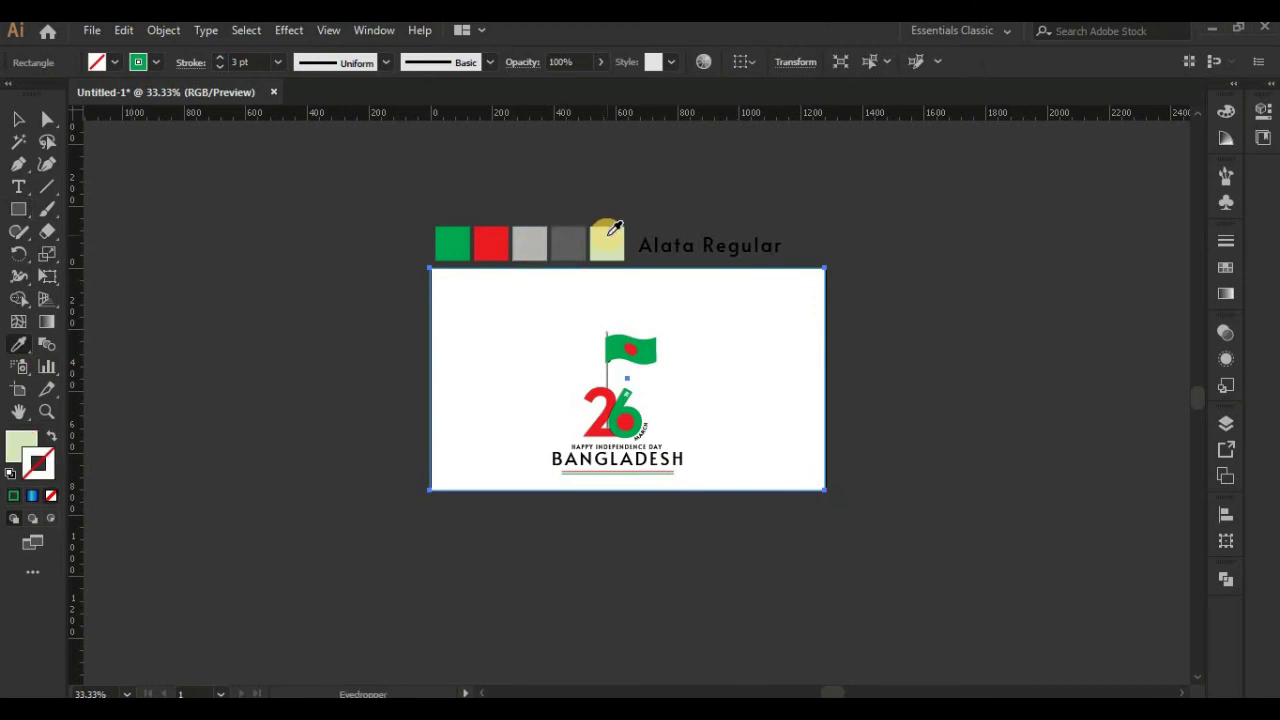
pyautogui.click(609, 236)
# - Send the green rectangle to the back, behind the logo
pyautogui.click(18, 119)
pyautogui.rightClick(585, 406)
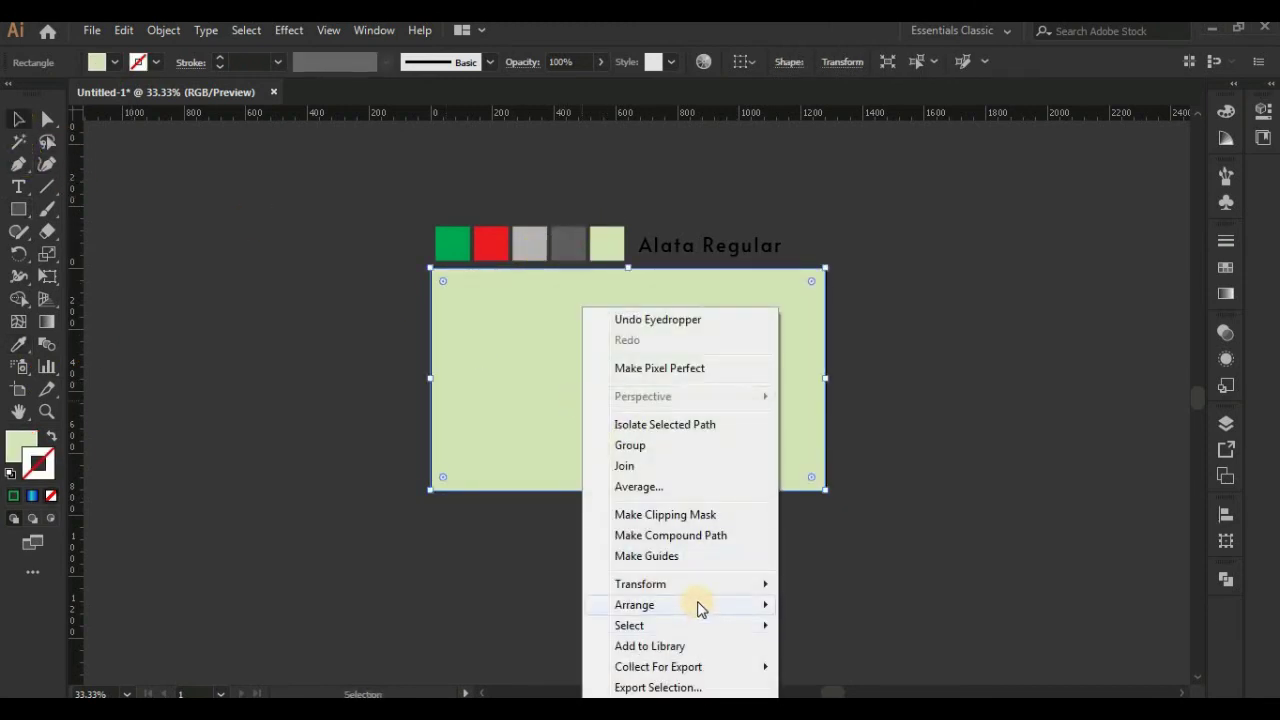
pyautogui.click(846, 663)
pyautogui.click(922, 466)
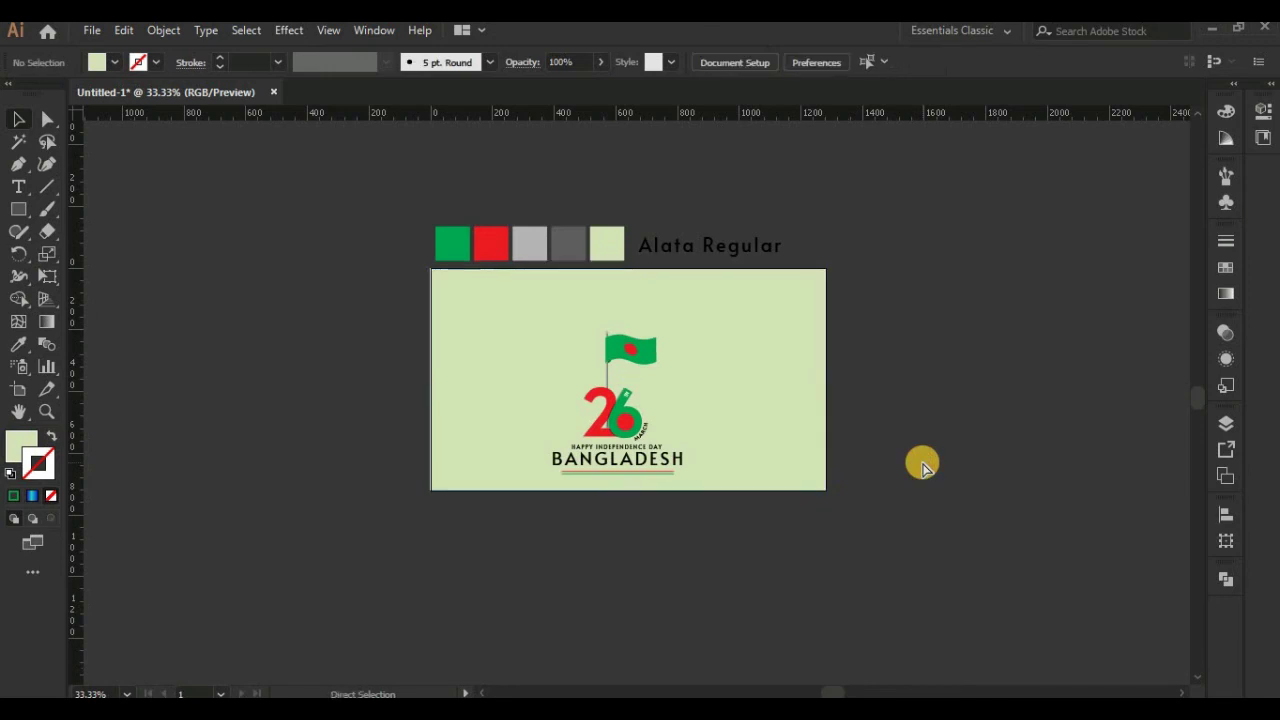
pyautogui.hotkey('ctrl', '+')
# - Move the HAPPY INDEPENDENCE DAY text upward, closer to the 26
pyautogui.click(625, 415)
pyautogui.click(634, 468)
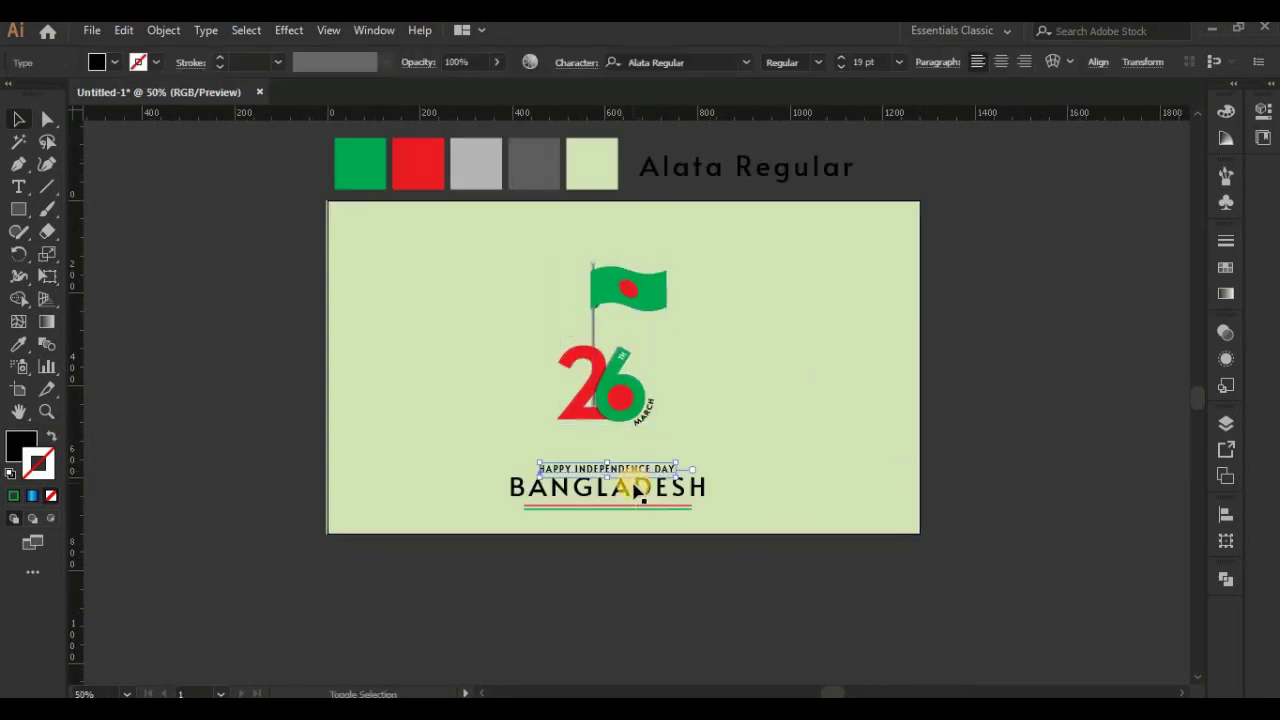
pyautogui.moveTo(634, 488); pyautogui.dragTo(634, 466)
pyautogui.click(635, 507)
pyautogui.keyDown('shift'); pyautogui.click(640, 530); pyautogui.keyUp('shift')
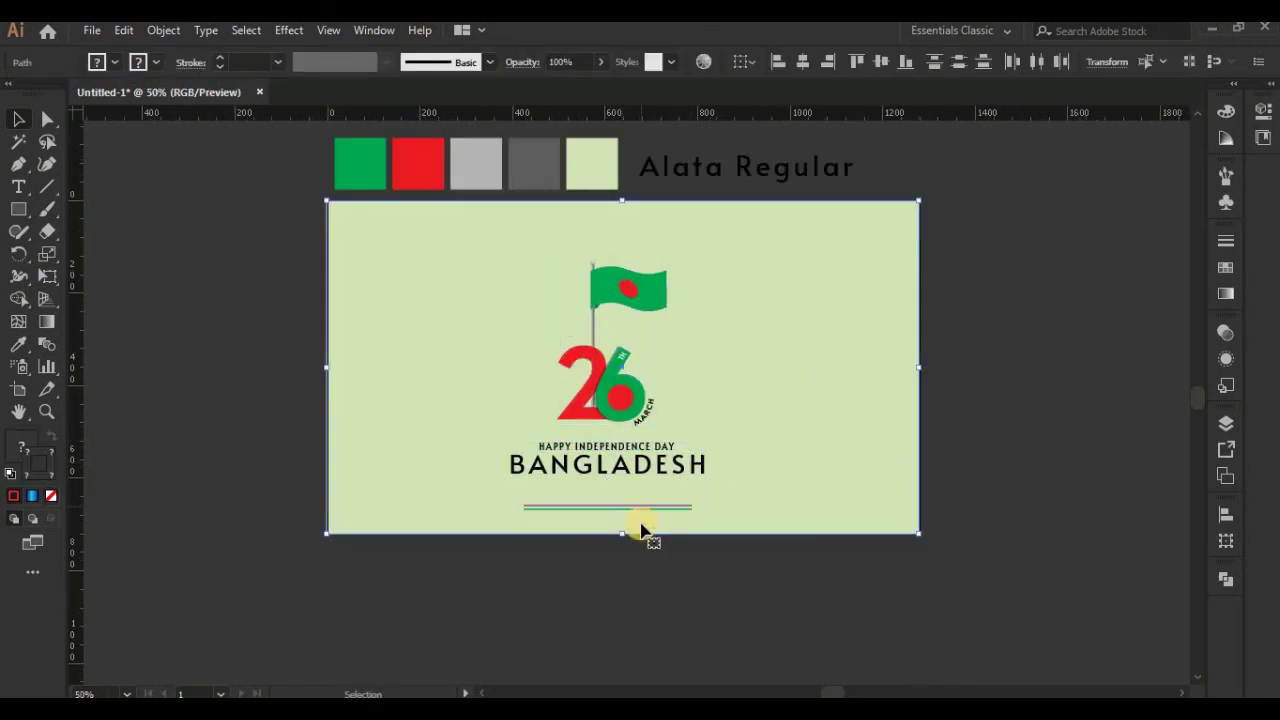
pyautogui.rightClick(766, 508)
pyautogui.click(800, 248)
pyautogui.click(749, 551)
# - Check the heading's font and BANGLADESH's paragraph alignment settings
pyautogui.click(608, 445)
pyautogui.click(747, 63)
pyautogui.click(651, 486)
pyautogui.click(686, 460)
pyautogui.click(938, 62)
pyautogui.click(1013, 455)
pyautogui.hotkey('ctrl', '+')
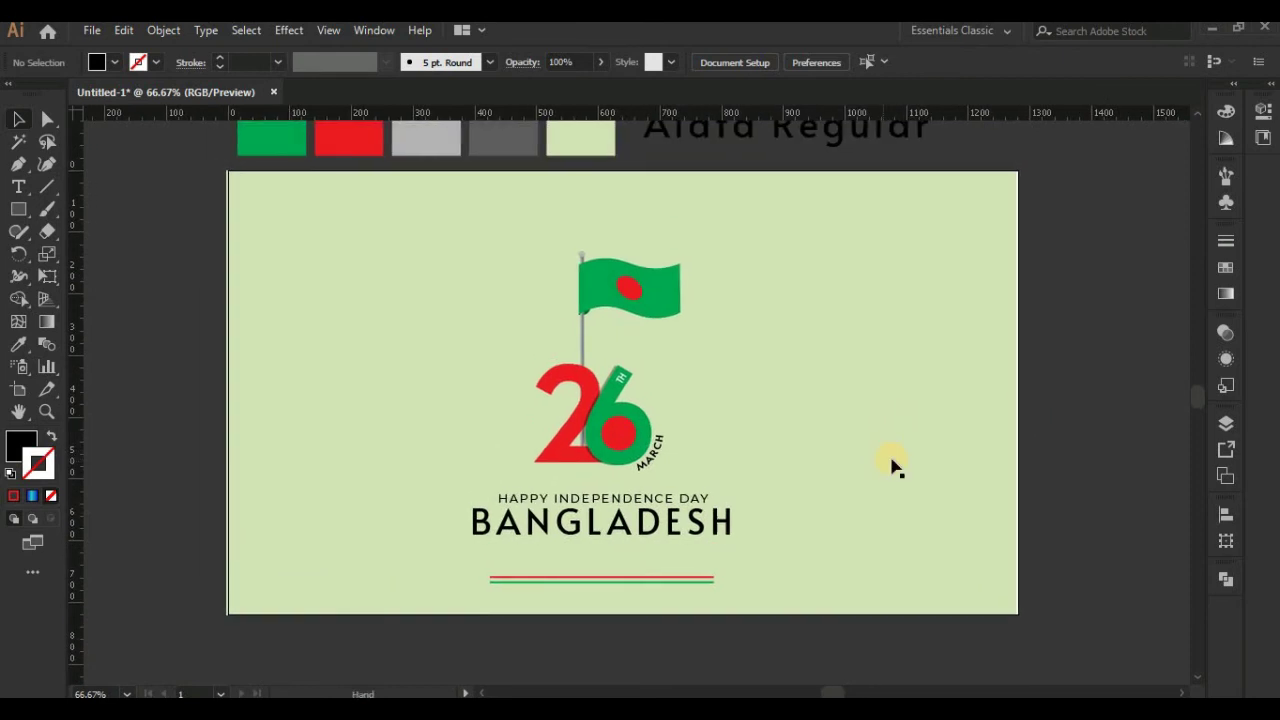
# - Select the flag and 26 group, then select every object on the artboard
pyautogui.click(670, 470)
pyautogui.click(1058, 368)
pyautogui.hotkey('ctrl', '-')
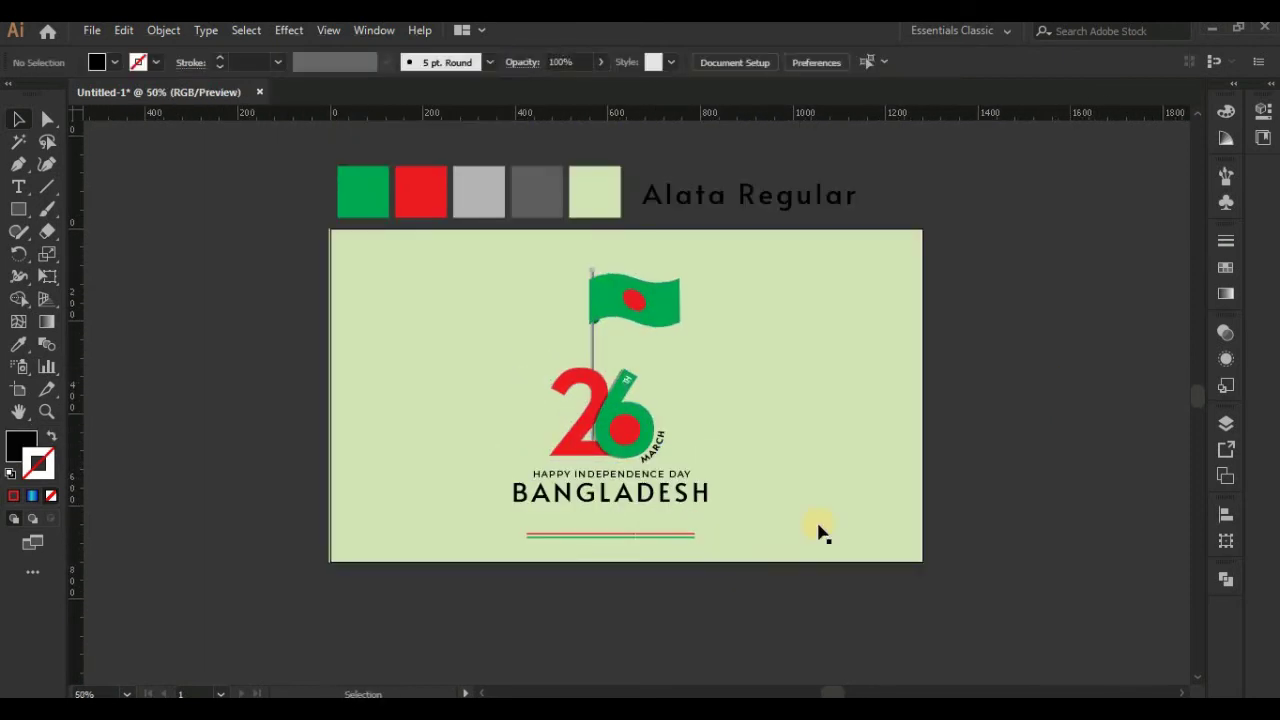
pyautogui.hotkey('ctrl', 'a')
pyautogui.rightClick(620, 318)
pyautogui.press('Escape')
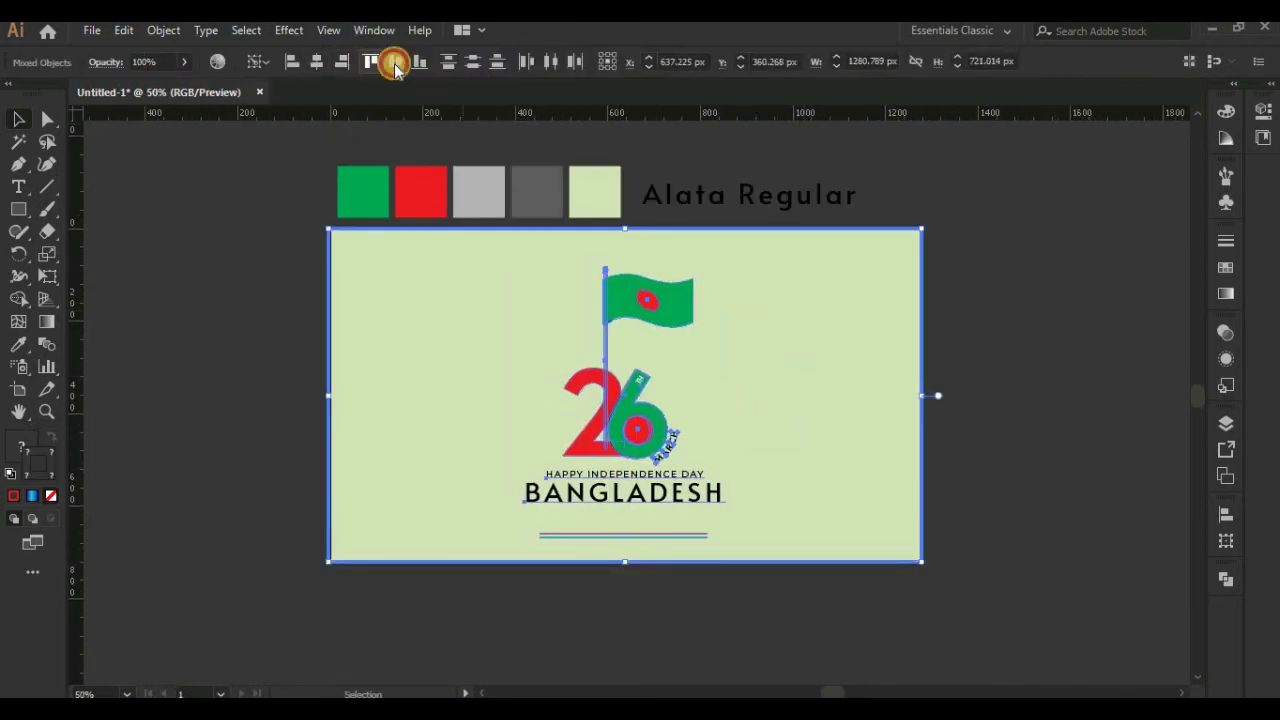
# - Enter isolation mode on the main logo group to add content inside it
pyautogui.click(1037, 297)
pyautogui.click(700, 531)
pyautogui.doubleClick(697, 533)
pyautogui.press('Escape')
pyautogui.click(643, 528)
pyautogui.doubleClick(630, 415)
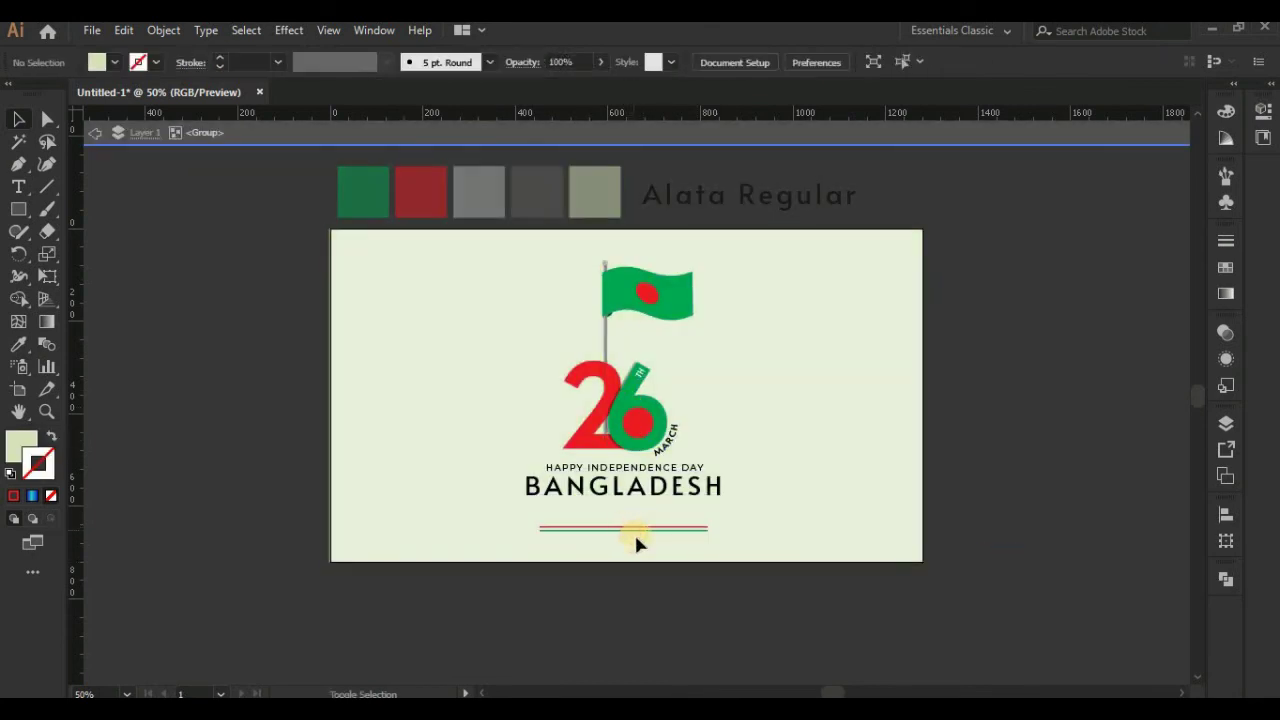
# - Add a '50 YEARS' text line below the underline in BANGLADESH's font style
pyautogui.click(18, 186)
pyautogui.click(600, 543)
pyautogui.write('50 YEAR')
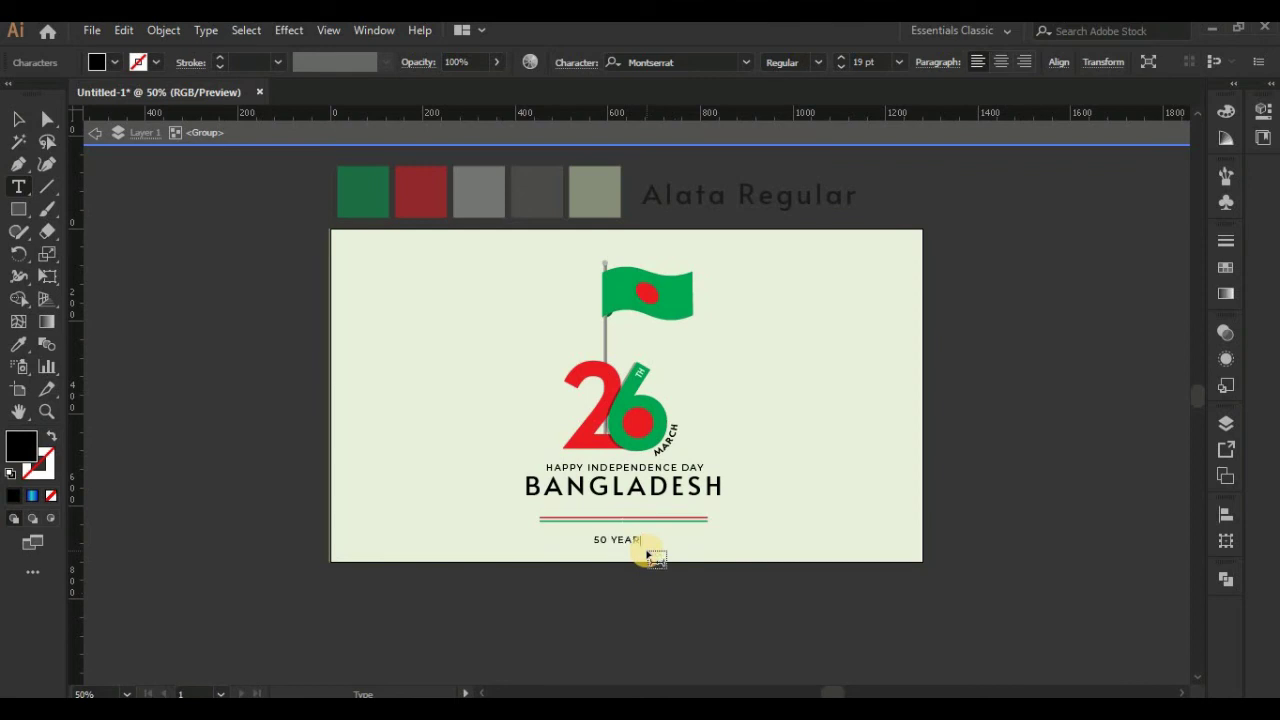
pyautogui.write('S')
pyautogui.click(18, 118)
pyautogui.click(18, 343)
pyautogui.click(608, 482)
pyautogui.scroll(-15, 840, 62)
# - Centre 50 YEARS horizontally under BANGLADESH and the underline
pyautogui.keyDown('shift'); pyautogui.click(645, 519); pyautogui.keyUp('shift')
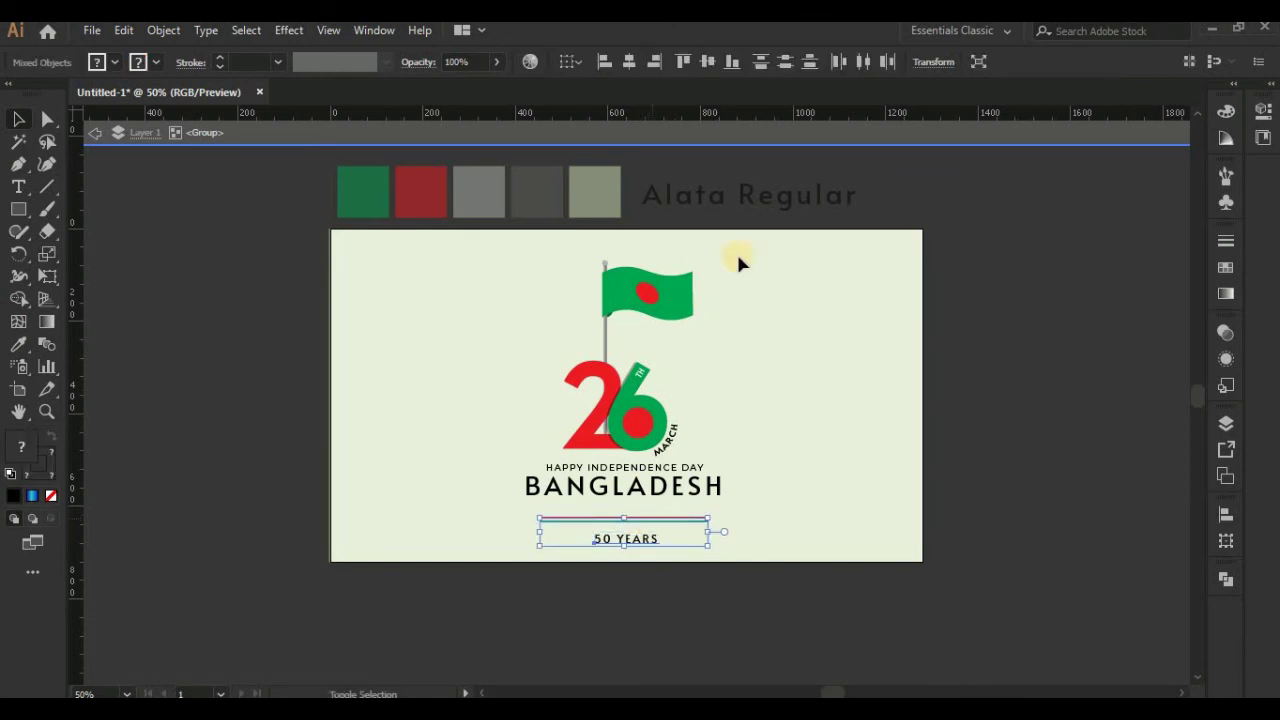
pyautogui.click(648, 538)
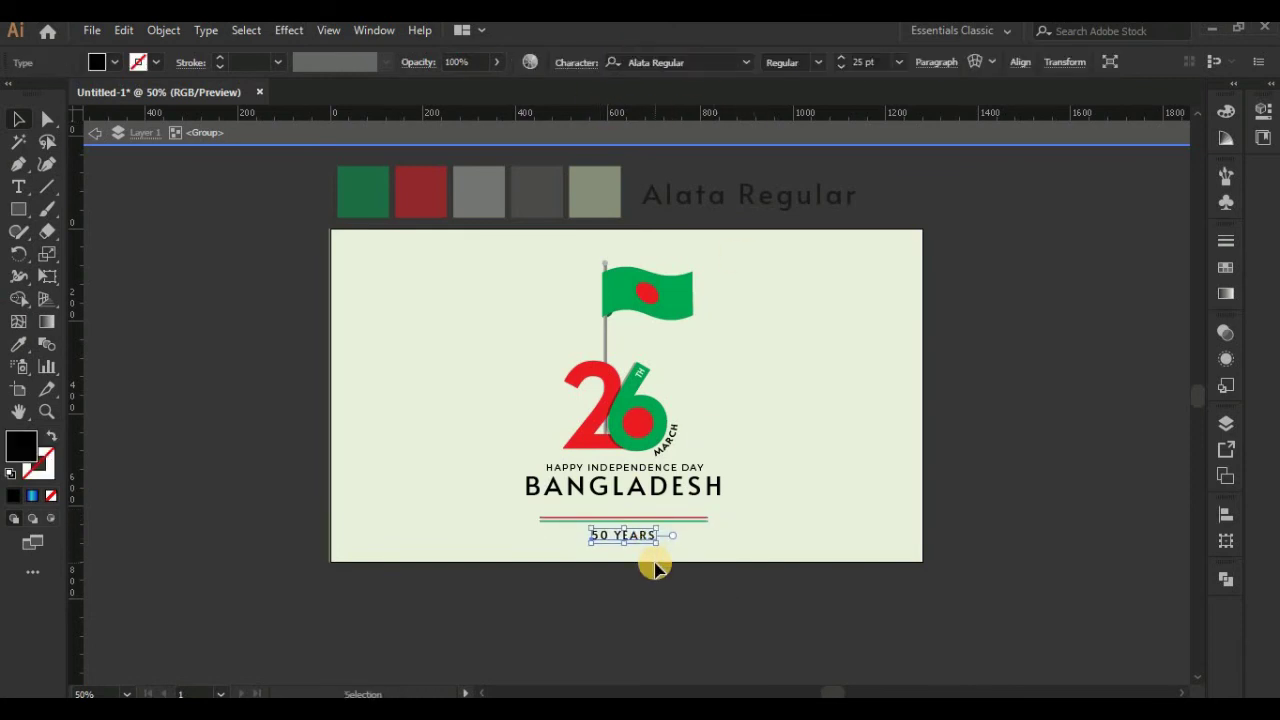
pyautogui.keyDown('shift'); pyautogui.click(686, 523); pyautogui.keyUp('shift')
pyautogui.click(654, 557)
pyautogui.click(641, 530)
pyautogui.keyDown('shift'); pyautogui.click(697, 500); pyautogui.keyUp('shift')
pyautogui.click(1226, 578)
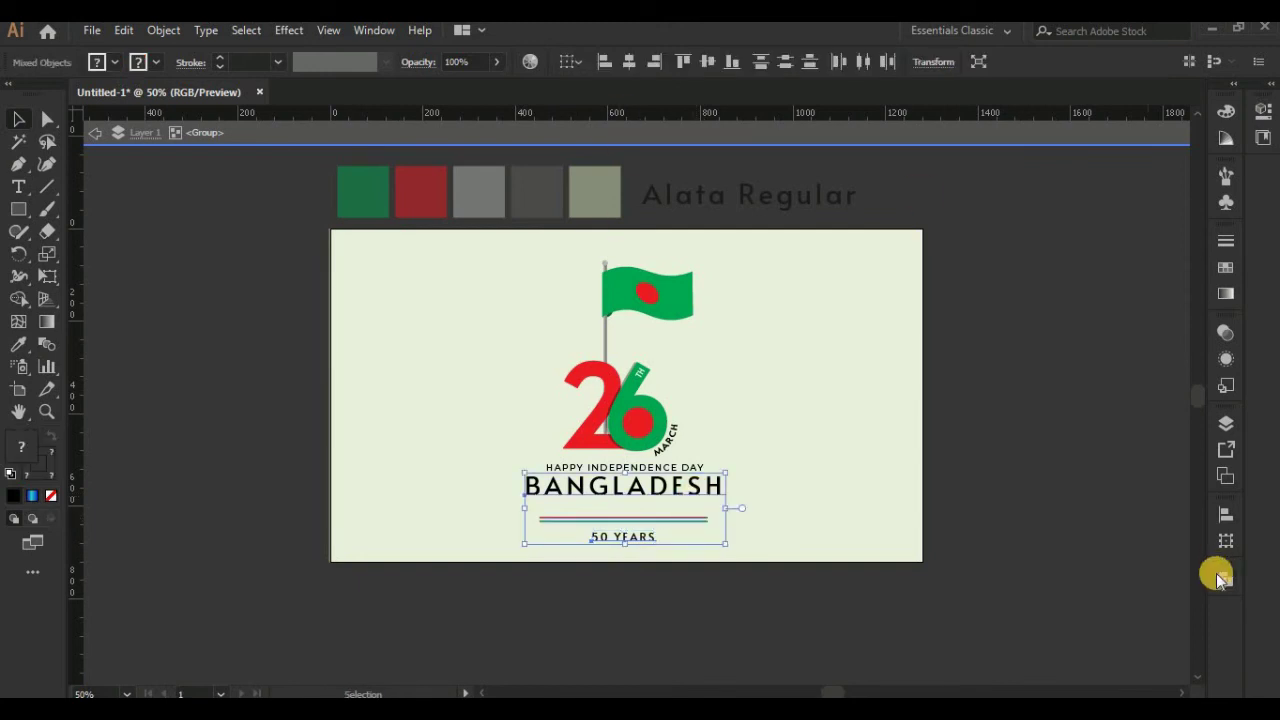
pyautogui.click(1226, 514)
pyautogui.doubleClick(729, 600)
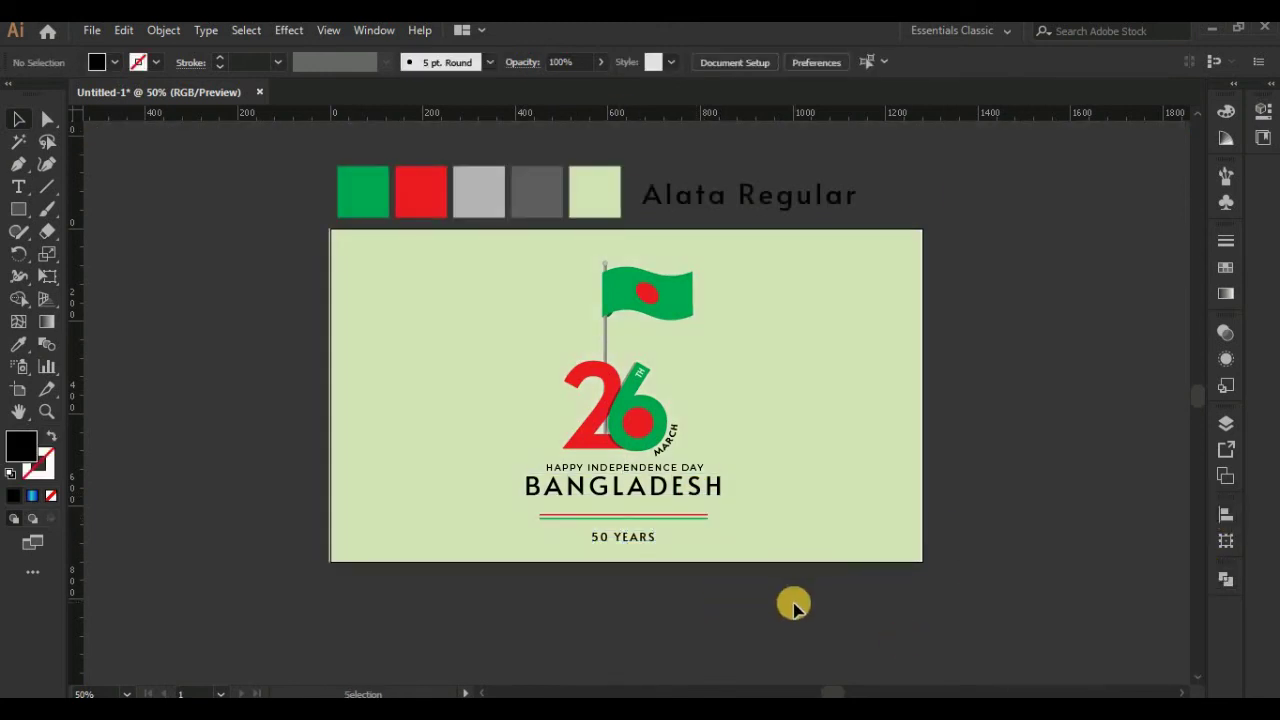
pyautogui.hotkey('ctrl', '-')
pyautogui.hotkey('ctrl', '+')
# - Drill into the nested logo groups to select the red 26 numerals
pyautogui.click(535, 434)
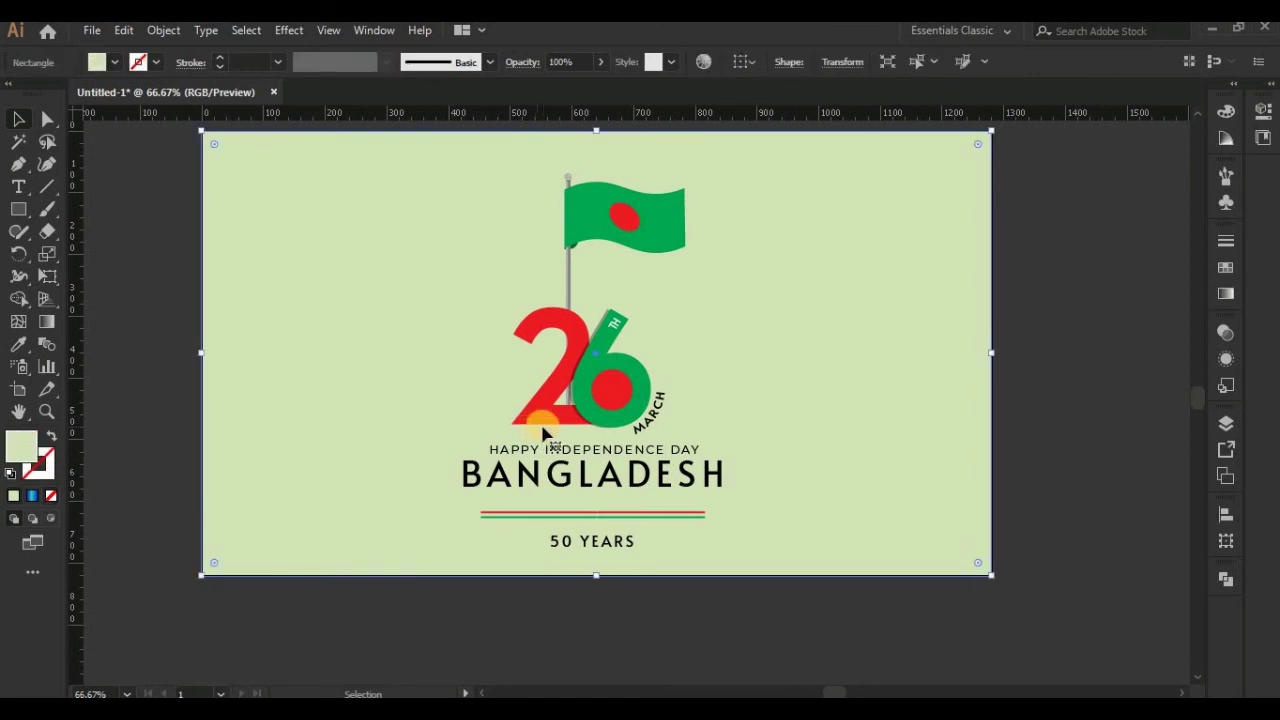
pyautogui.doubleClick(548, 423)
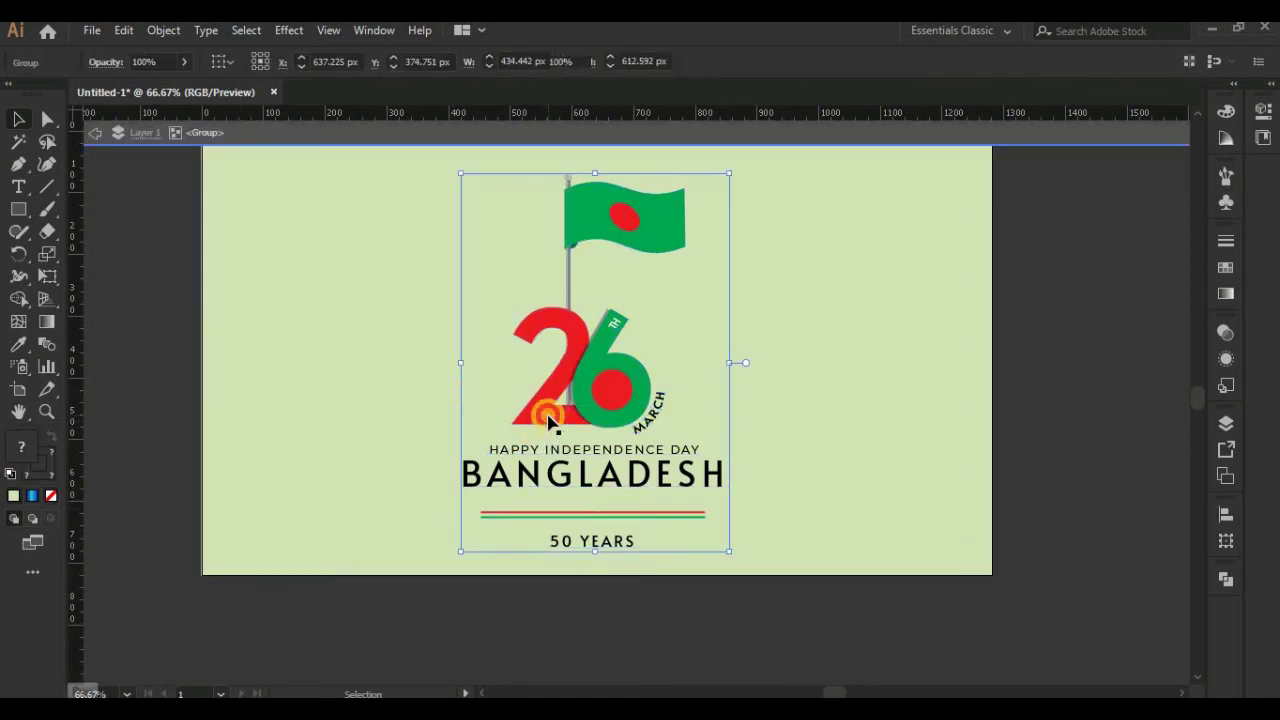
pyautogui.click(545, 421)
pyautogui.doubleClick(545, 421)
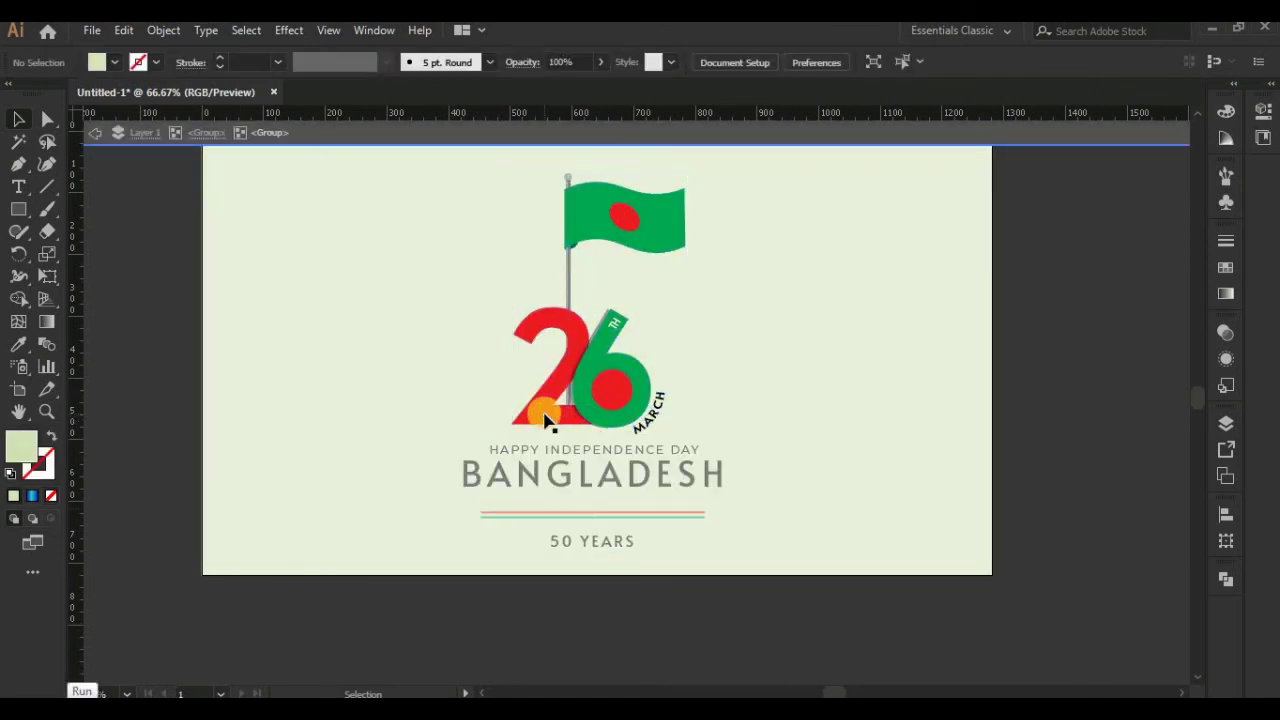
pyautogui.click(545, 421)
pyautogui.doubleClick(545, 421)
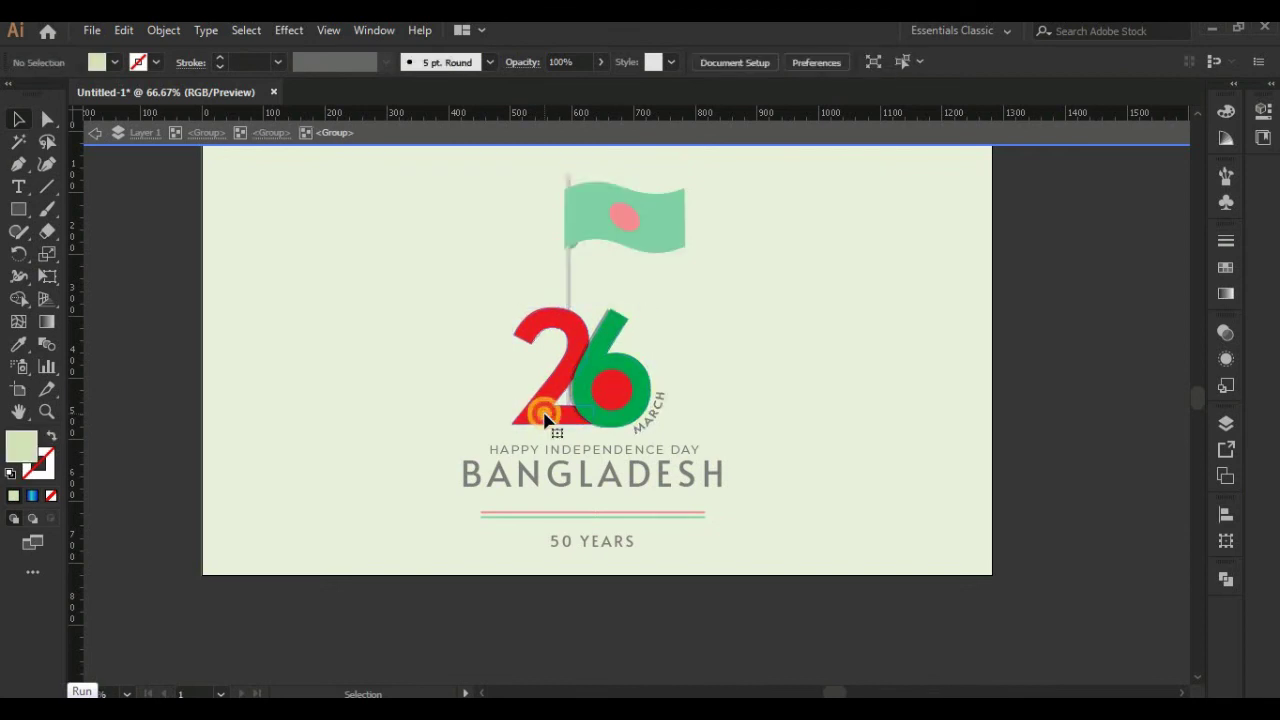
pyautogui.click(545, 421)
# - Add a Drop Shadow effect to the numerals and edit its horizontal offset
pyautogui.click(1230, 328)
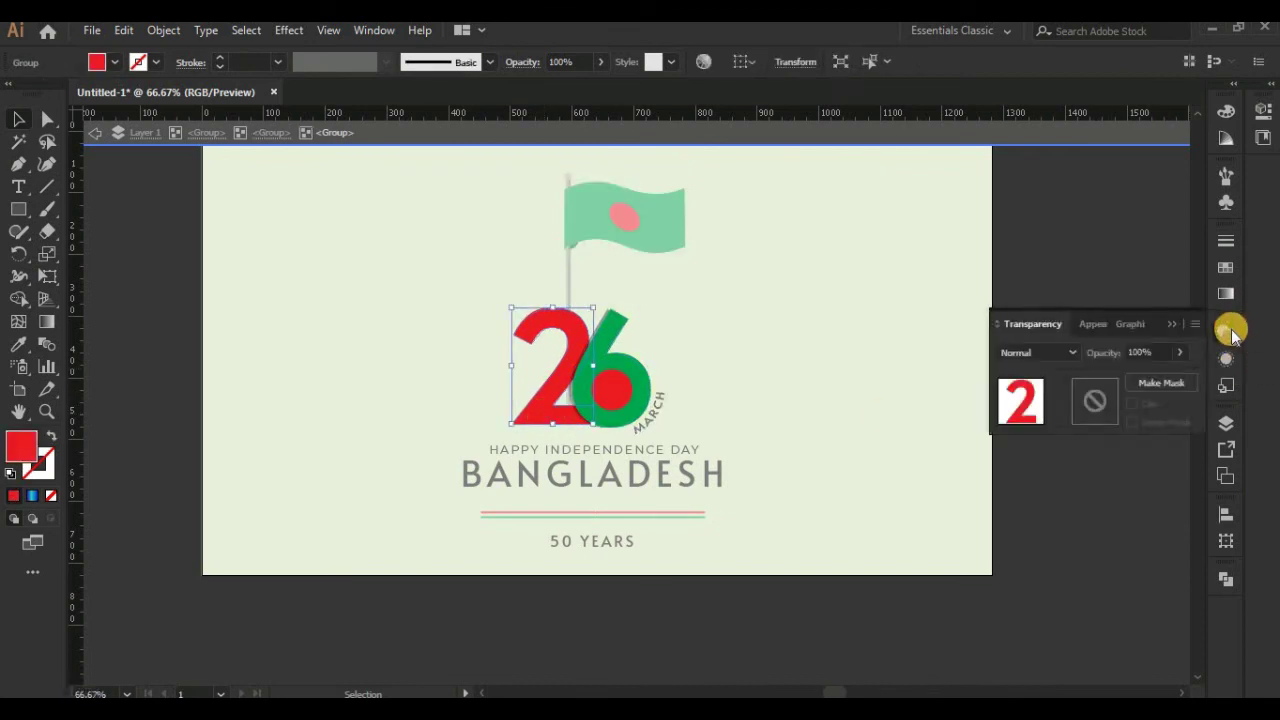
pyautogui.click(1227, 358)
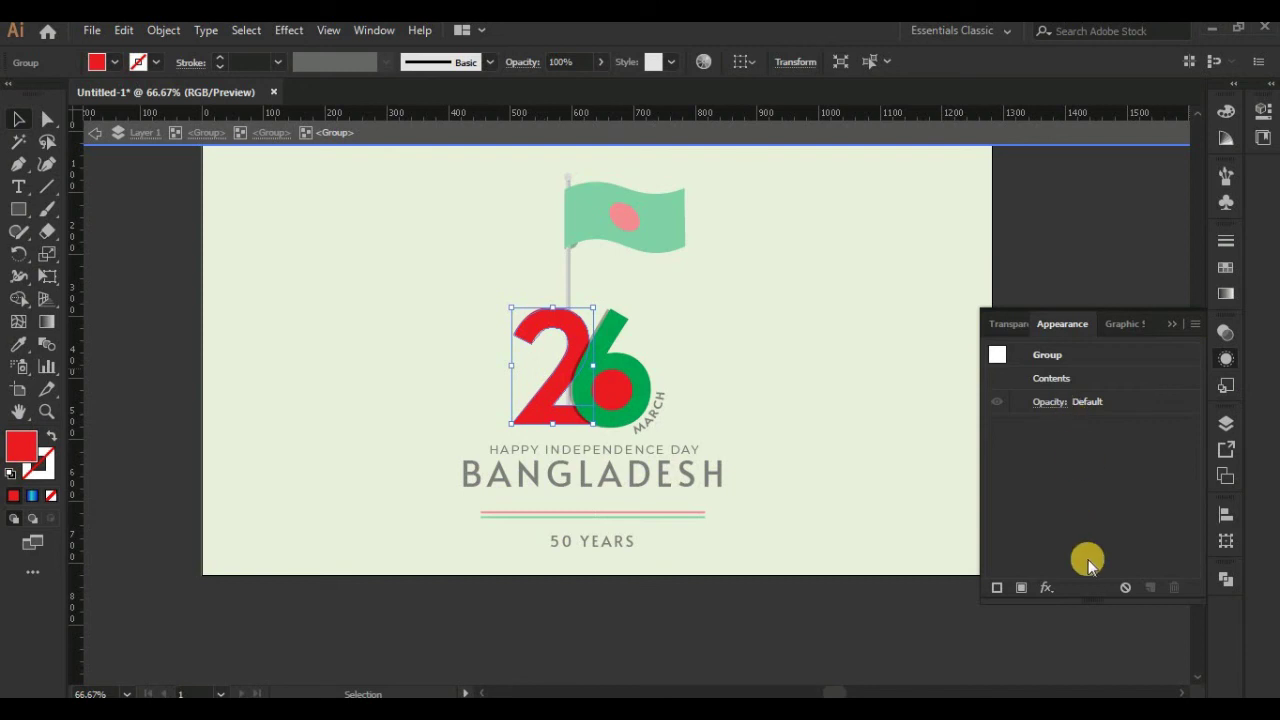
pyautogui.click(1044, 588)
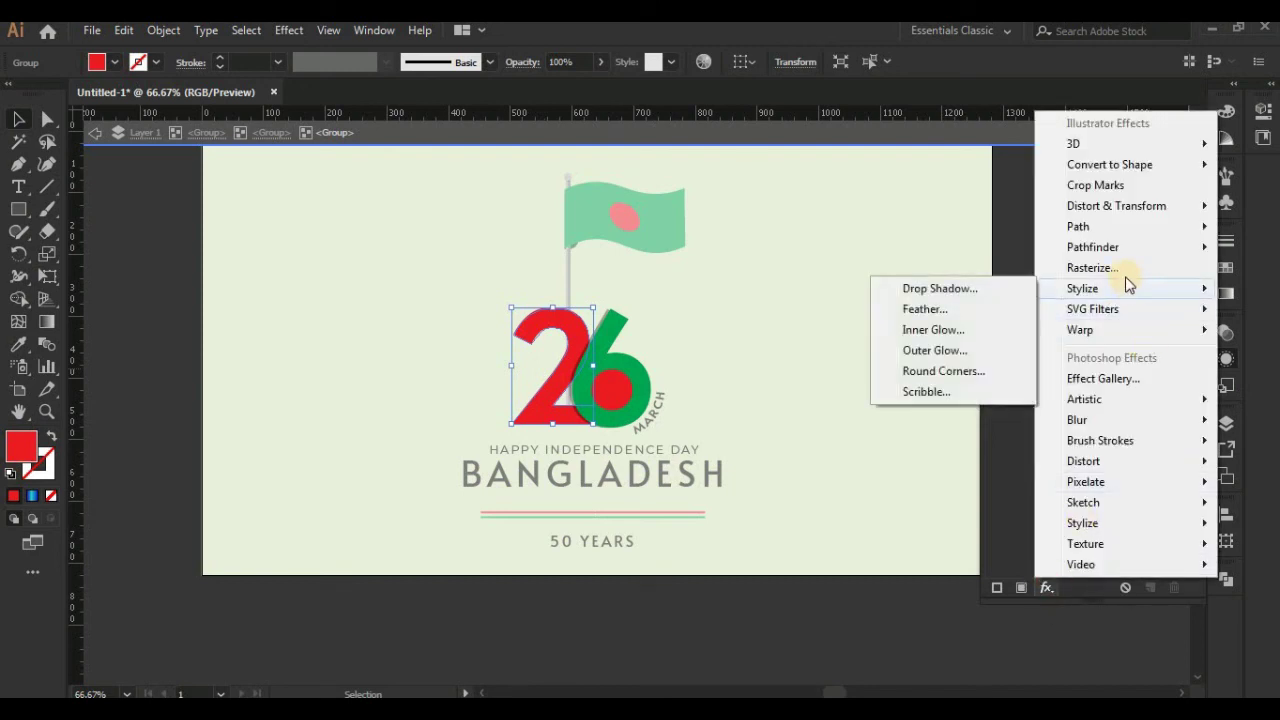
pyautogui.click(965, 290)
pyautogui.click(920, 422)
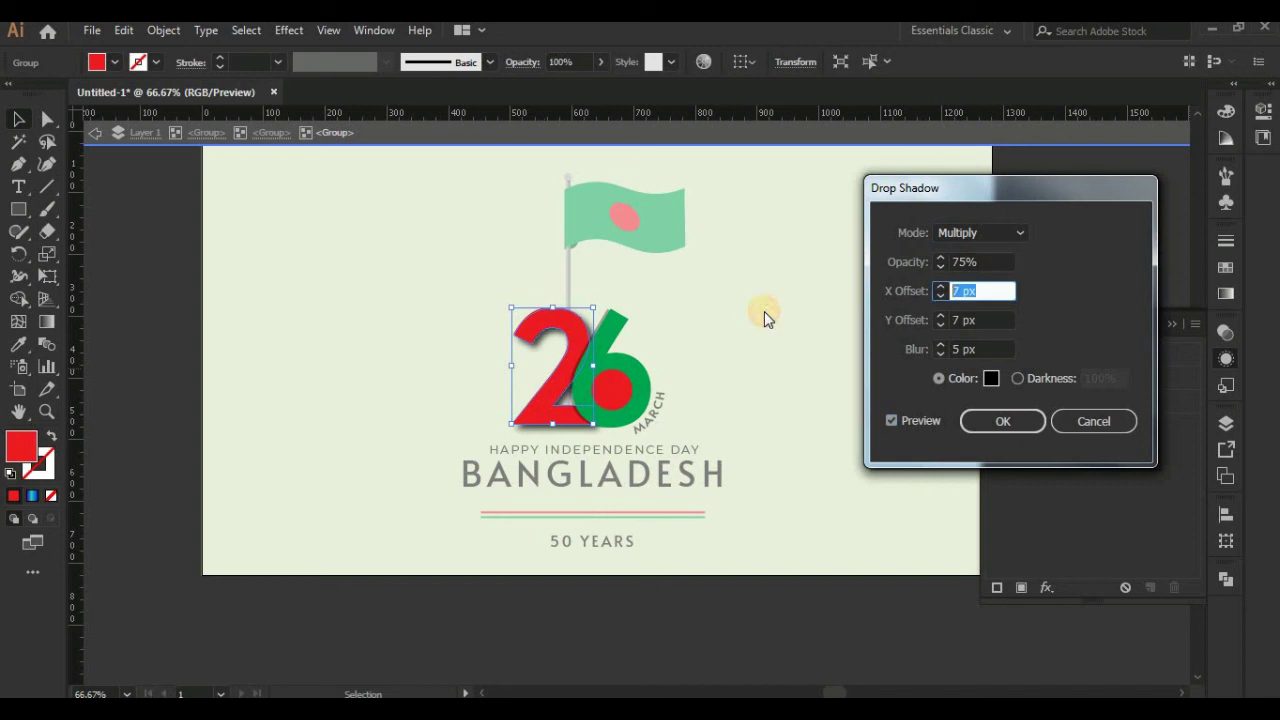
pyautogui.click(957, 320)
pyautogui.write('-')
pyautogui.write('0')
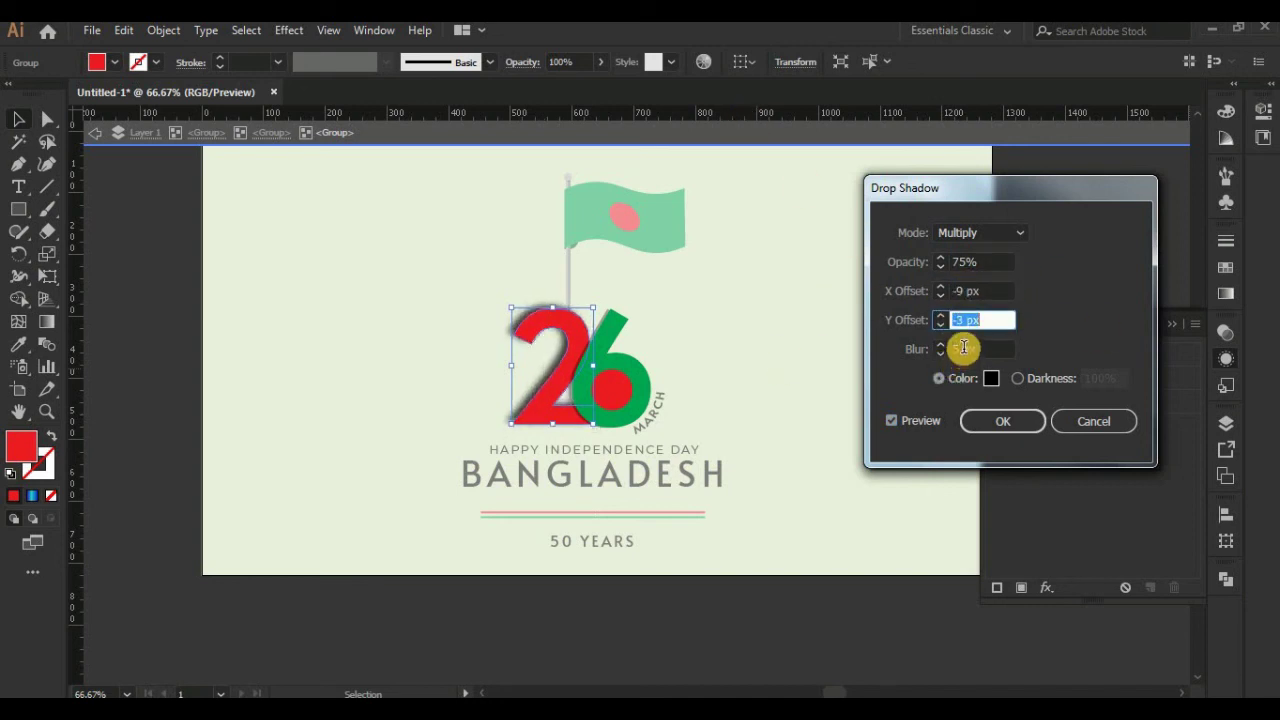
pyautogui.write('5')
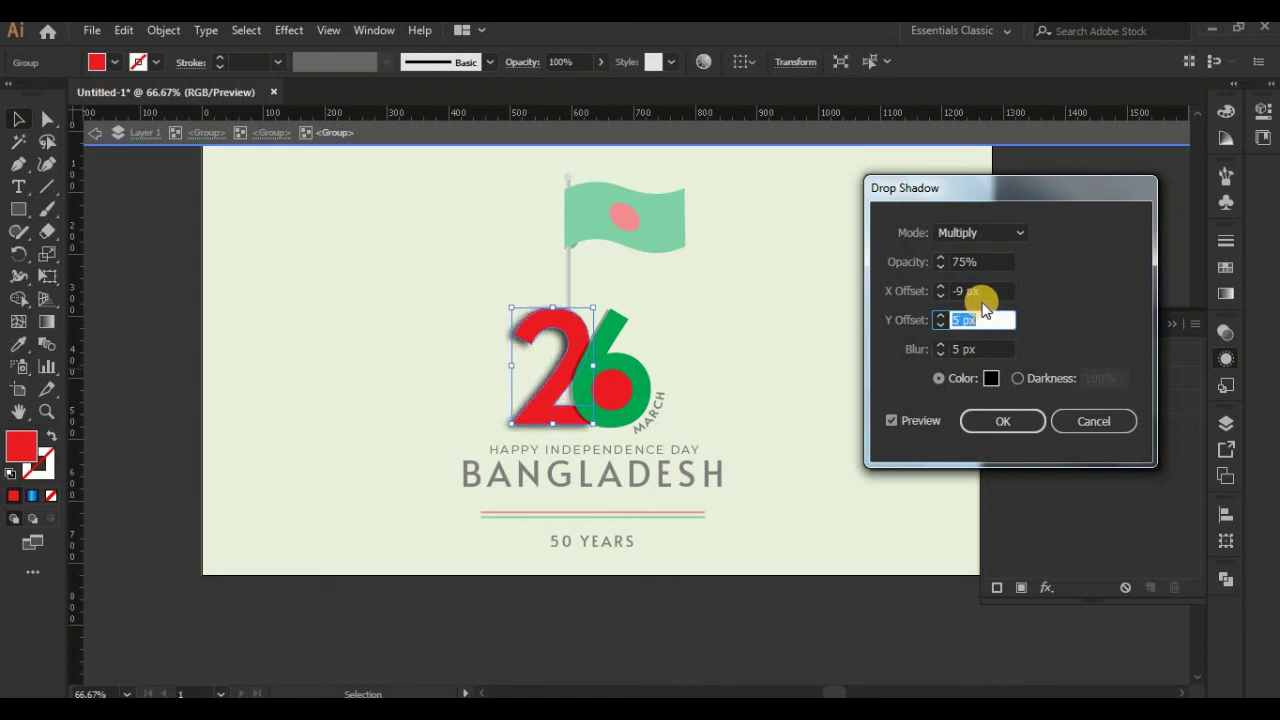
# - Set the shadow opacity to 62% with Multiply blending
pyautogui.click(981, 261)
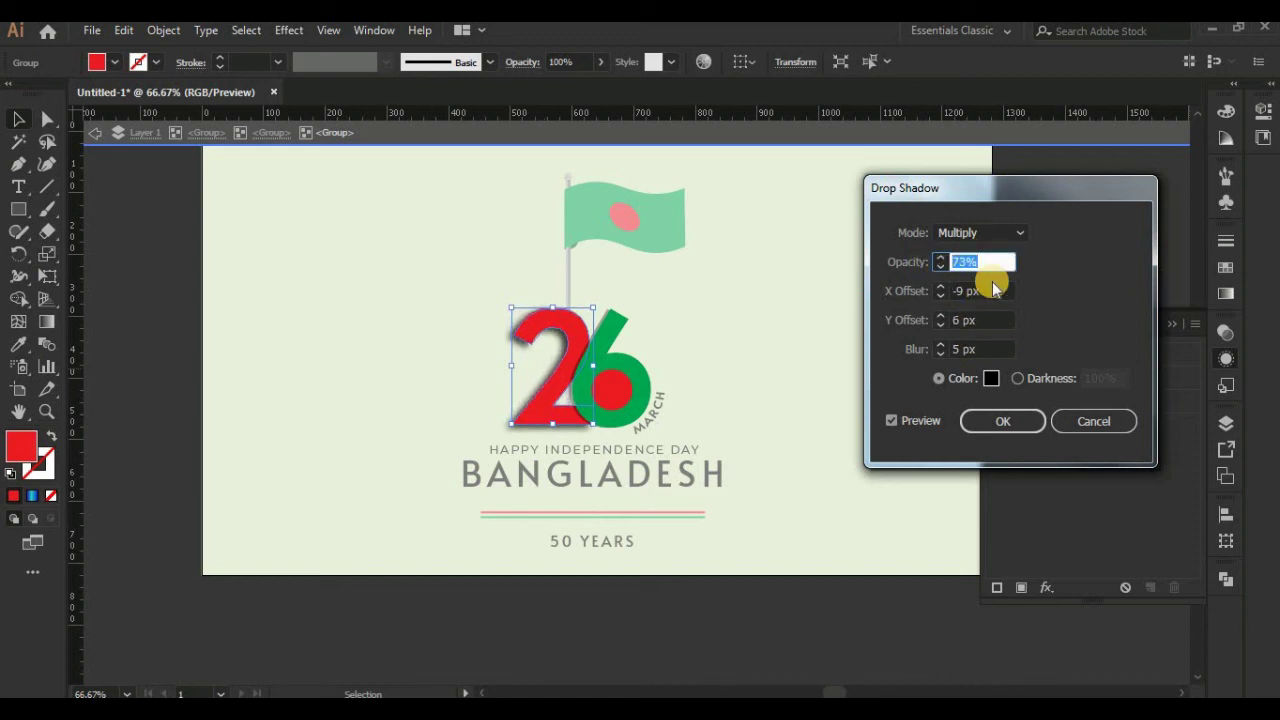
pyautogui.write('62')
pyautogui.click(980, 232)
pyautogui.click(988, 255)
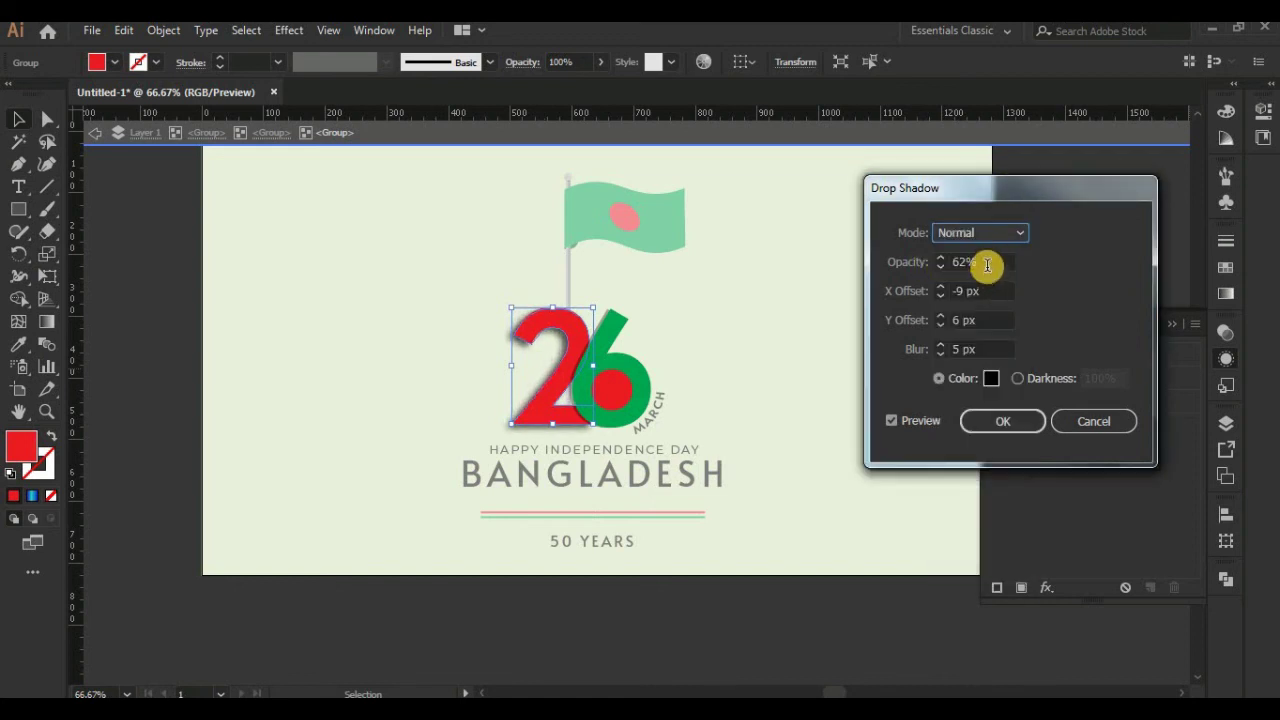
pyautogui.click(975, 349)
pyautogui.press('Down')
pyautogui.press('Down')
pyautogui.press('Down')
pyautogui.click(980, 232)
pyautogui.click(972, 280)
# - Raise the shadow blur to 3 px, keep a solid colour, and apply the drop shadow
pyautogui.click(979, 346)
pyautogui.press('Up')
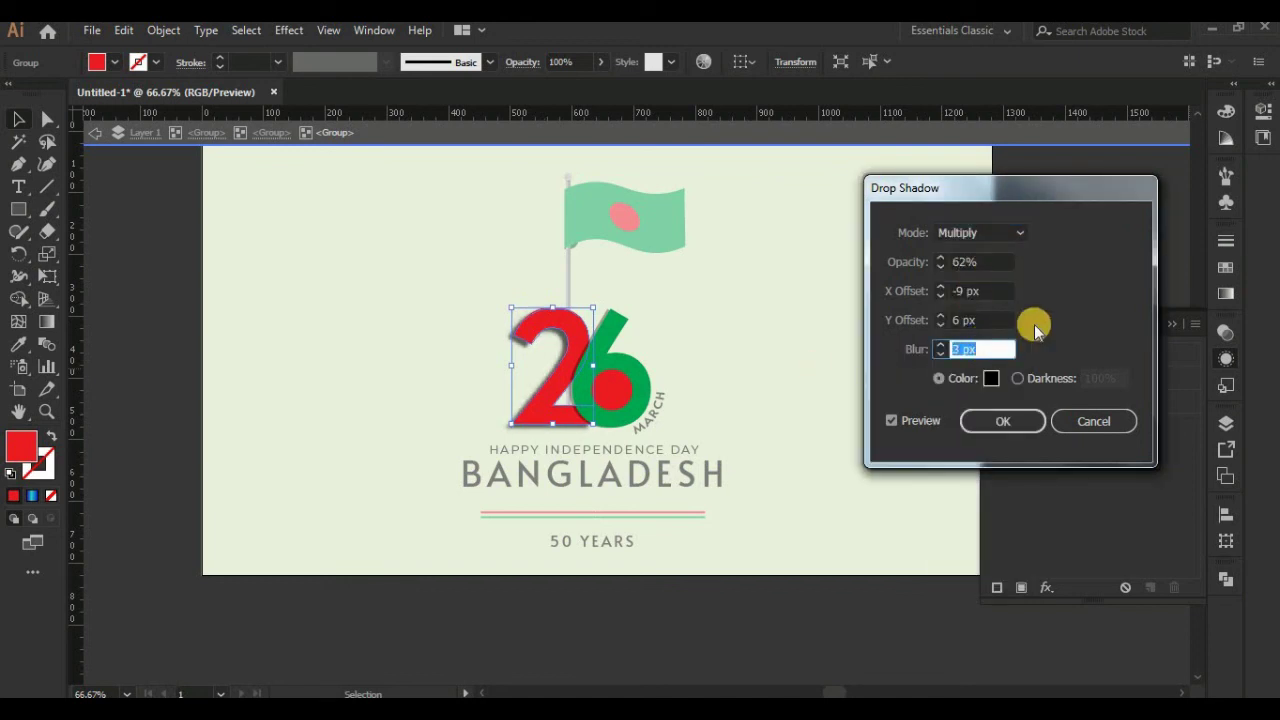
pyautogui.click(1017, 378)
pyautogui.click(955, 378)
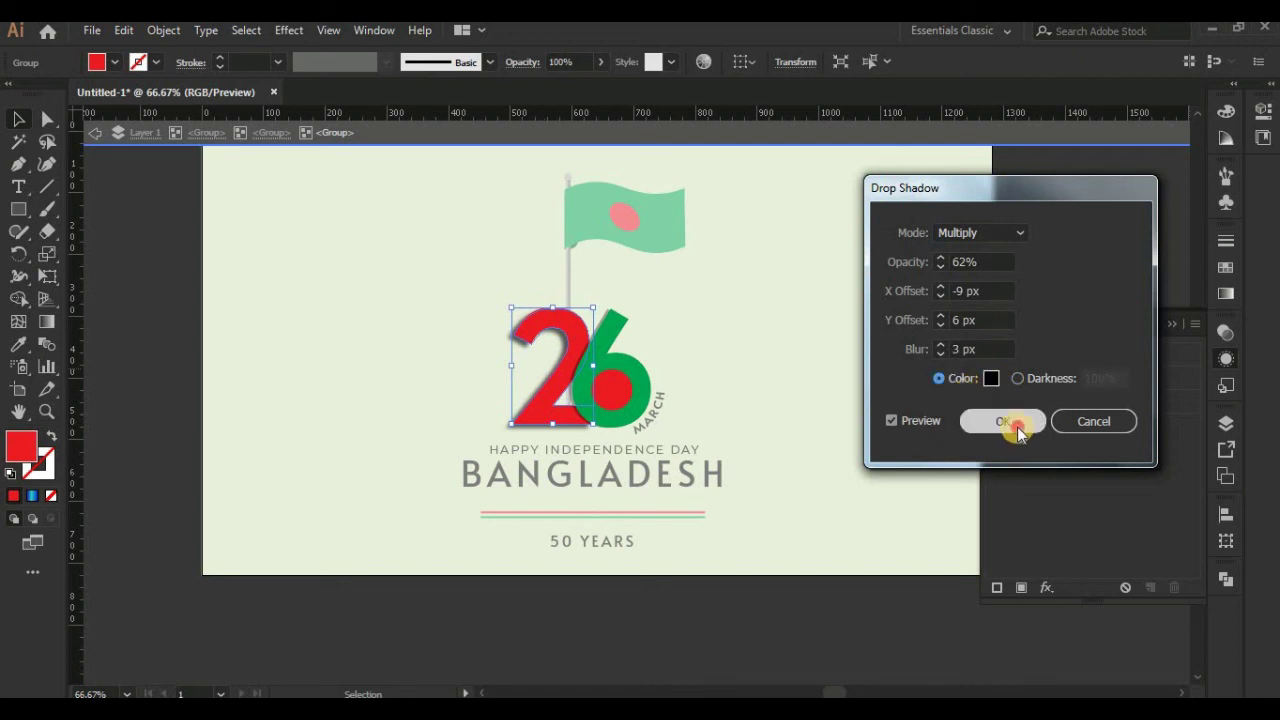
pyautogui.click(998, 421)
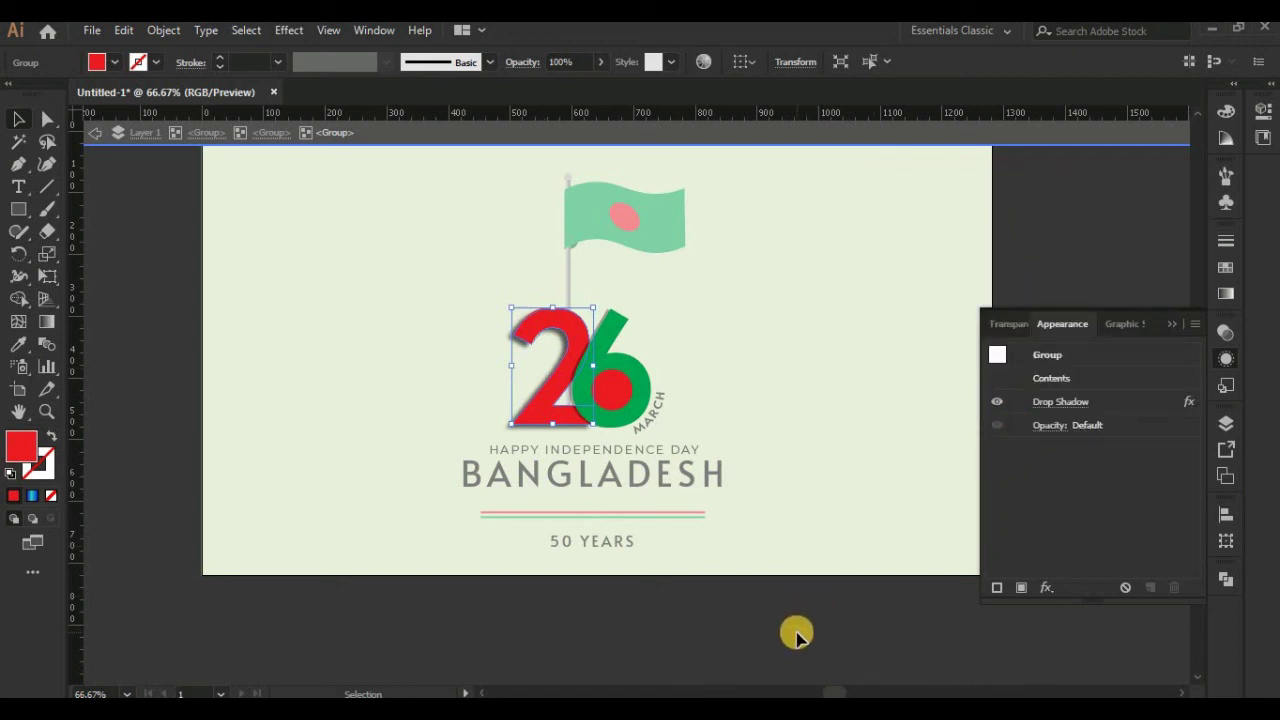
pyautogui.click(795, 632)
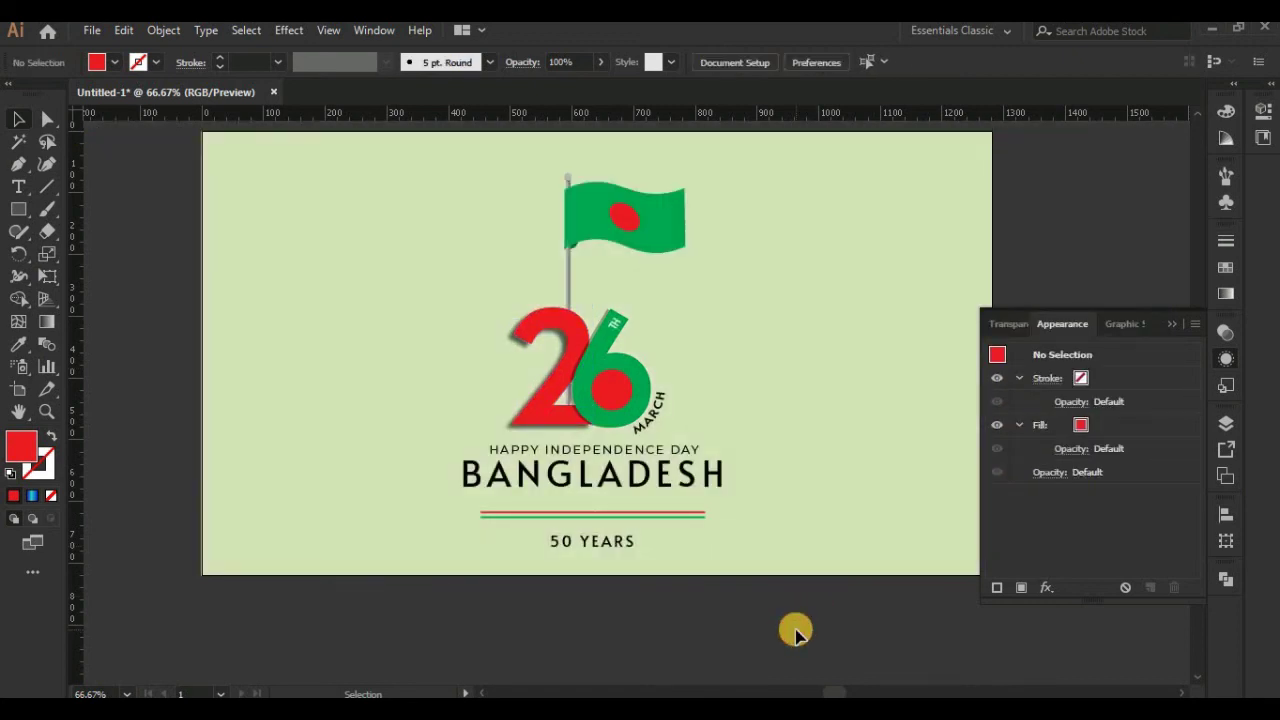
# - Isolate the green 6 artwork inside the nested logo and 26 groups
pyautogui.doubleClick(641, 418)
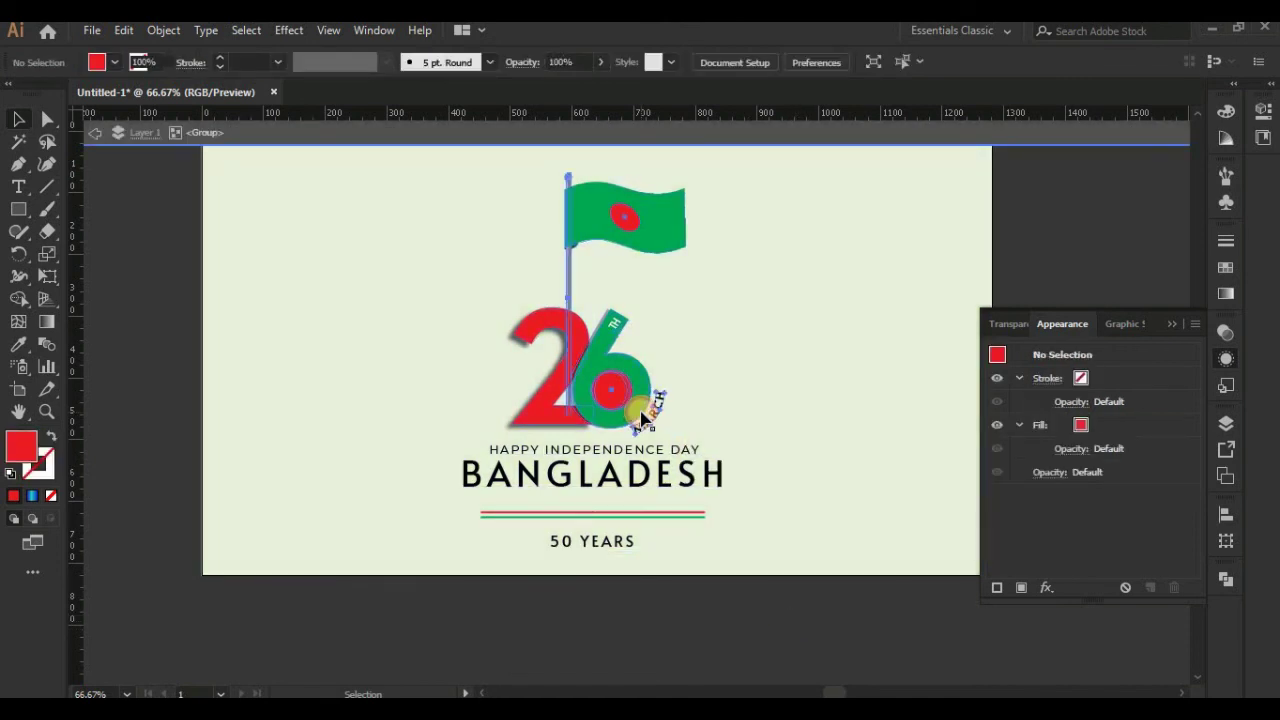
pyautogui.doubleClick(641, 418)
pyautogui.doubleClick(641, 418)
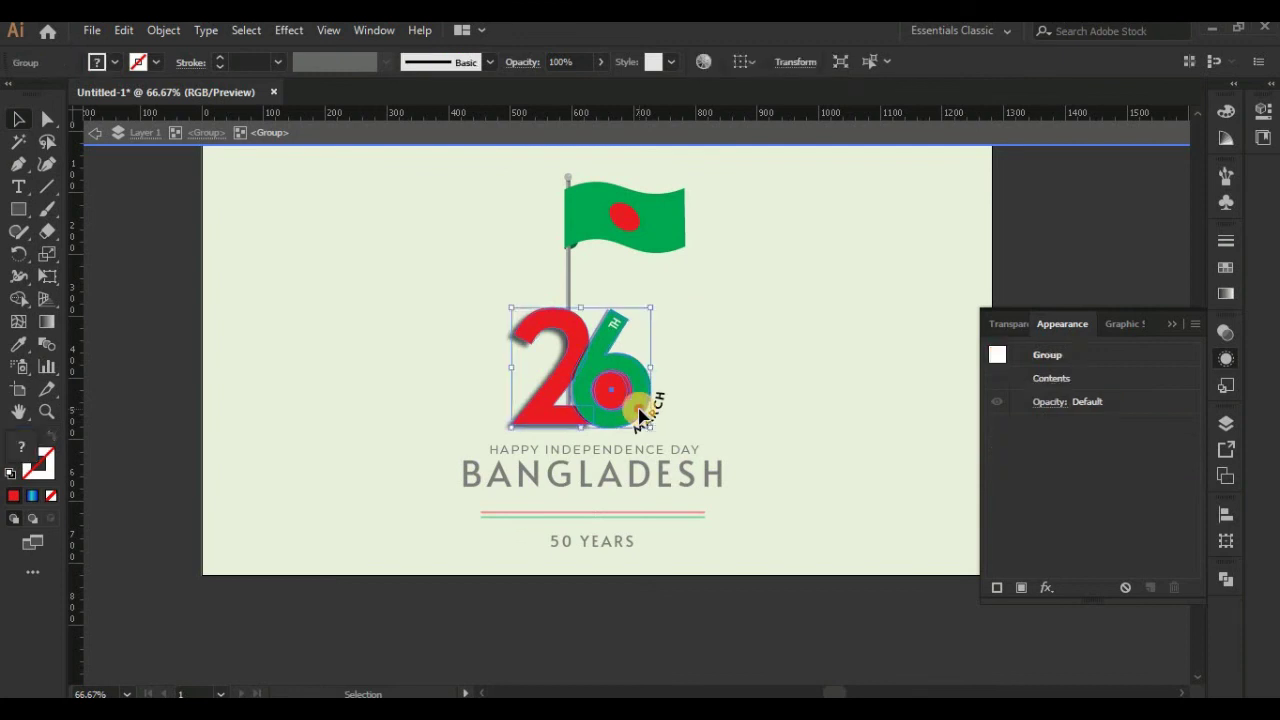
pyautogui.click(641, 418)
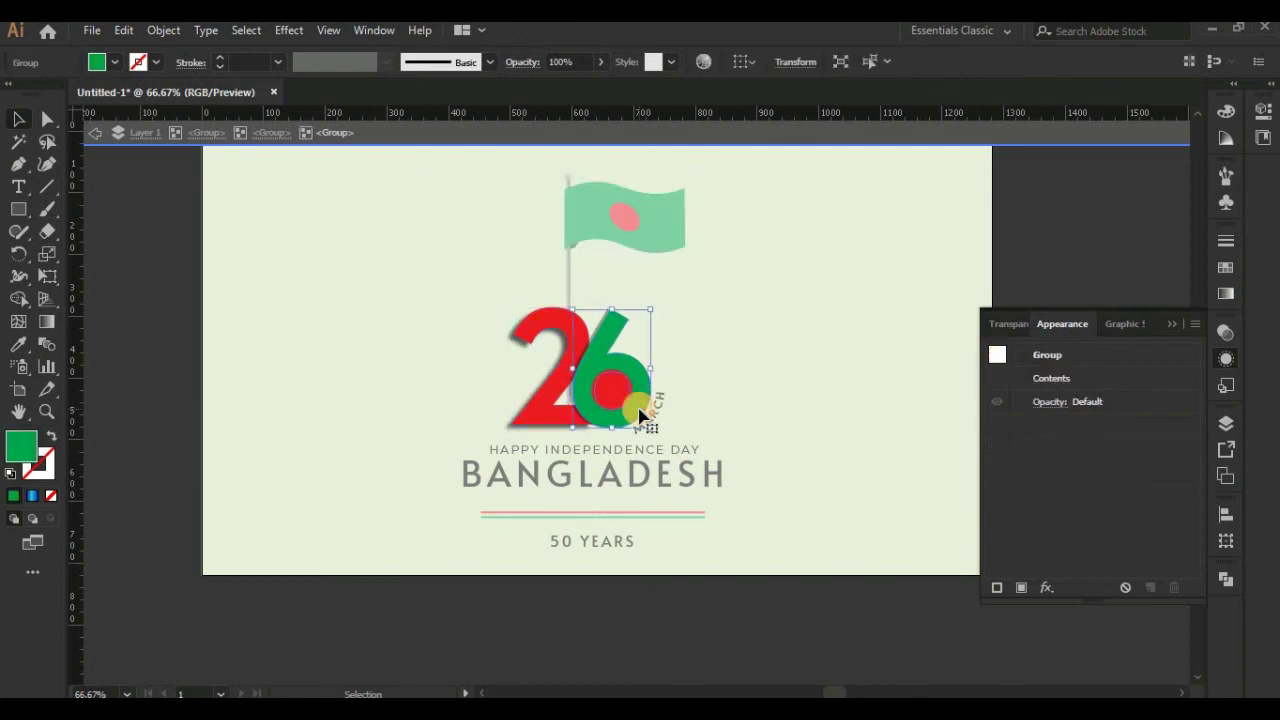
pyautogui.doubleClick(636, 416)
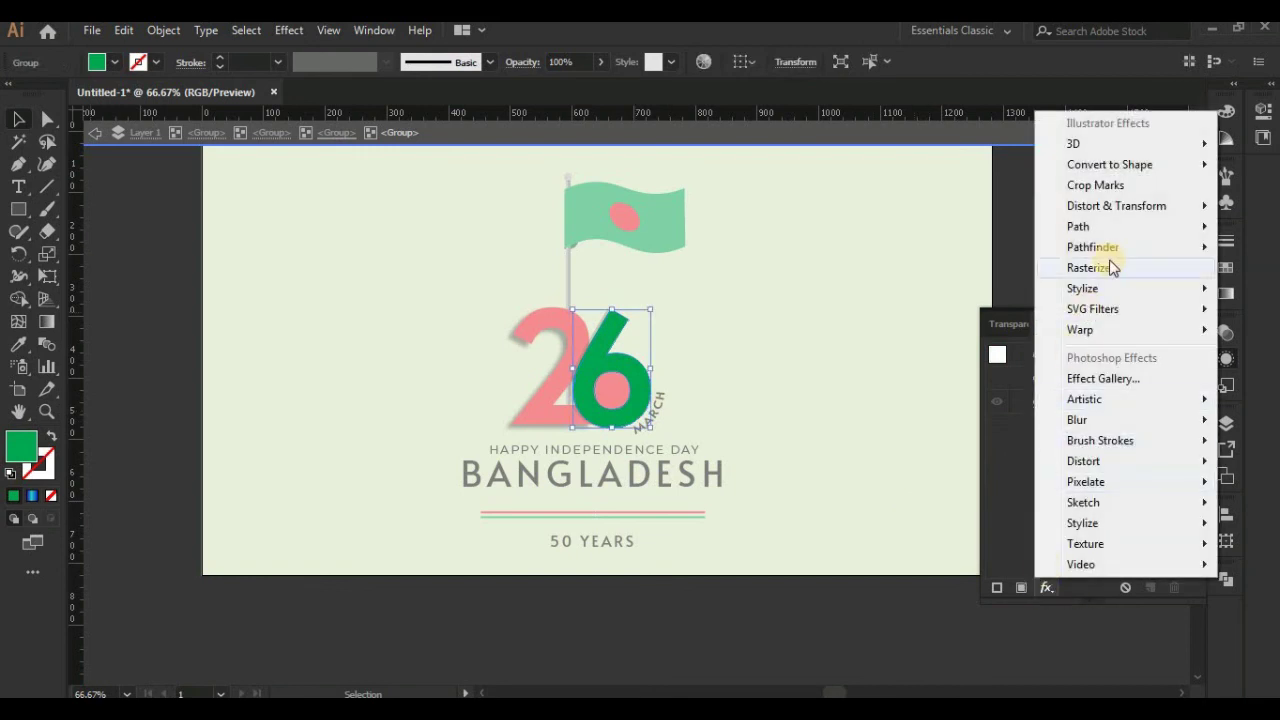
# - Give the 6 a Multiply drop shadow at 62%, -9/6 px offset, 3 px blur
pyautogui.moveTo(1082, 288)
pyautogui.click(902, 308)
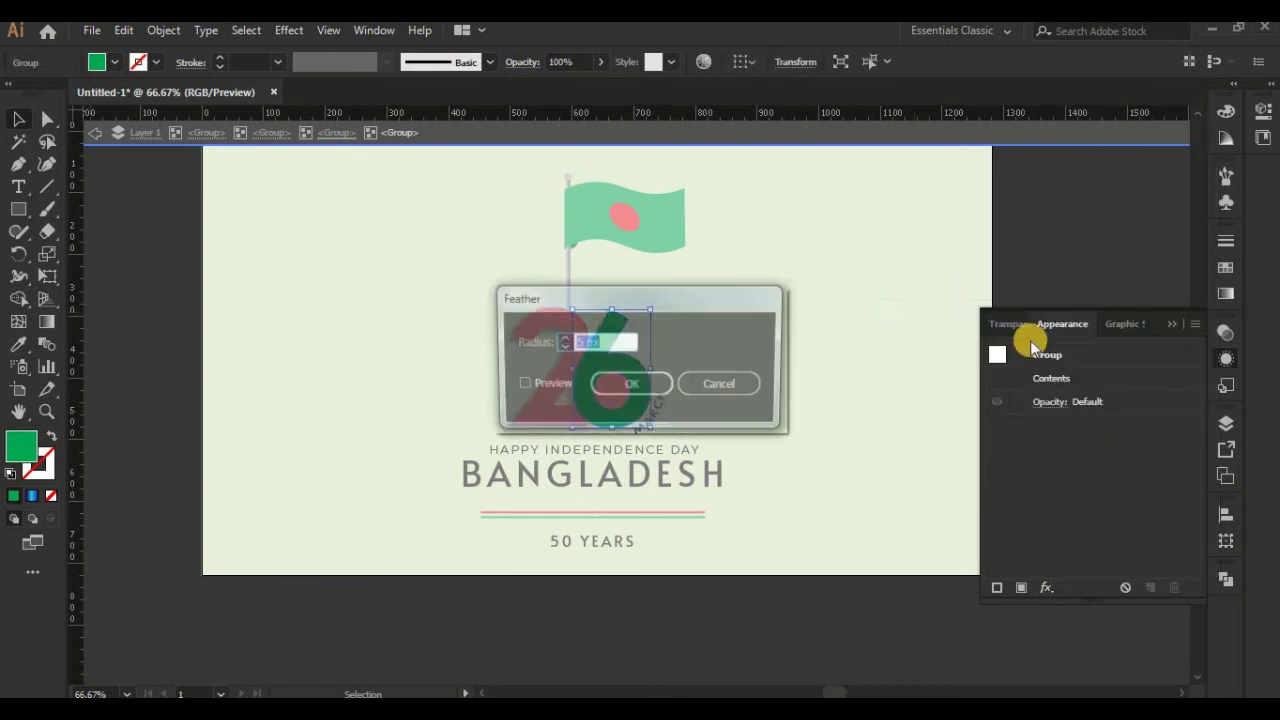
pyautogui.click(723, 386)
pyautogui.click(1046, 587)
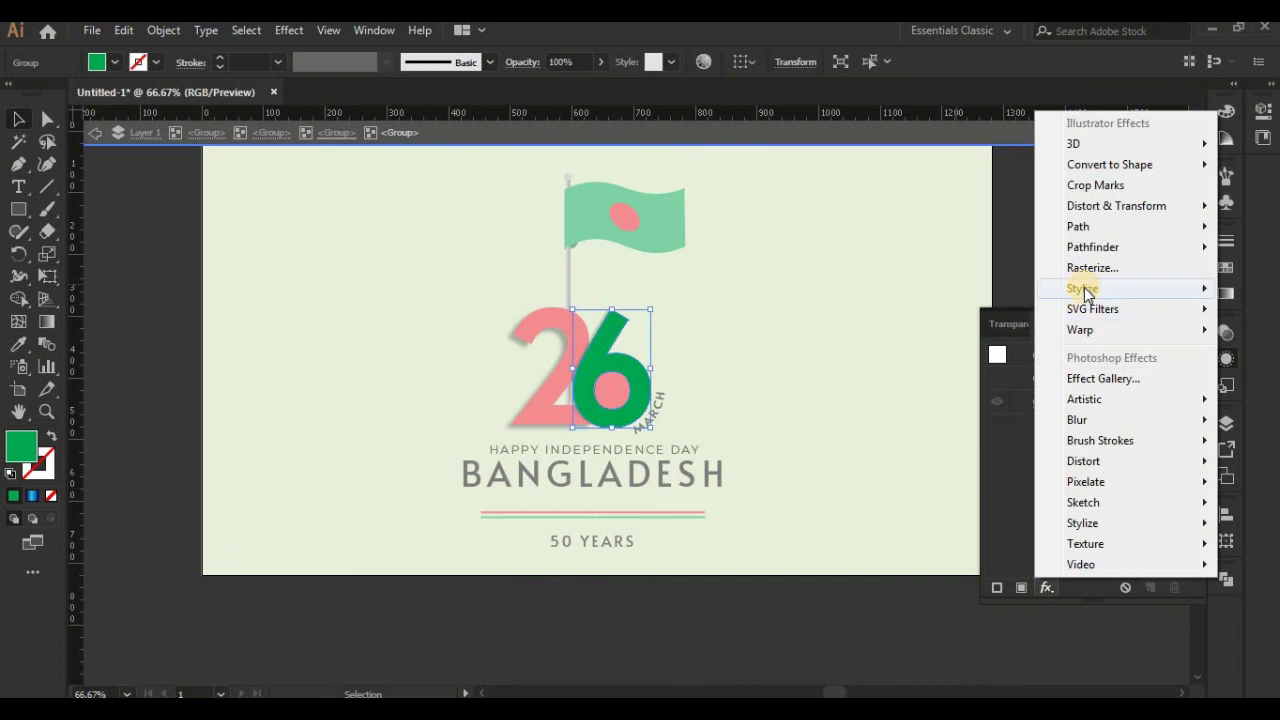
pyautogui.click(975, 289)
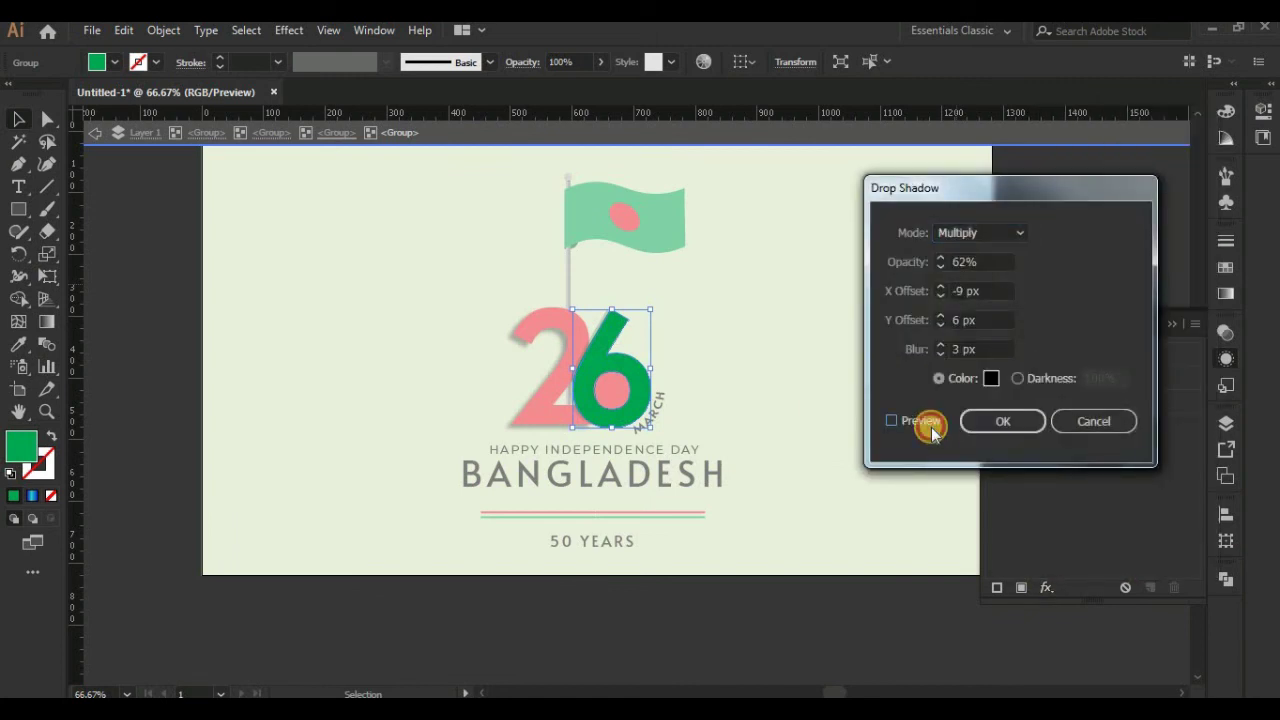
pyautogui.click(920, 421)
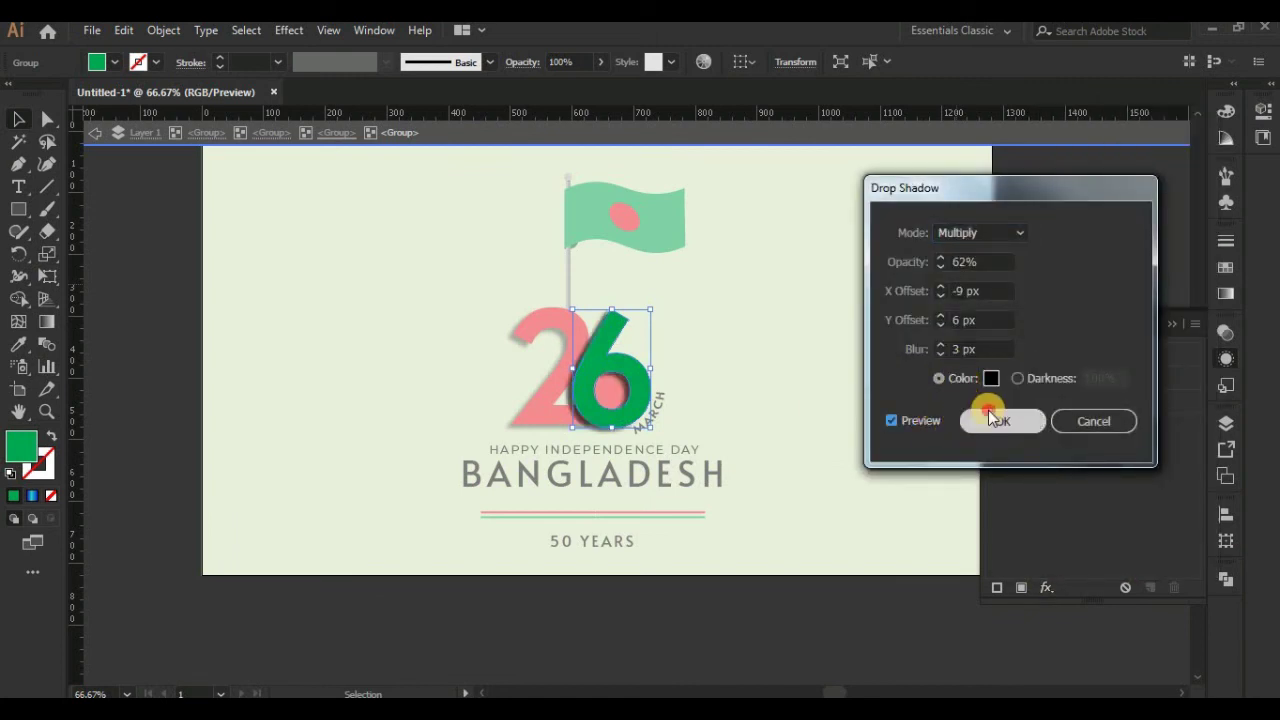
pyautogui.click(990, 421)
pyautogui.doubleClick(768, 622)
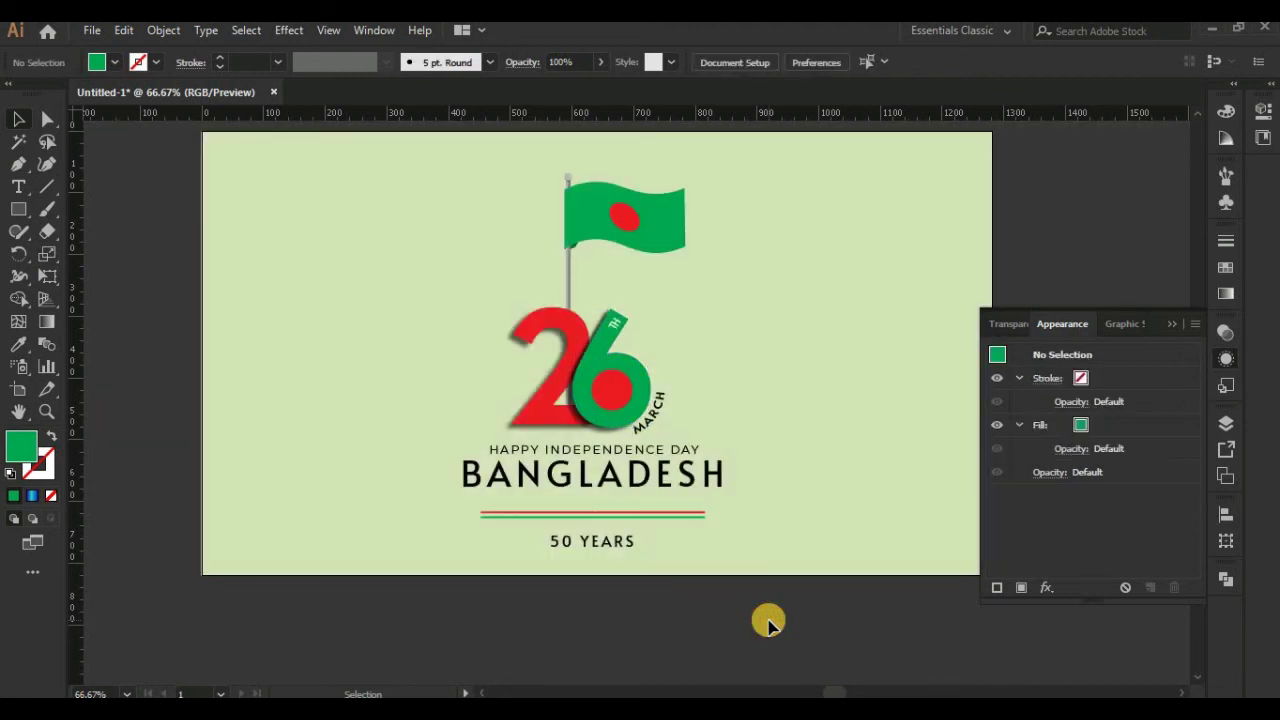
# - At 100% zoom, select the flag group and add a Drop Shadow effect
pyautogui.hotkey('ctrl', '1')
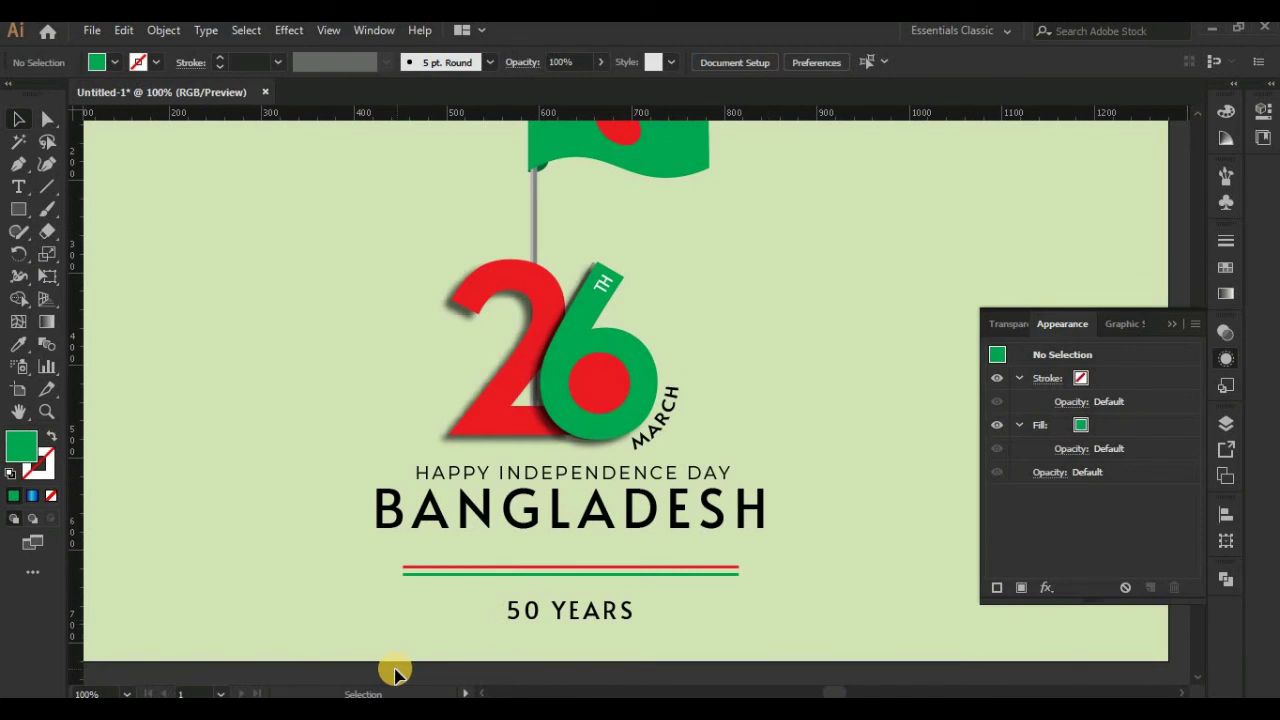
pyautogui.scroll(3, 394, 674)
pyautogui.doubleClick(612, 334)
pyautogui.click(612, 334)
pyautogui.click(1047, 587)
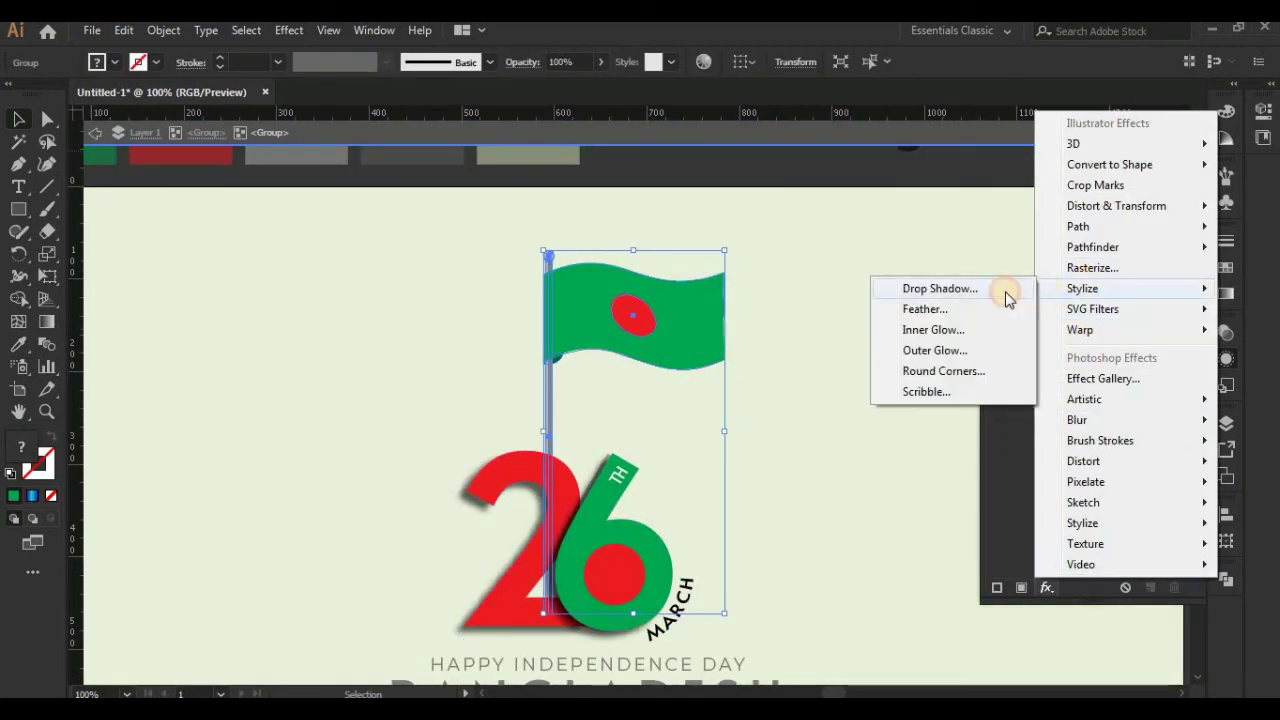
pyautogui.moveTo(1082, 288)
pyautogui.click(905, 289)
pyautogui.click(891, 420)
# - Set the flag shadow to 15 px blur and 60% opacity, then view at 50%
pyautogui.doubleClick(980, 350)
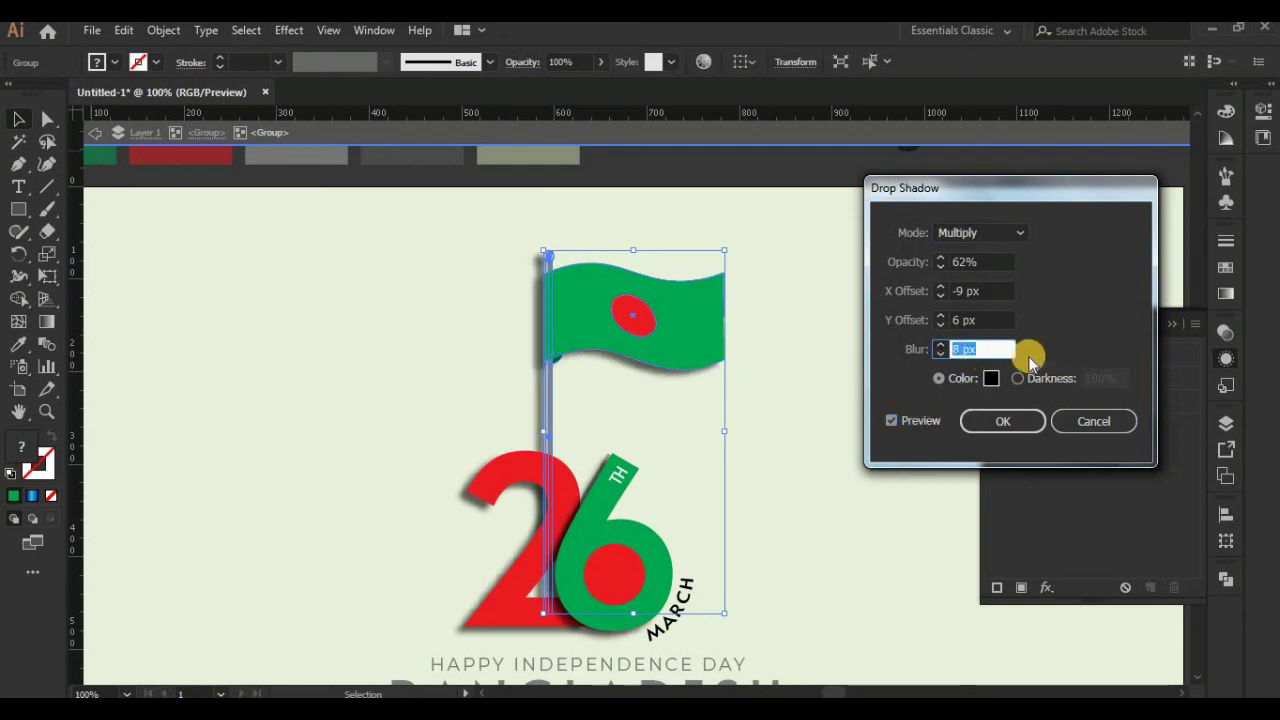
pyautogui.press('Up')
pyautogui.press('Up')
pyautogui.press('Up')
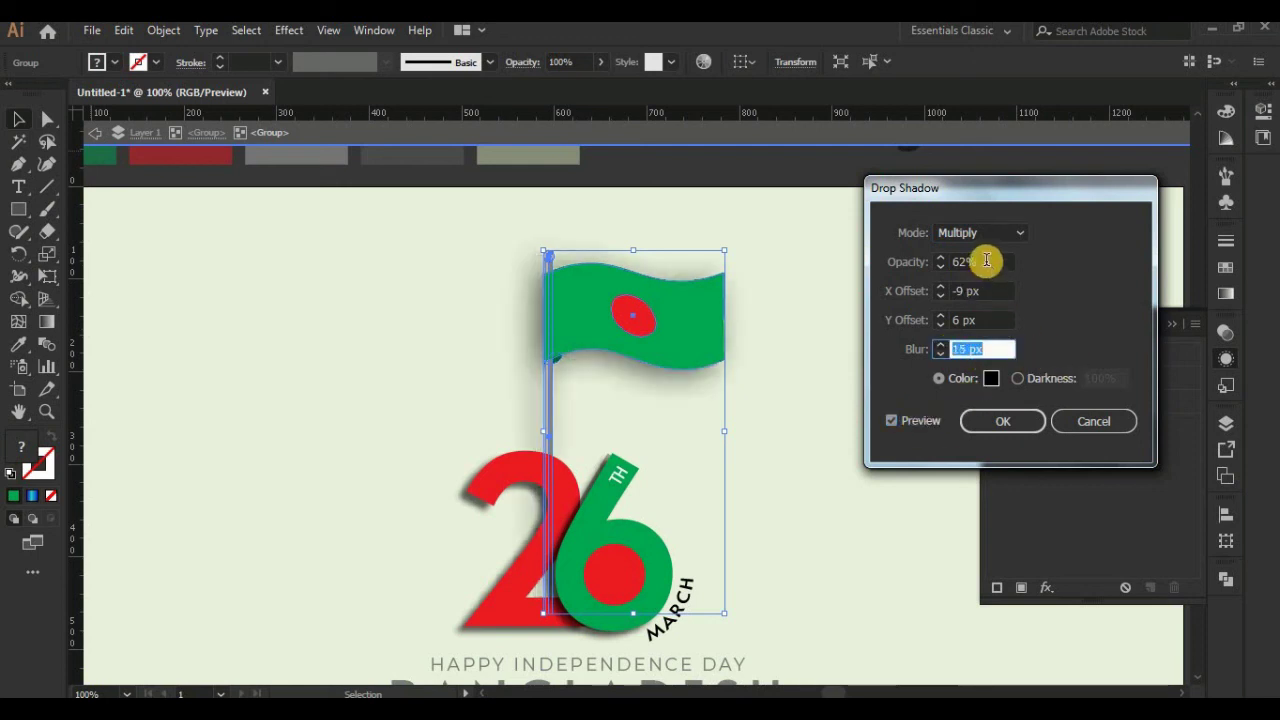
pyautogui.doubleClick(982, 261)
pyautogui.write('60')
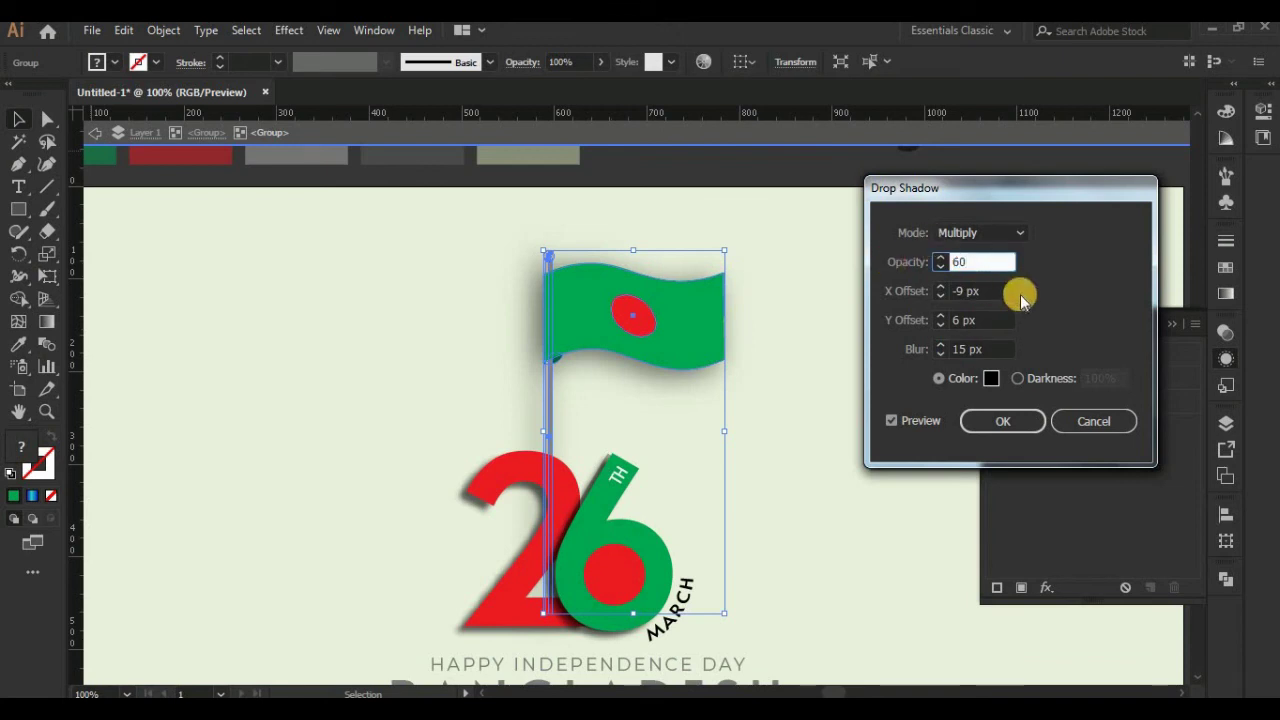
pyautogui.click(995, 318)
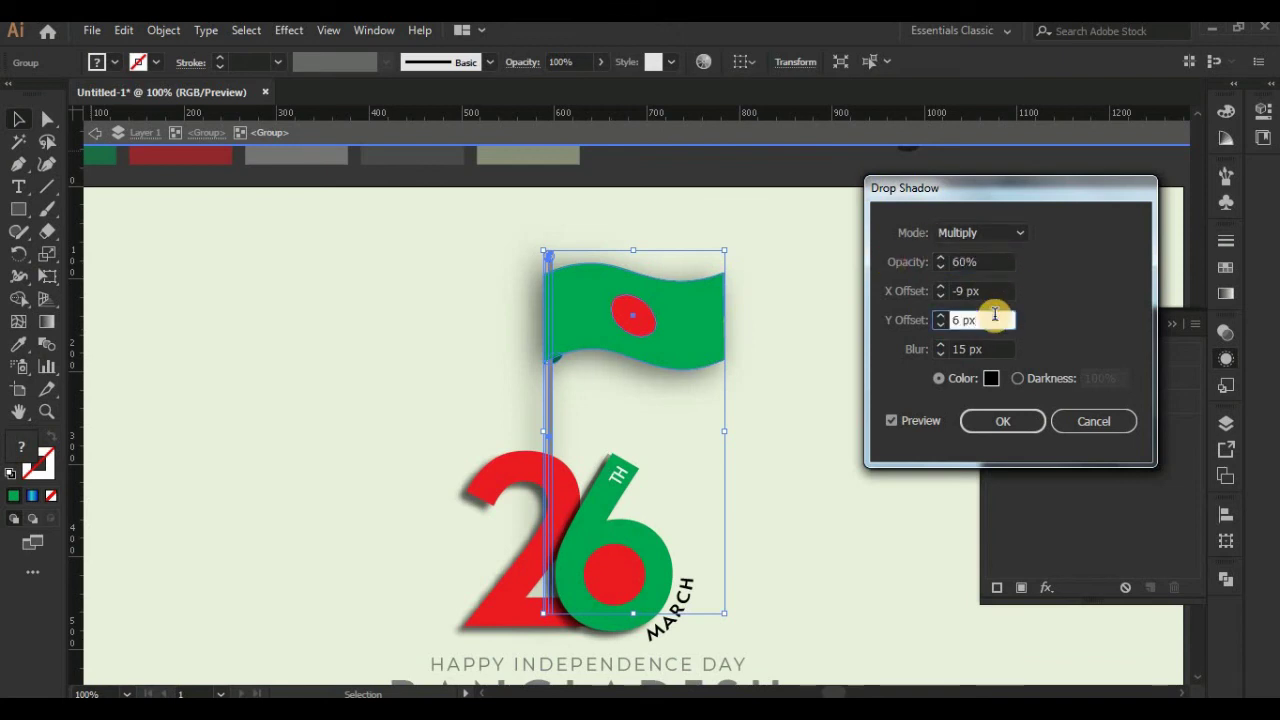
pyautogui.click(990, 421)
pyautogui.doubleClick(762, 172)
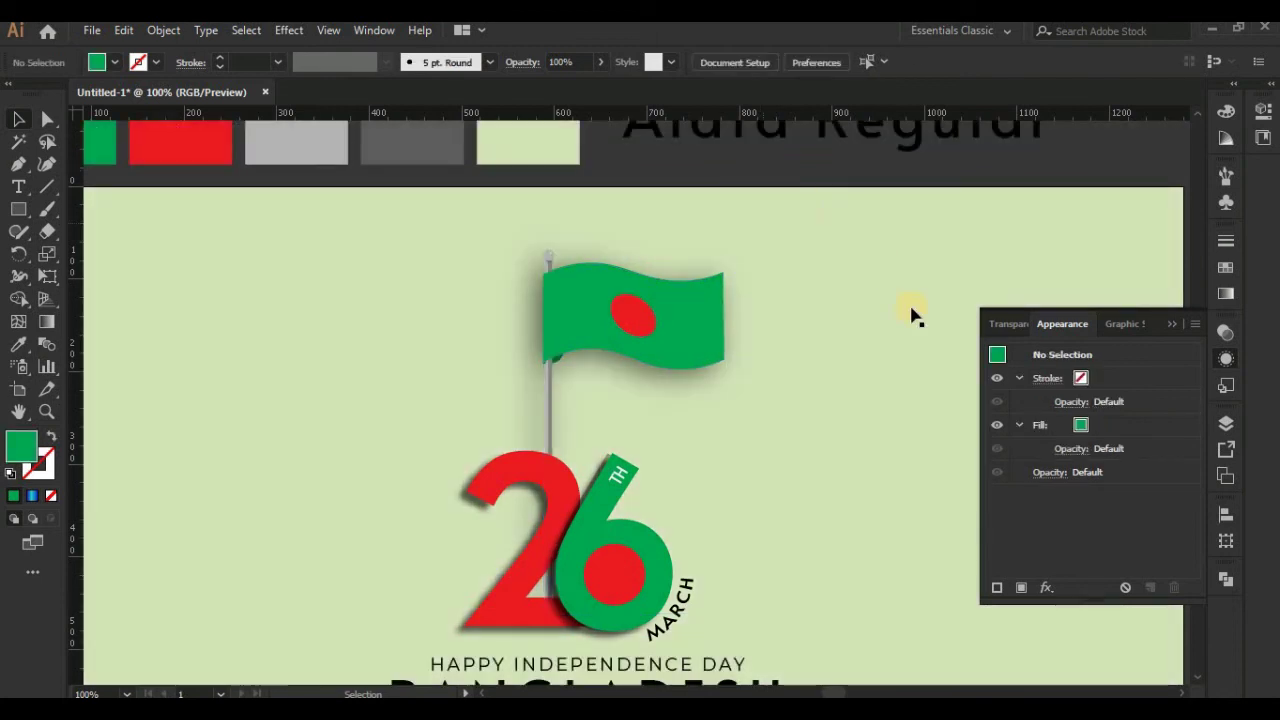
pyautogui.hotkey('ctrl', '-')
pyautogui.hotkey('ctrl', '-')
pyautogui.hotkey('ctrl', '-')
pyautogui.hotkey('ctrl', '+')
pyautogui.hotkey('ctrl', '+')
pyautogui.hotkey('ctrl', '+')
pyautogui.hotkey('ctrl', '-')
pyautogui.hotkey('ctrl', '+')
pyautogui.hotkey('ctrl', '-')
pyautogui.hotkey('ctrl', '-')
# - Fill the background rectangle with a dark grey swatch
pyautogui.click(910, 381)
pyautogui.click(1226, 267)
pyautogui.click(1107, 345)
pyautogui.click(1067, 345)
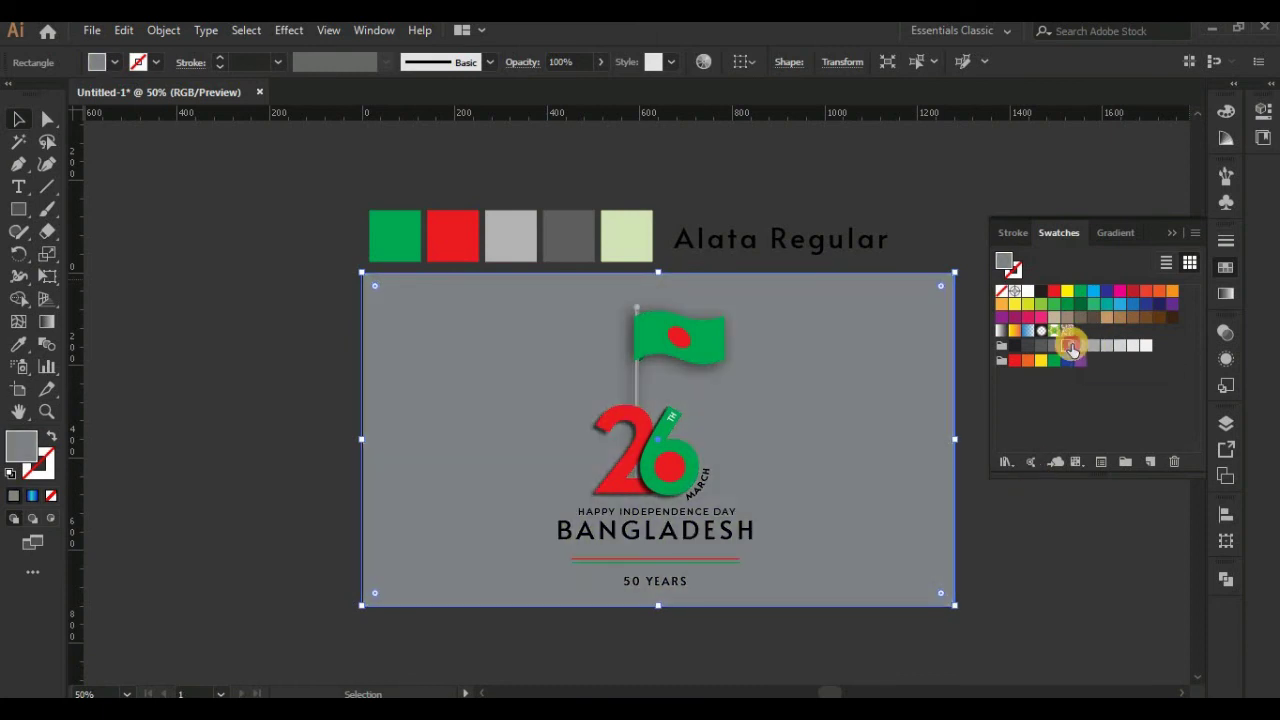
pyautogui.click(1033, 347)
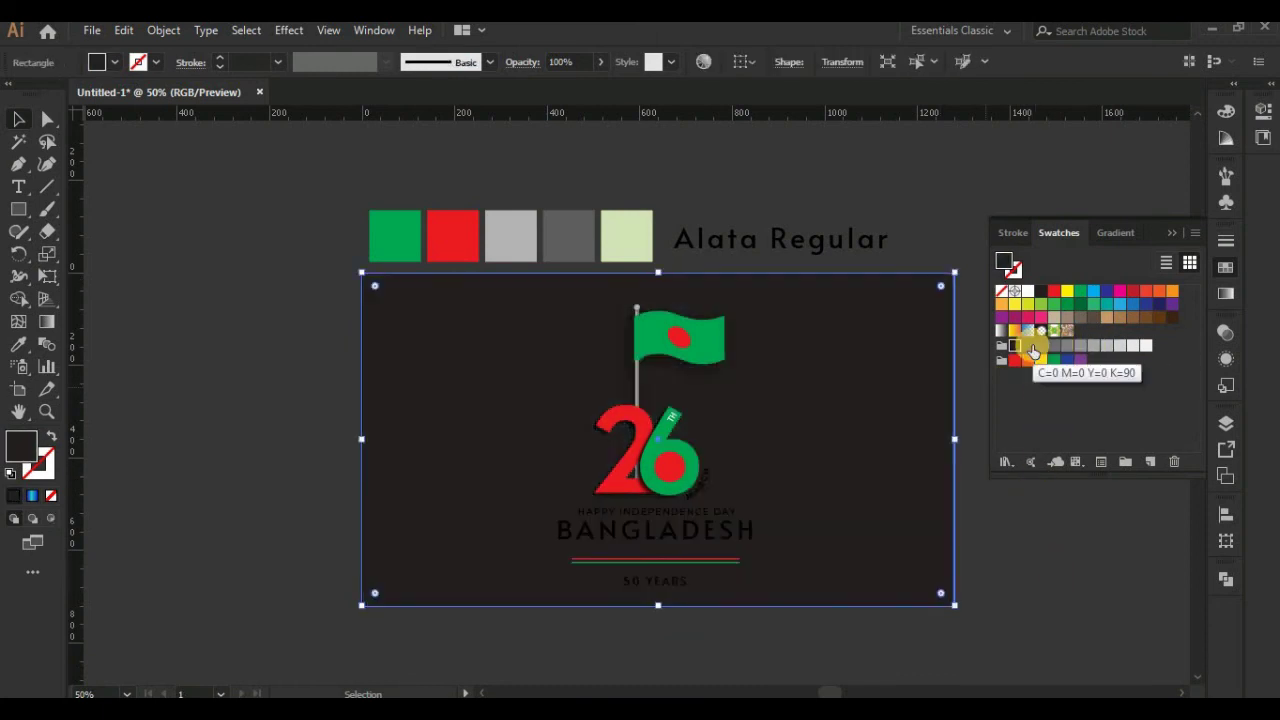
pyautogui.click(1028, 345)
# - Select the headline and 50 YEARS text in the logo group and make them white
pyautogui.click(706, 514)
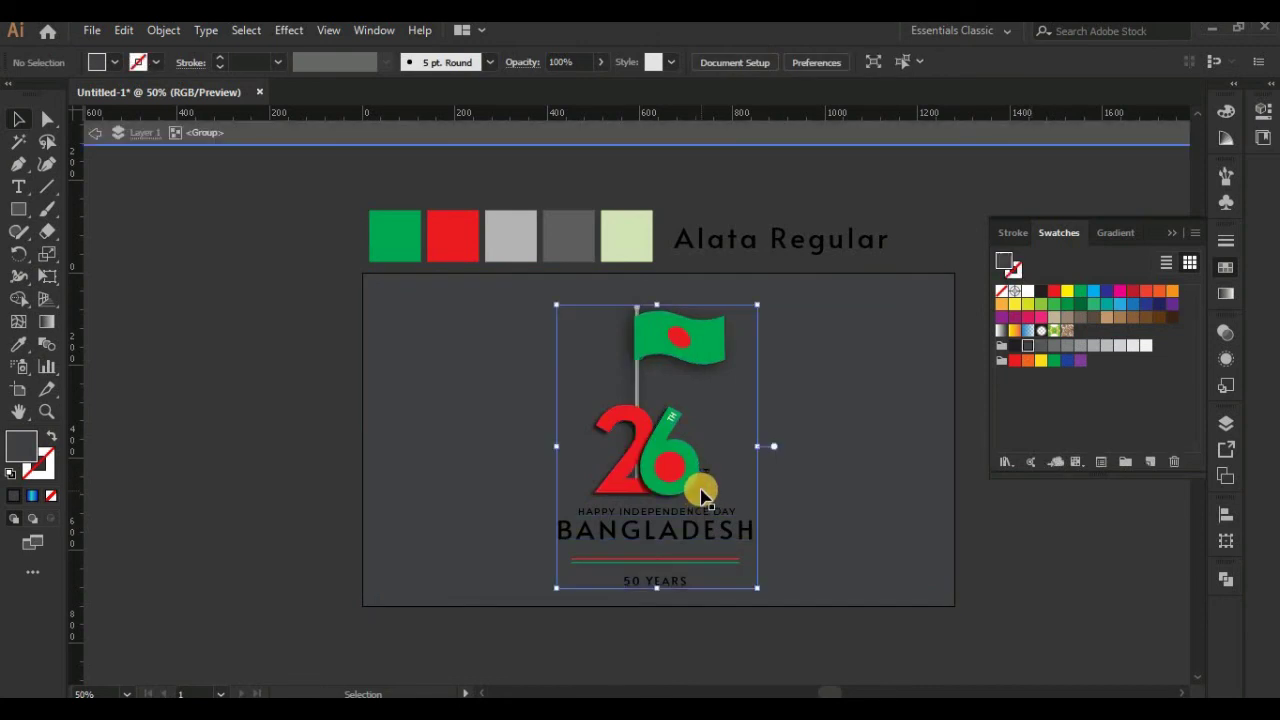
pyautogui.doubleClick(694, 491)
pyautogui.click(698, 495)
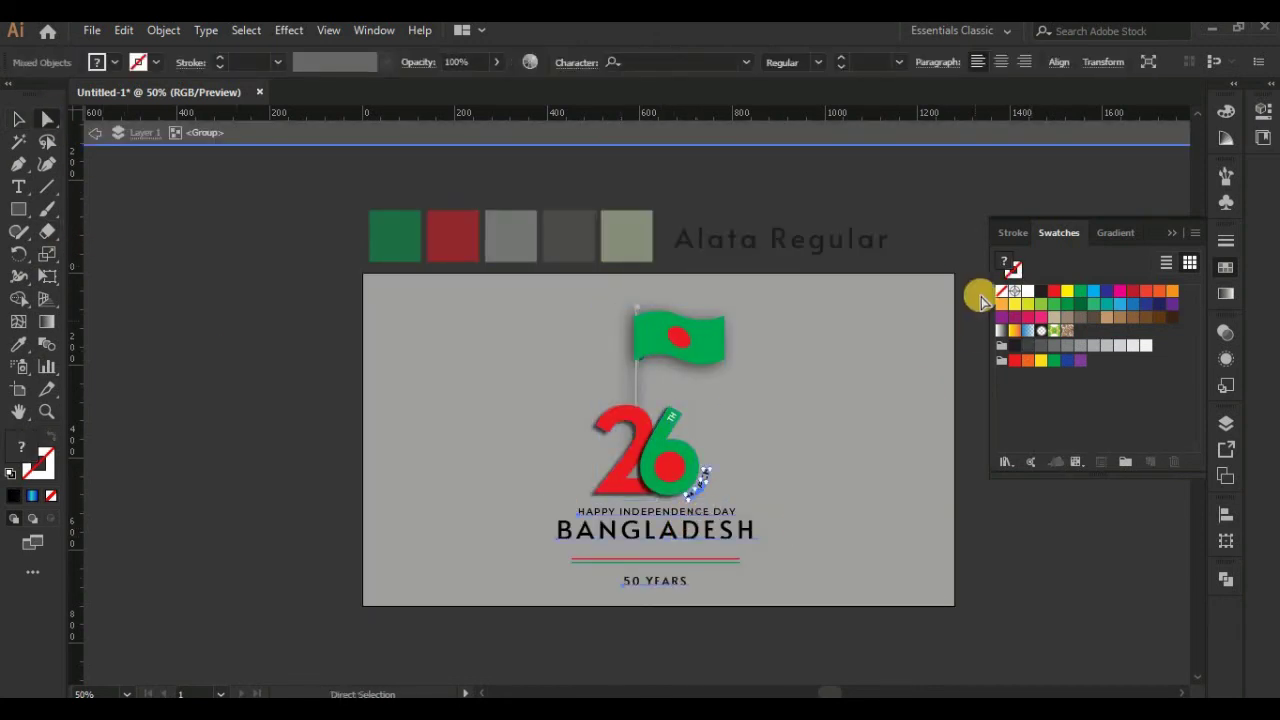
pyautogui.click(96, 131)
pyautogui.hotkey('ctrl', '-')
pyautogui.hotkey('ctrl', '+')
pyautogui.hotkey('ctrl', '+')
# - Fit the artboard in the window and present the finished logo full screen
pyautogui.click(1226, 267)
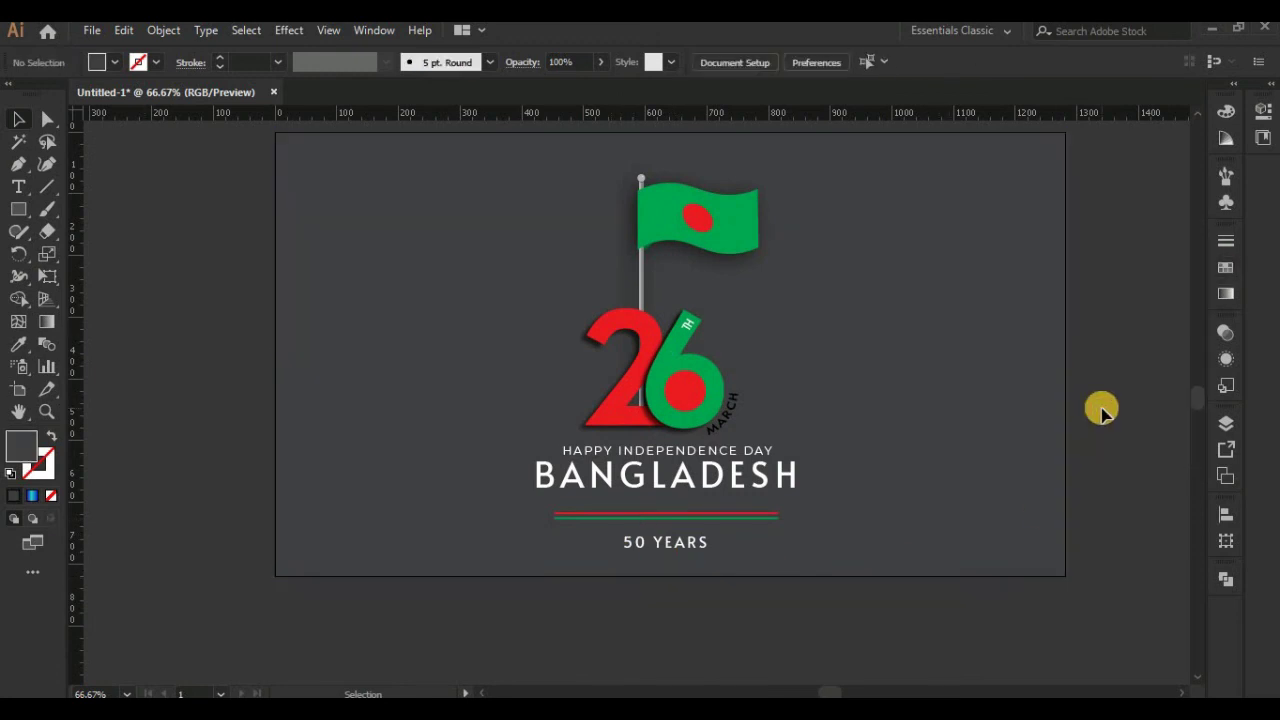
pyautogui.hotkey('ctrl', '0')
pyautogui.hotkey('shift', 'f')
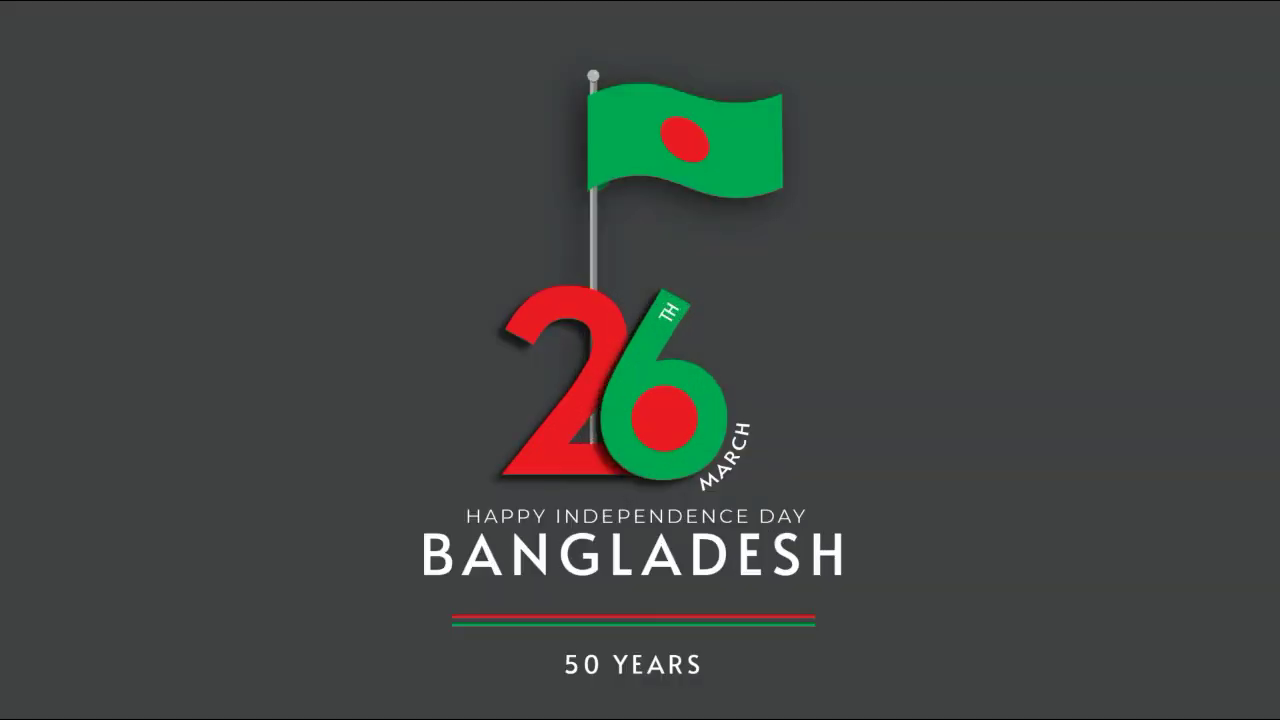